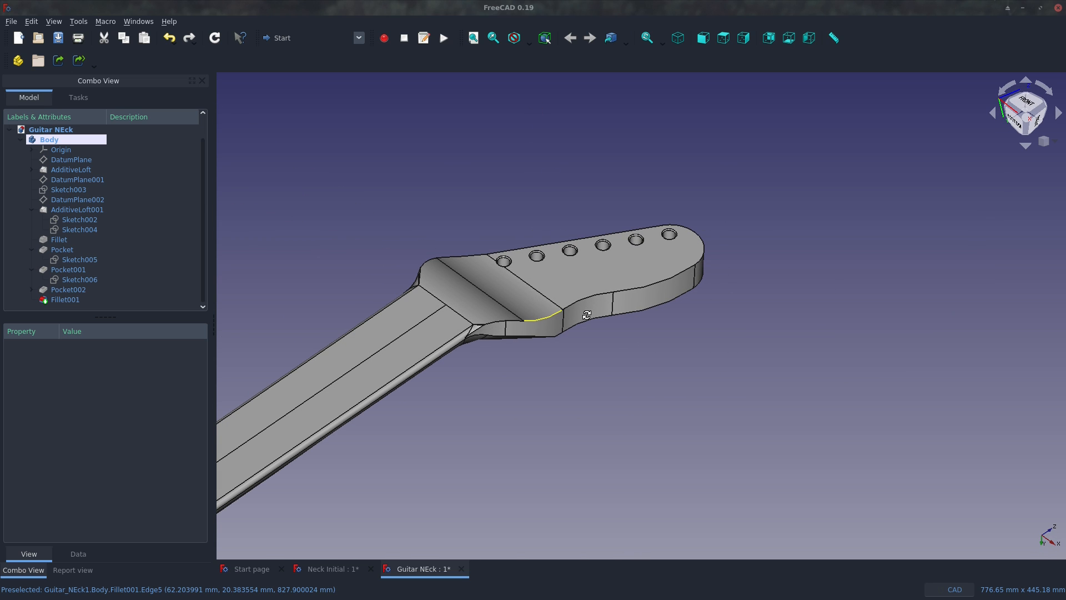
Examine the guitar neck's headstock, including the corner where the neck's rounded edge meets the headstock transition.
scroll(506, 246, "up", 2)
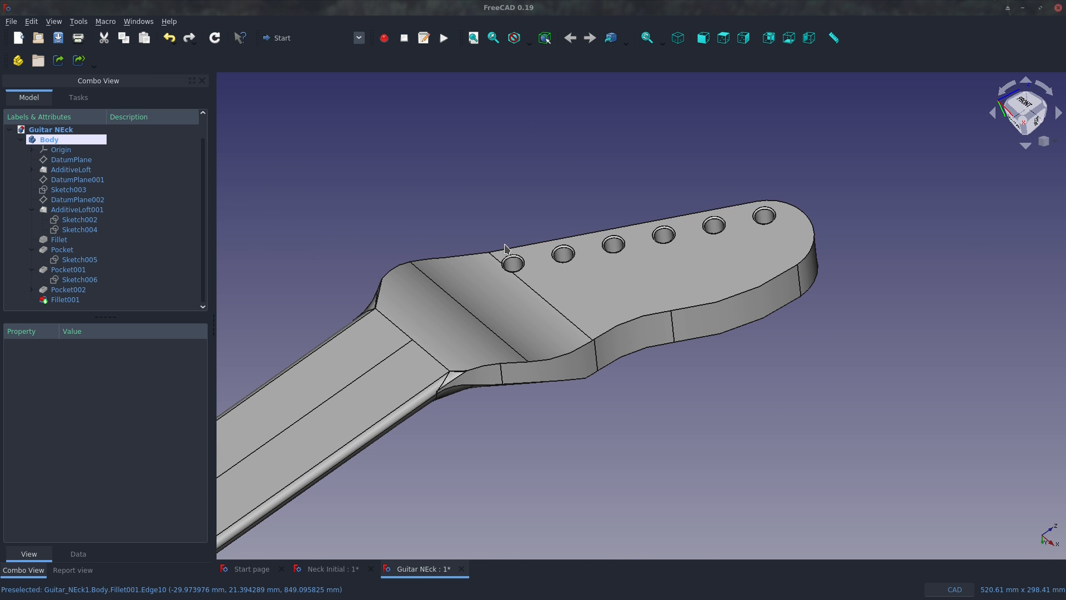
mouse_move(514, 365)
middle_mouse_down()
mouse_move(396, 262)
mouse_move(532, 329)
mouse_move(537, 354)
mouse_move(493, 363)
middle_mouse_up()
scroll(536, 354, "down", 2)
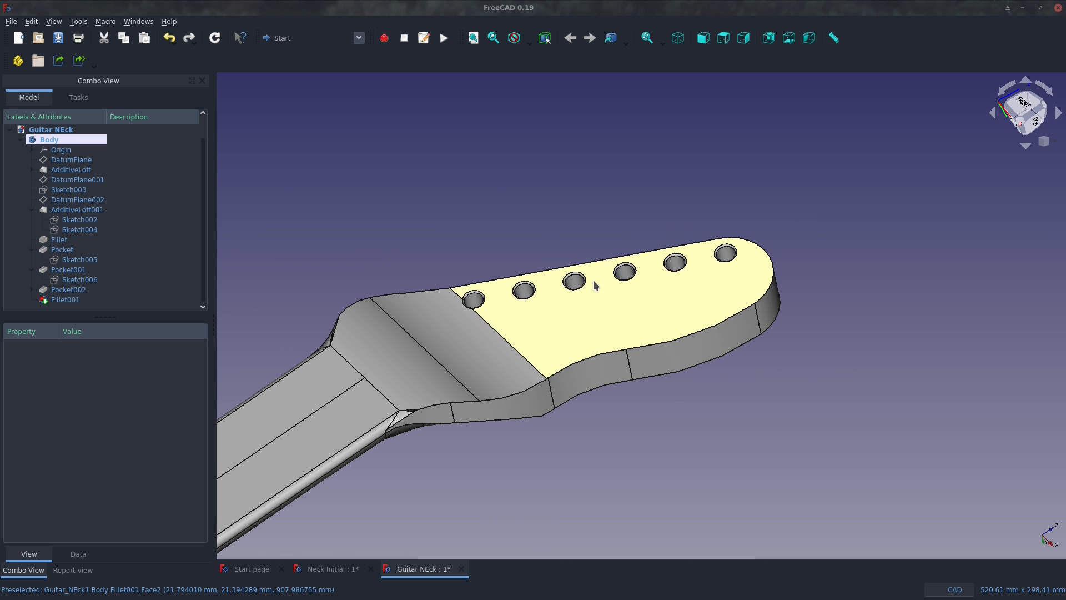
scroll(506, 422, "up", 4)
scroll(506, 422, "up", 5)
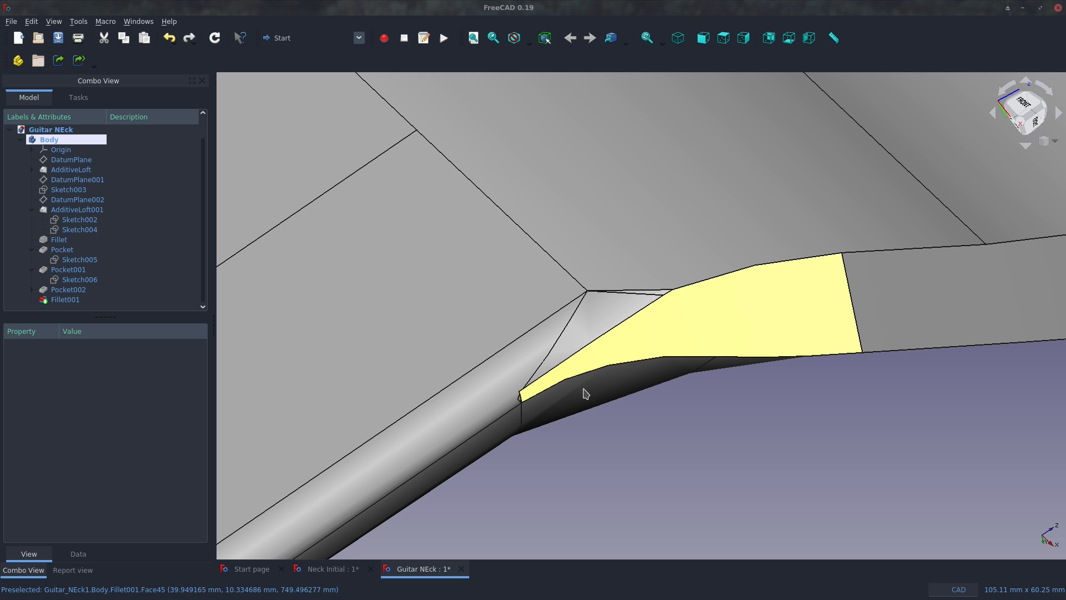
scroll(578, 390, "down", 5)
middle_click_drag(526, 354, 611, 340)
scroll(359, 326, "down", 2)
scroll(821, 190, "up", 2)
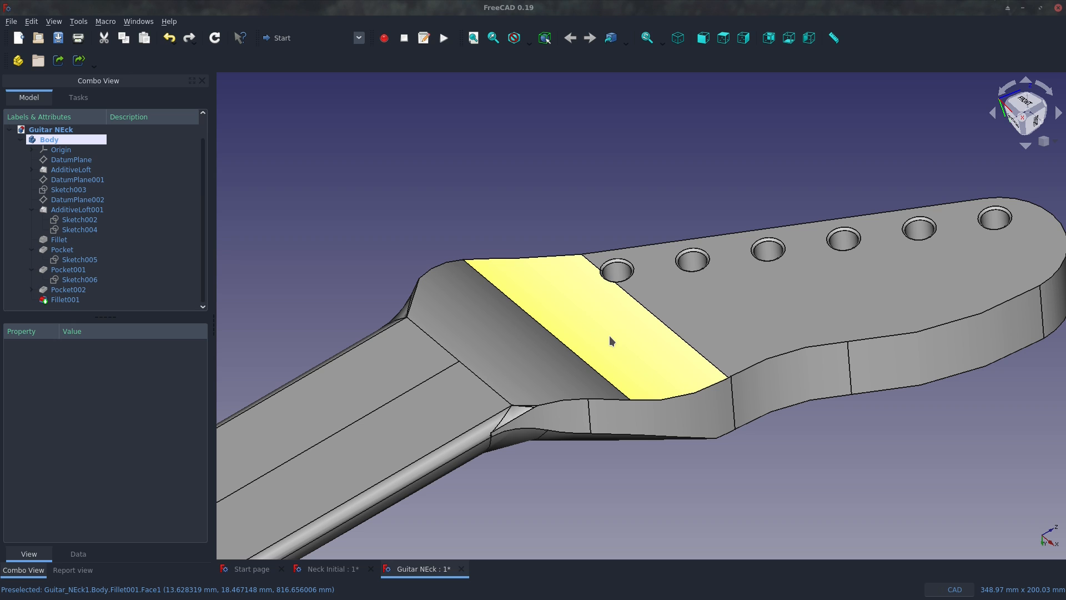
middle_click_drag(602, 346, 525, 338)
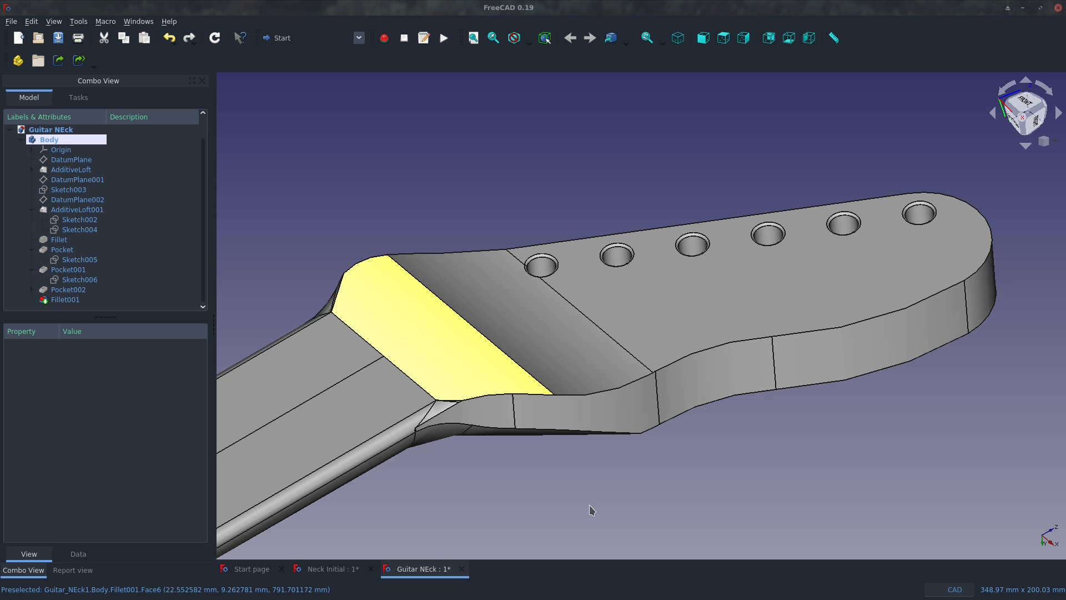
mouse_move(704, 452)
middle_mouse_down()
mouse_move(700, 337)
mouse_move(685, 393)
mouse_move(612, 417)
mouse_move(609, 398)
mouse_move(678, 424)
mouse_move(700, 445)
middle_mouse_up()
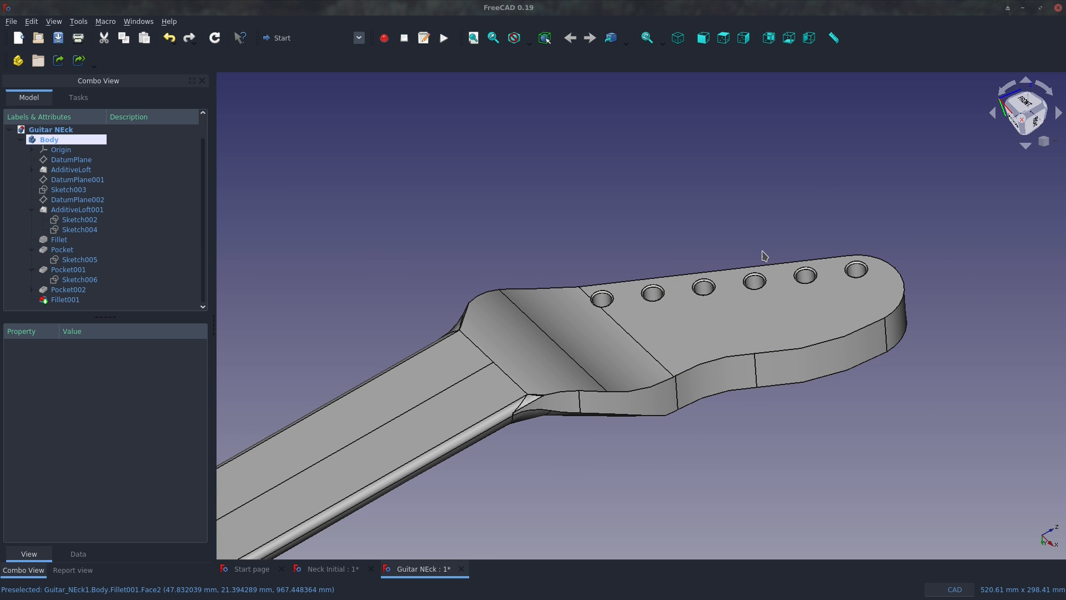
scroll(744, 335, "up", 2)
scroll(753, 288, "up", 2)
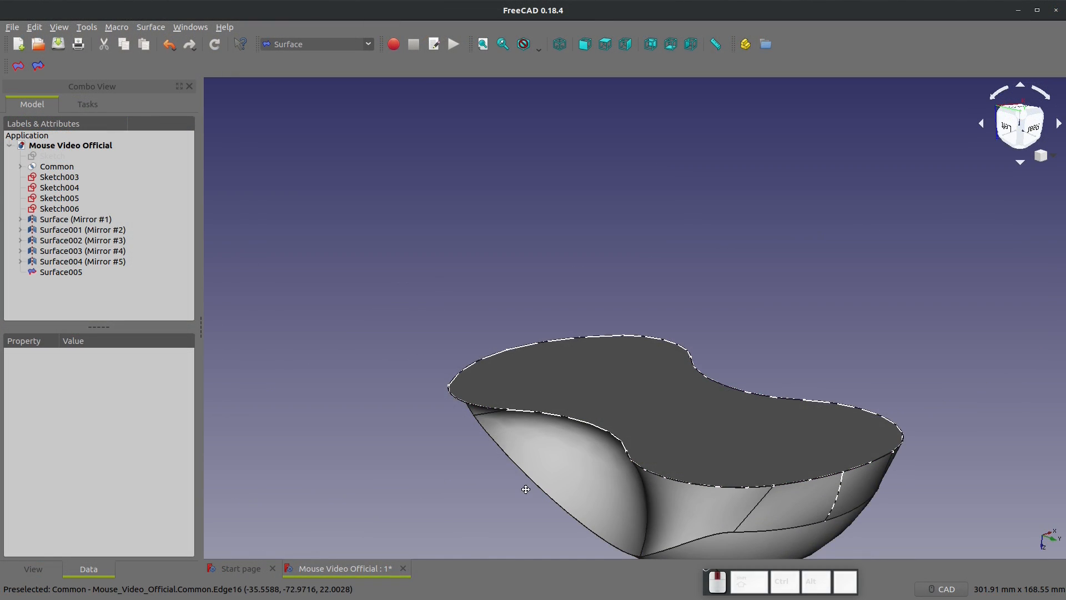
Examine the mouse model's surfaces from the underside, front and side.
middle_click_drag(526, 489, 639, 345)
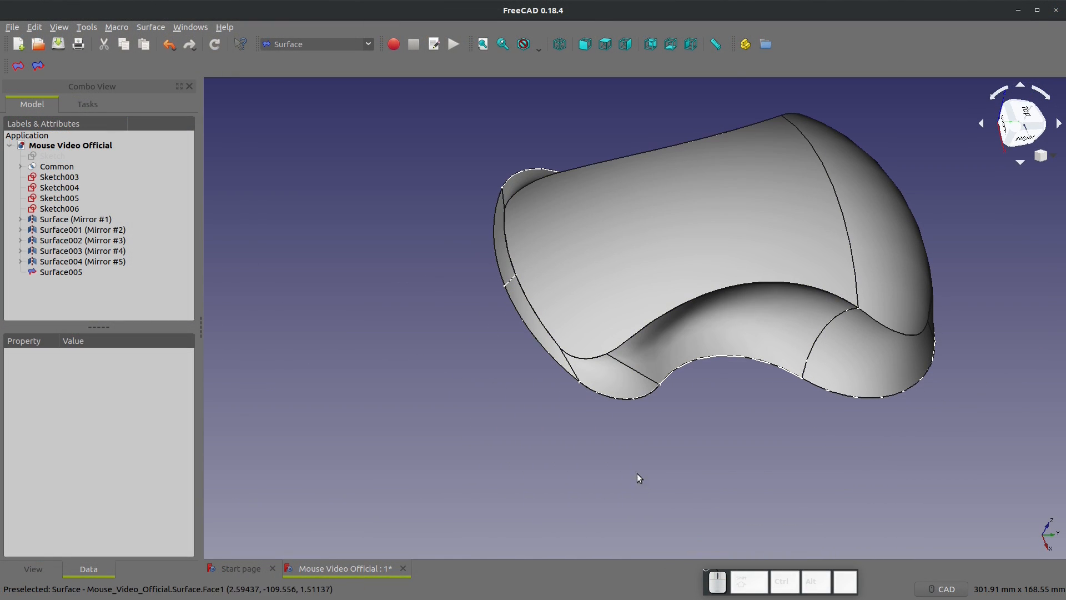
middle_click_drag(909, 432, 982, 366)
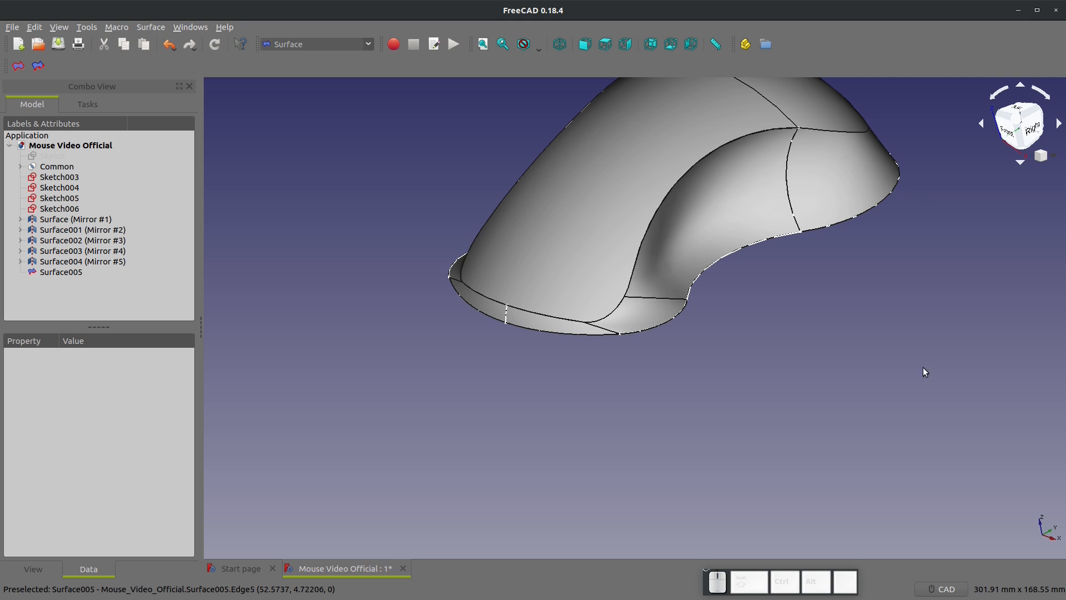
scroll(923, 368, "down", 2)
scroll(708, 447, "up", 4)
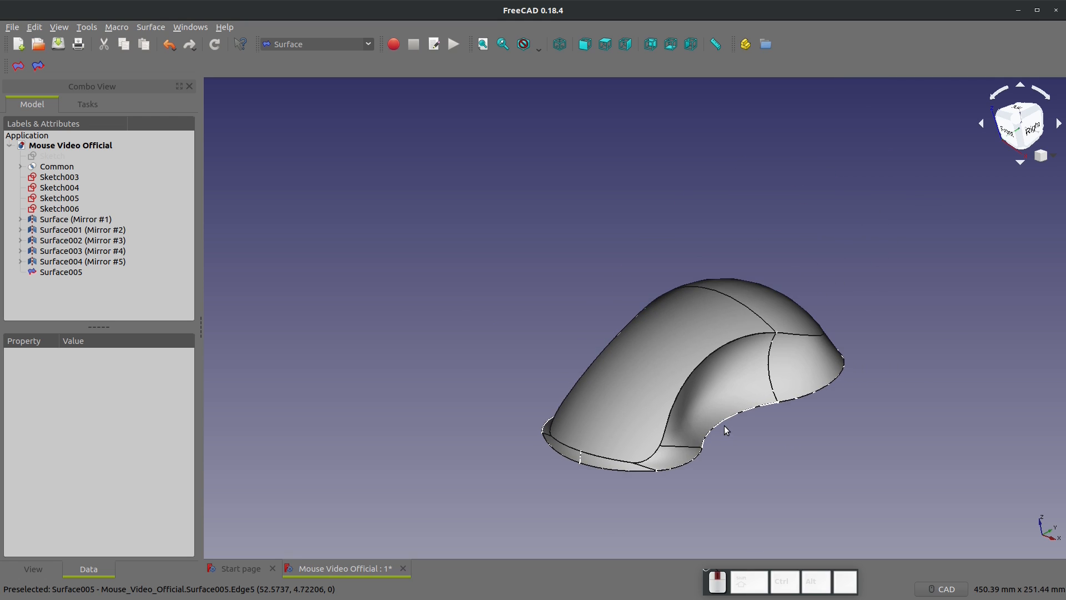
middle_click_drag(712, 456, 697, 408)
scroll(697, 408, "down", 2)
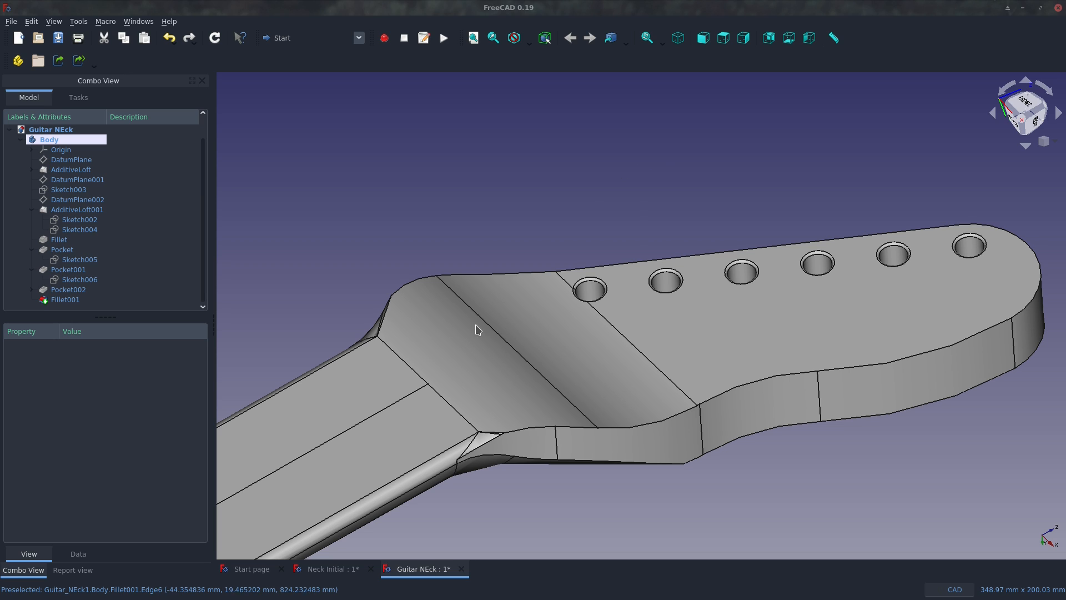
Inspect the small corner faces between the finished guitar neck's side and its headstock up close.
scroll(498, 510, "down", 3)
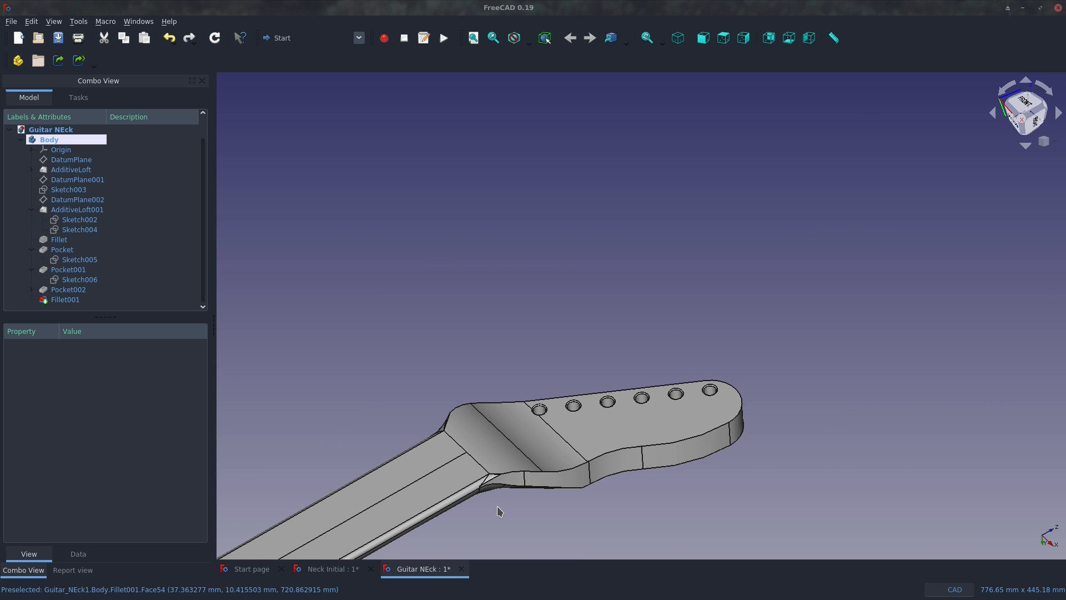
scroll(498, 510, "up", 10)
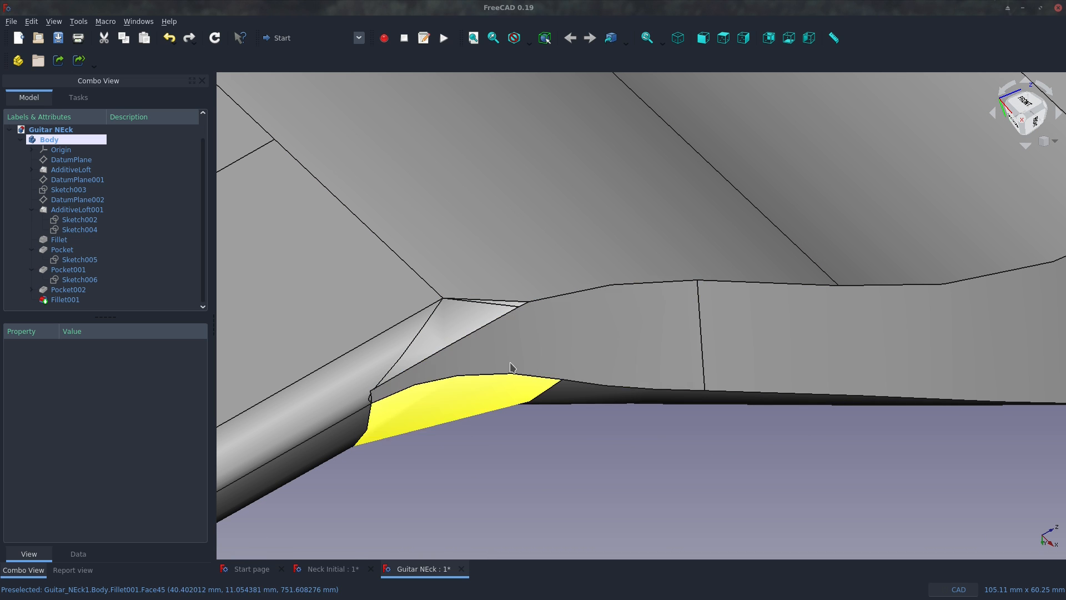
scroll(456, 348, "down", 3)
scroll(456, 348, "down", 5)
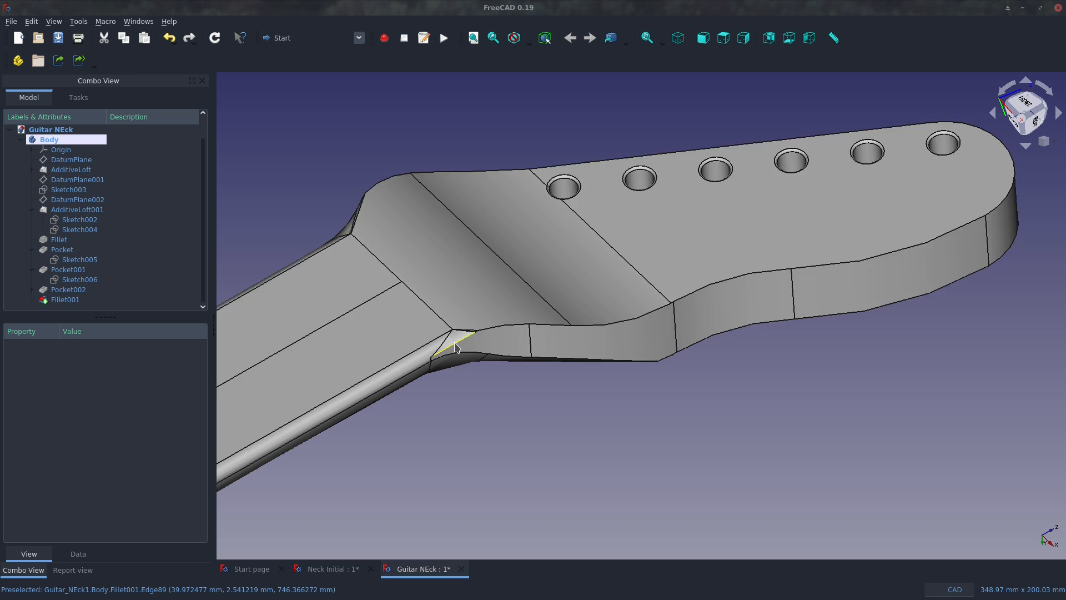
scroll(489, 256, "up", 1)
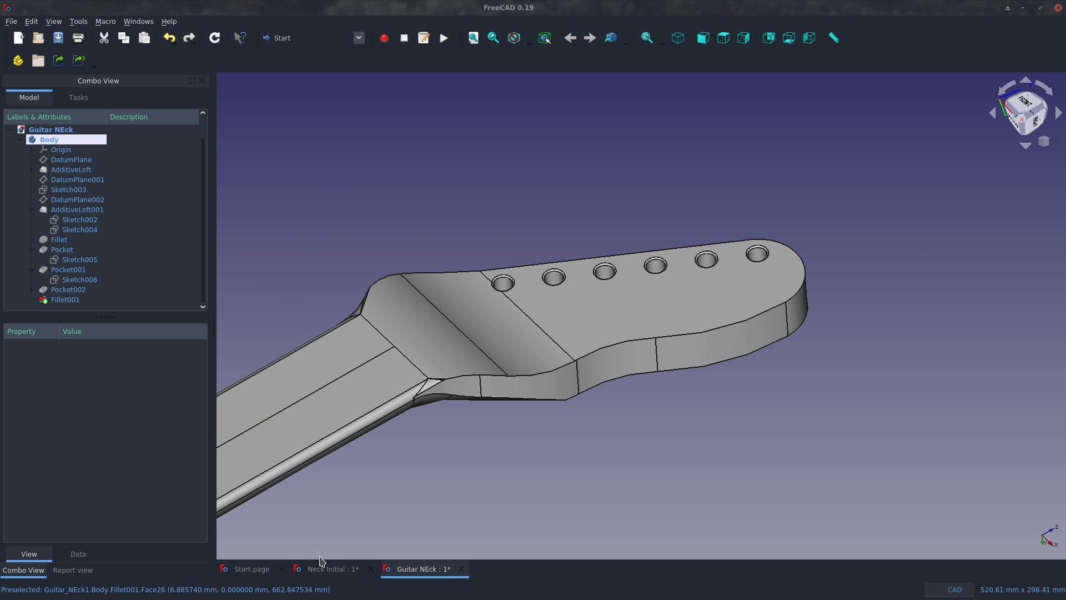
Switch to the Neck Initial document and activate the Part Design workbench.
left_click(328, 570)
scroll(683, 388, "down", 4)
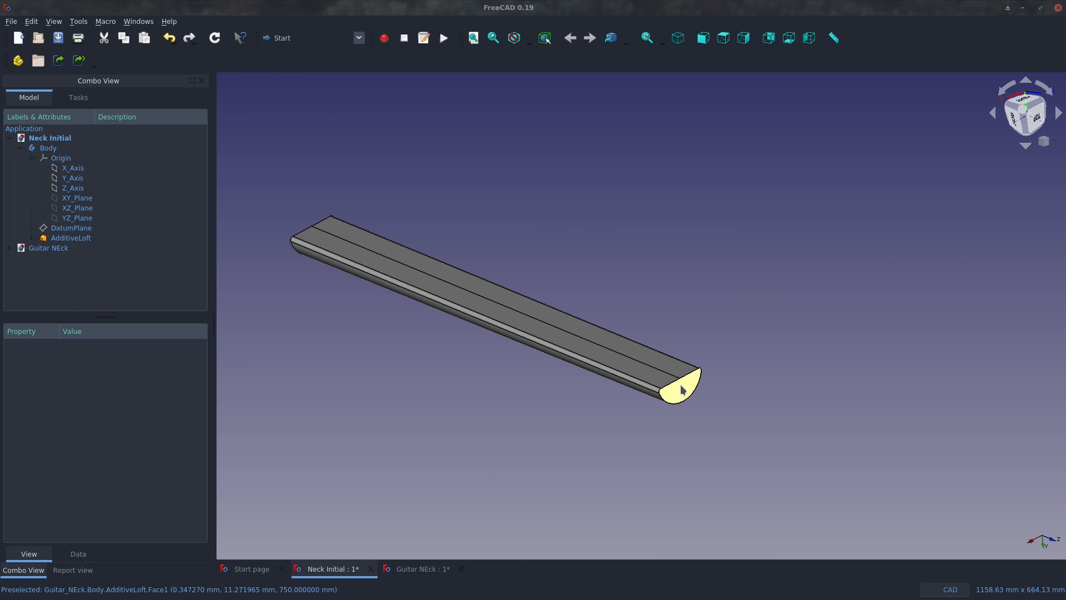
scroll(683, 388, "up", 2)
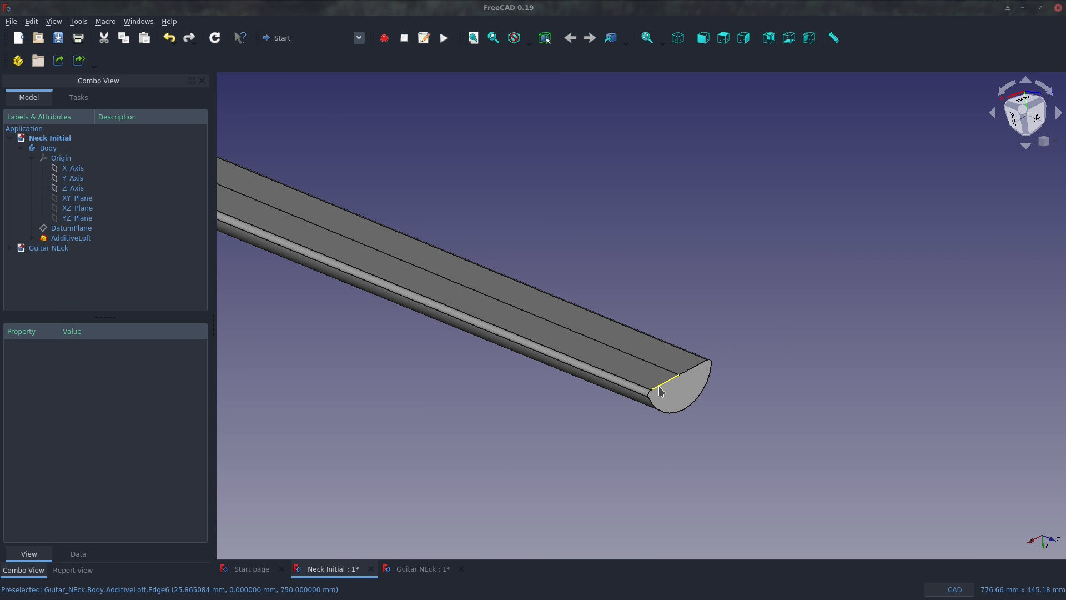
scroll(661, 391, "down", 4)
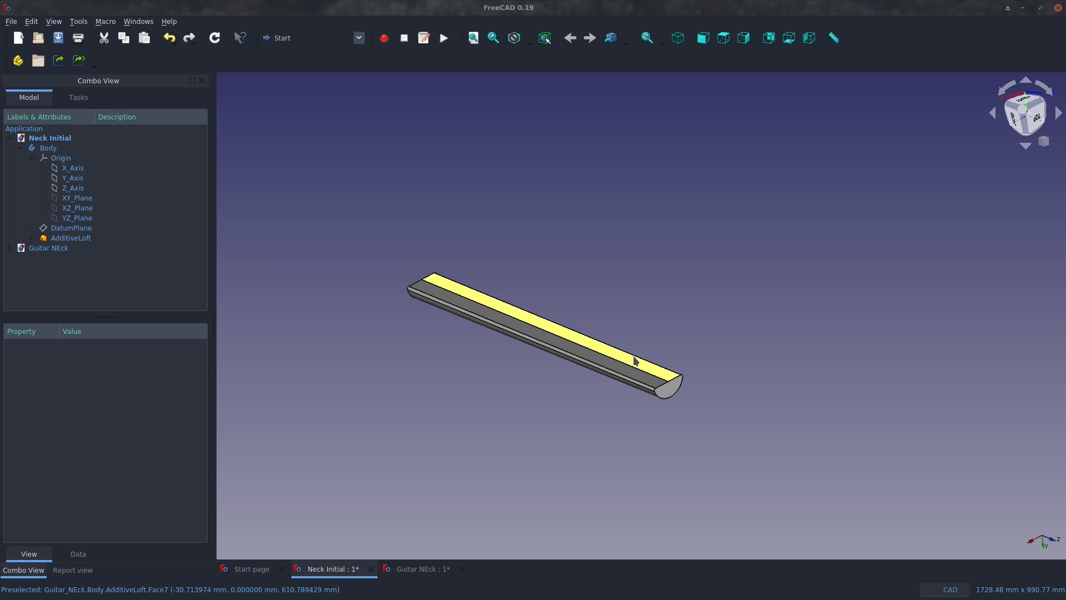
scroll(636, 361, "up", 4)
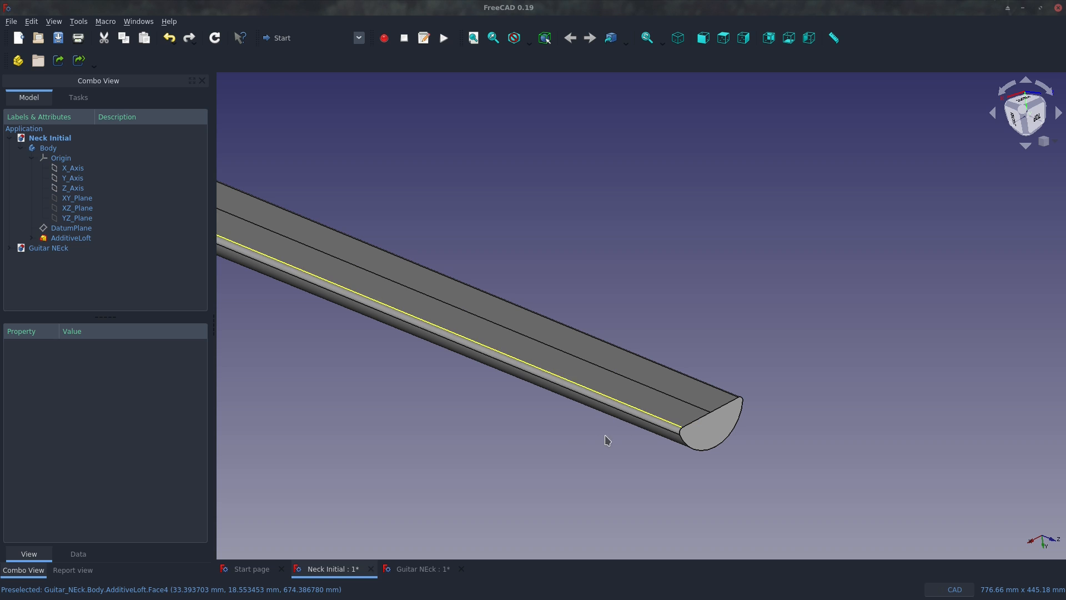
scroll(566, 457, "down", 4)
scroll(677, 453, "up", 4)
scroll(552, 453, "up", 2)
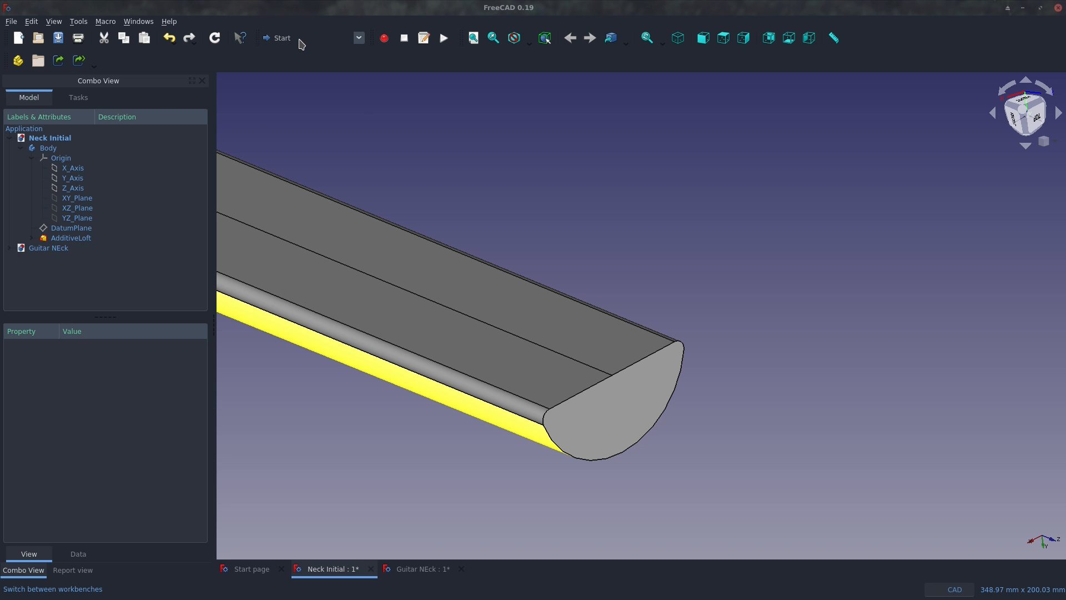
left_click(298, 39)
left_click(317, 192)
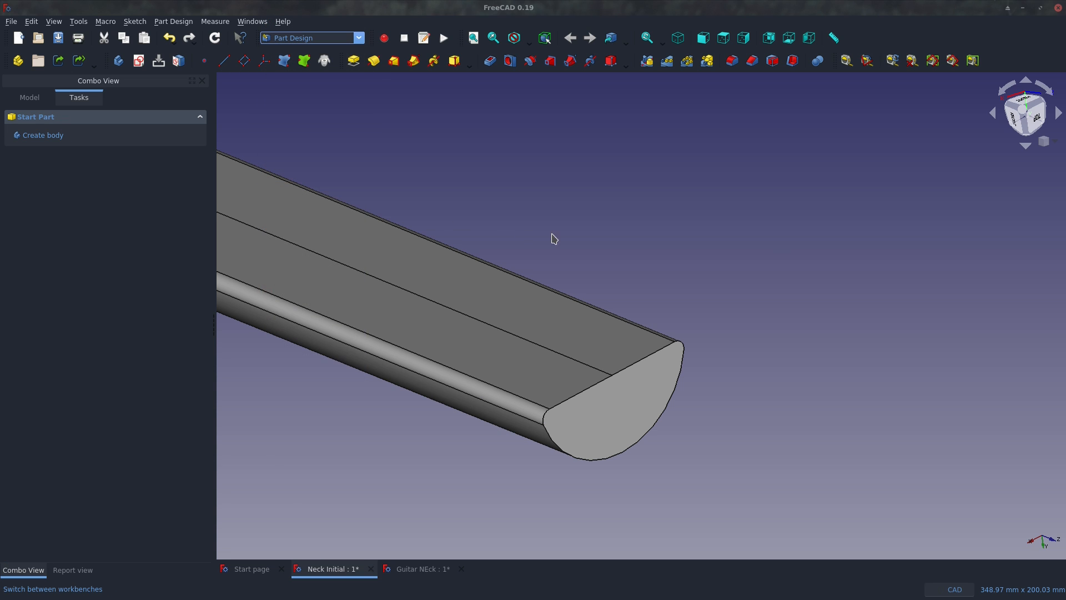
Create a datum plane attached to the body's XY plane with a z-direction offset of 1000 mm.
scroll(782, 265, "down", 2)
scroll(739, 266, "down", 2)
scroll(757, 281, "up", 5)
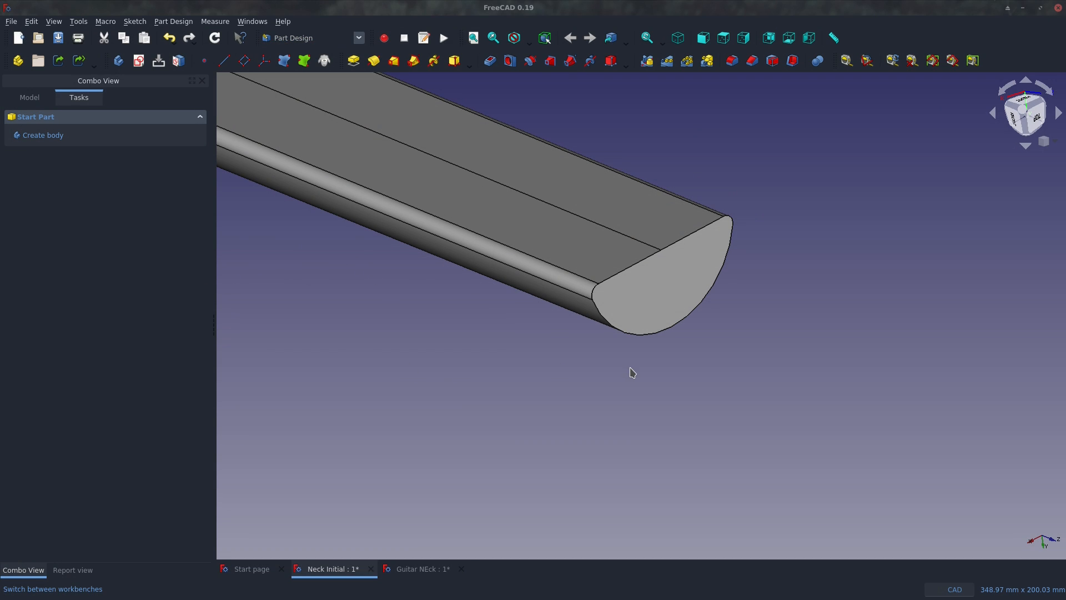
scroll(632, 373, "down", 6)
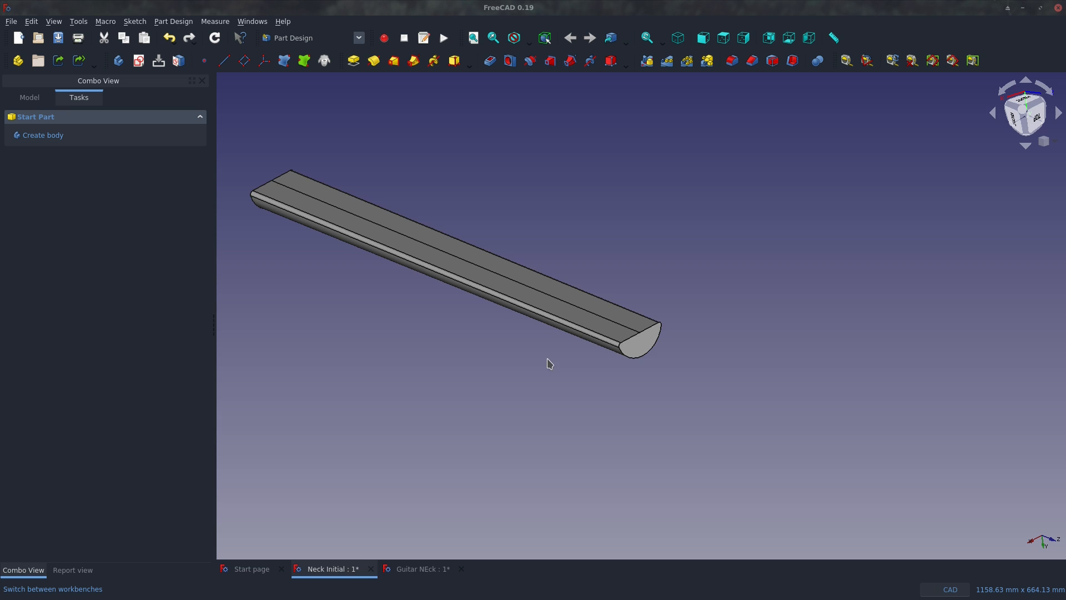
middle_click_drag(548, 361, 393, 290)
scroll(326, 211, "up", 4)
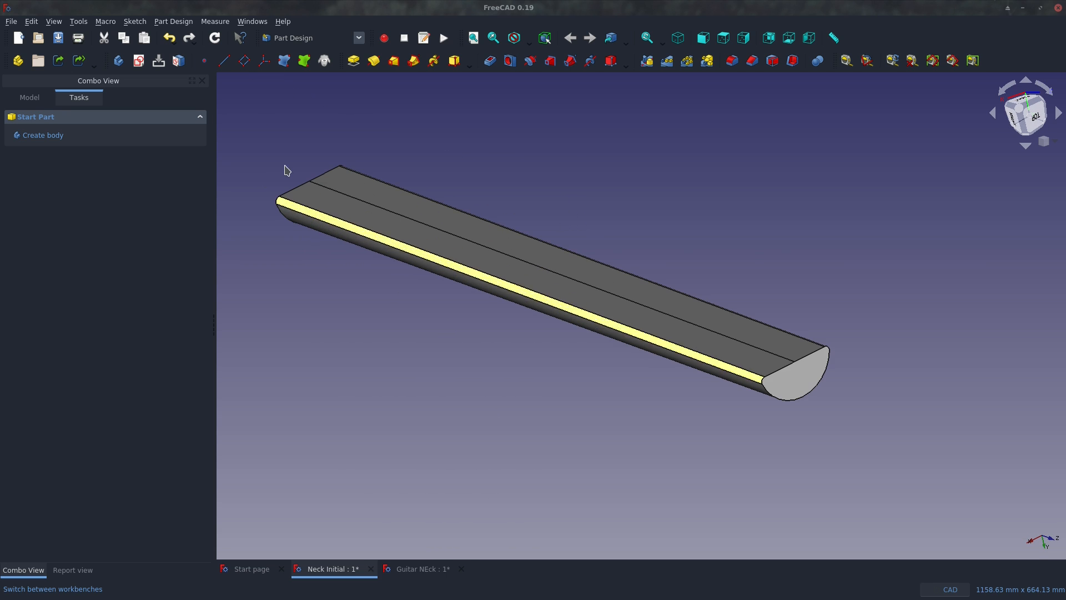
left_click(29, 97)
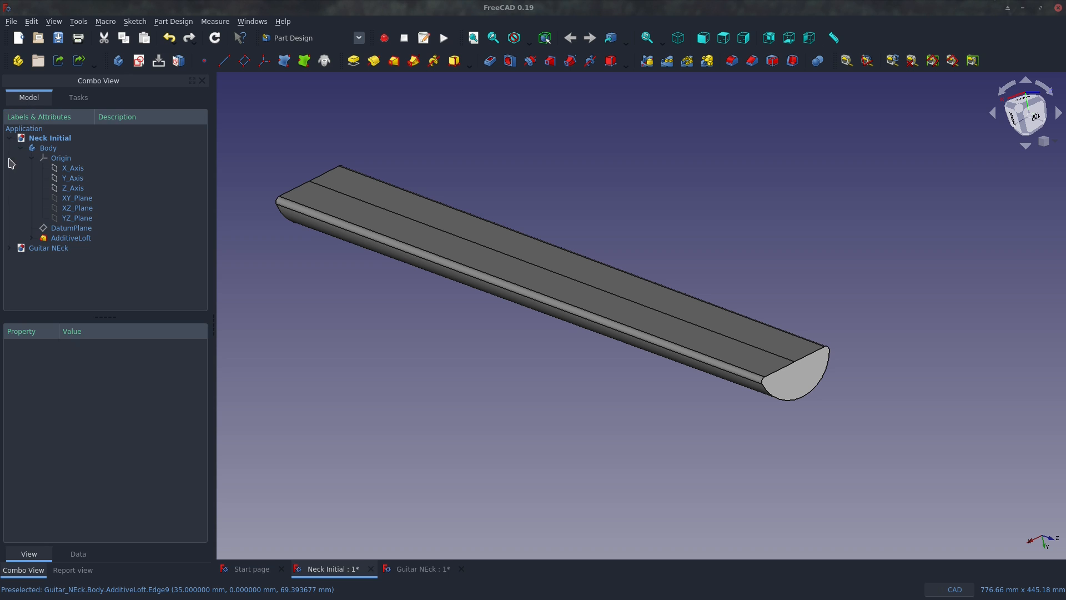
left_click(85, 219)
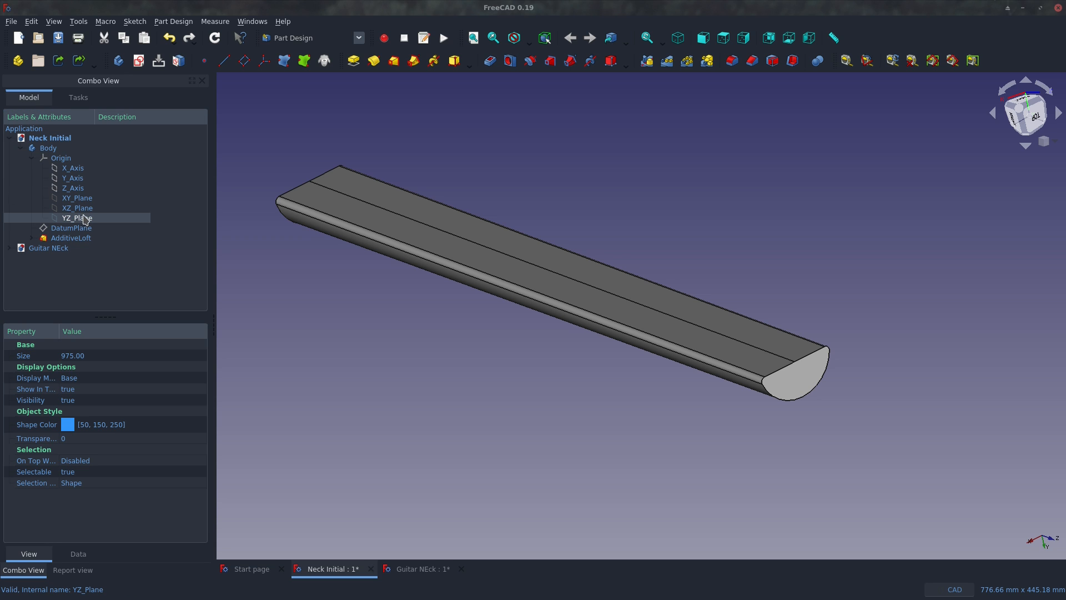
left_click(86, 199)
left_click(244, 63)
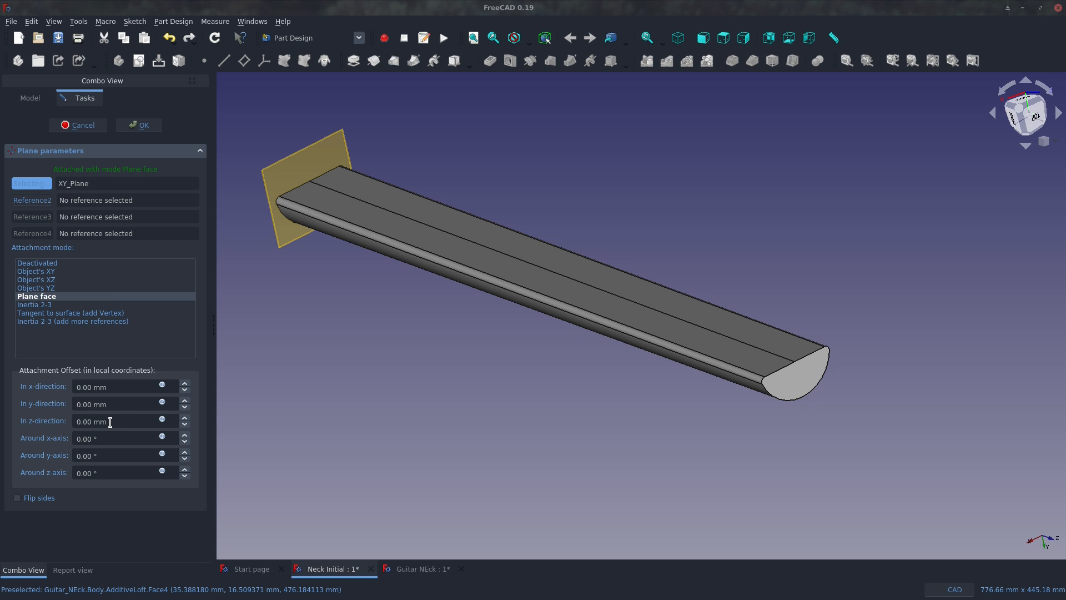
left_click_drag(110, 422, 5, 422)
type("1000")
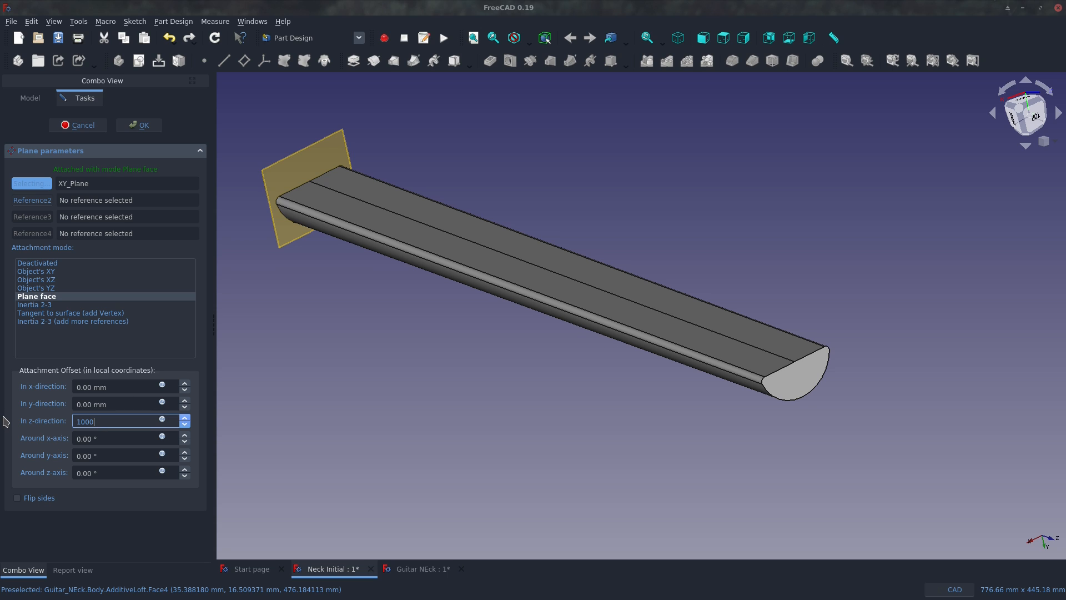
left_click(129, 541)
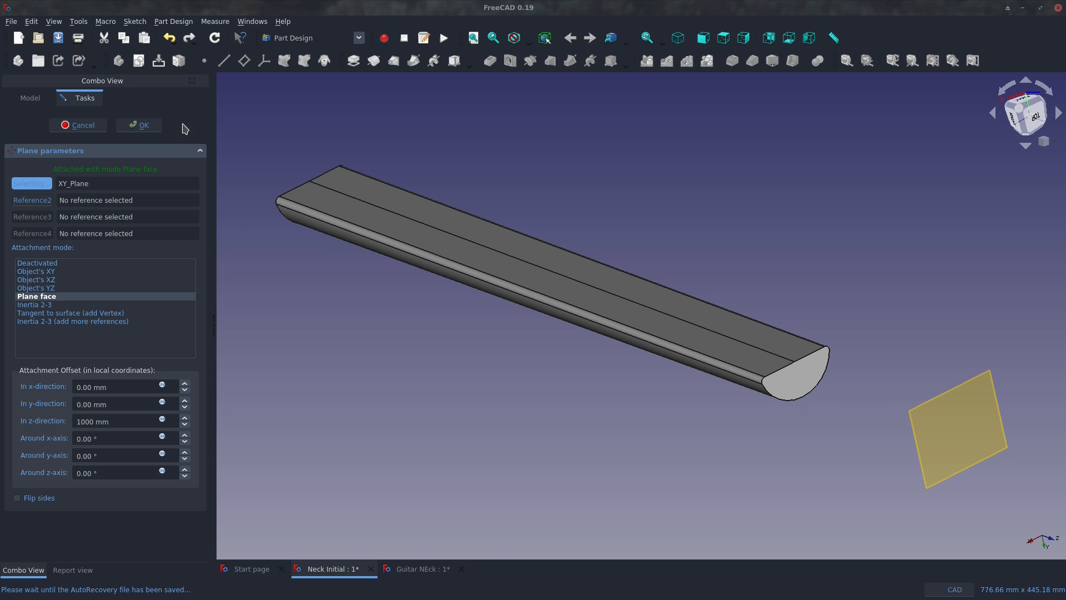
Create a new sketch on the datum plane offset beyond the neck's end.
left_click(986, 429)
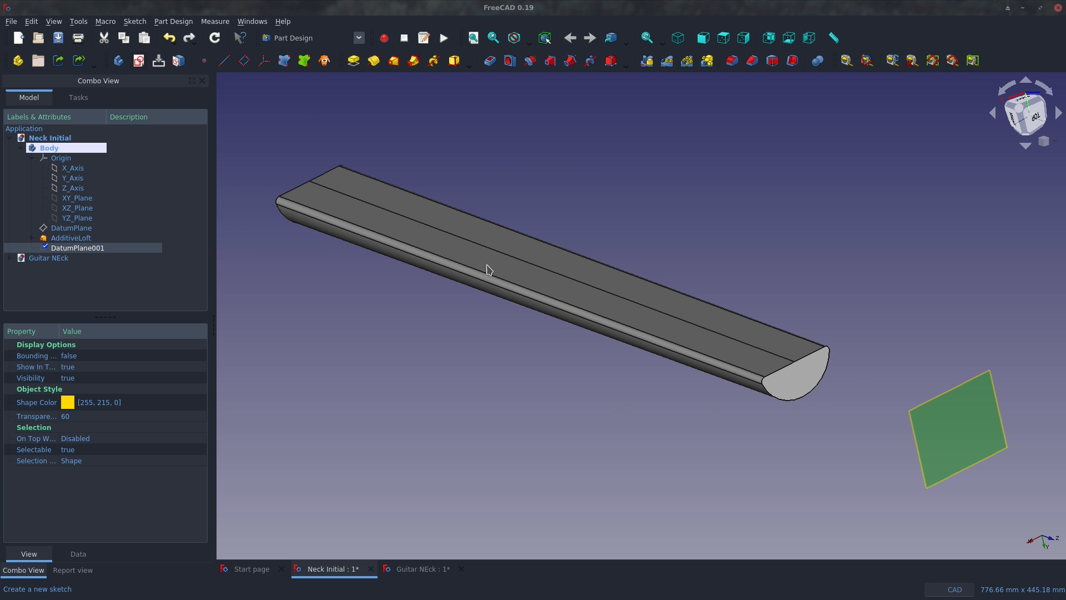
scroll(616, 300, "up", 6)
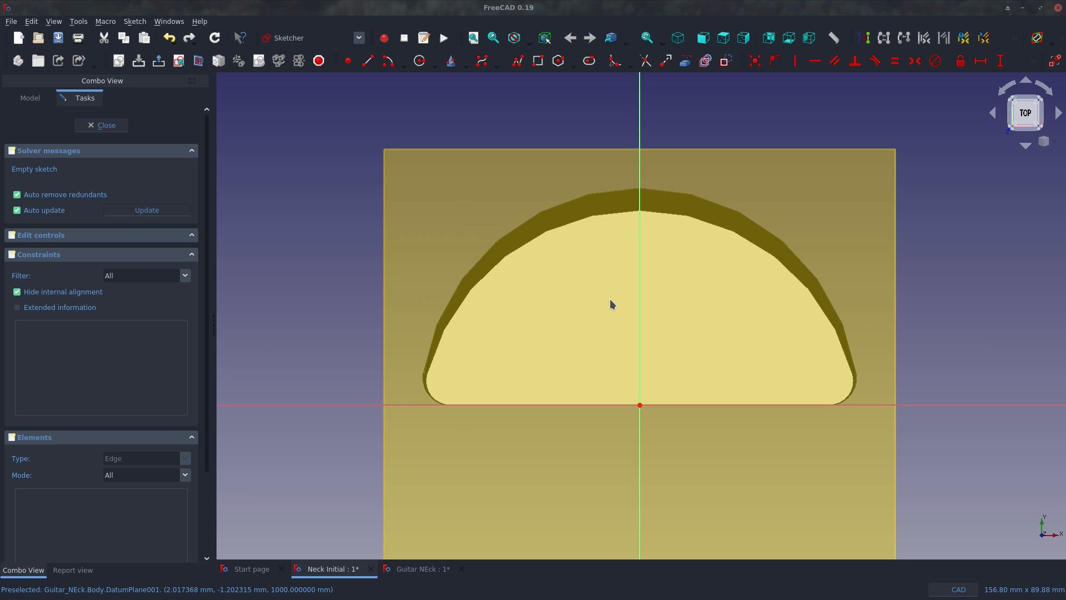
scroll(611, 304, "down", 2)
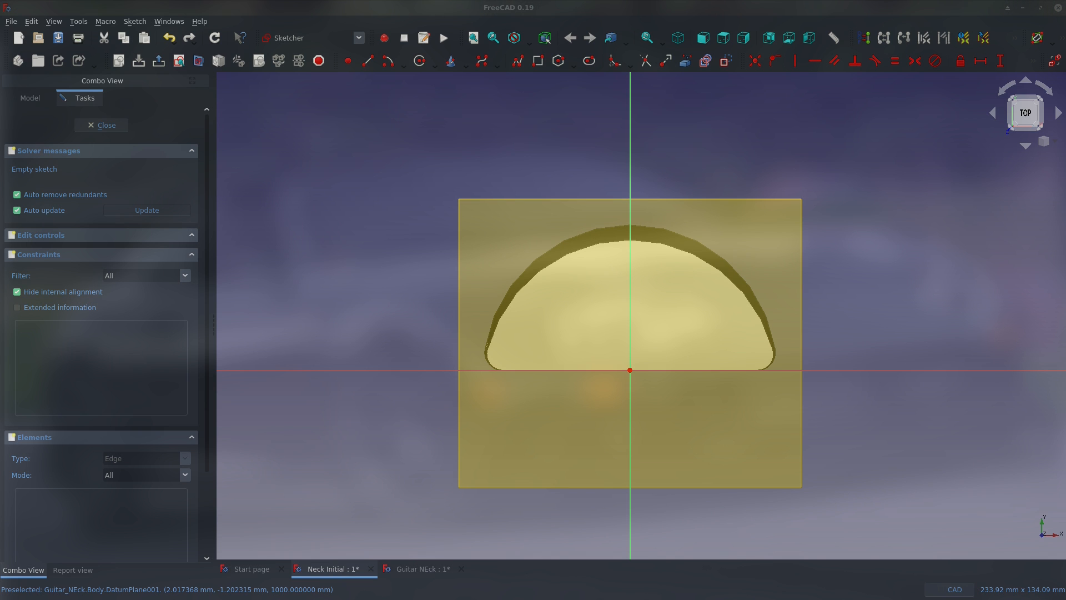
scroll(483, 354, "down", 6)
scroll(538, 357, "up", 6)
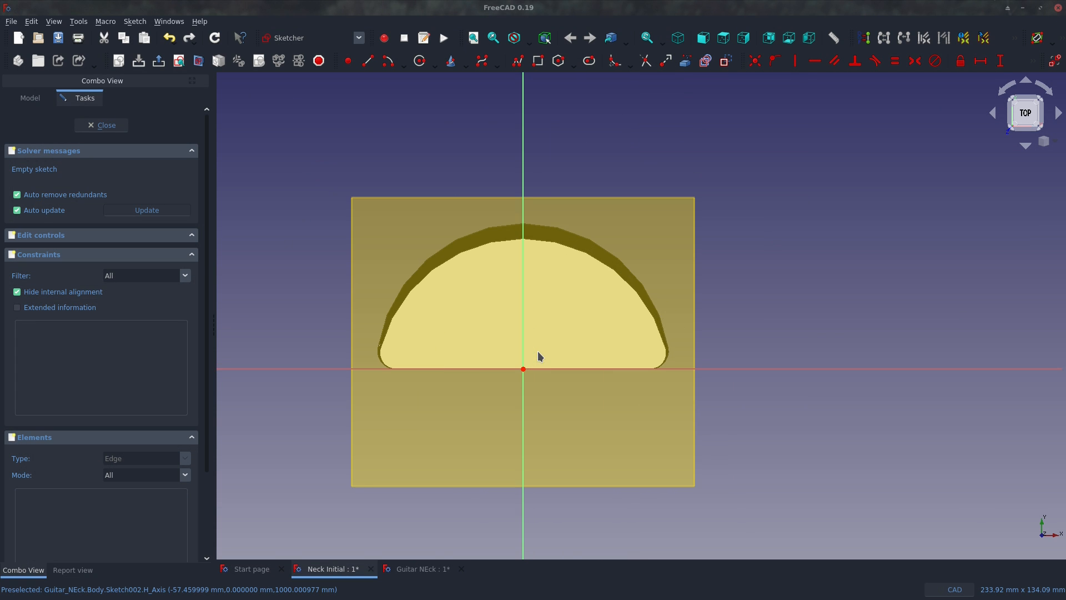
Draw a line from the sketch origin along the positive horizontal axis, ending on the axis beyond the datum plane's edge.
left_click(368, 62)
left_click(523, 369)
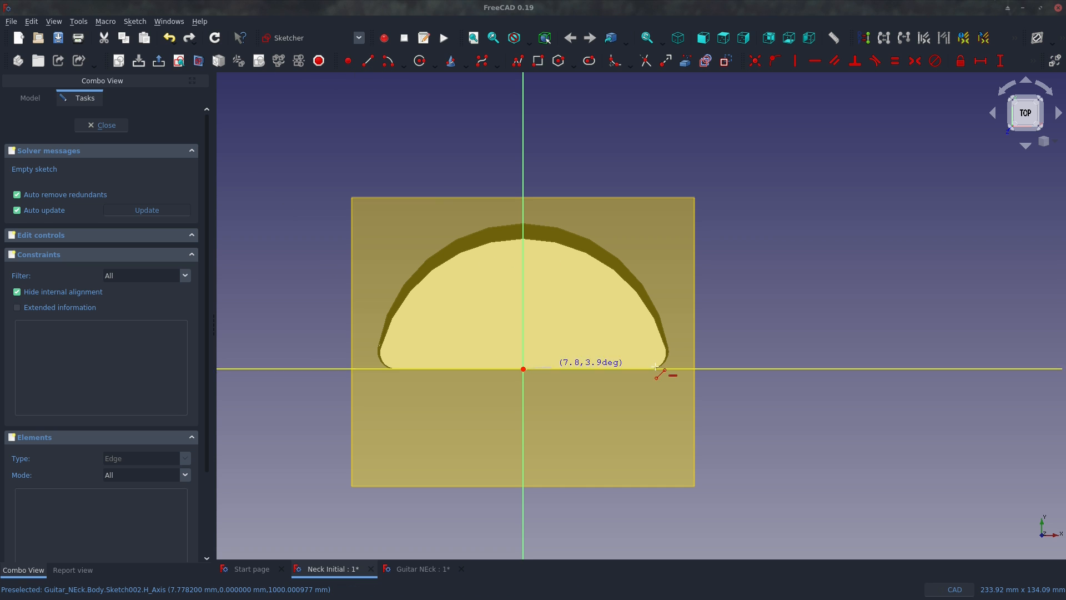
left_click(895, 369)
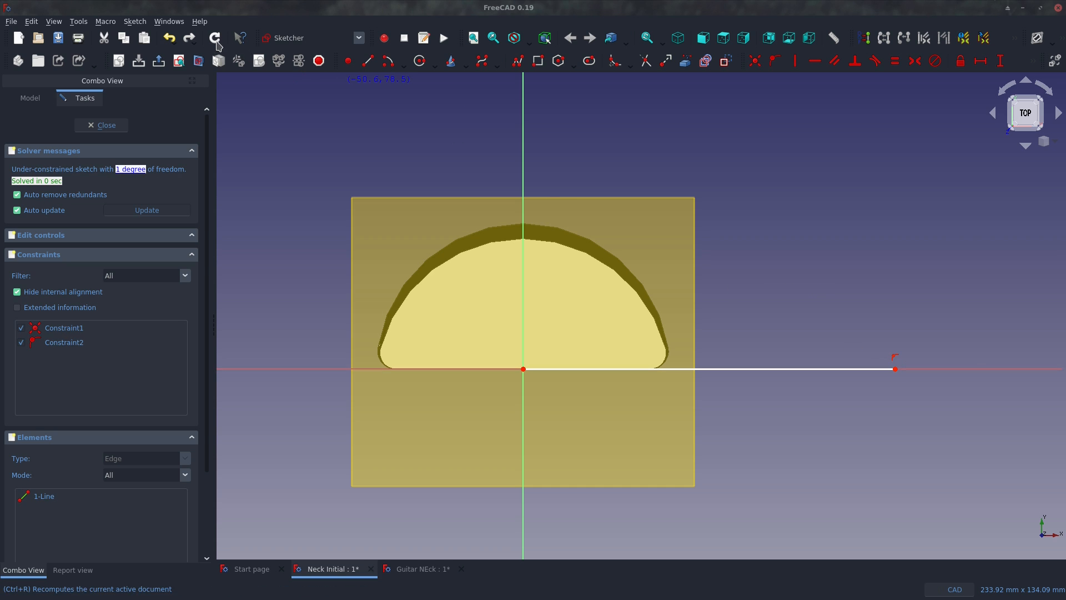
Draw an end-points-and-rim arc from the line's outer end, bulging outward and ending at about (121, 31) mm.
left_click(403, 64)
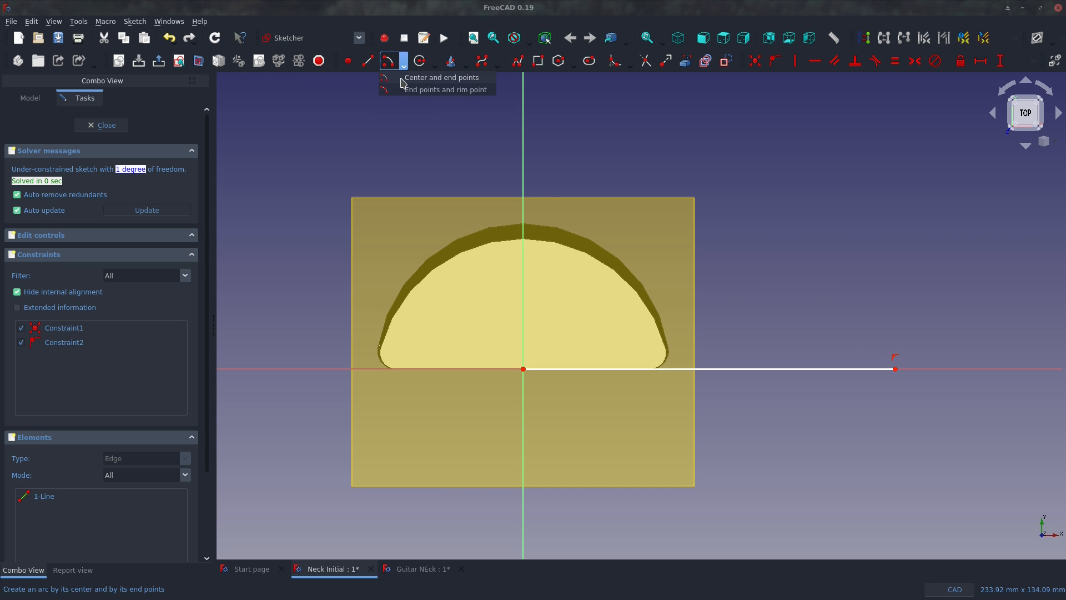
left_click(444, 89)
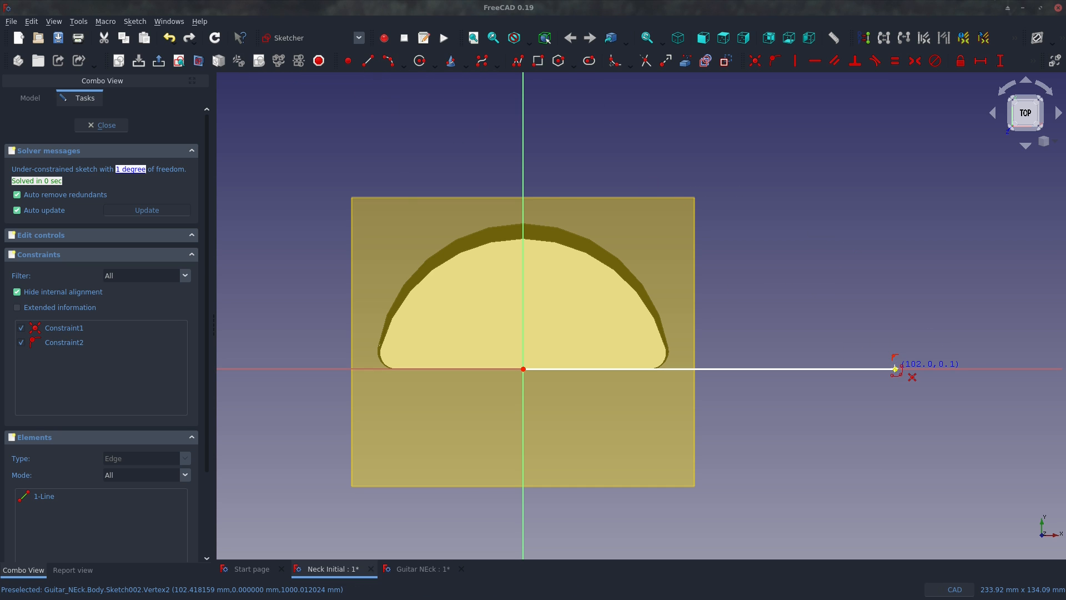
left_click(895, 369)
left_click(962, 257)
left_click(942, 348)
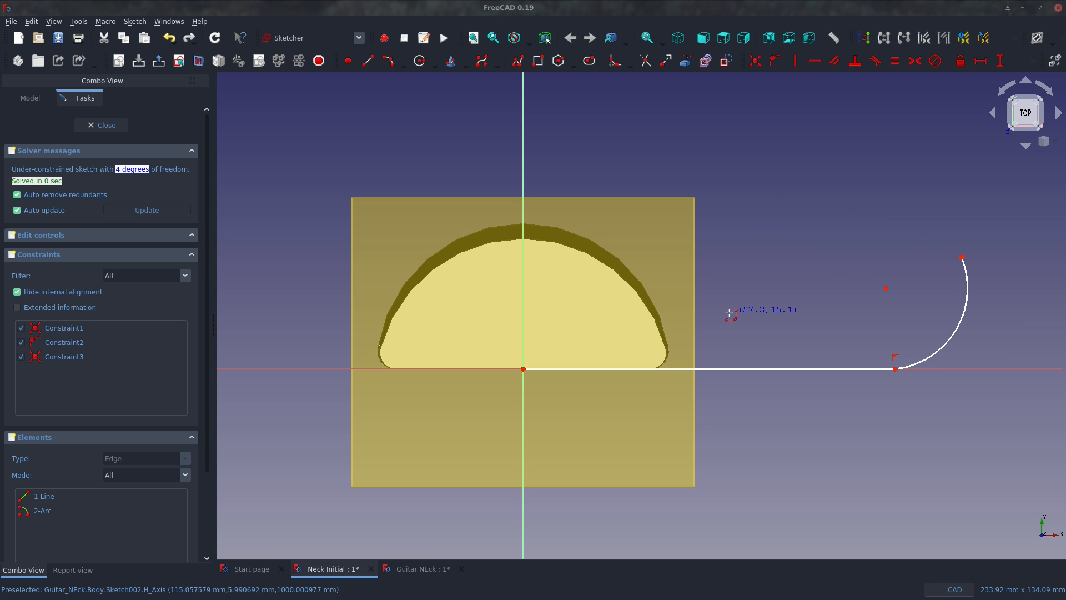
Apply a tangent constraint between the horizontal base line and the small arc at its end.
right_click(860, 350)
left_click(857, 368)
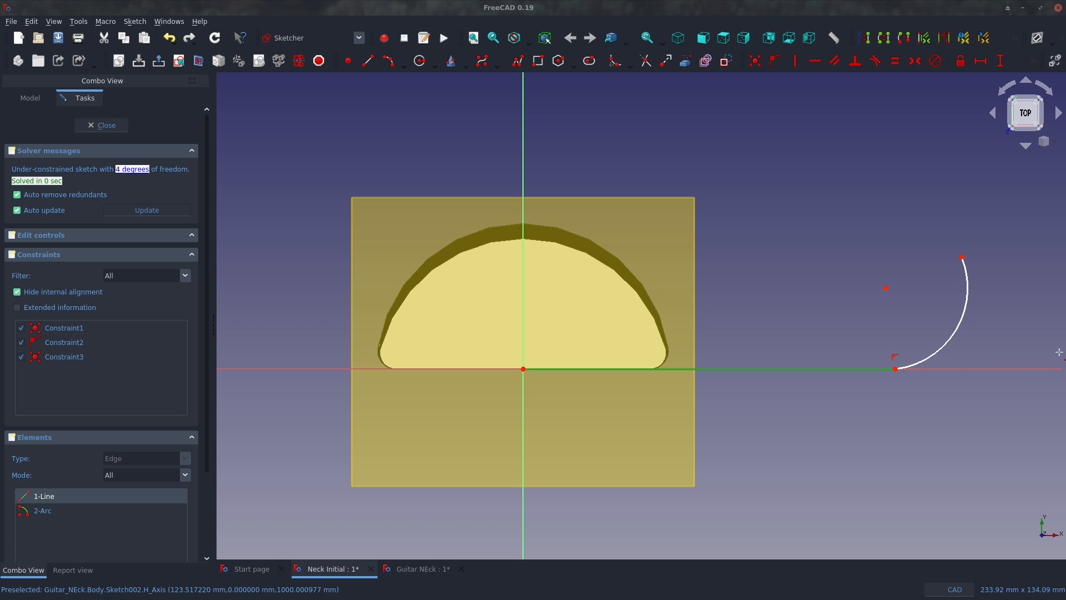
left_click(948, 343)
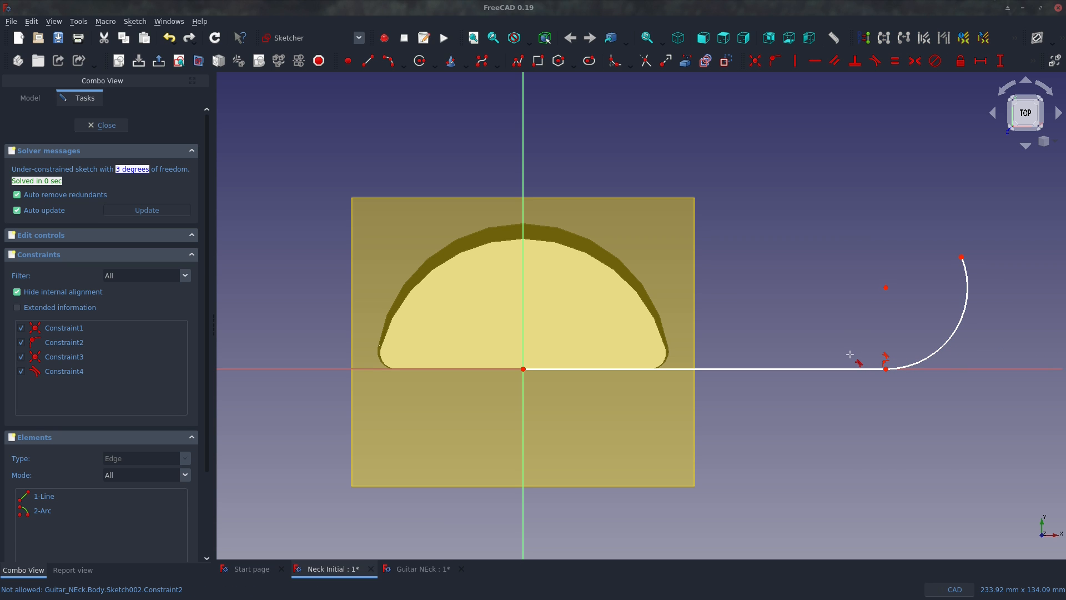
Draw a three-point arc from the small arc's upper end to the vertical axis about 105 mm above the origin, radius about 119 mm.
scroll(762, 491, "down", 3)
scroll(672, 410, "up", 2)
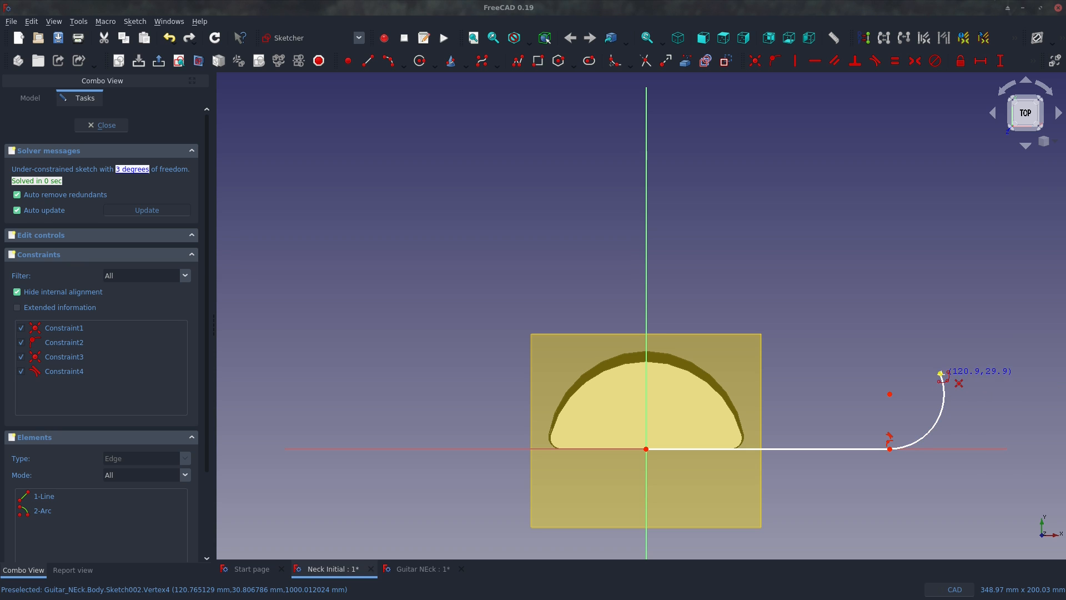
left_click(941, 373)
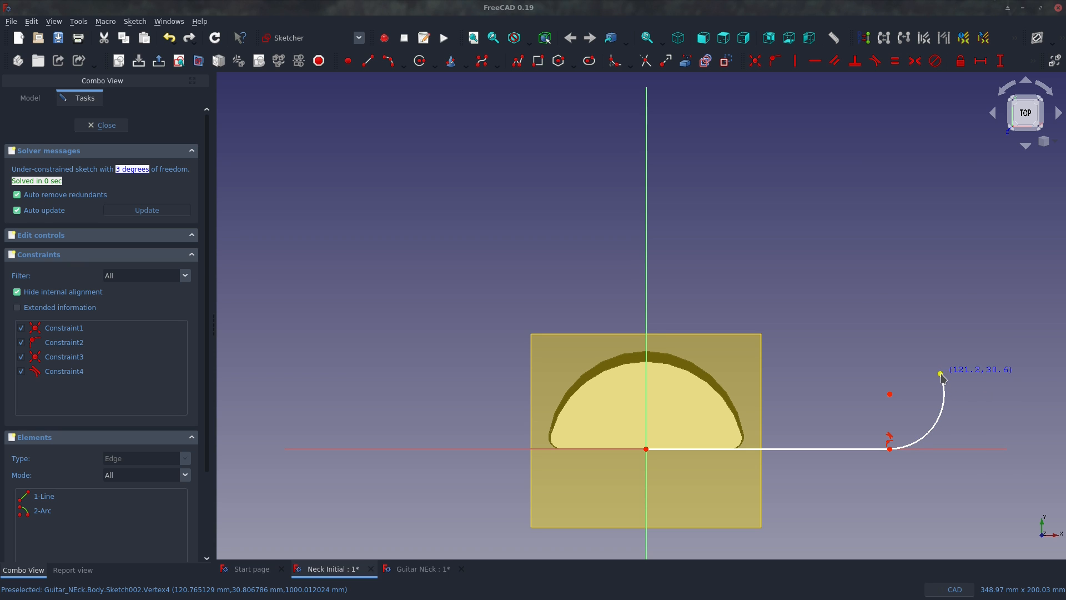
left_click(646, 192)
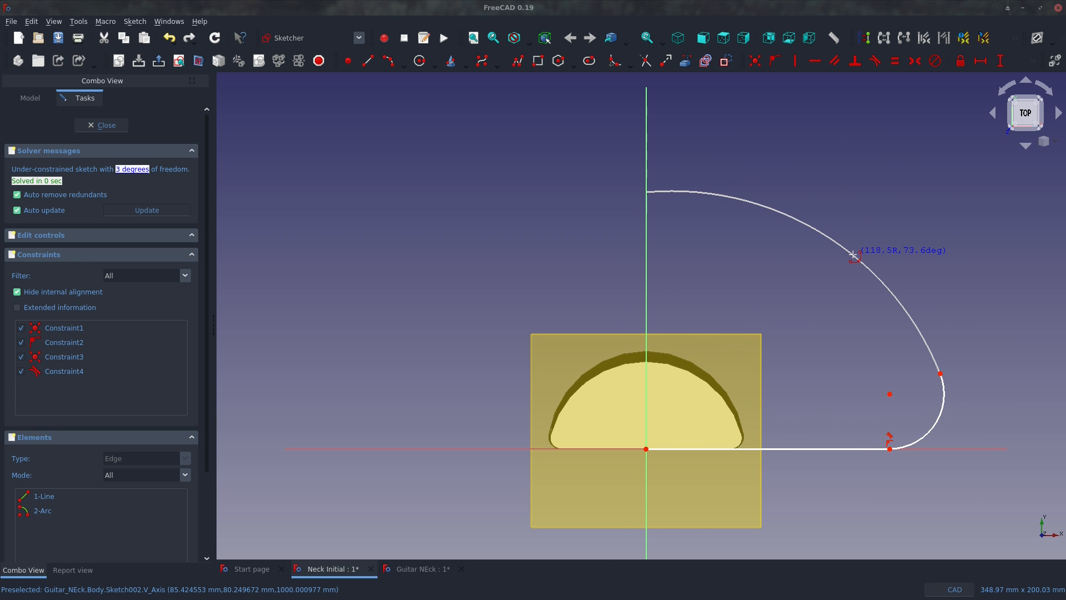
left_click(853, 255)
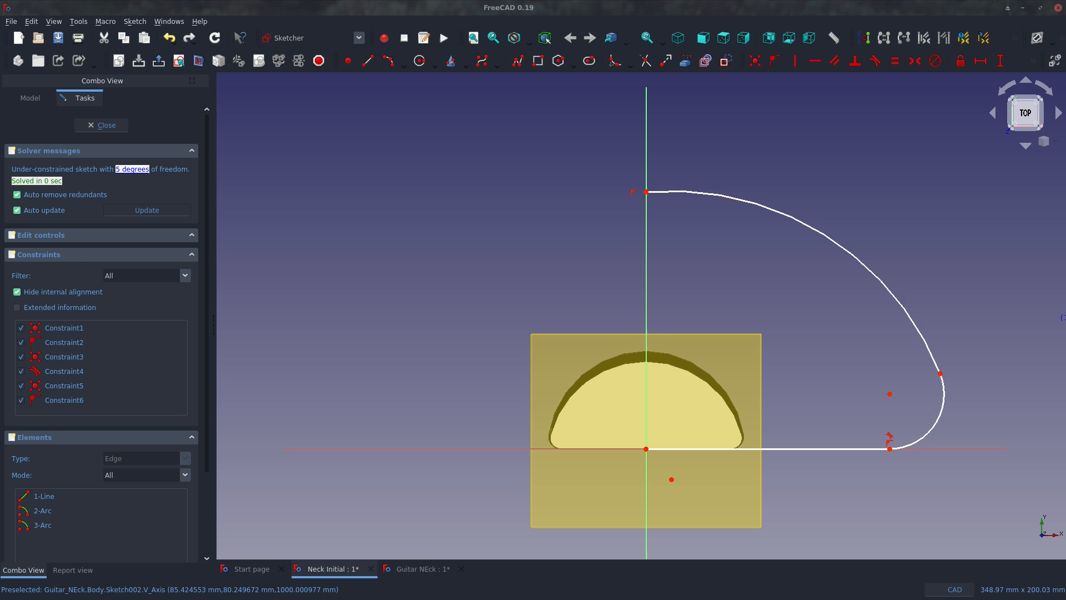
Make the large arc tangent to the small corner arc where they meet.
left_click(909, 325)
left_click(944, 394)
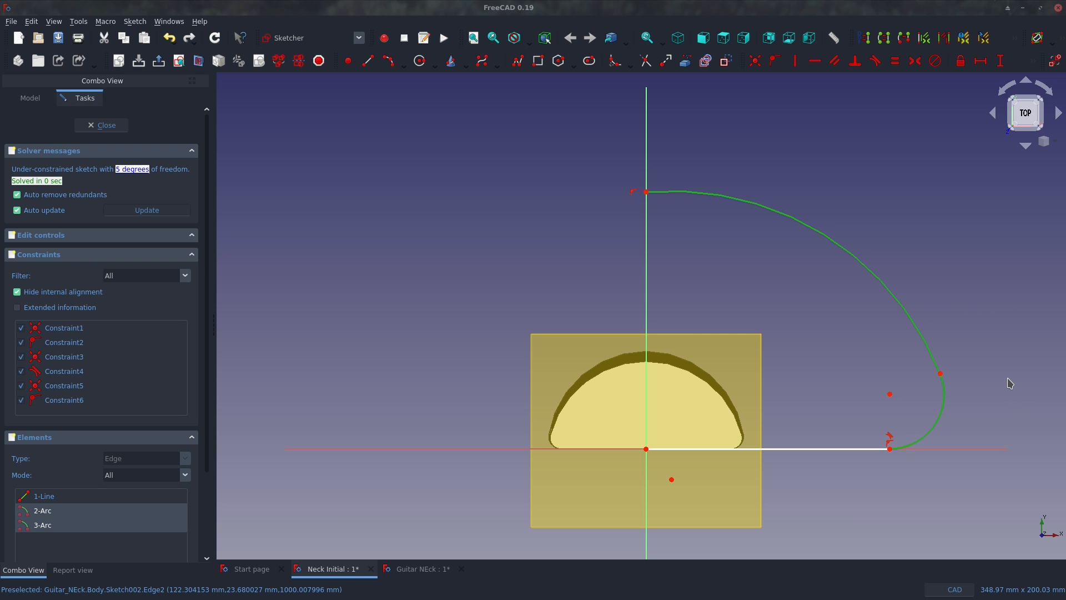
key("t")
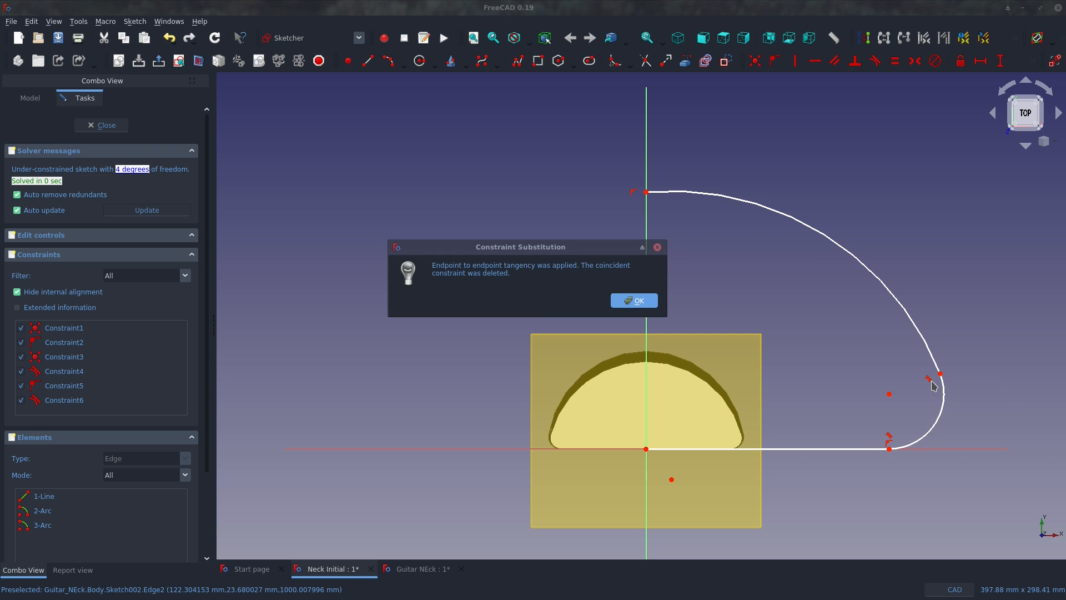
left_click(629, 302)
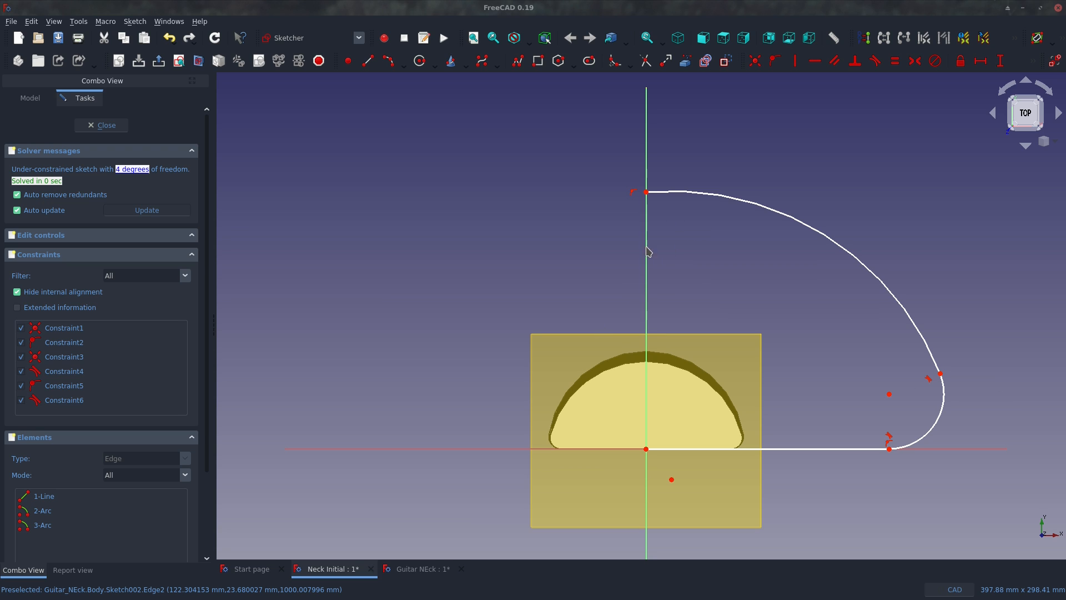
Vertically align the large arc's centre with its endpoint on the vertical axis, and constrain that endpoint's height above the origin to 150 mm.
left_click(671, 479)
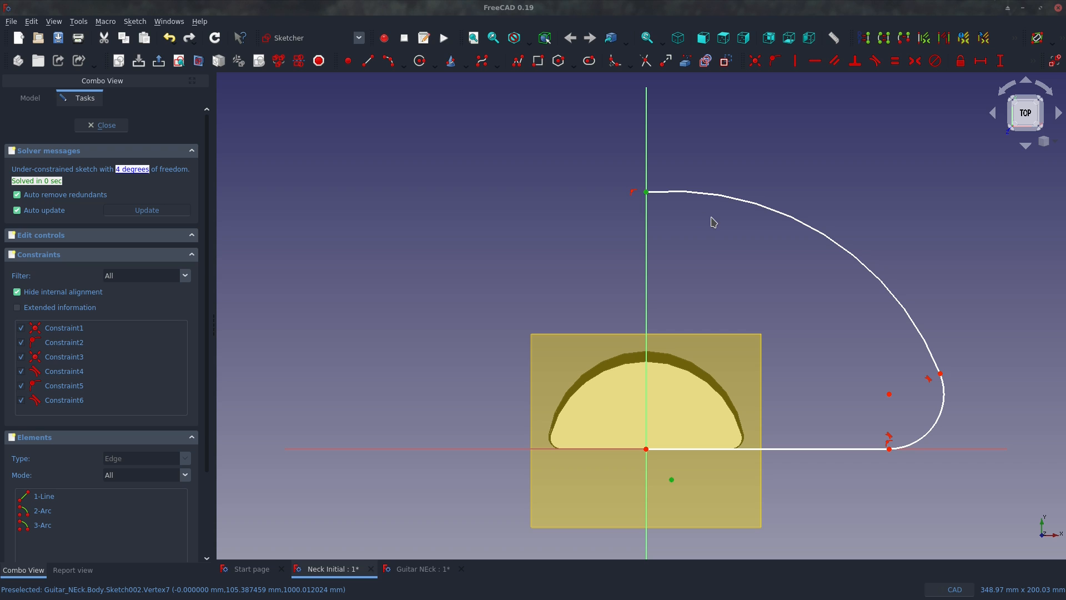
key("v")
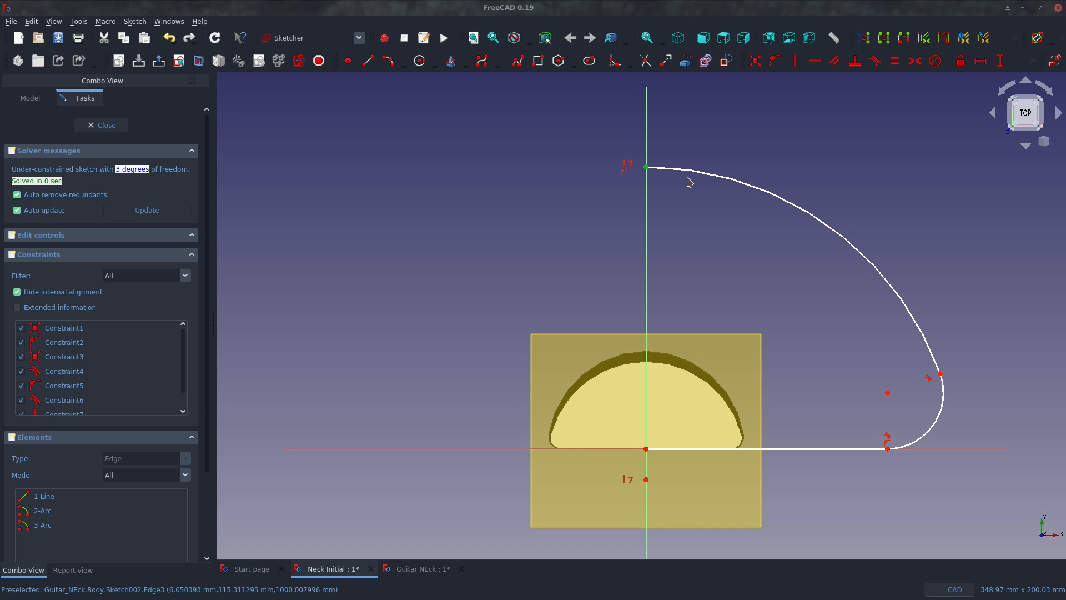
key("i")
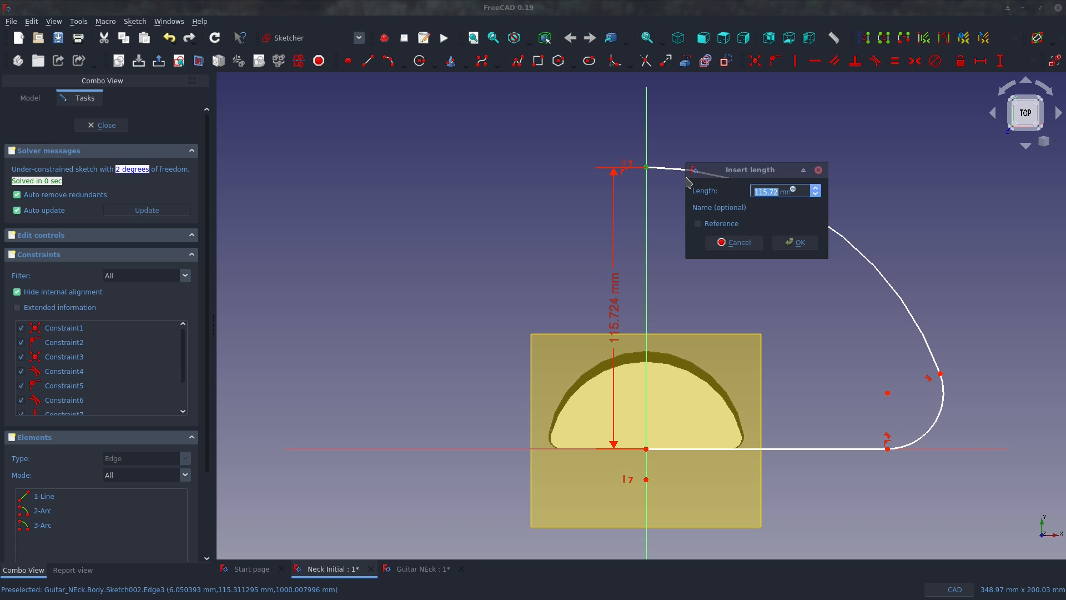
type("150")
key("Return")
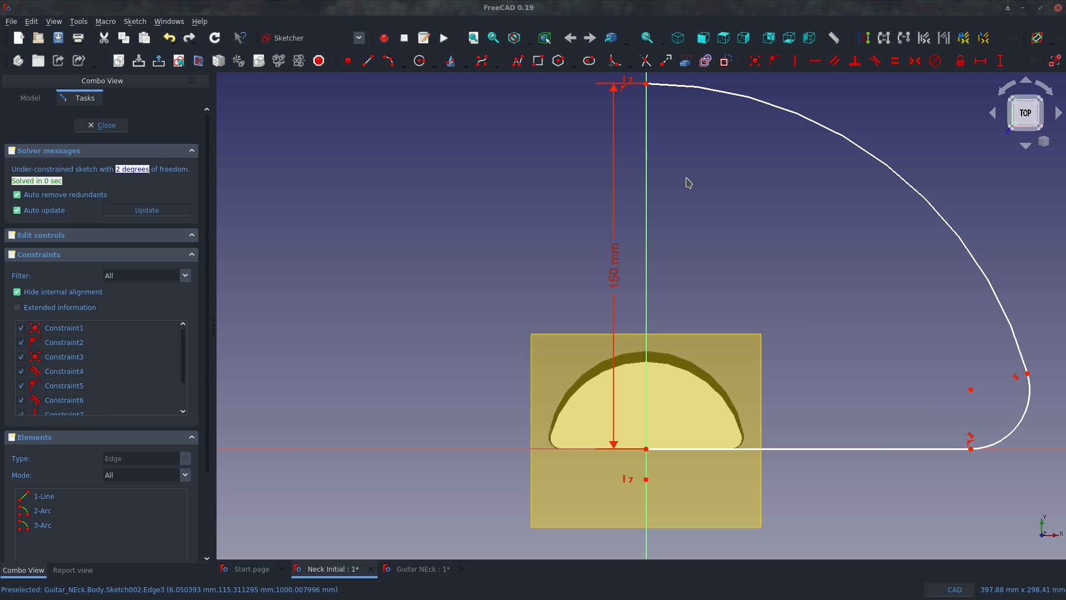
Constrain the small corner arc's radius to 5 mm.
scroll(633, 362, "up", 5)
scroll(636, 361, "down", 10)
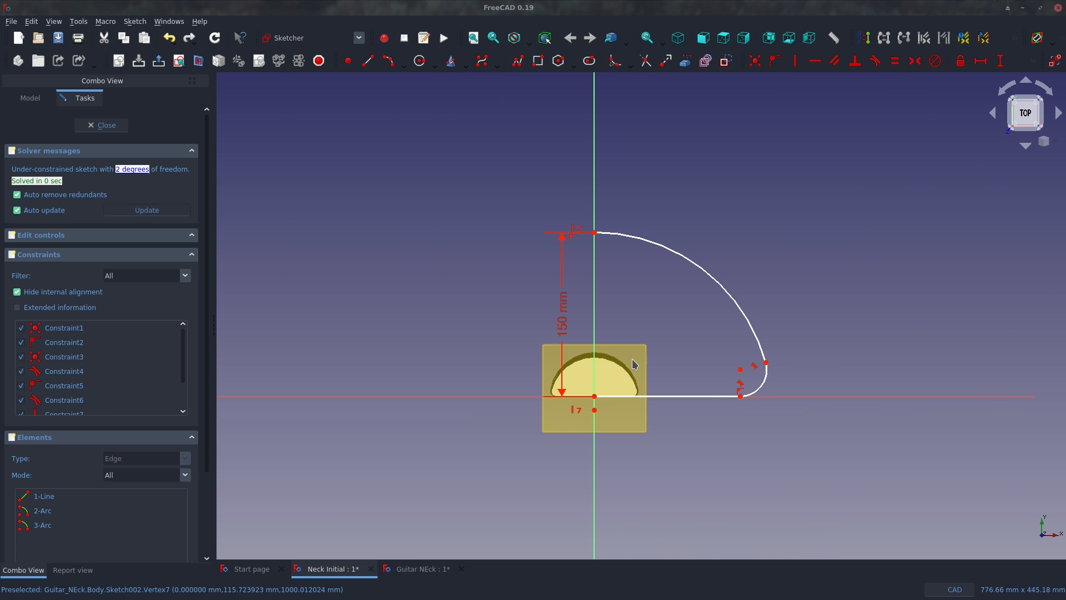
scroll(654, 355, "up", 5)
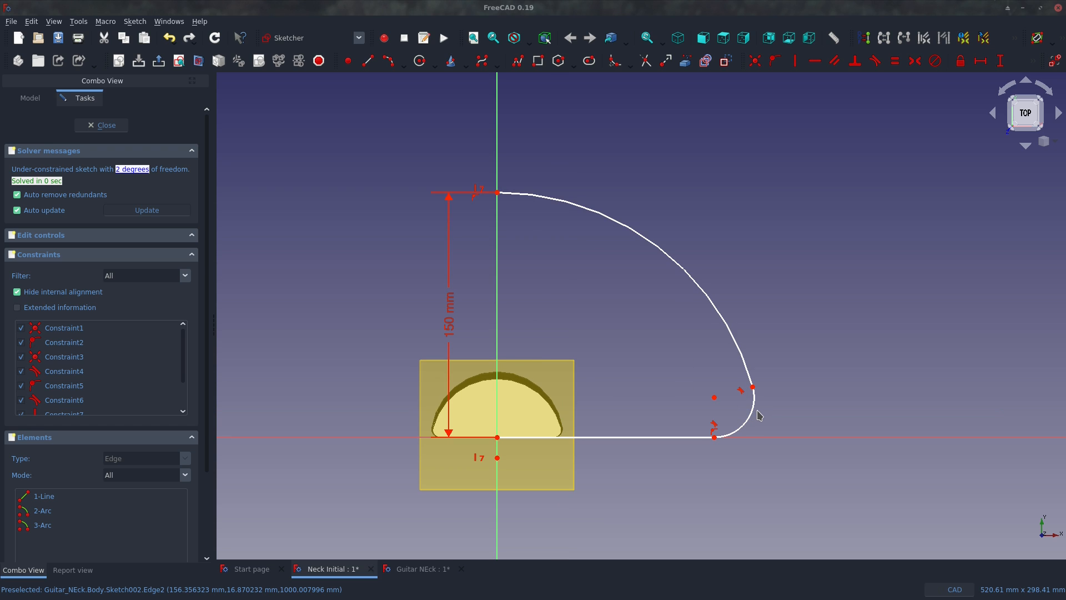
left_click(753, 417)
key("shift+r")
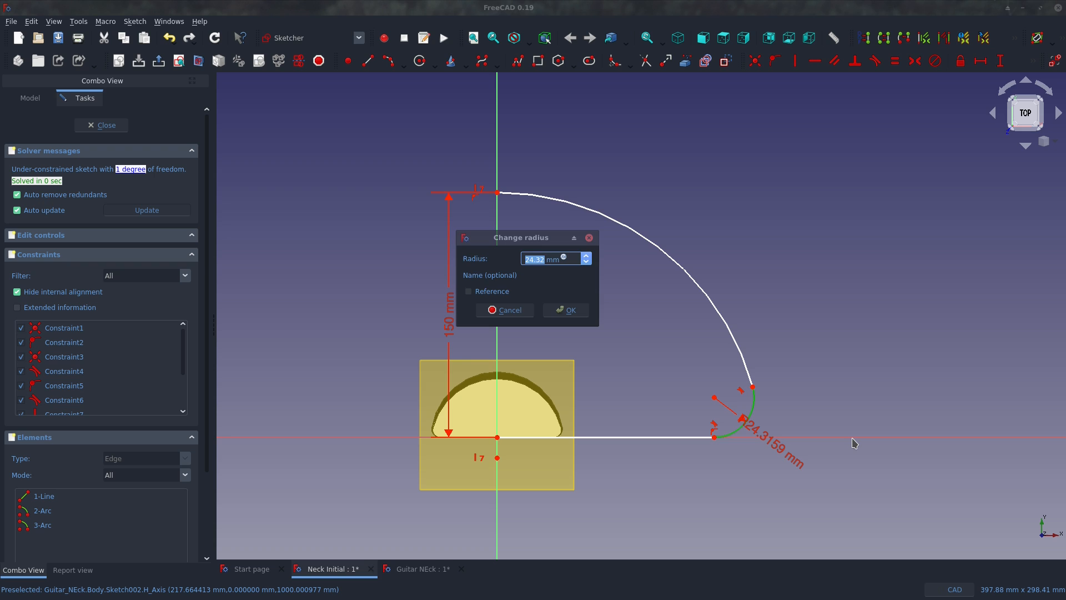
type("5")
key("Return")
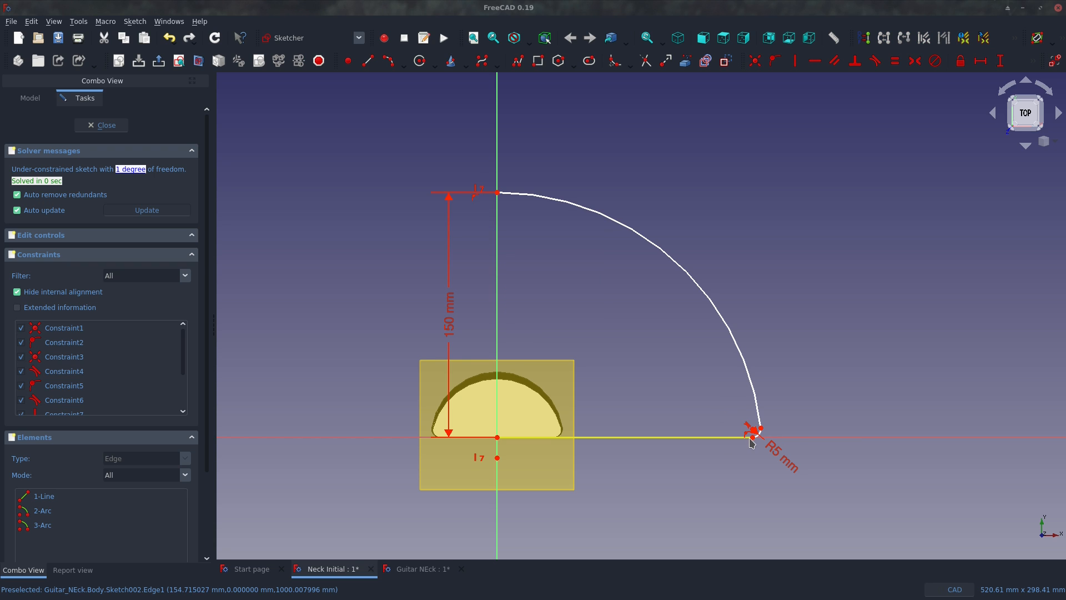
Stretch the profile outward along the horizontal axis and constrain the base line's horizontal length to 200 mm.
mouse_move(754, 436)
left_mouse_down()
mouse_move(931, 435)
mouse_move(768, 446)
mouse_move(932, 436)
left_mouse_up()
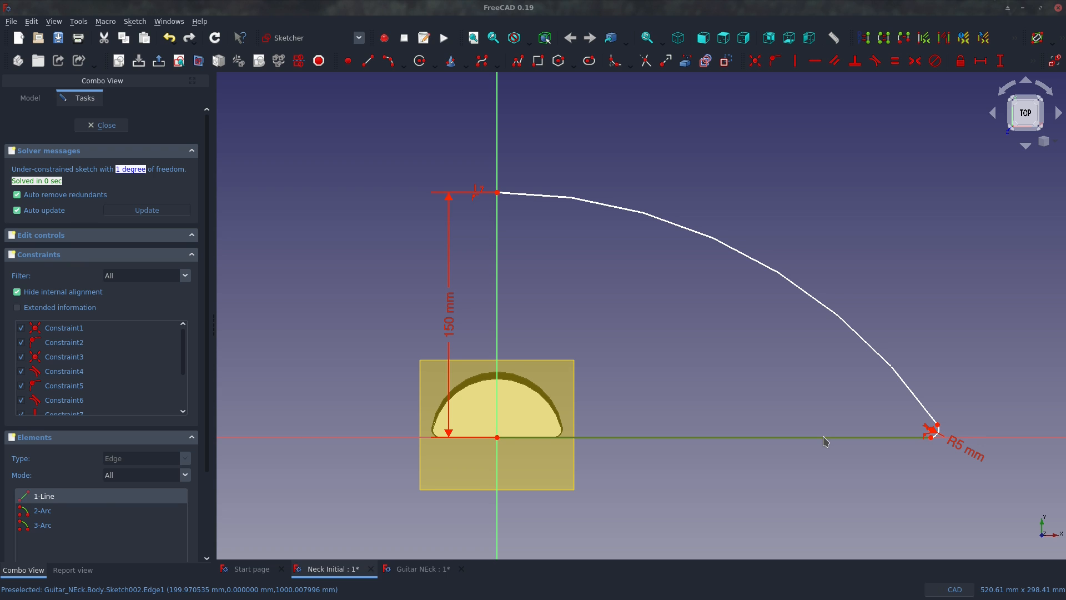
key("i")
left_click(870, 501)
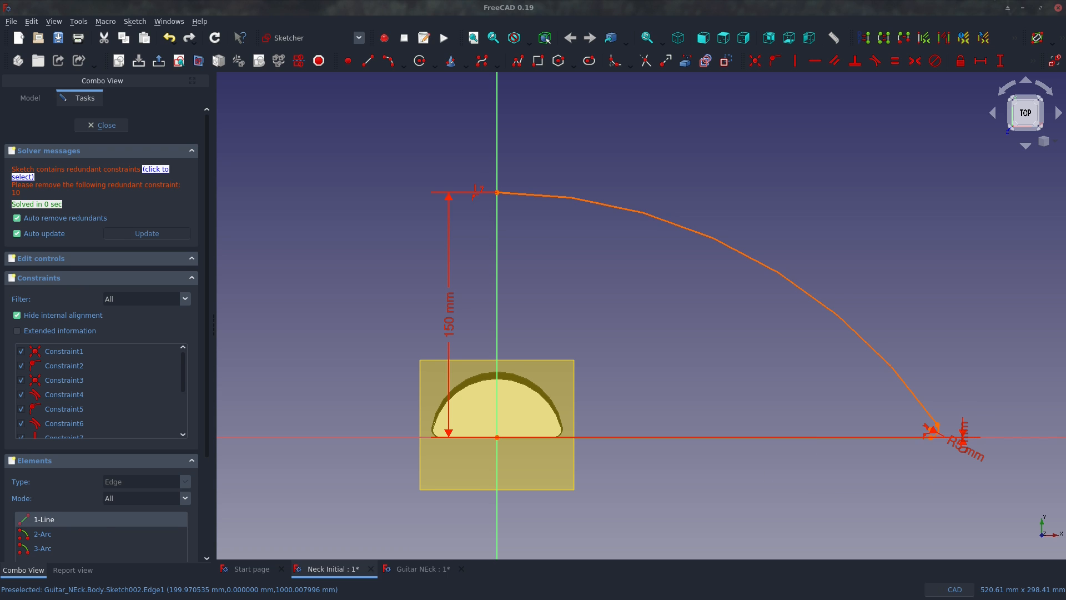
left_click(694, 438)
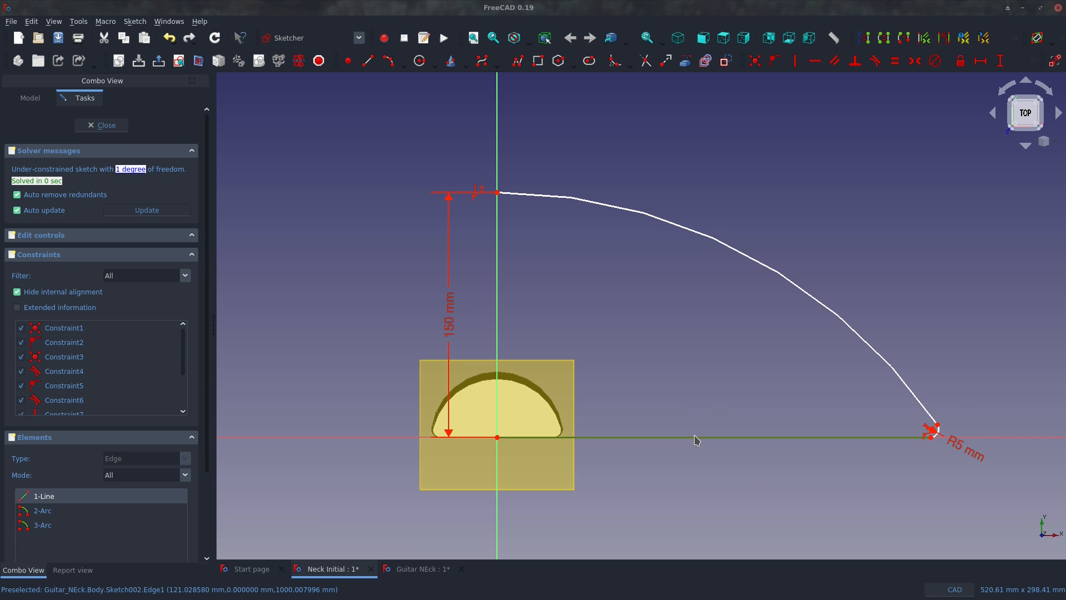
key("l")
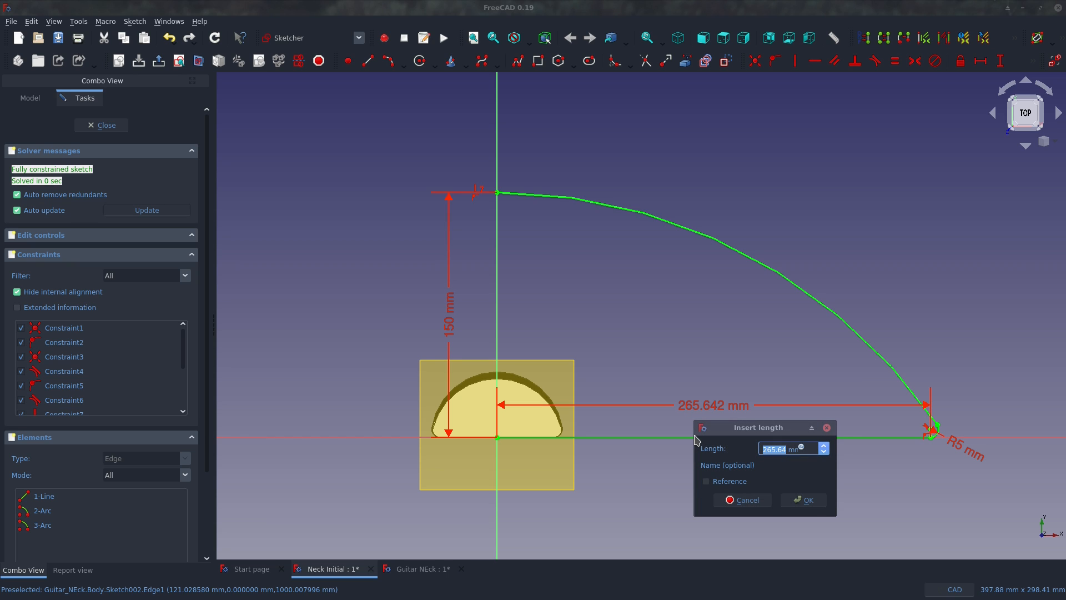
type("200")
key("Return")
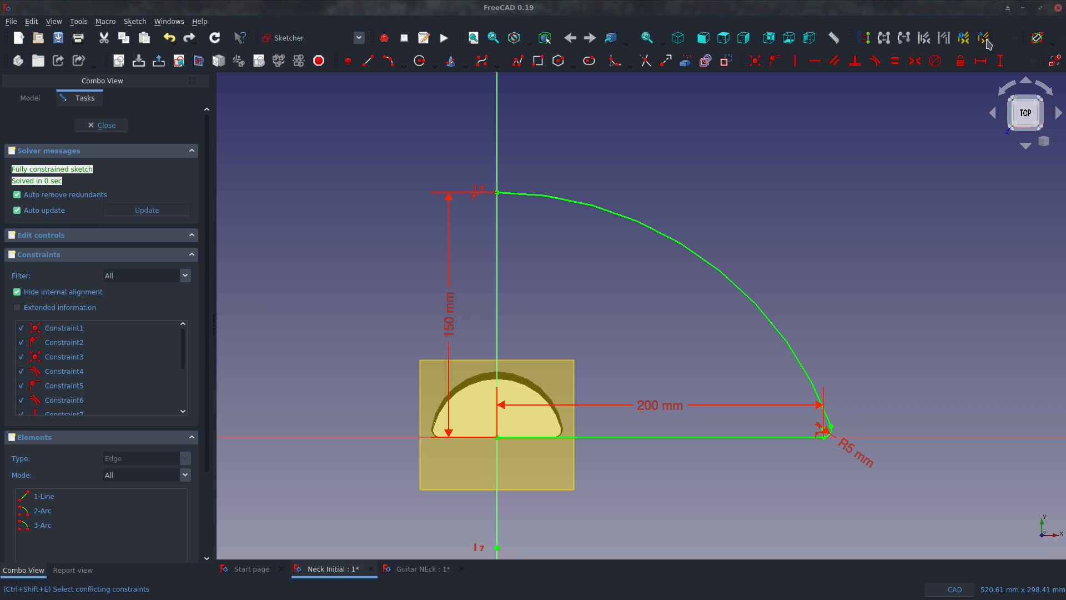
Mirror the base line and both arcs about the vertical axis with the Symmetry tool.
left_click(594, 203)
left_click(688, 438)
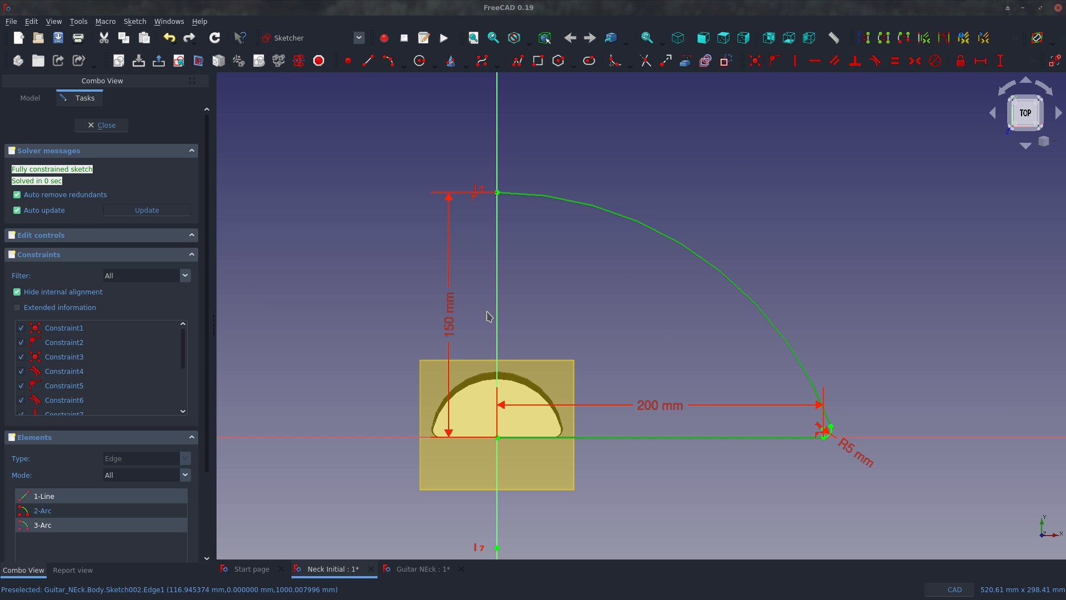
scroll(822, 444, "up", 5)
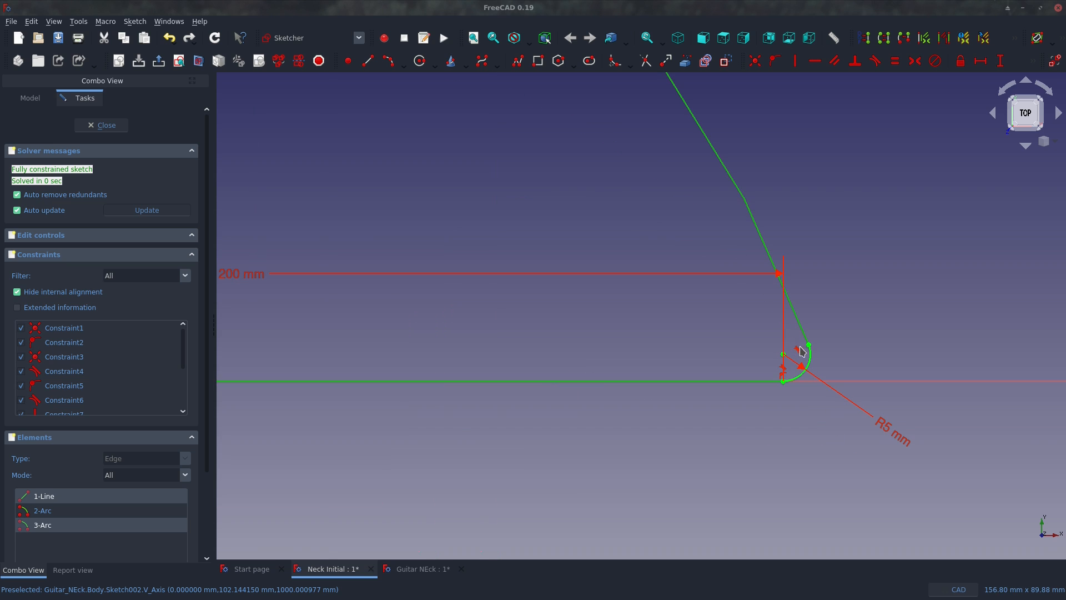
scroll(797, 373, "down", 2)
scroll(798, 373, "down", 4)
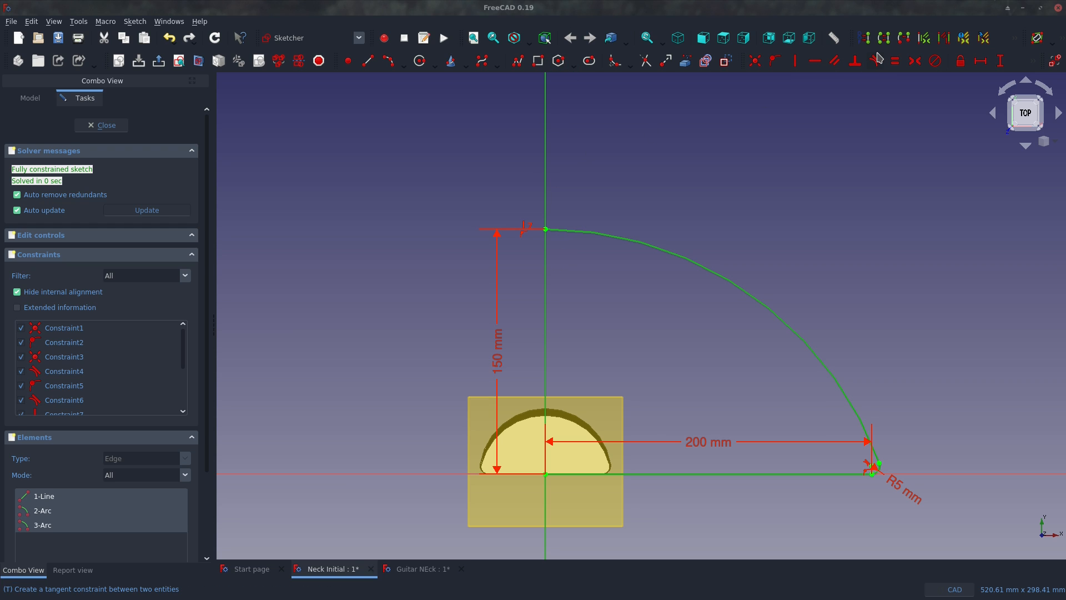
left_click(1014, 39)
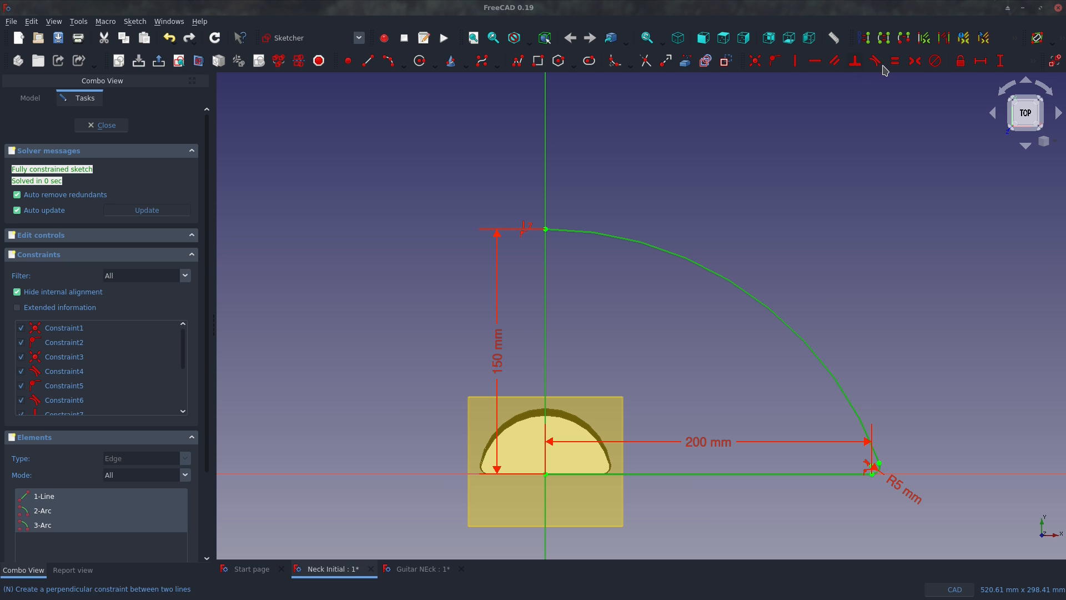
left_click(1014, 40)
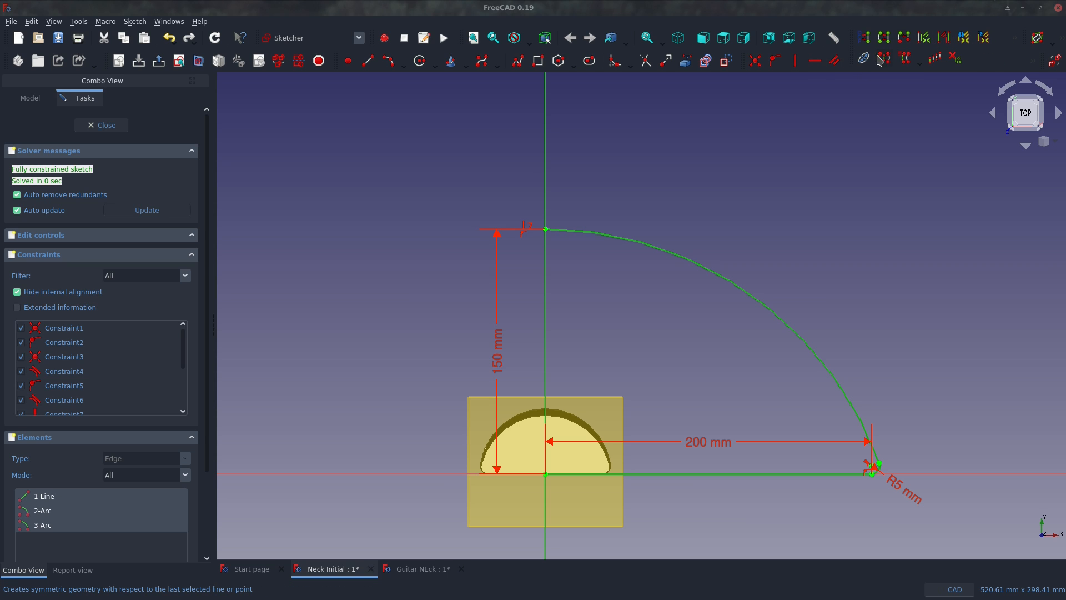
left_click(889, 62)
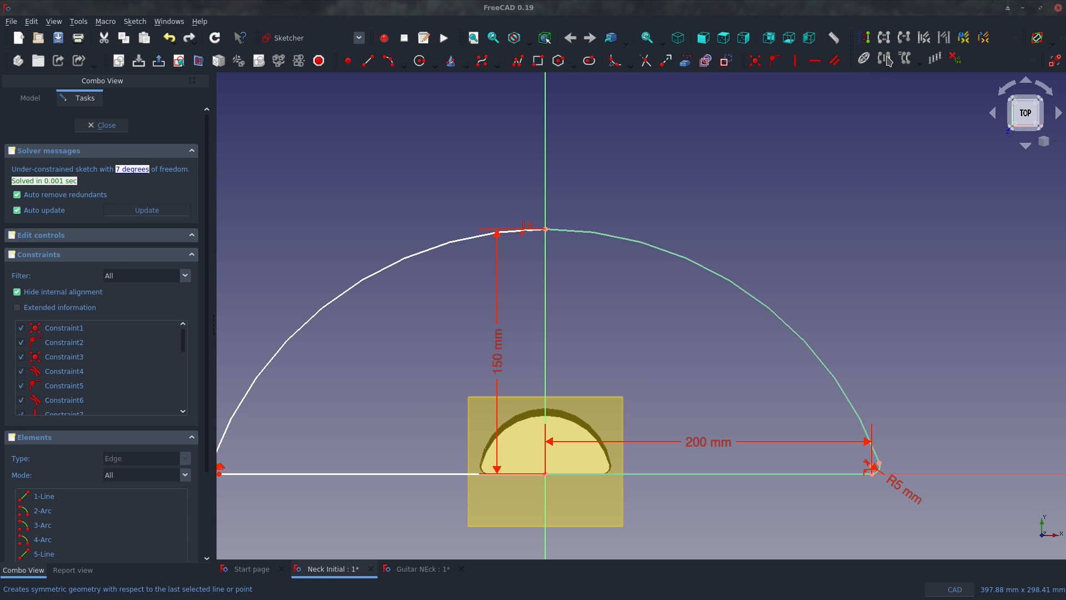
Constrain the original and mirrored base lines to equal length, and pull the mirrored half away from the original half.
scroll(773, 195, "down", 4)
scroll(657, 279, "up", 4)
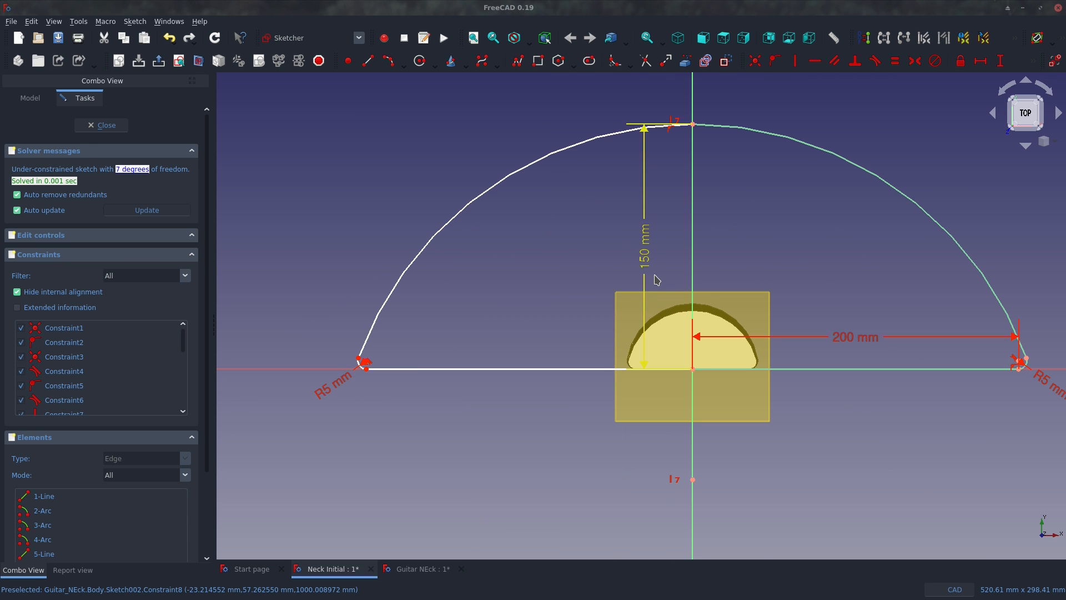
left_click(578, 370)
left_click(813, 370)
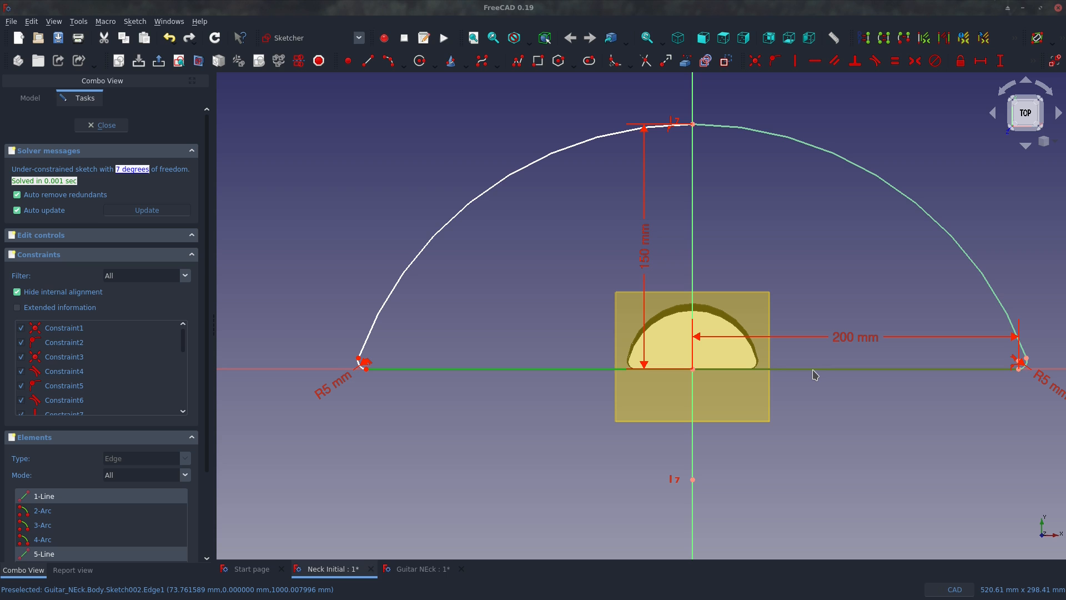
key("e")
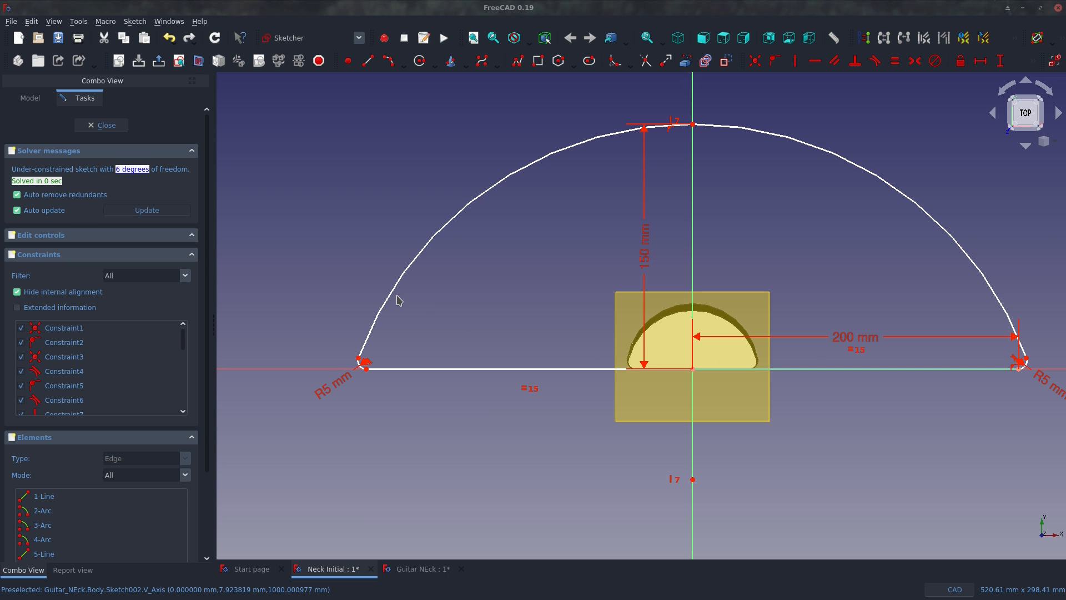
left_click_drag(365, 377, 276, 345)
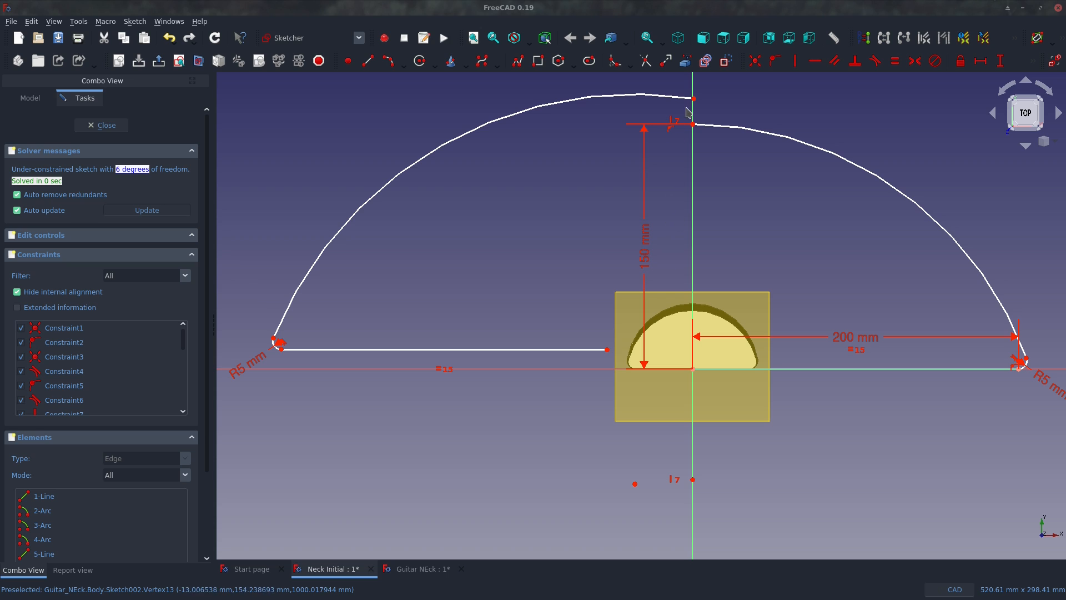
Join the upper endpoints of the original and mirrored large arcs, and constrain both arcs to equal radius.
left_click(694, 123)
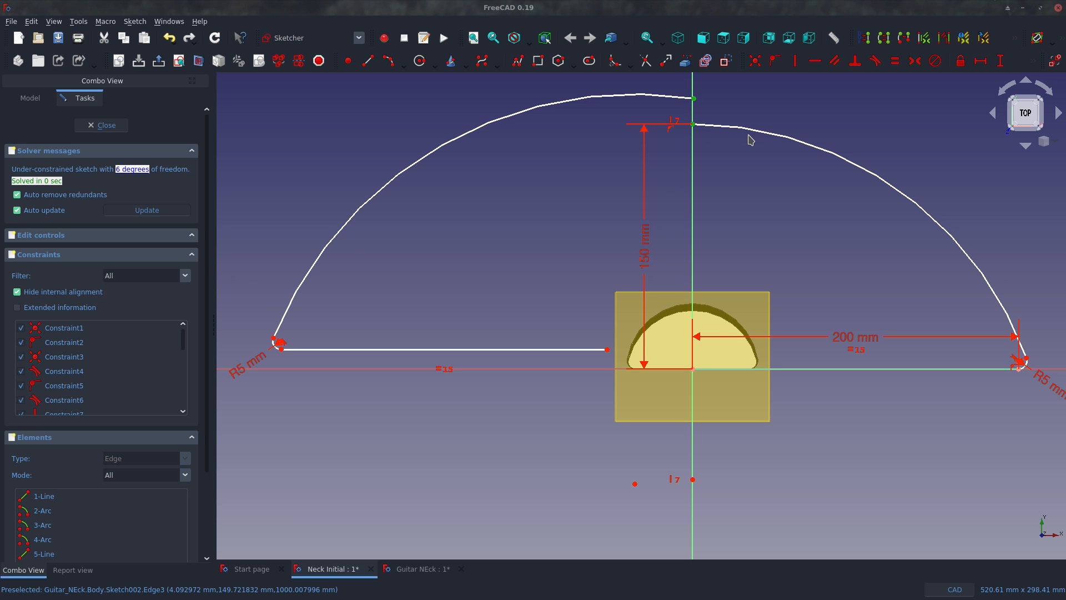
key("c")
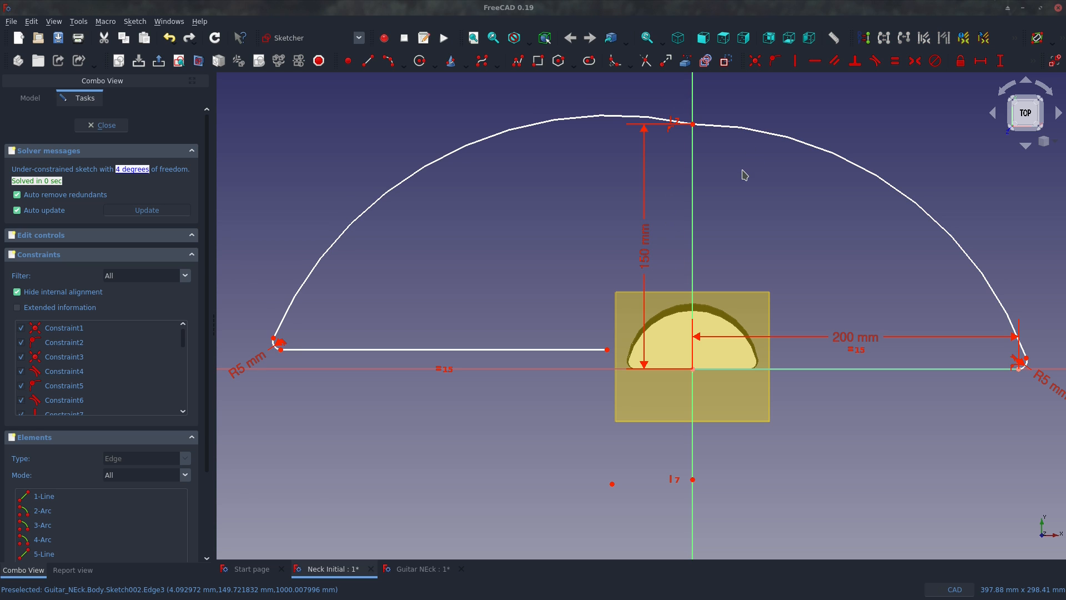
left_click(589, 122)
left_click(793, 139)
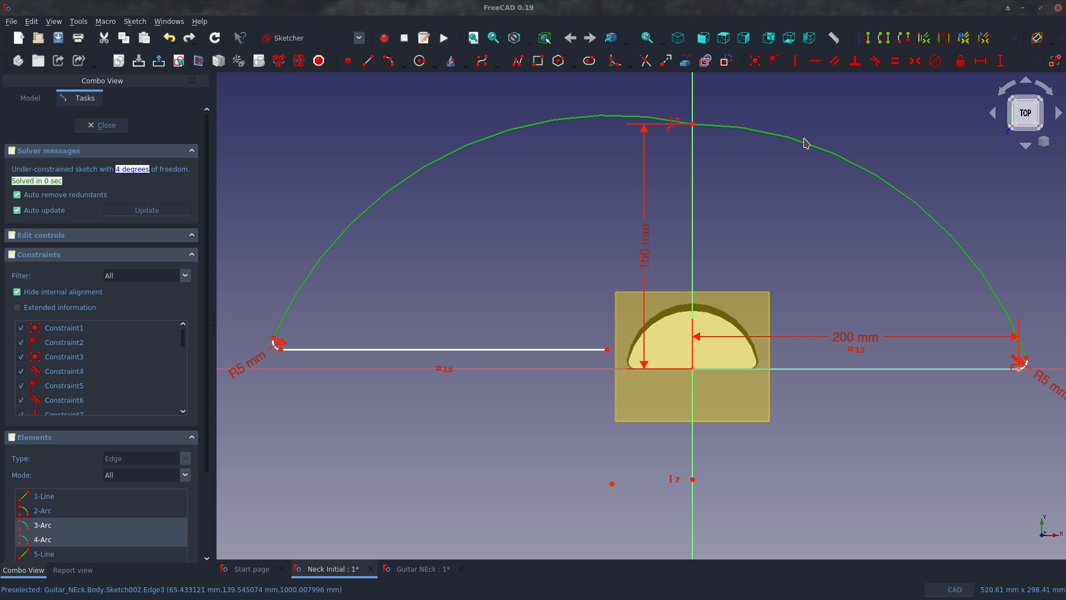
key("e")
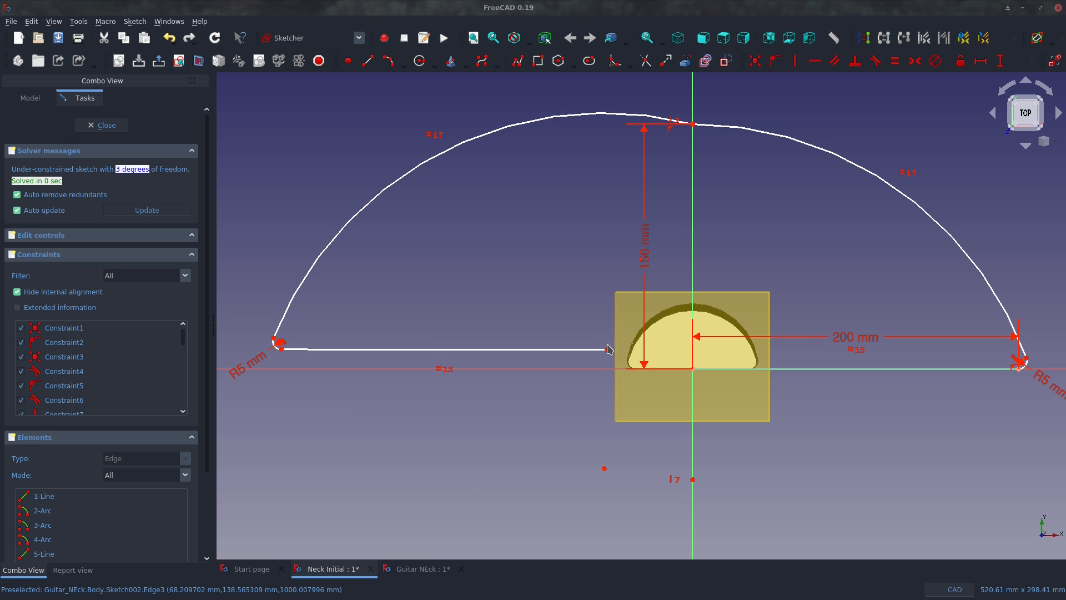
Constrain the two large arcs to be tangent to each other where they meet on the vertical axis.
left_click(650, 119)
left_click(742, 130)
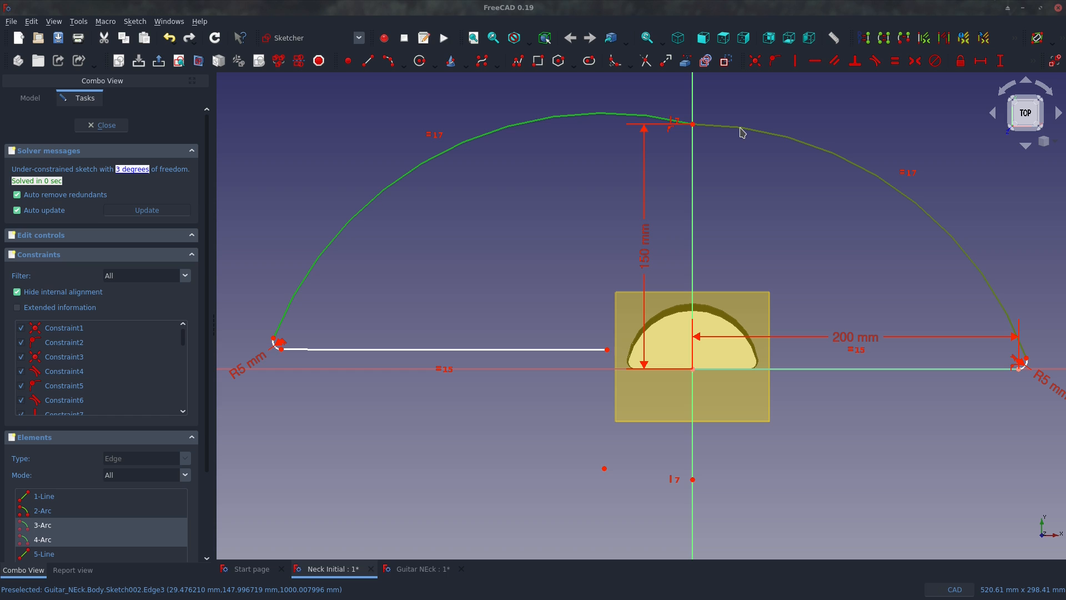
key("t")
left_click(636, 300)
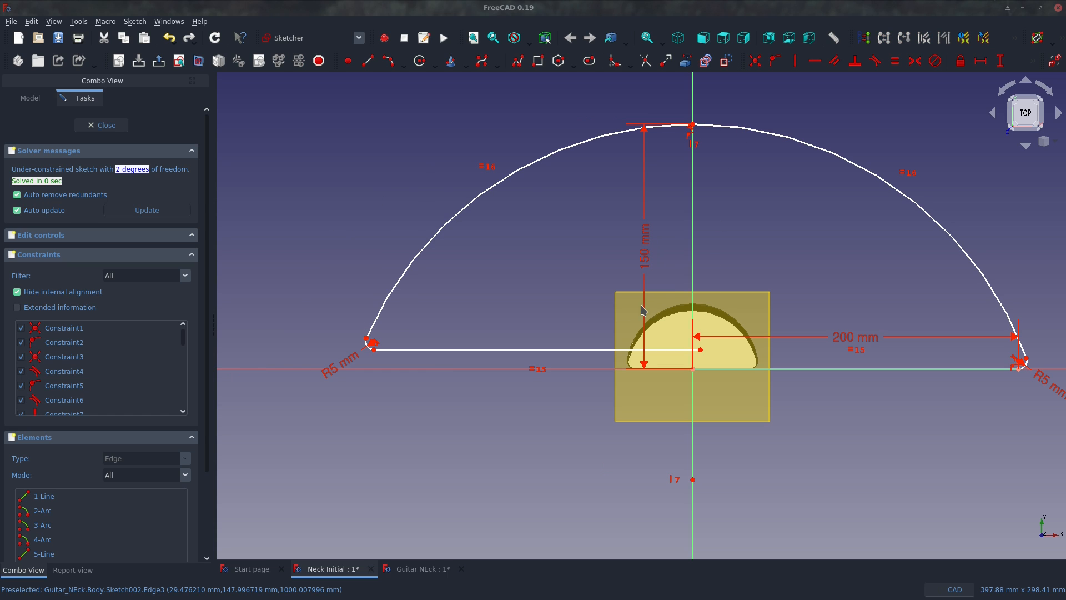
Make the mirrored base line's inner endpoint coincident with the sketch origin, and close the sketch.
left_click(700, 350)
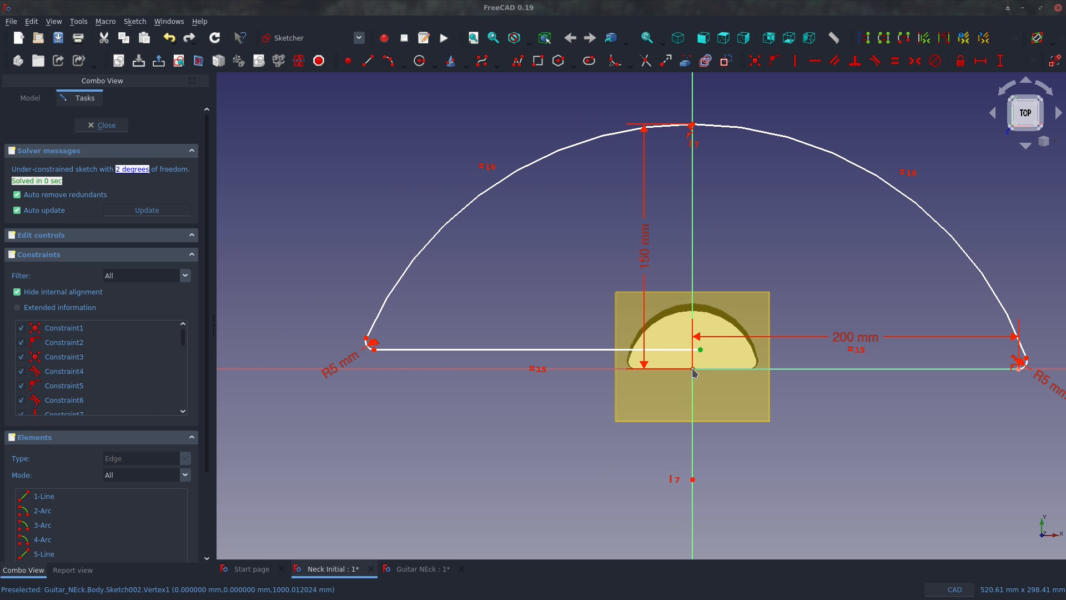
left_click(692, 369)
key("c")
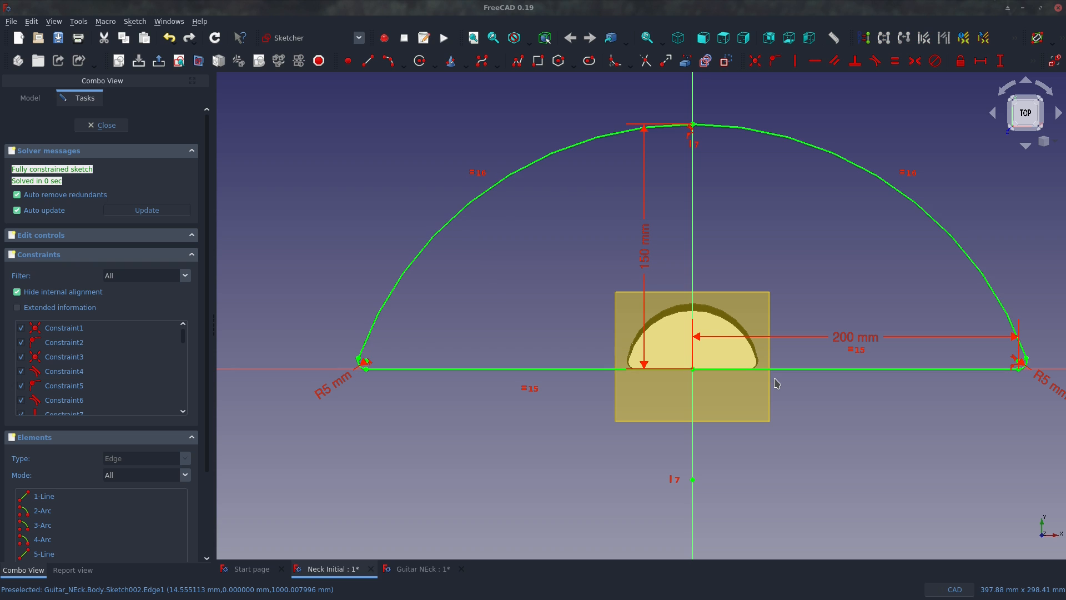
scroll(758, 392, "down", 2)
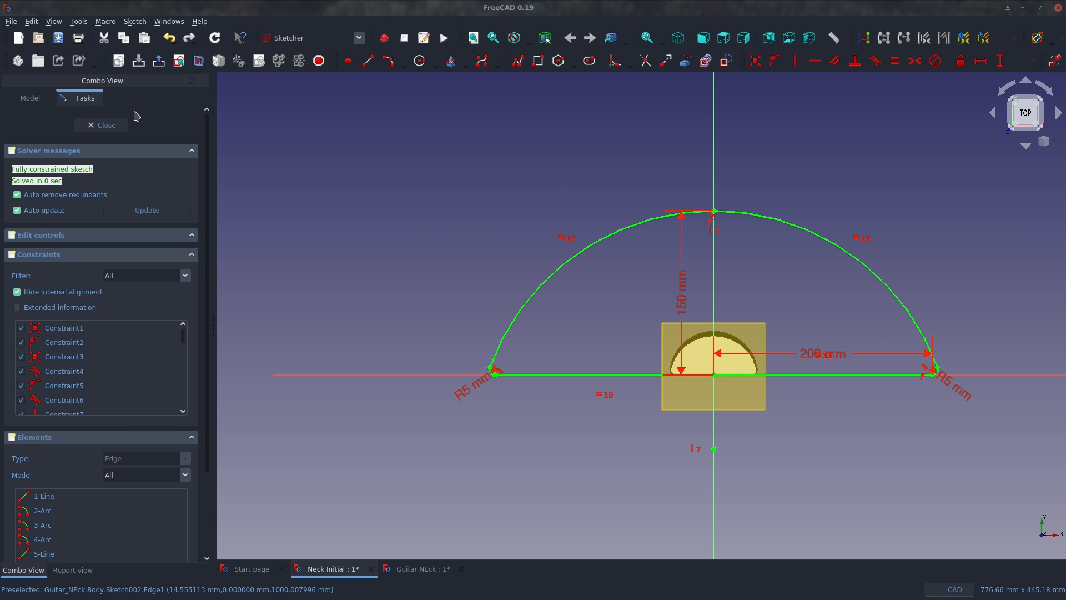
scroll(721, 328, "down", 4)
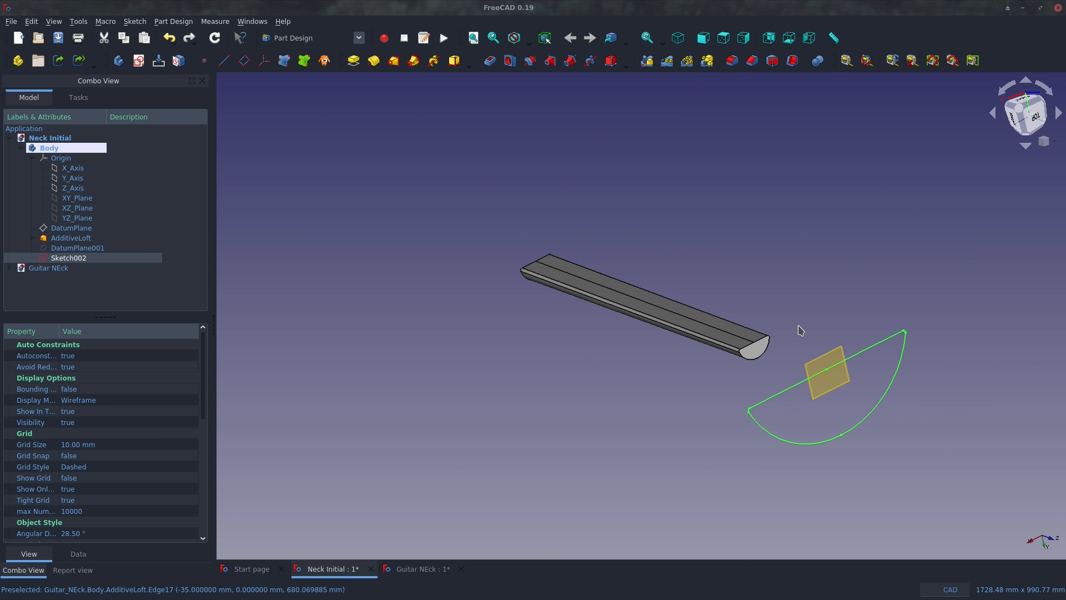
Hide the offset datum plane DatumPlane001 behind the headstock profile.
left_click(800, 327)
scroll(799, 363, "up", 4)
left_click(824, 367)
key("space")
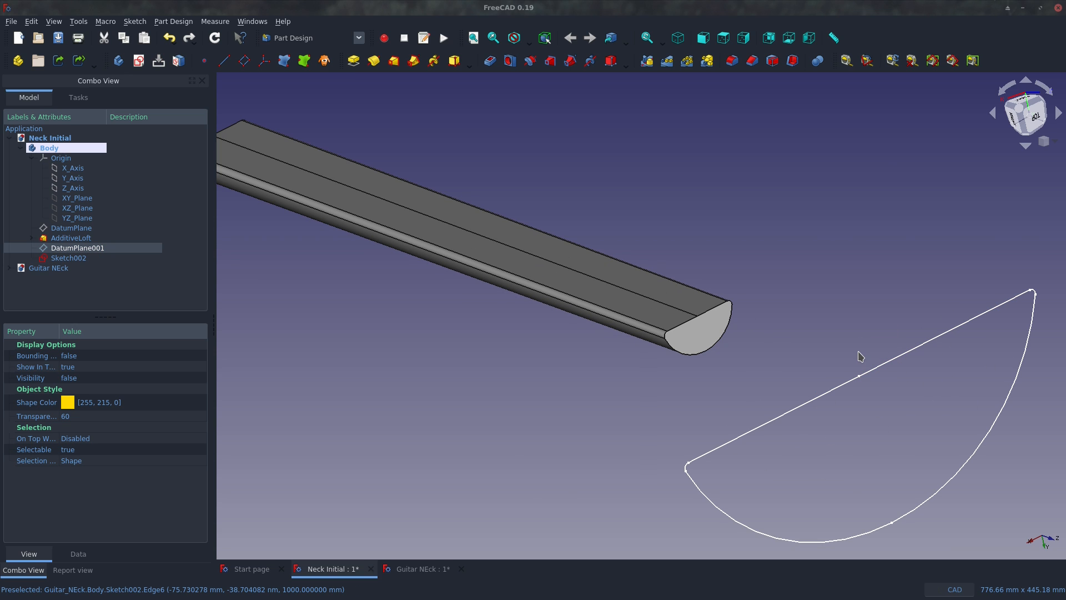
Show the neck loft's end profile, Sketch001, at the headstock end of the neck.
scroll(859, 357, "down", 2)
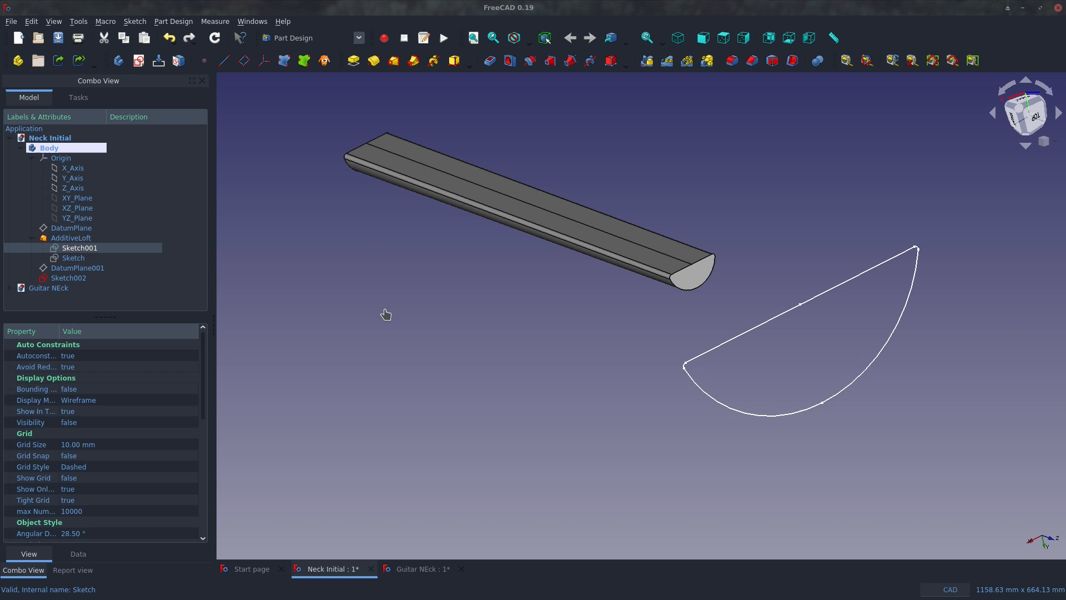
left_click(386, 315)
scroll(685, 275, "up", 10)
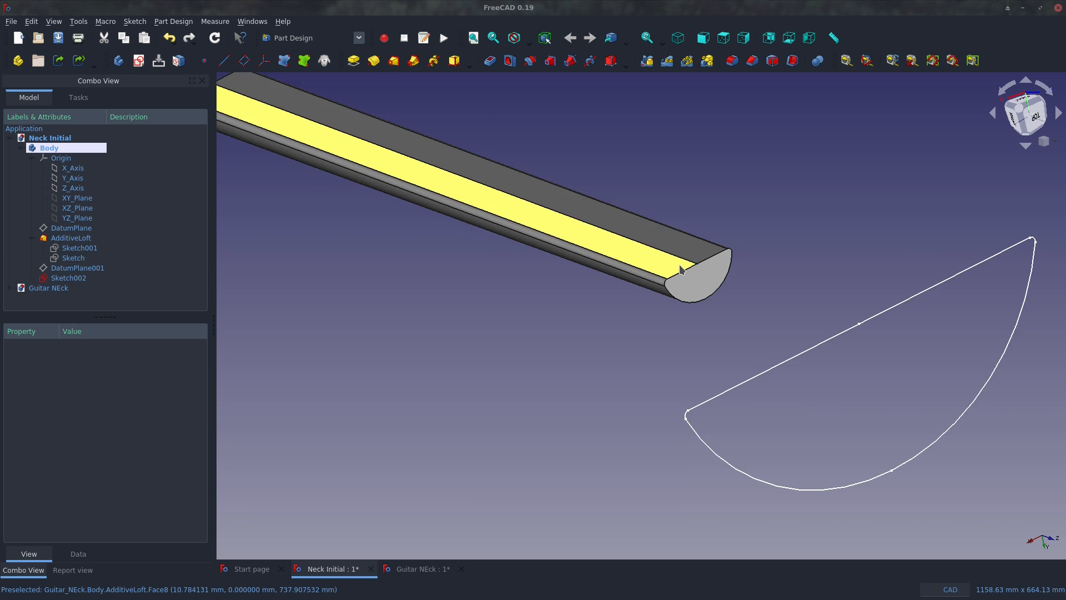
scroll(686, 277, "down", 6)
scroll(688, 277, "down", 5)
scroll(755, 299, "up", 7)
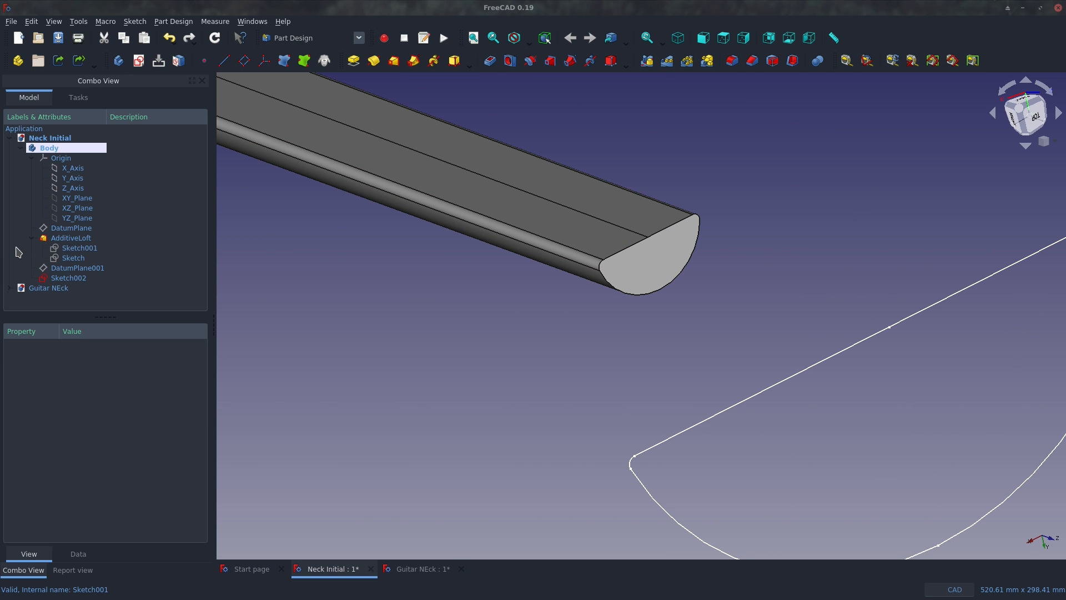
left_click(72, 248)
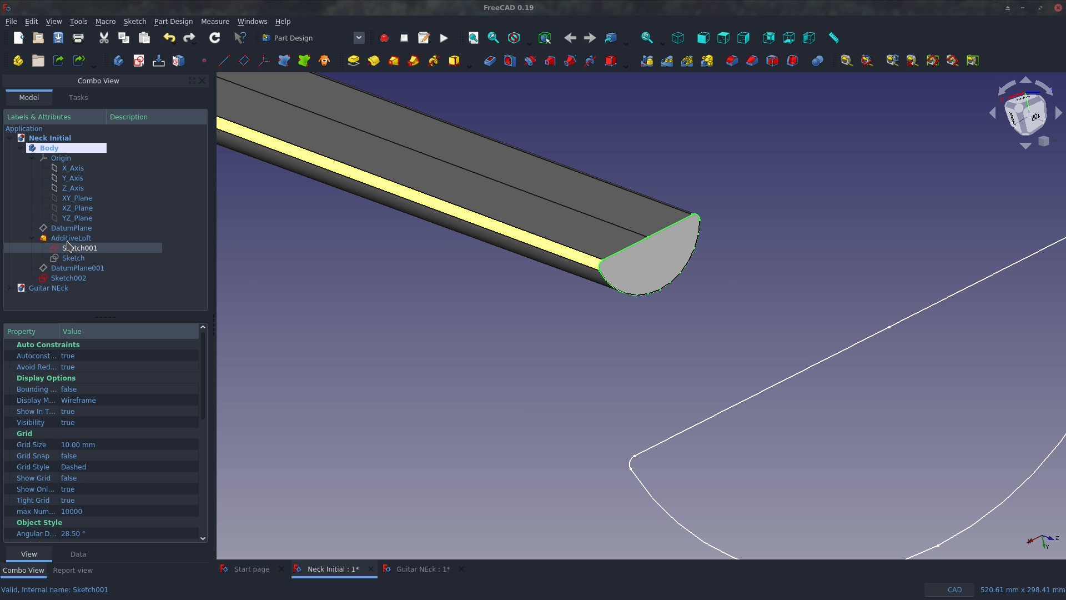
Create an additive loft with Sketch001 as the profile and the large headstock profile, Sketch002, as the section.
left_click(391, 65)
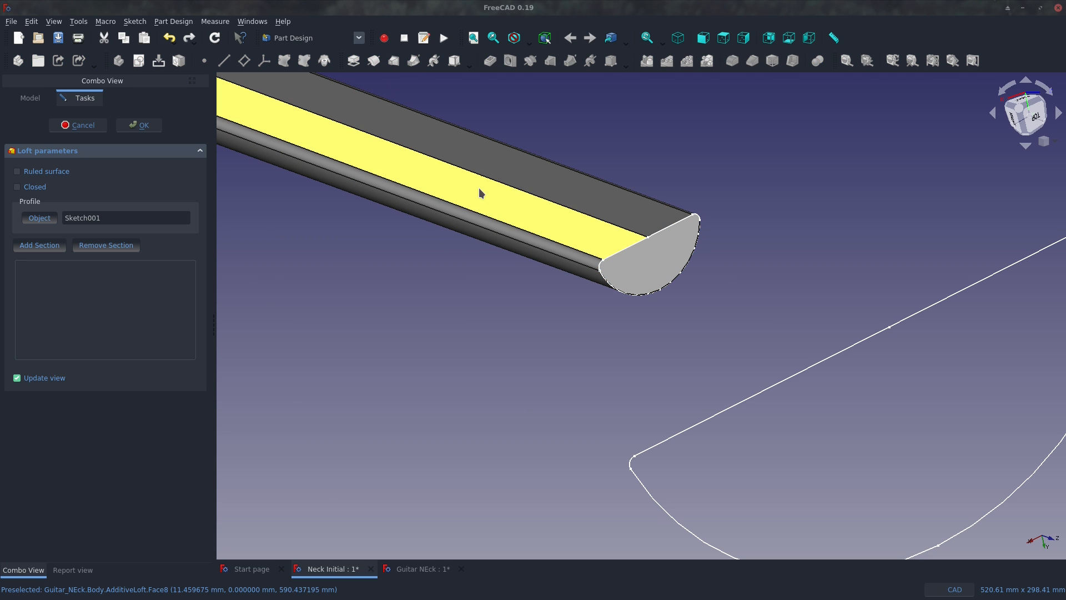
scroll(295, 336, "down", 2)
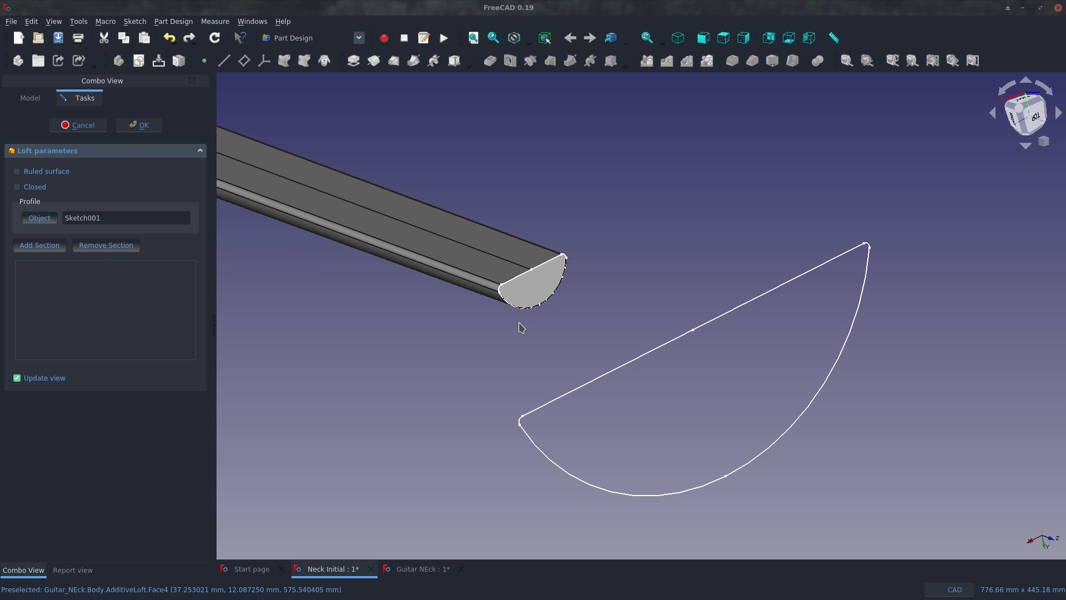
left_click(660, 350)
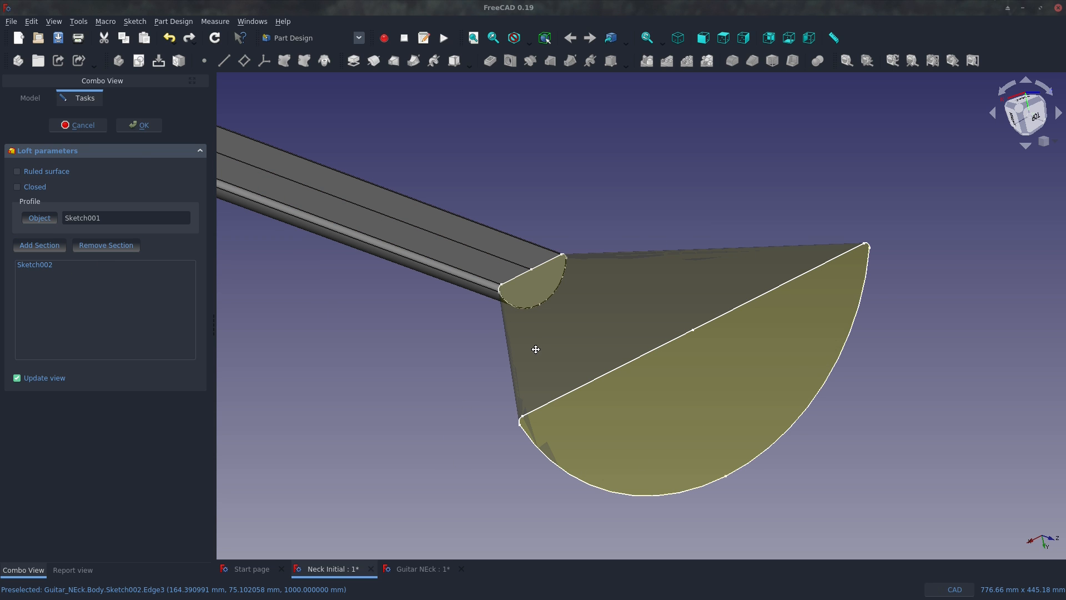
middle_click_drag(536, 349, 628, 371)
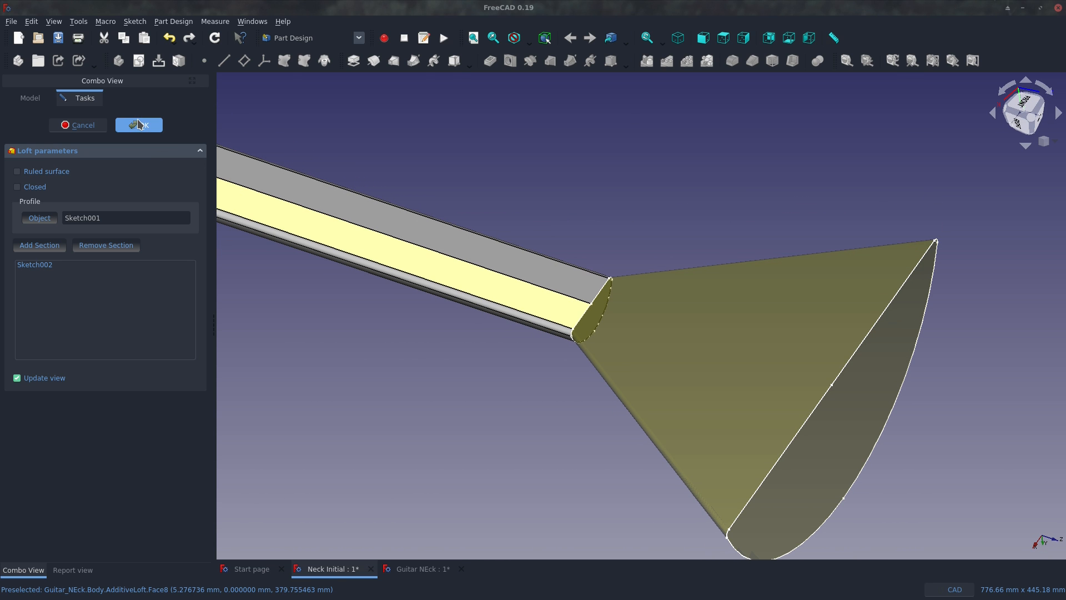
Examine the flared headstock loft and its junction with the neck from several angles.
scroll(505, 352, "down", 8)
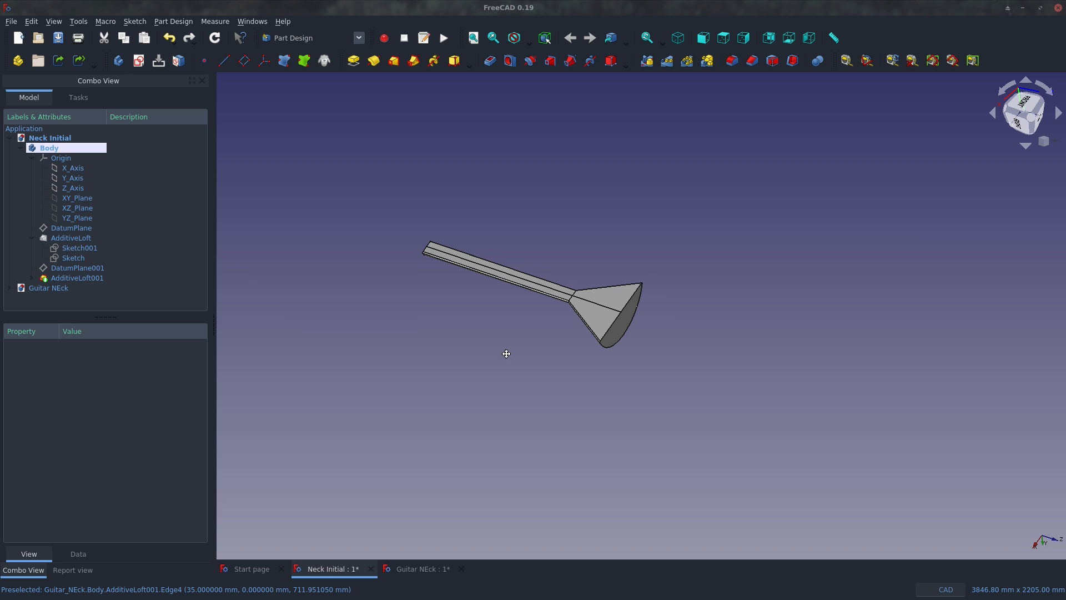
middle_click_drag(504, 352, 665, 417)
scroll(608, 256, "up", 6)
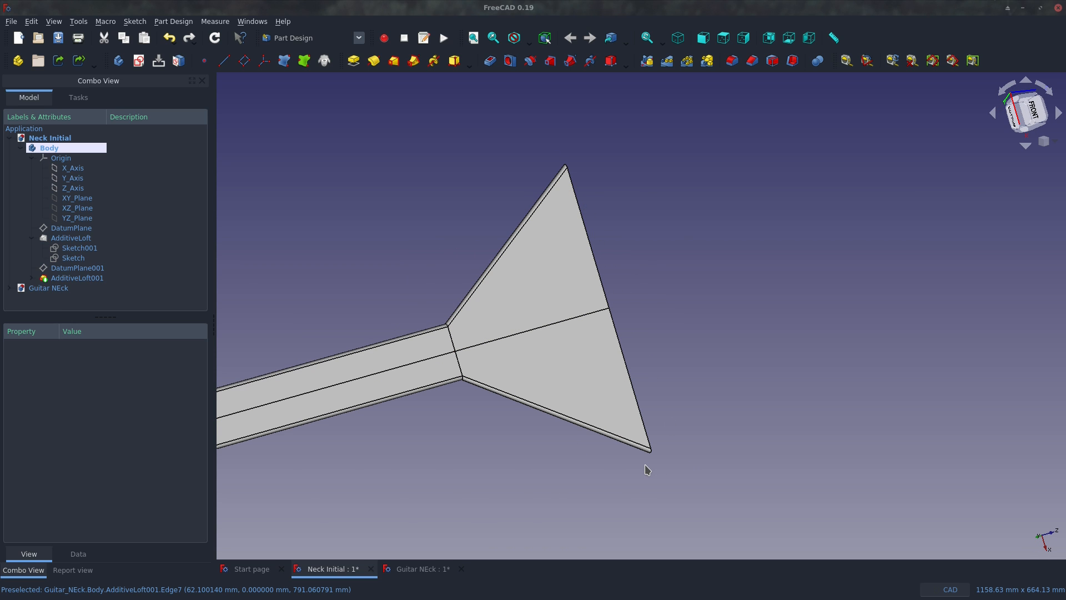
scroll(632, 467, "down", 2)
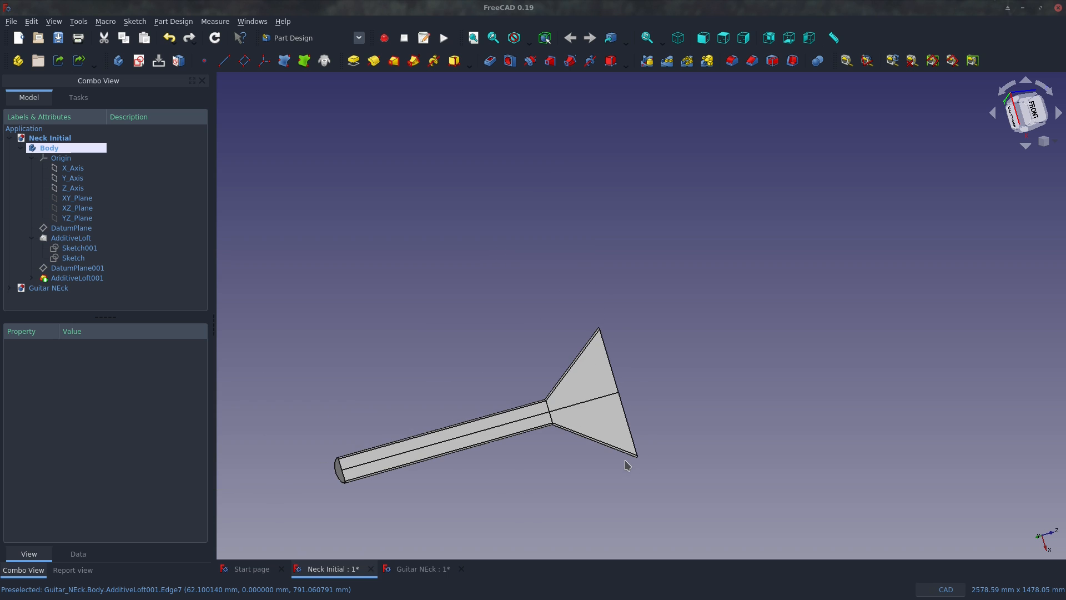
scroll(628, 461, "up", 2)
middle_click_drag(552, 452, 826, 376)
scroll(698, 341, "up", 3)
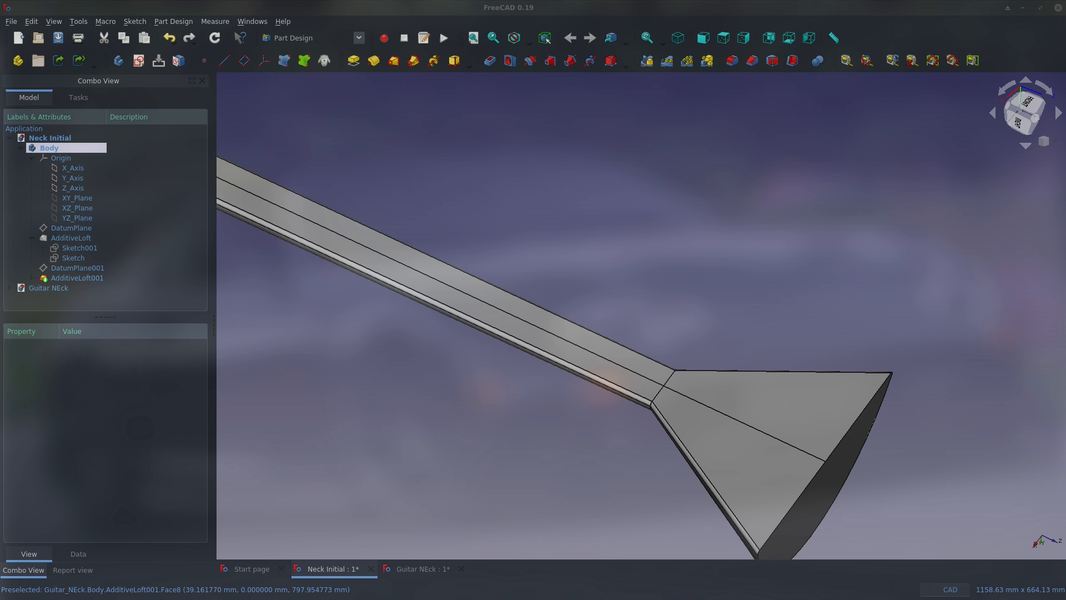
left_click(586, 355)
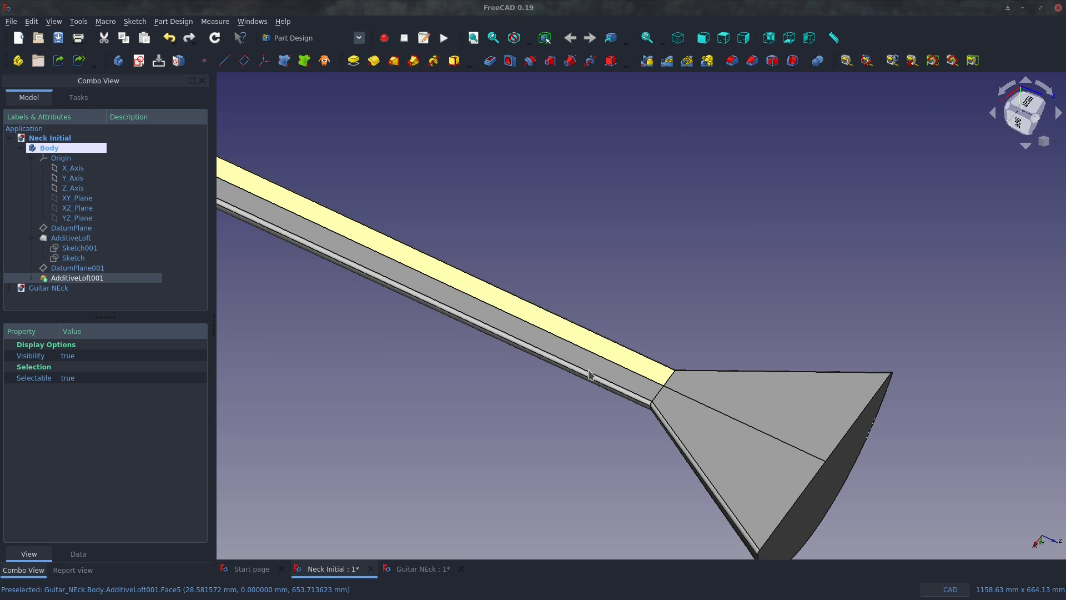
left_click(626, 318)
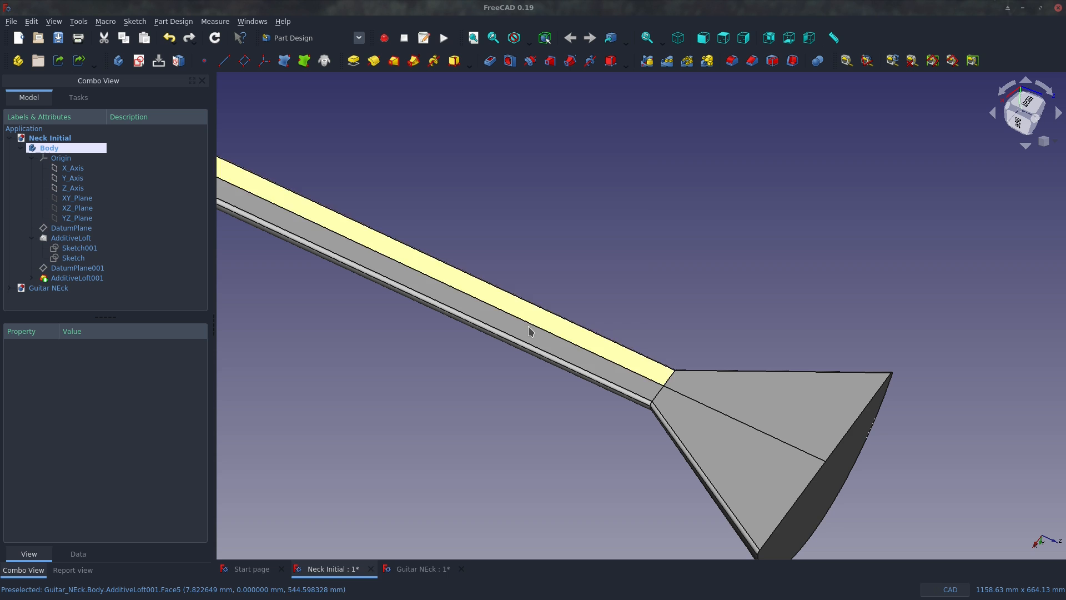
scroll(573, 333, "down", 4)
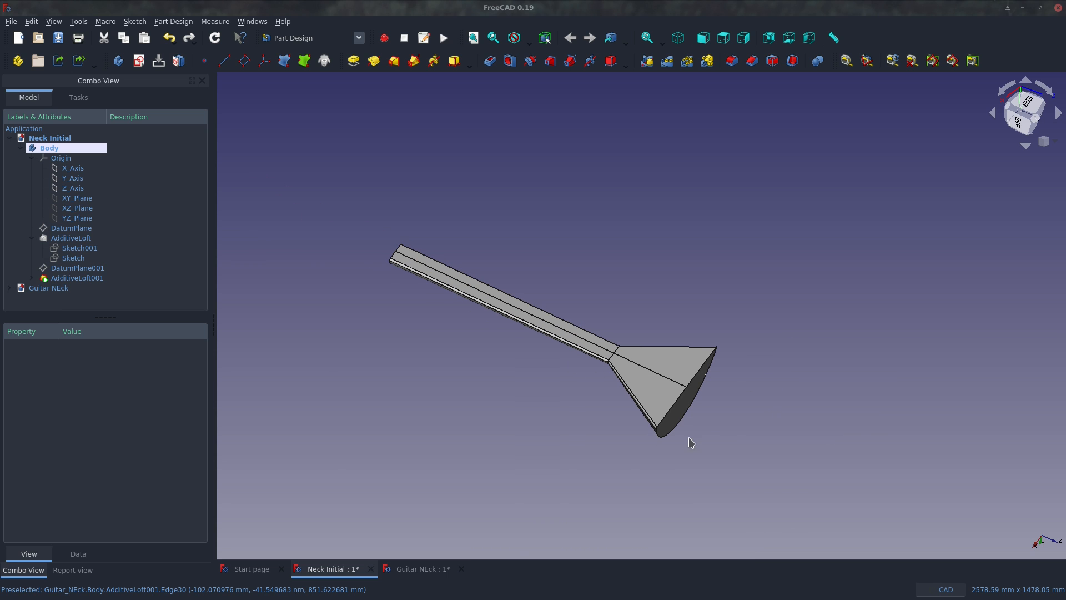
scroll(642, 400, "up", 4)
middle_click_drag(642, 400, 747, 395)
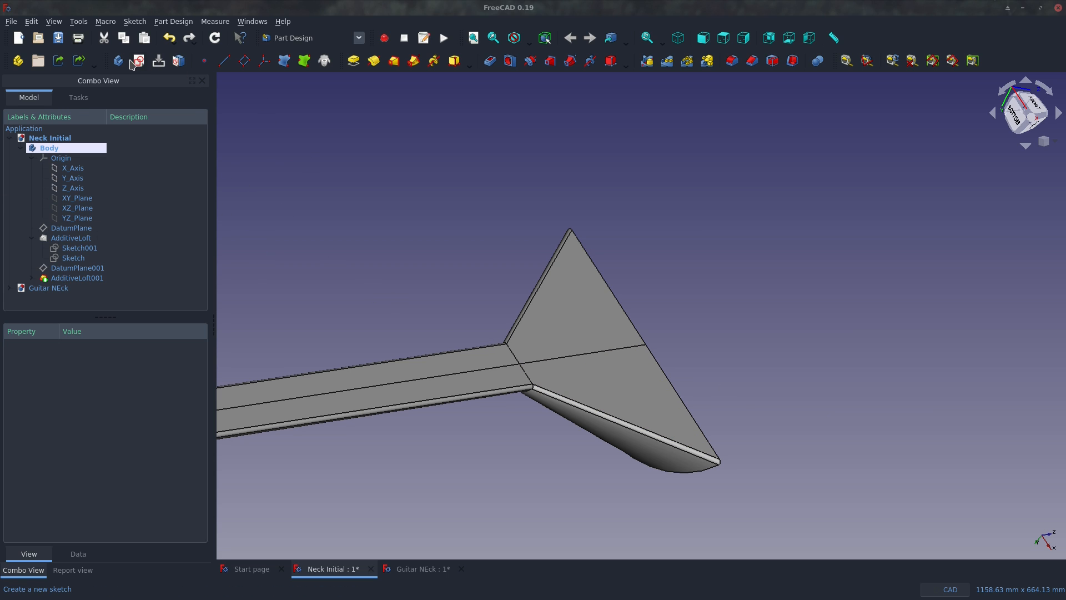
Create a new sketch on the XZ plane, facing the flat side of the neck and headstock.
left_click(141, 63)
scroll(439, 263, "down", 6)
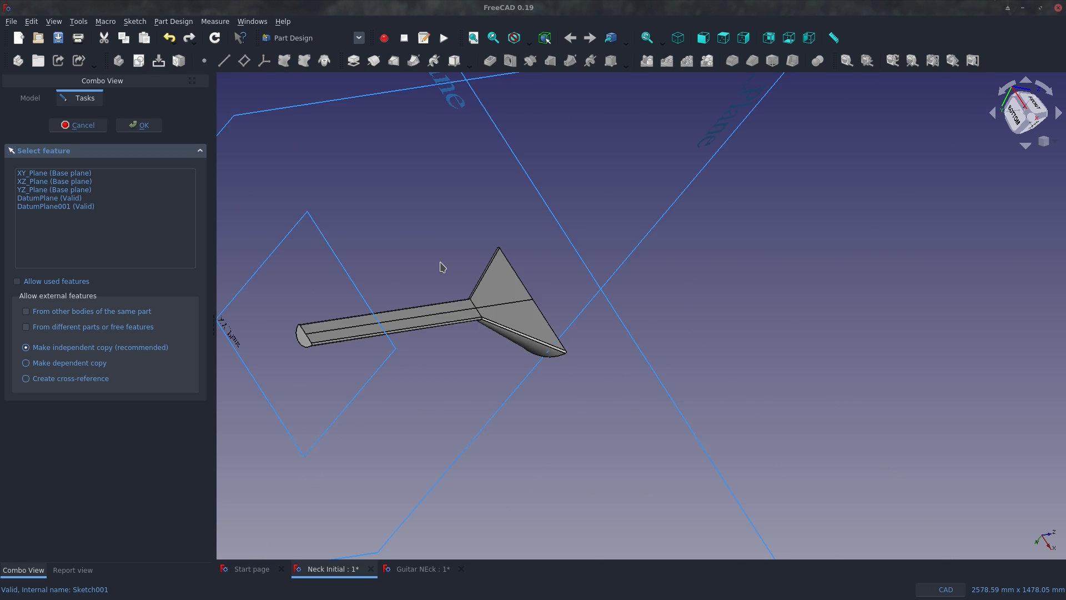
middle_click_drag(430, 254, 376, 240)
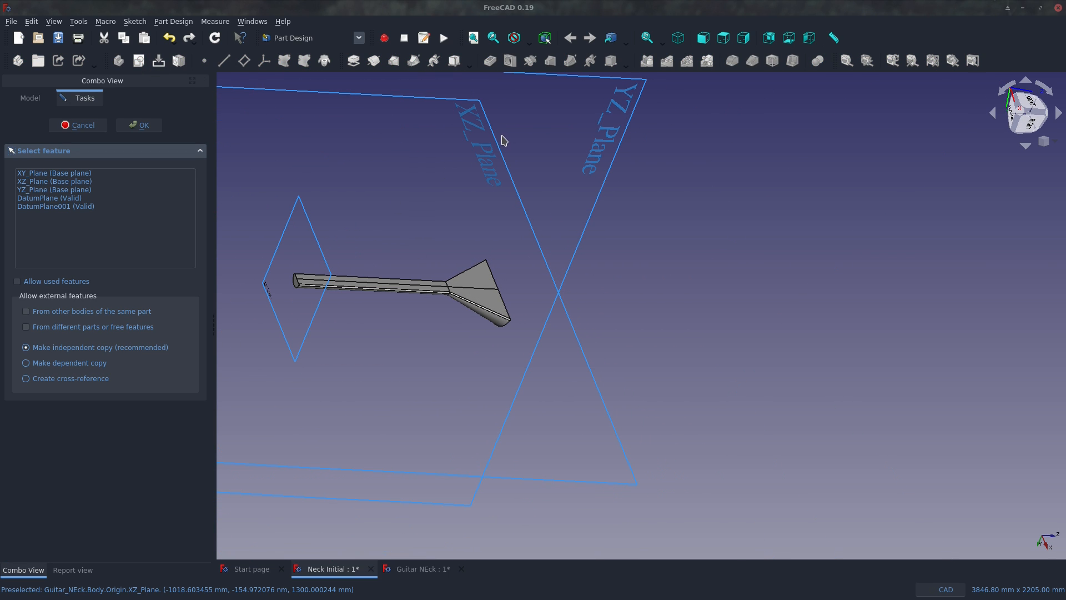
left_click(470, 159)
left_click(139, 125)
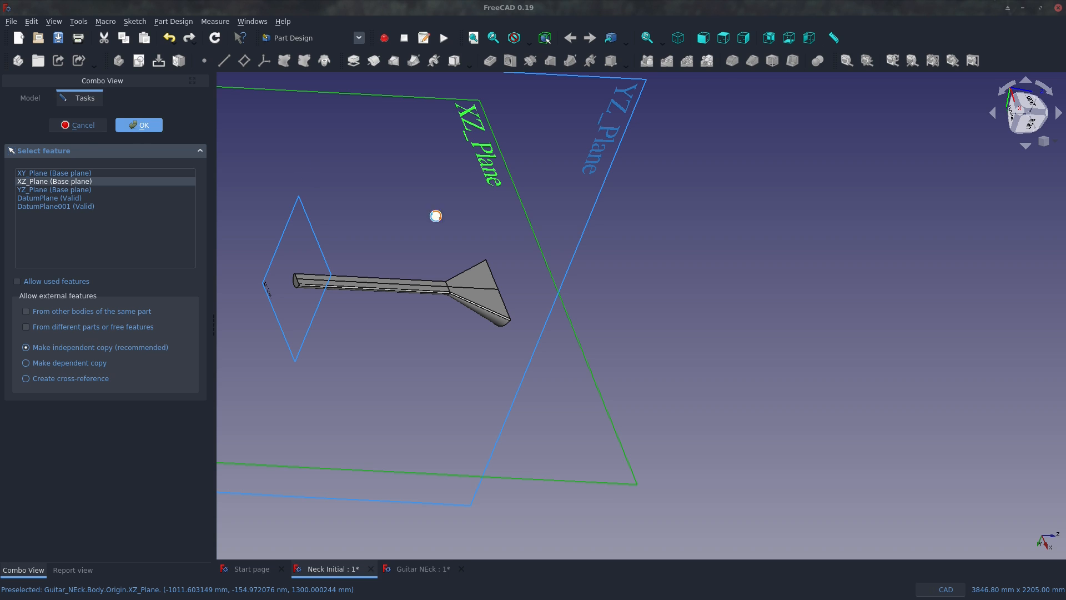
scroll(681, 464, "up", 10)
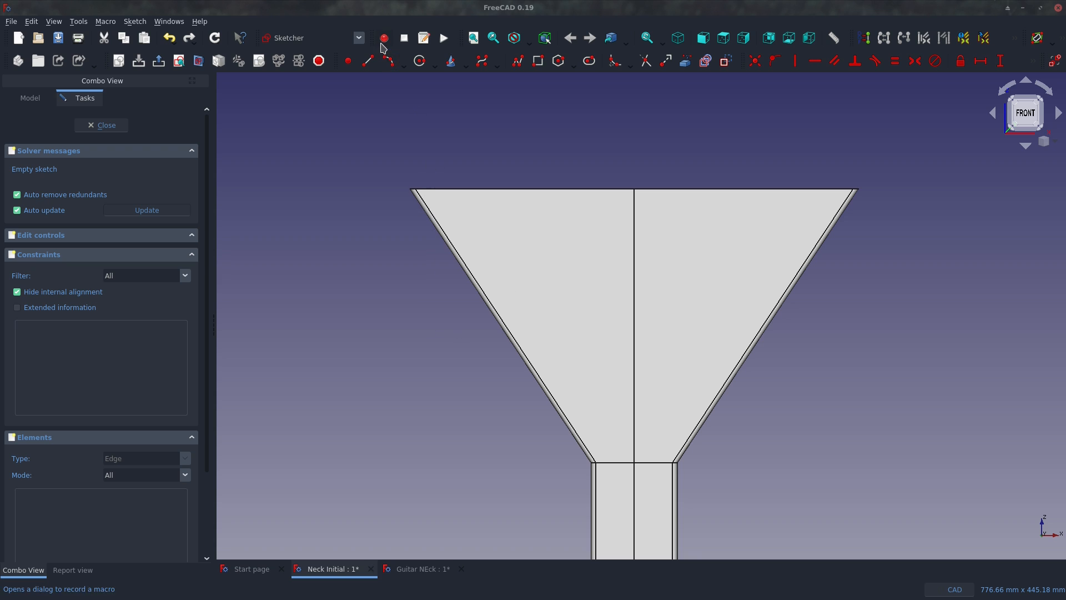
Import the neck's two long outer side edges into the sketch as external geometry.
left_click(368, 61)
scroll(607, 462, "up", 4)
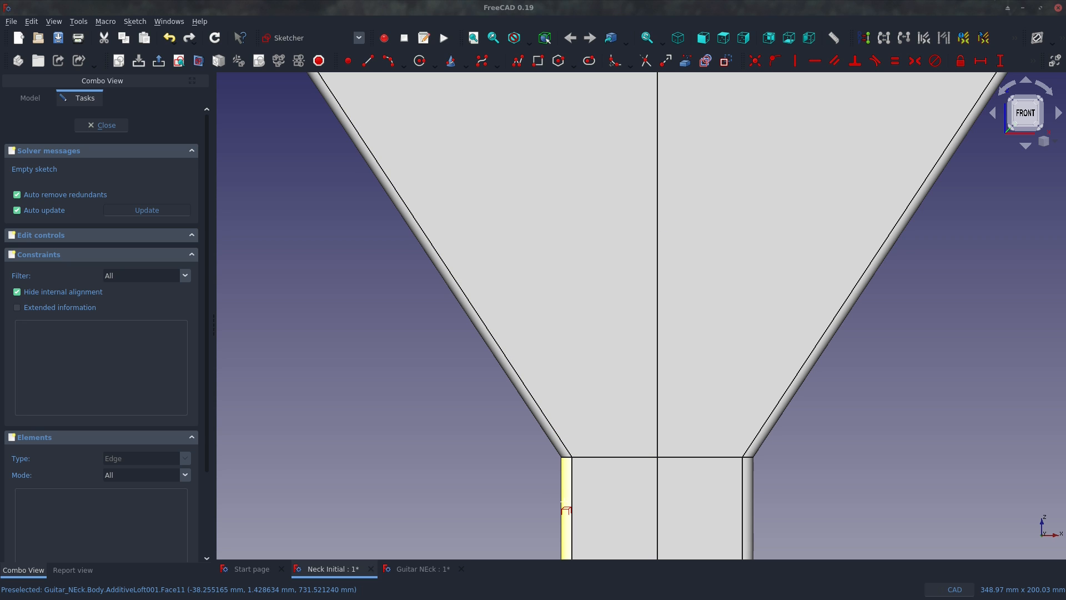
left_click(560, 502)
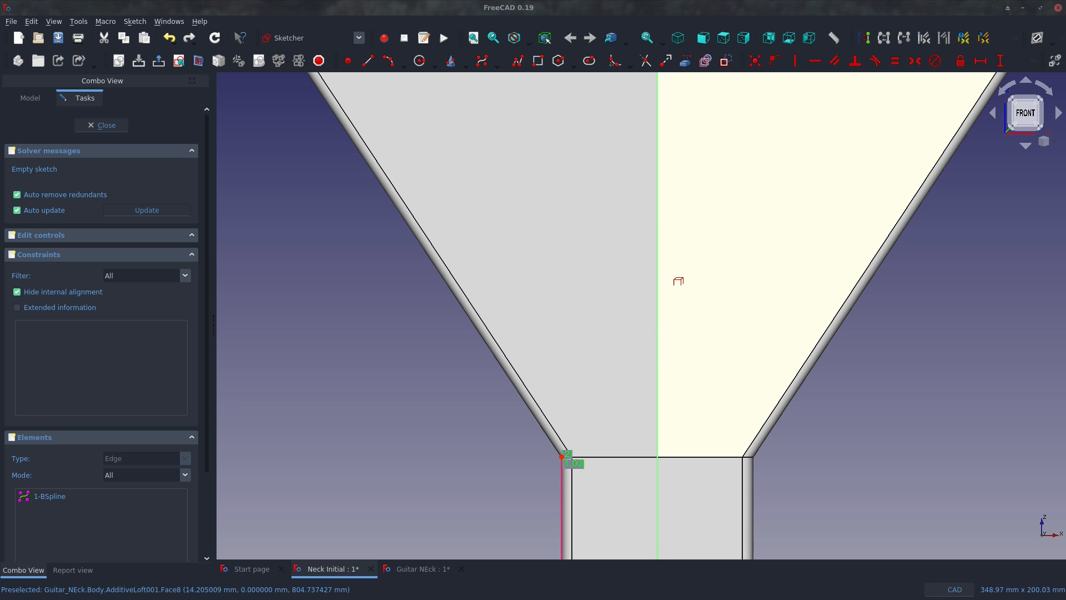
scroll(670, 270, "down", 14)
scroll(658, 358, "up", 8)
scroll(762, 522, "up", 5)
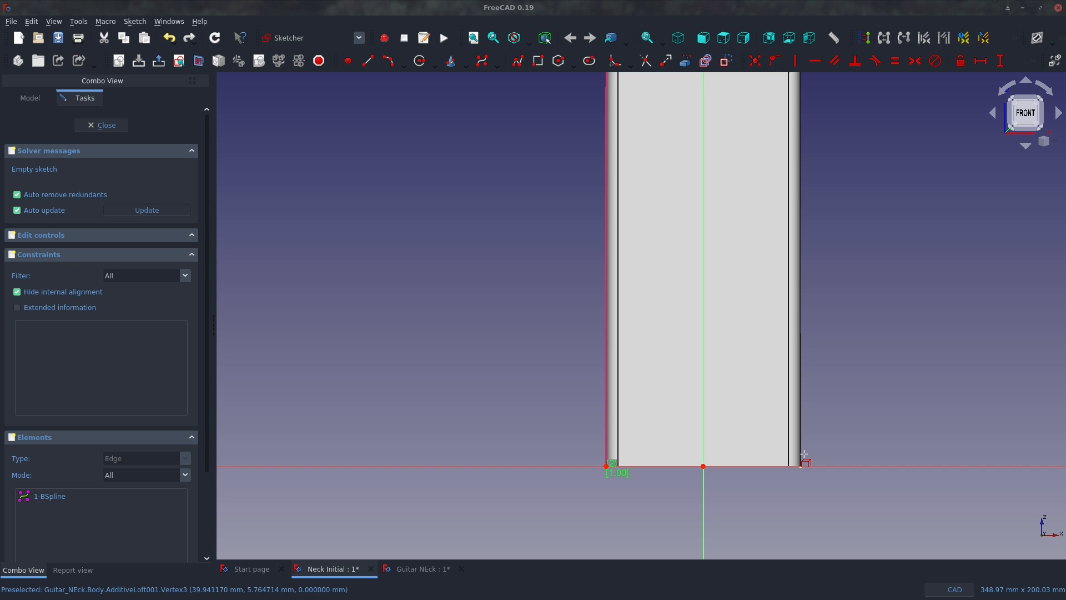
left_click(801, 450)
scroll(786, 465, "down", 6)
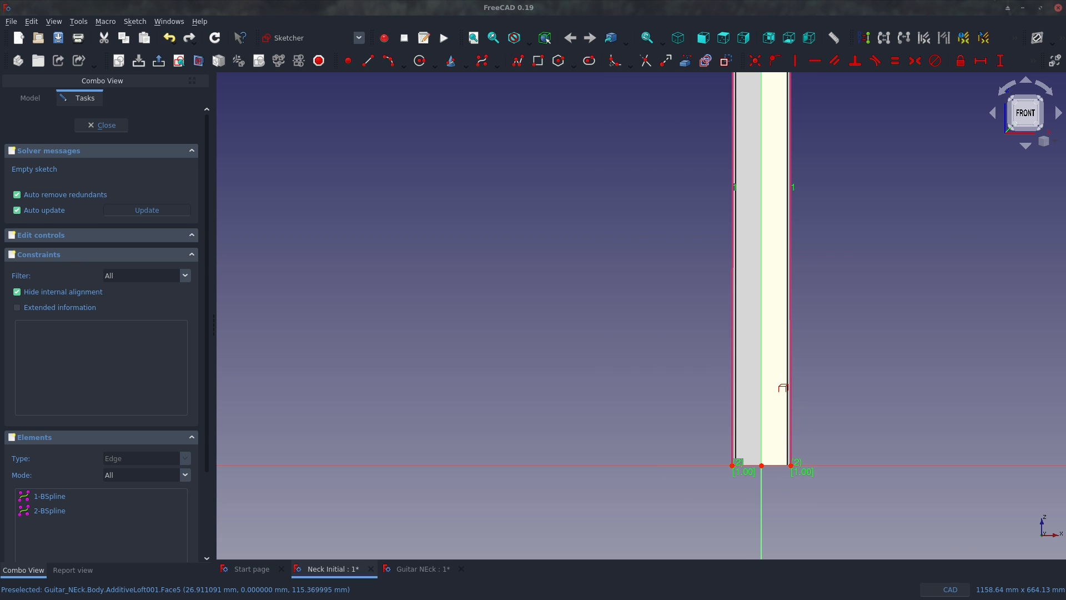
Draw an arc of about 40 mm radius from the upper end of the neck's projected side edge, curving into the headstock flare.
scroll(788, 315, "down", 6)
scroll(796, 181, "up", 6)
scroll(799, 187, "up", 6)
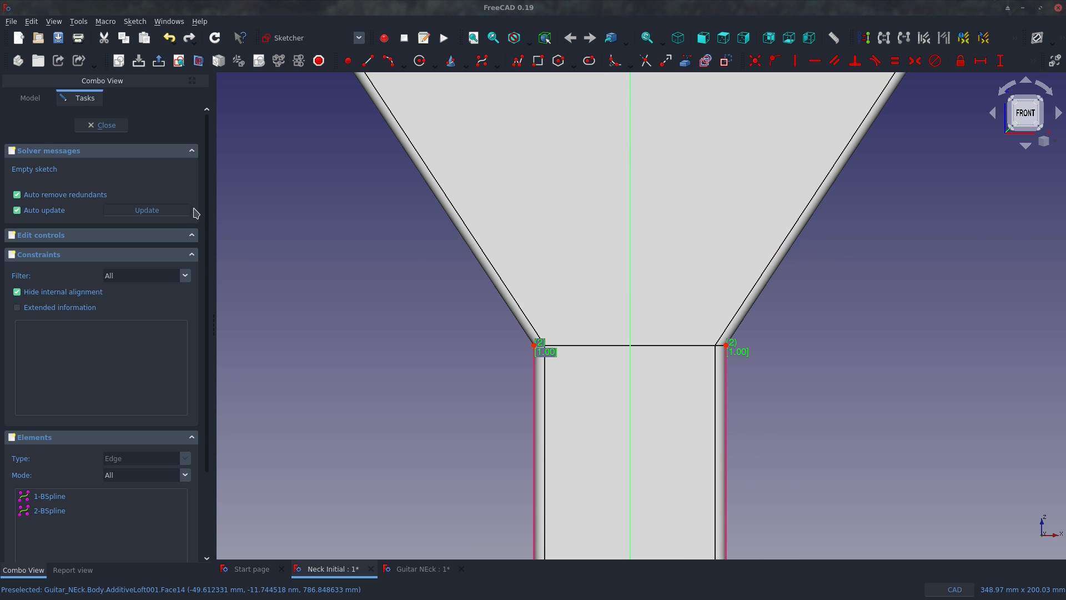
left_click(420, 61)
scroll(511, 351, "up", 2)
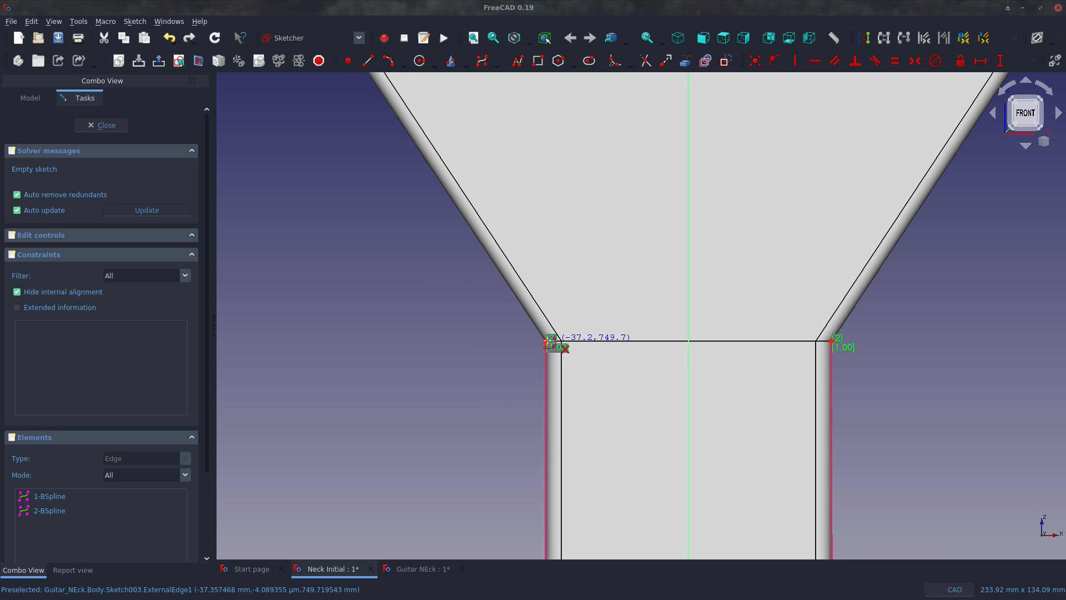
left_click(549, 341)
left_click(515, 238)
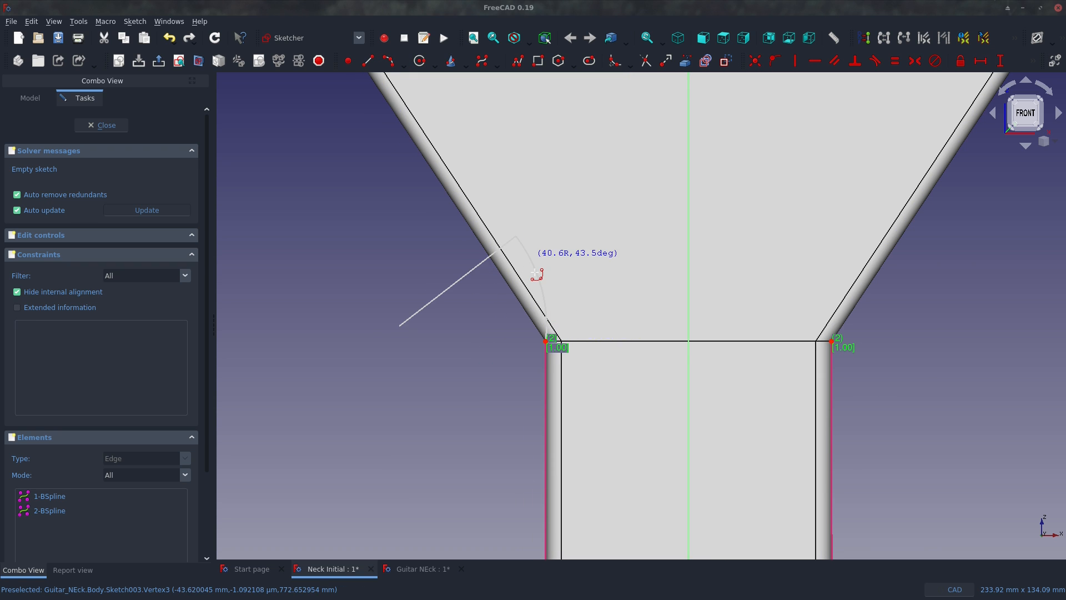
left_click(538, 272)
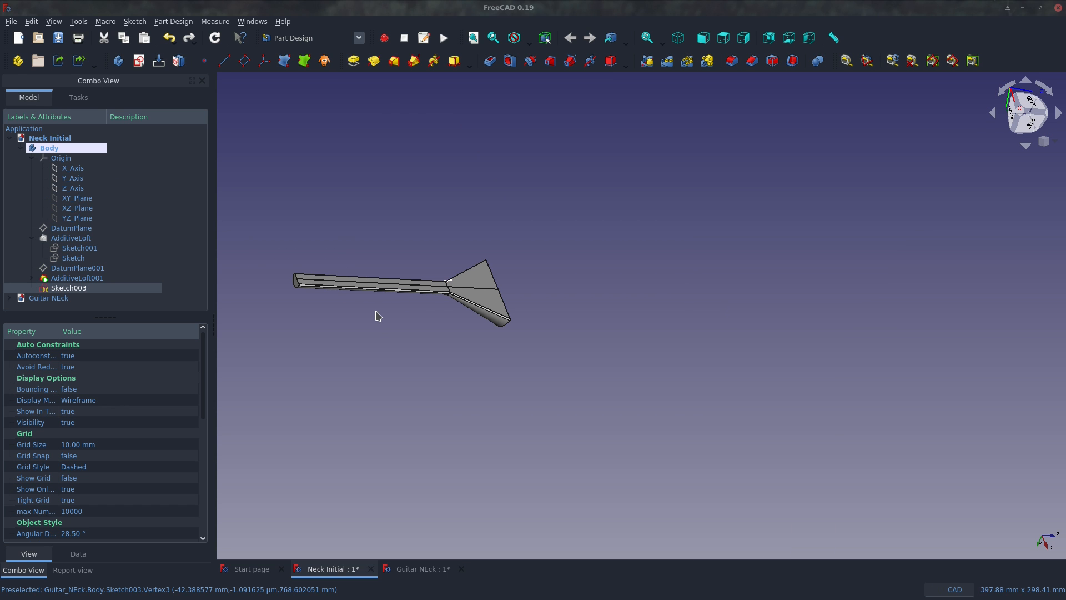
Fillet the curved edge where the back of the neck meets the headstock loft with a 75 mm radius.
left_click(375, 312)
scroll(440, 297, "up", 10)
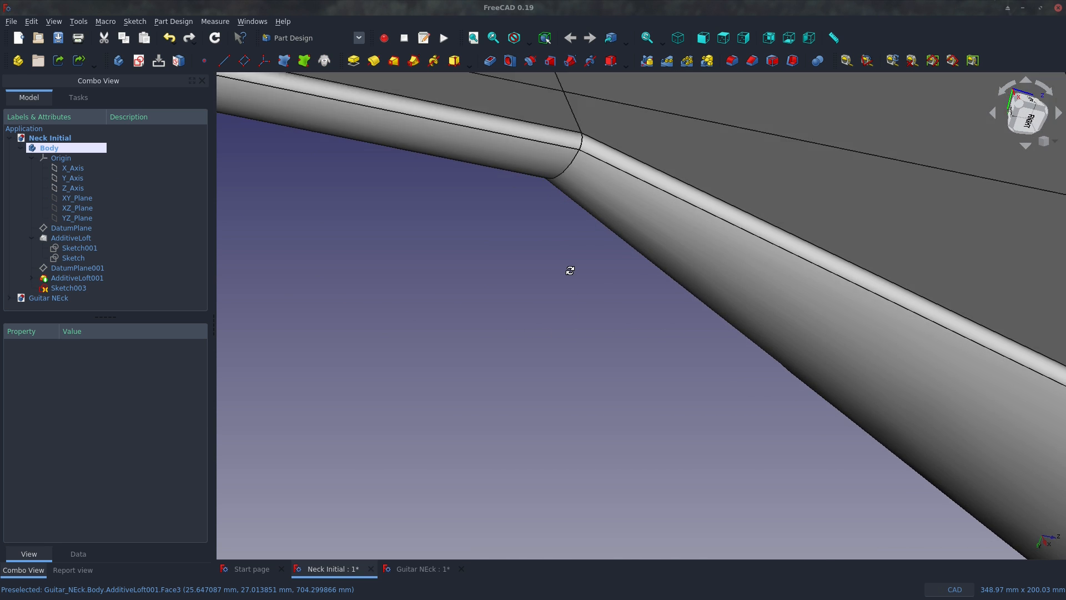
middle_click_drag(570, 270, 621, 324)
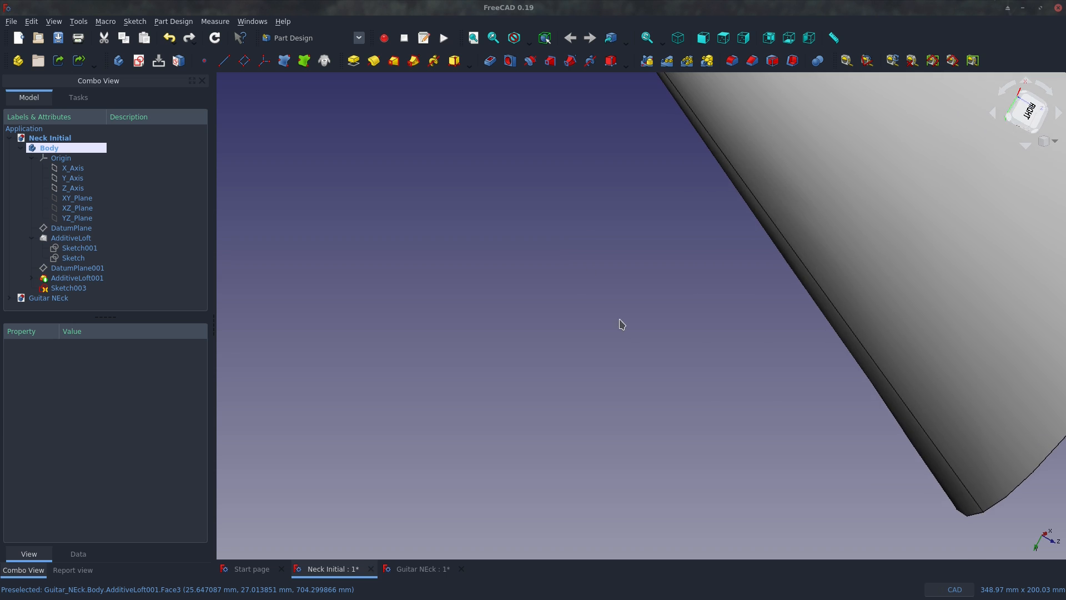
scroll(621, 324, "down", 5)
scroll(638, 231, "up", 5)
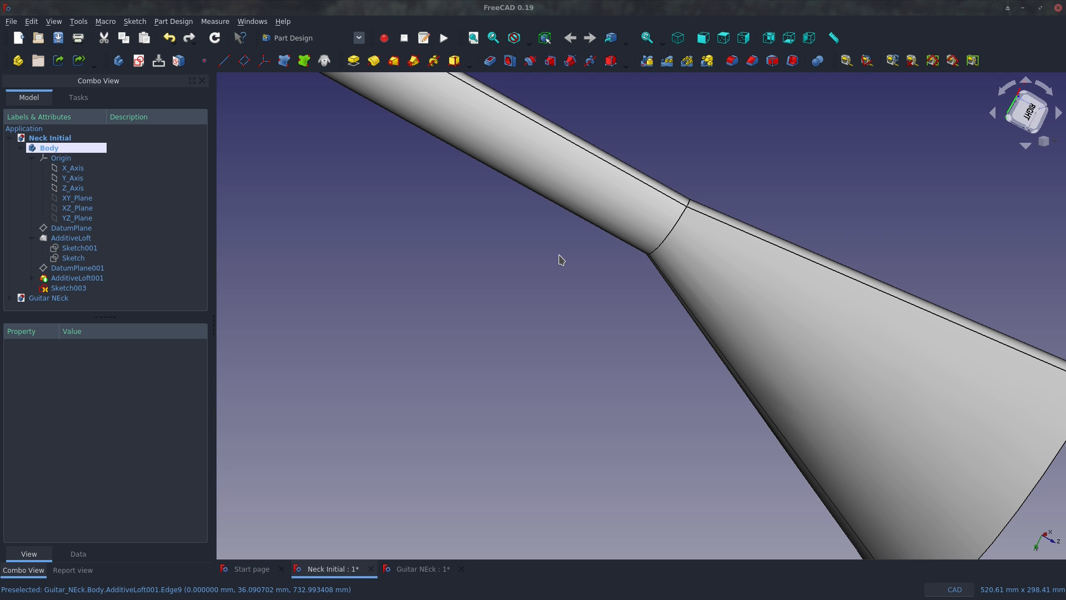
middle_click_drag(556, 255, 543, 350)
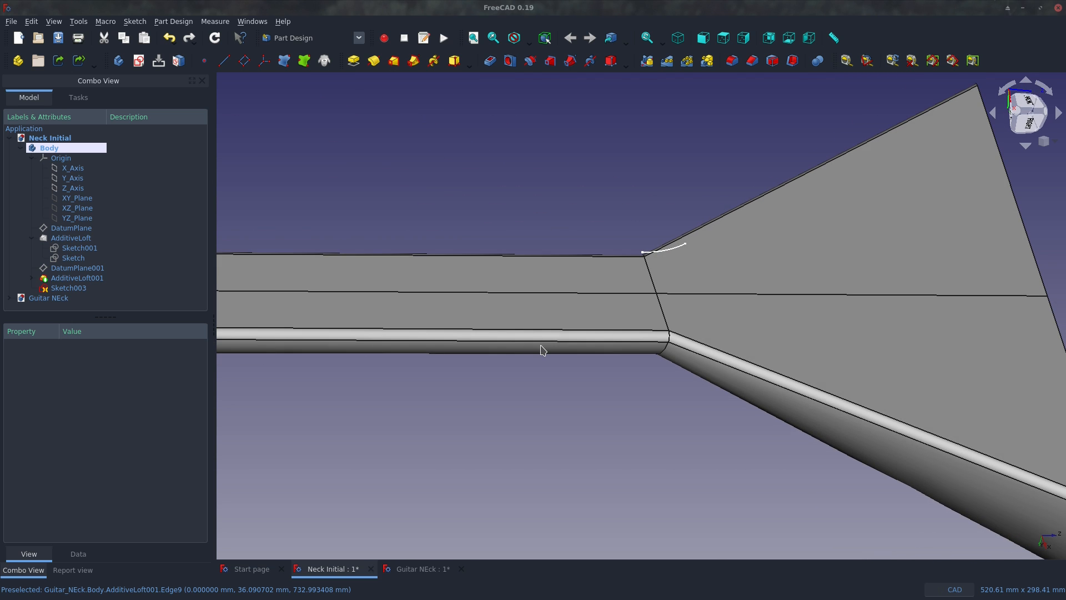
middle_click_drag(820, 405, 838, 352)
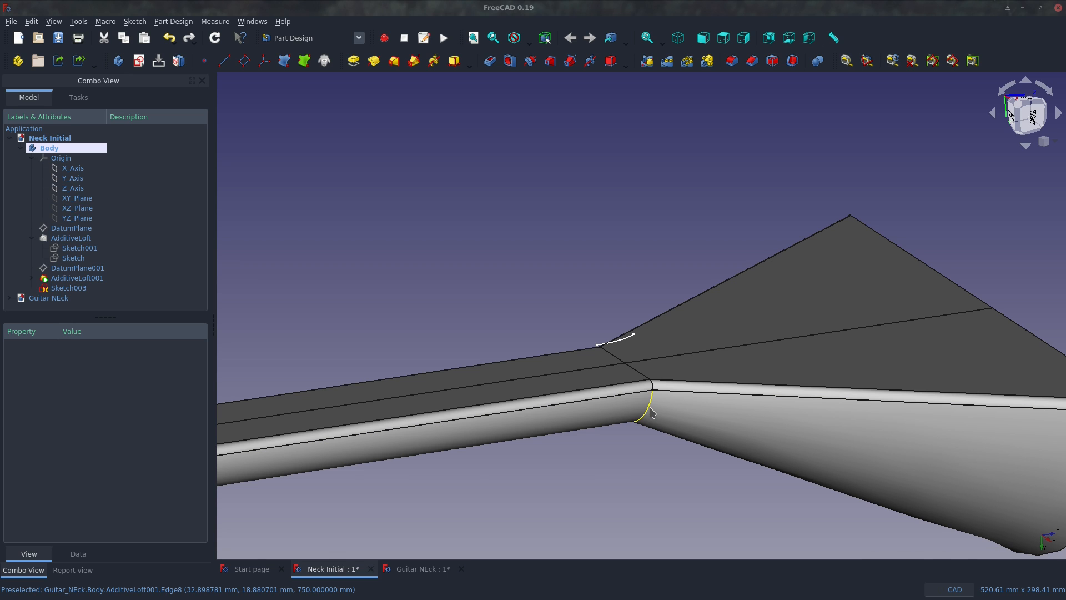
left_click(652, 412)
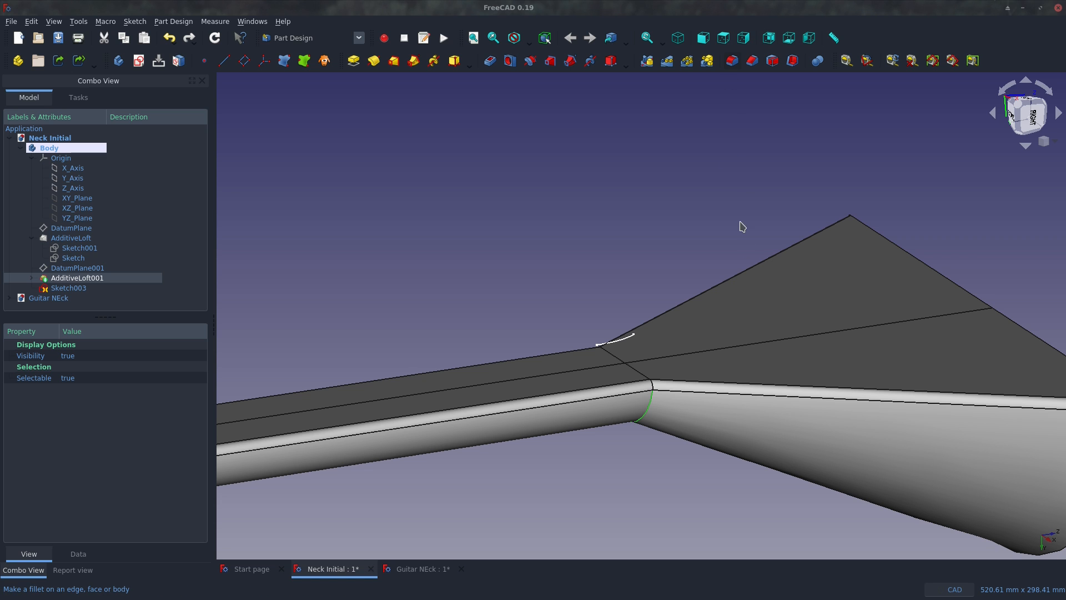
scroll(683, 353, "up", 4)
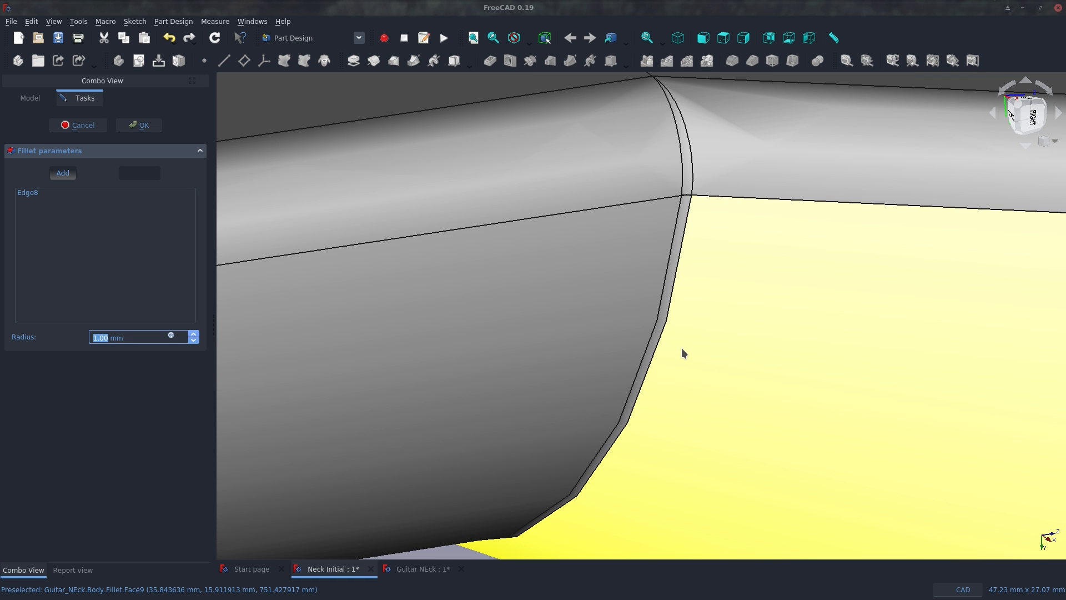
scroll(683, 354, "down", 2)
key("ctrl+a")
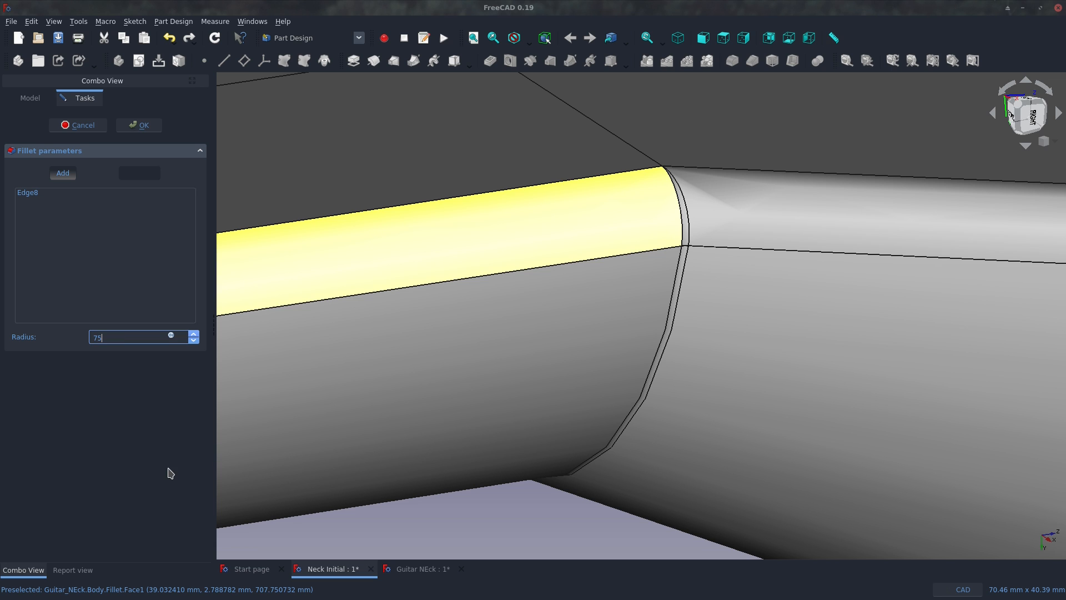
key("Return")
scroll(618, 424, "down", 4)
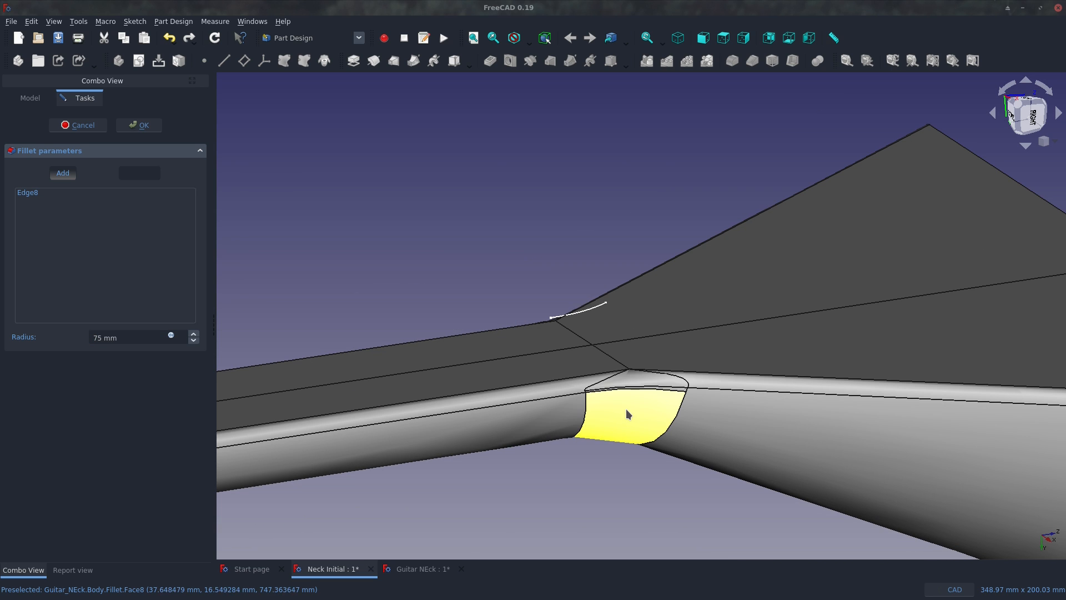
Examine the fillet at the neck and headstock junction from several angles, including its corner on the flat face.
middle_click_drag(626, 411, 630, 459)
scroll(557, 402, "down", 4)
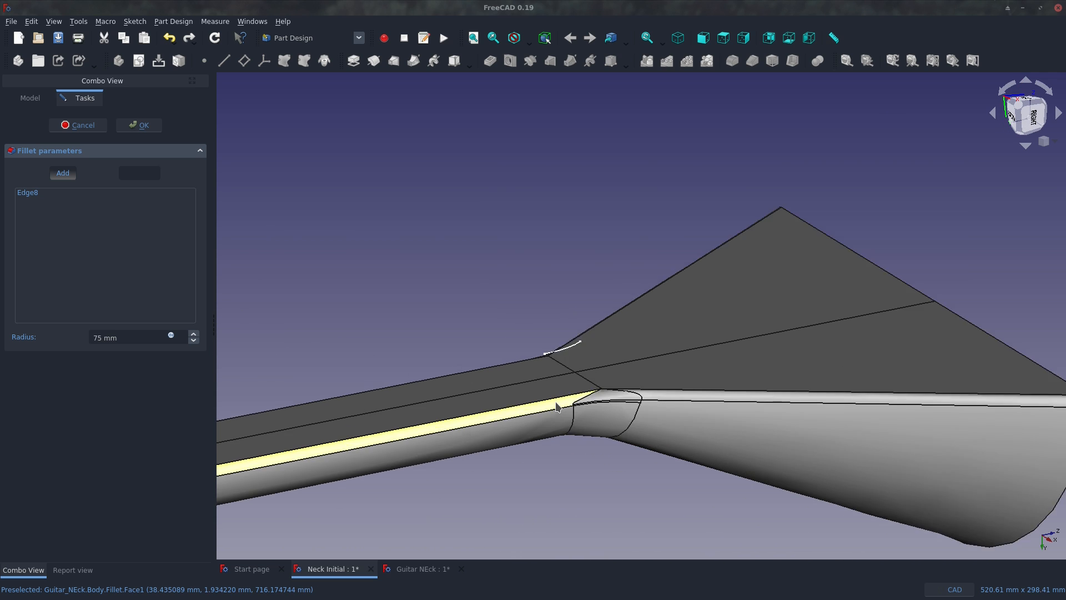
scroll(557, 403, "up", 4)
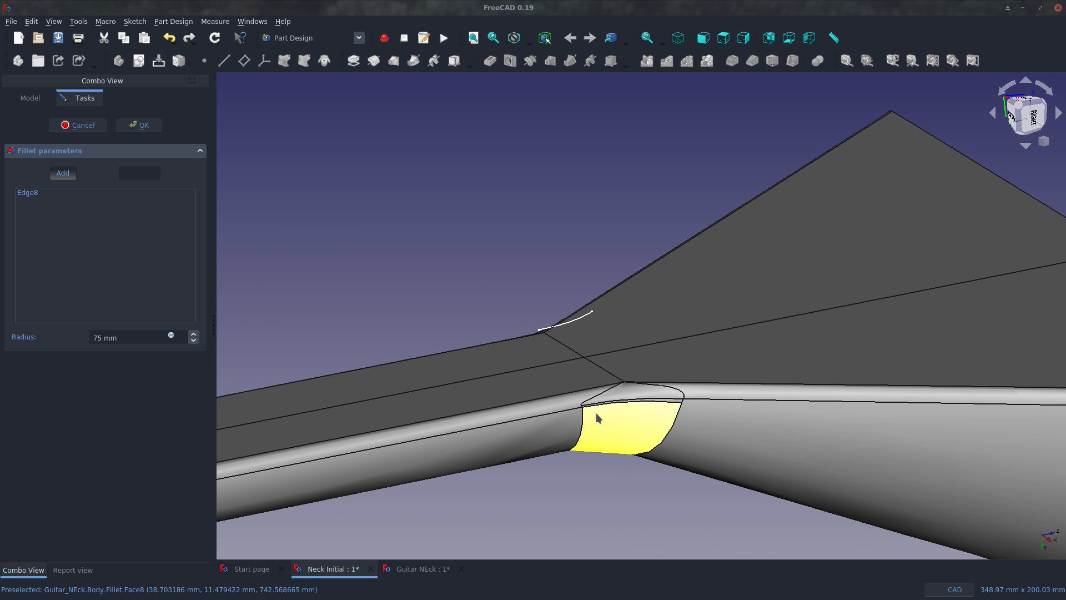
scroll(687, 426, "up", 5)
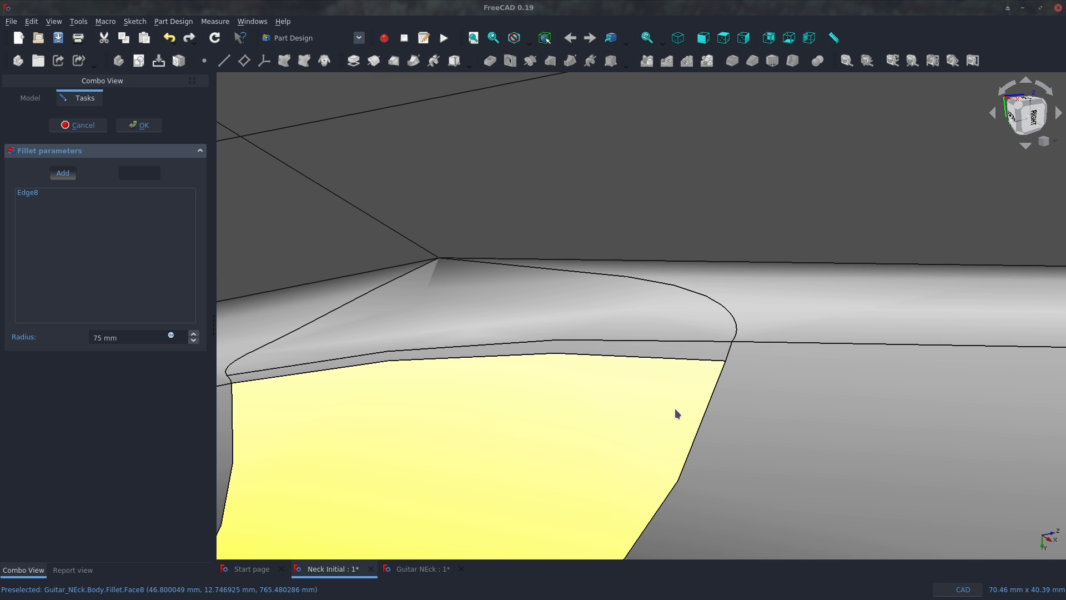
middle_click_drag(677, 414, 543, 428)
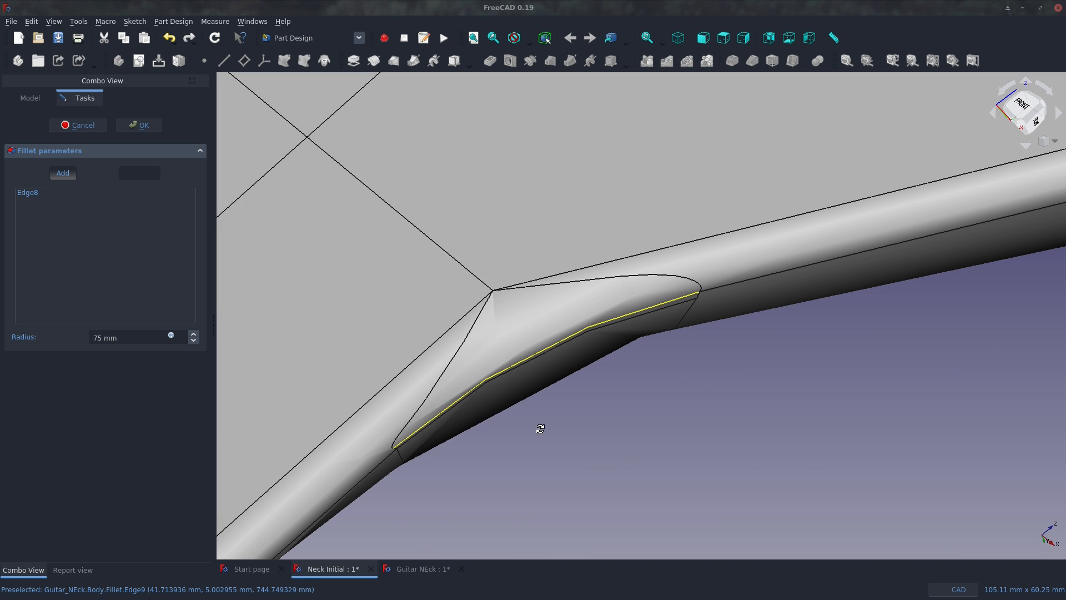
scroll(516, 289, "up", 8)
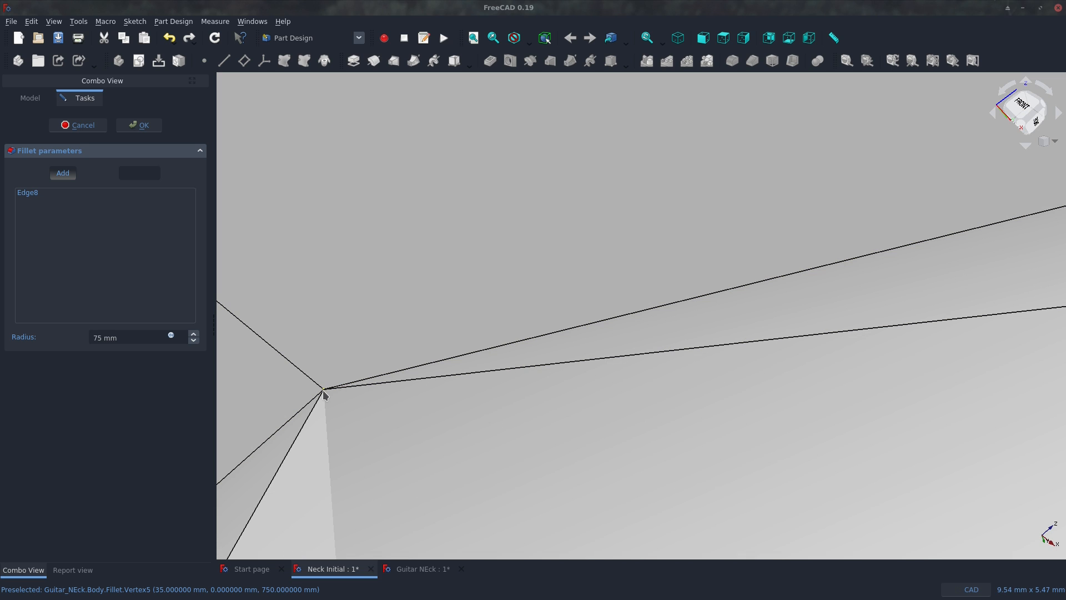
scroll(328, 391, "down", 4)
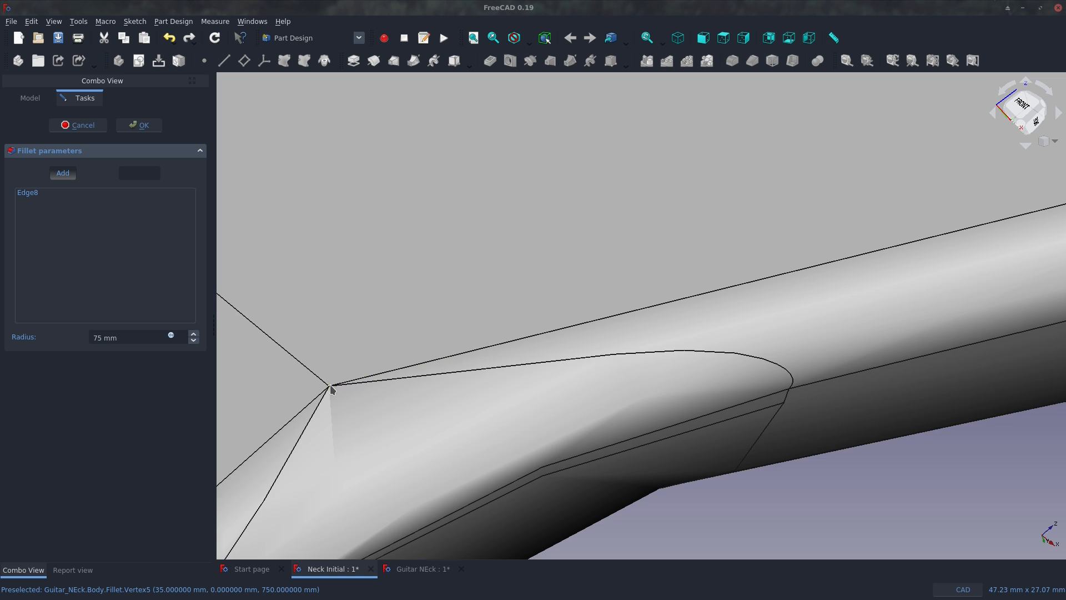
scroll(330, 387, "down", 3)
scroll(507, 405, "down", 2)
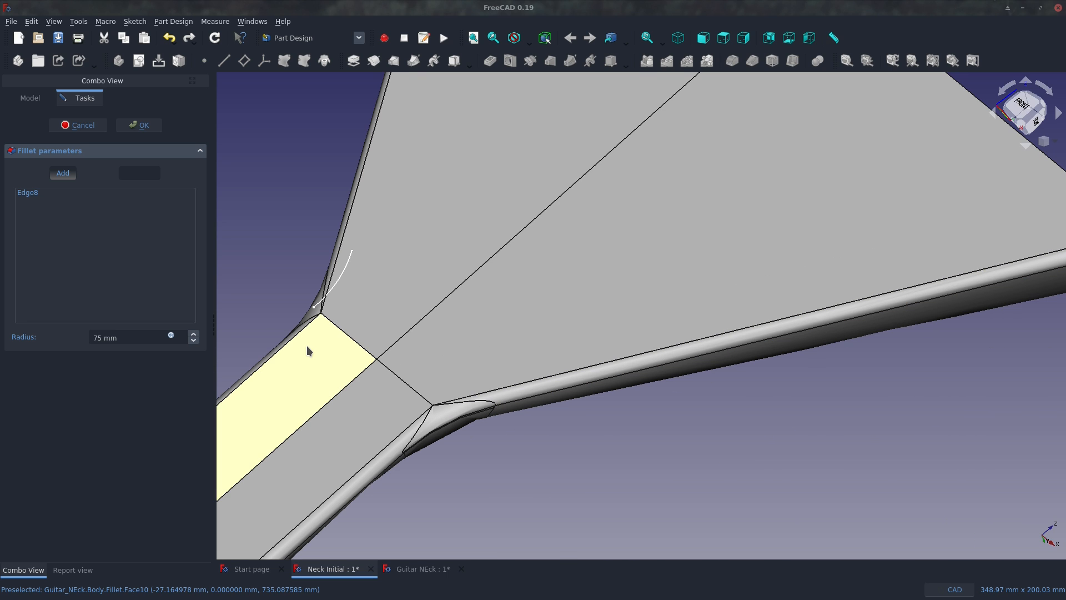
scroll(261, 312, "up", 2)
middle_click_drag(493, 458, 494, 277)
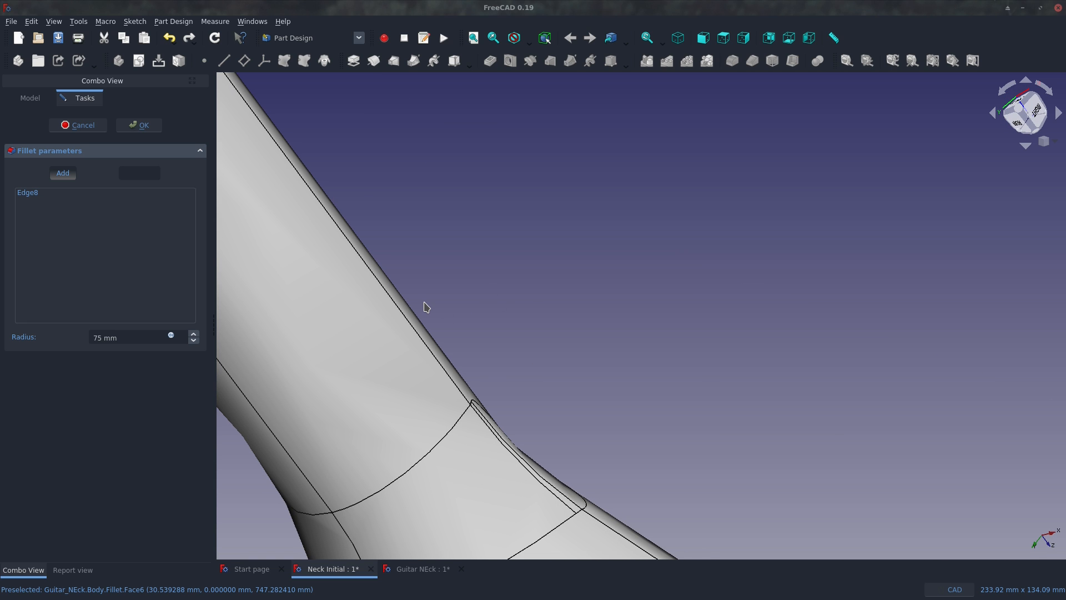
scroll(425, 314, "down", 2)
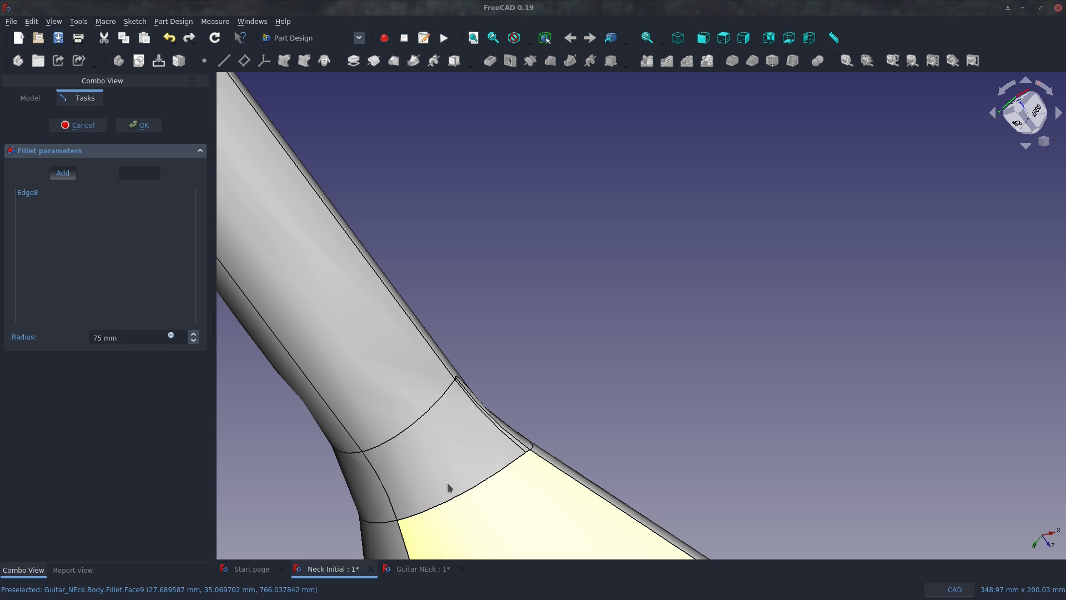
middle_click_drag(417, 457, 528, 409)
middle_click_drag(728, 316, 688, 274)
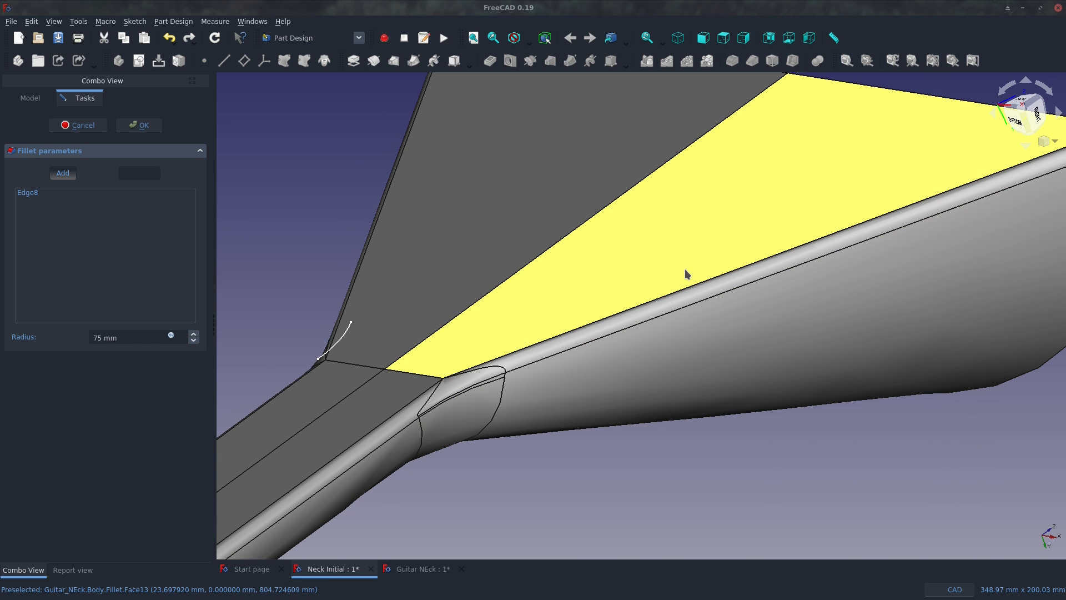
middle_click_drag(538, 318, 651, 270)
scroll(622, 392, "up", 4)
middle_click_drag(620, 396, 589, 391)
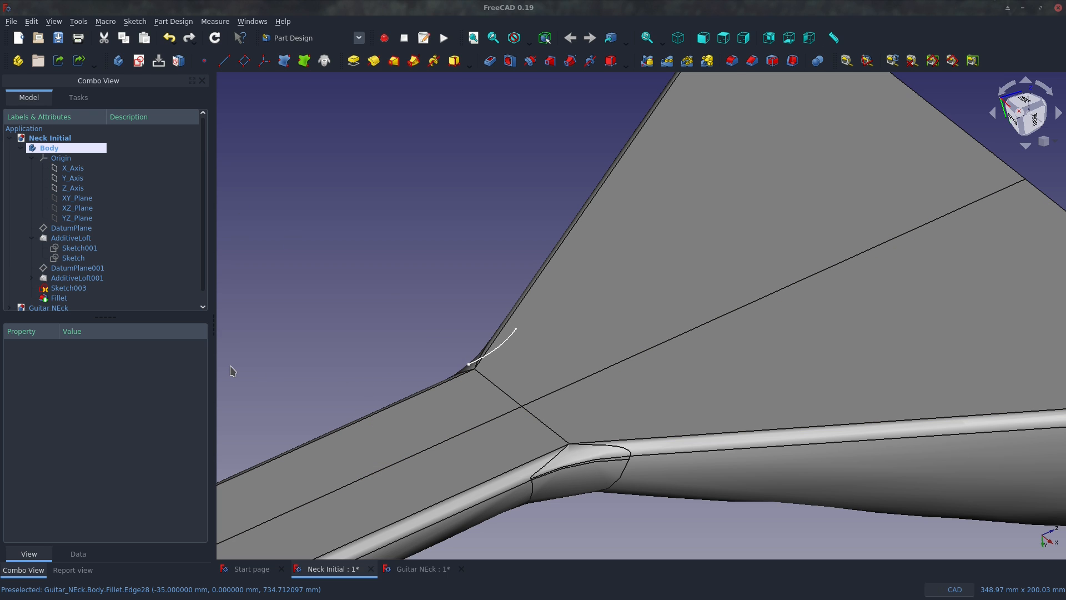
Edit the neck-to-headstock fillet and reduce its radius.
double_click(76, 299)
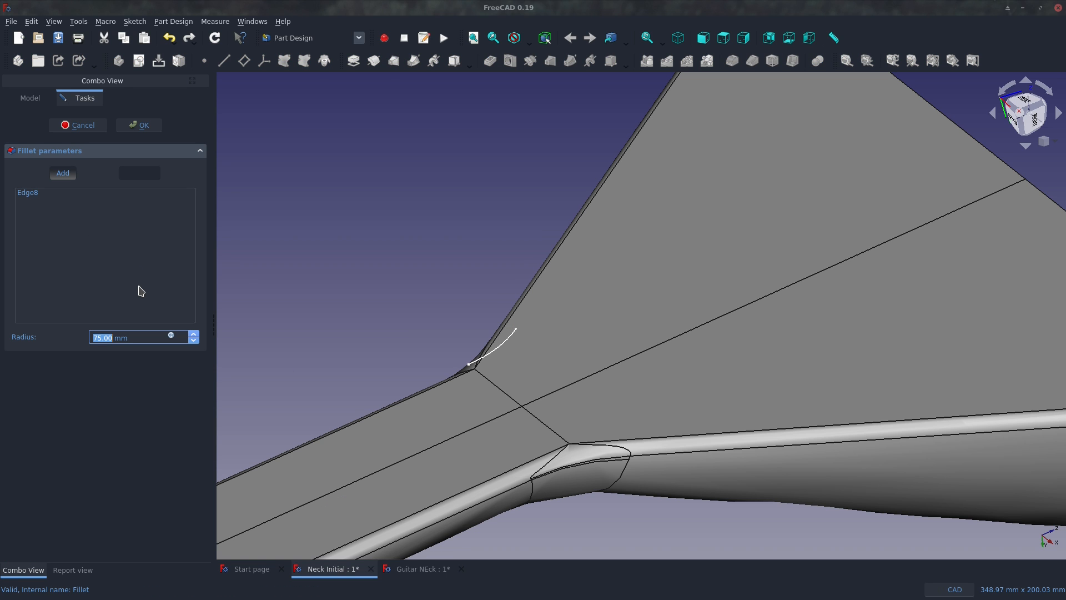
key("Return")
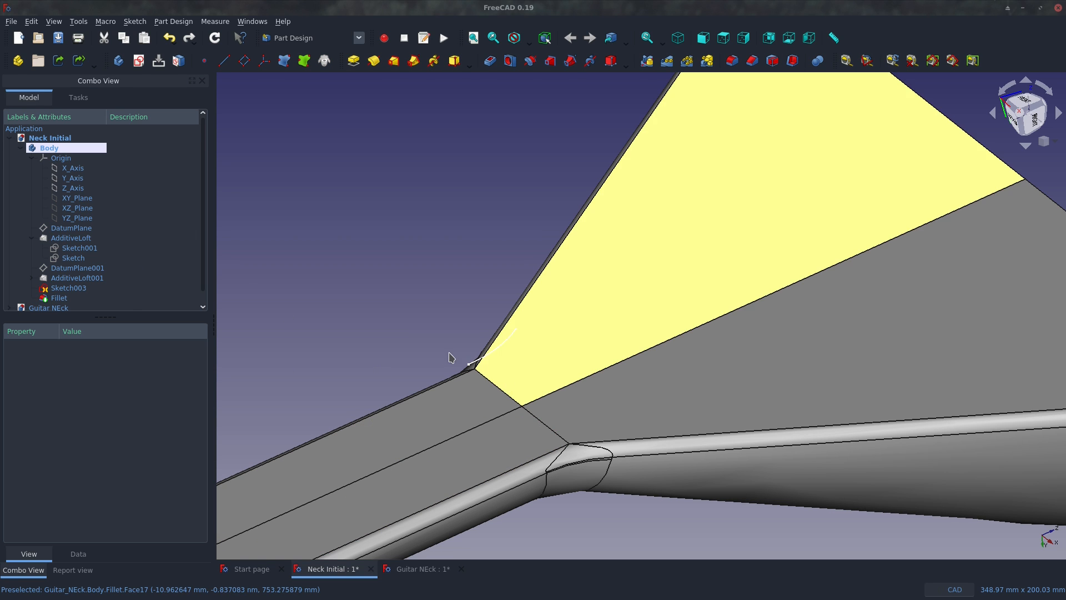
Review the arc in Sketch003, then delete that sketch from the body.
double_click(65, 288)
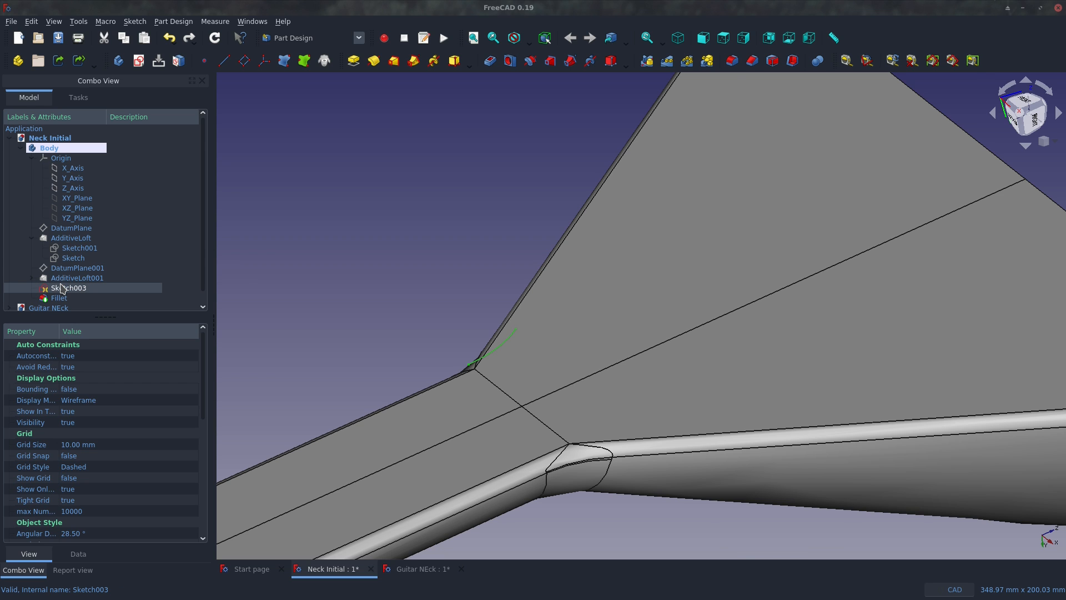
scroll(533, 459, "up", 5)
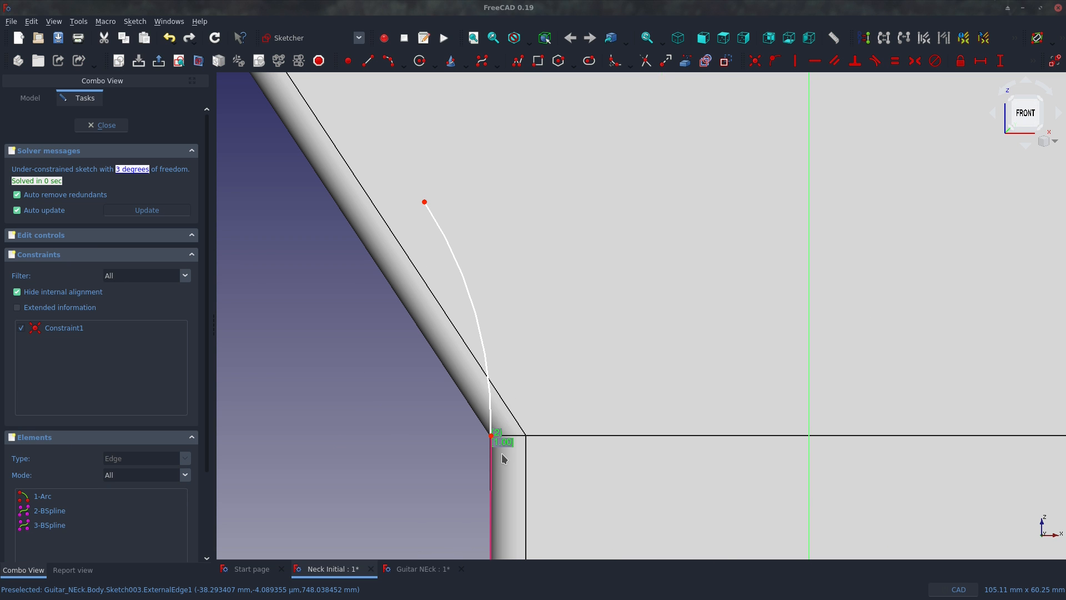
scroll(447, 424, "down", 4)
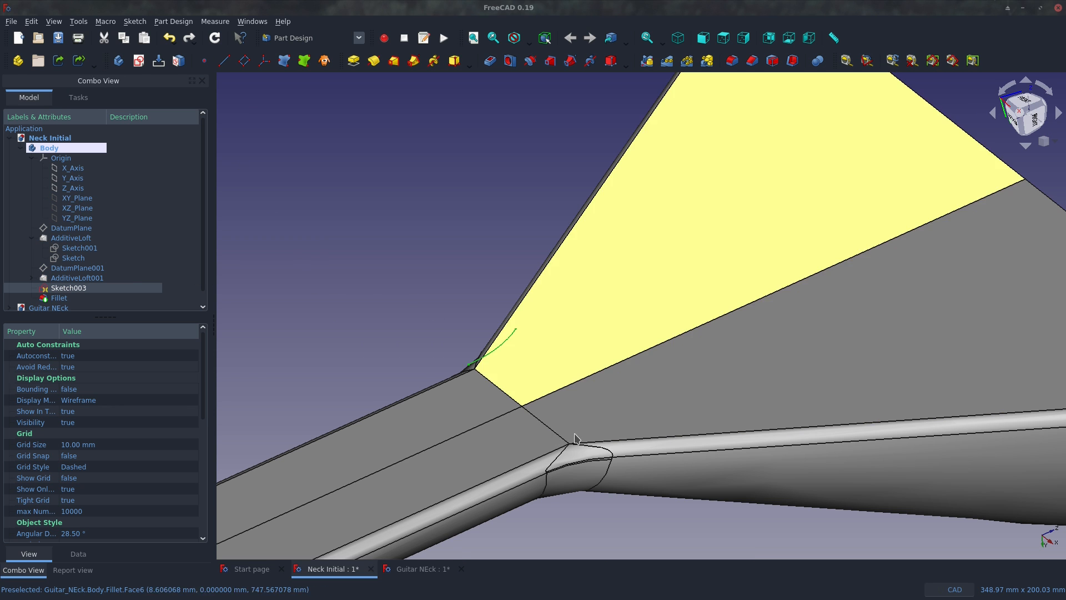
right_click(55, 289)
left_click(109, 407)
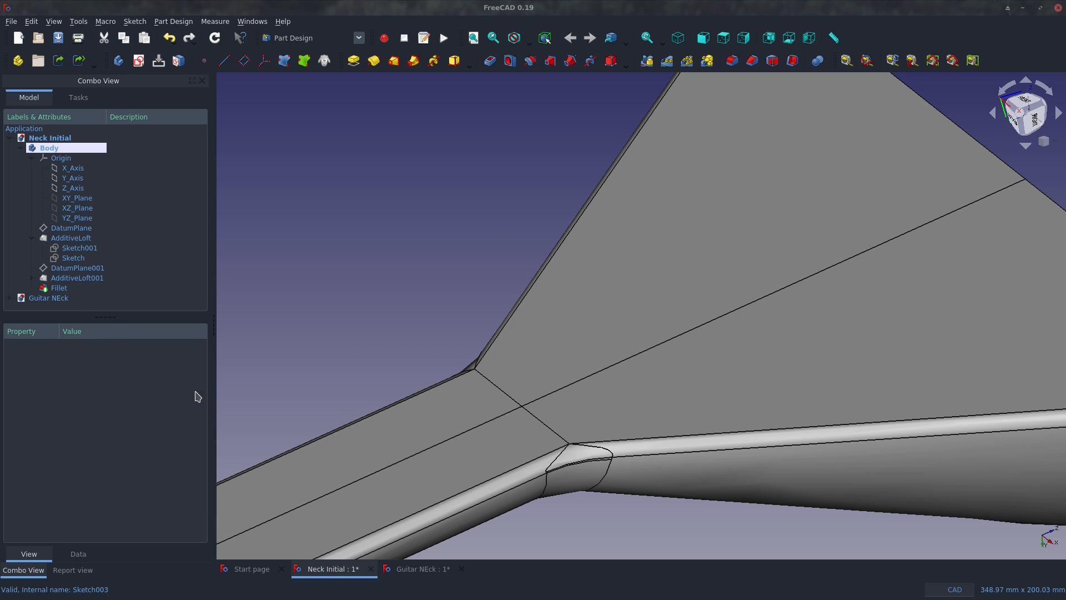
Create a new sketch on the XZ plane, facing the flat side of the neck and the filleted headstock junction.
left_click(139, 60)
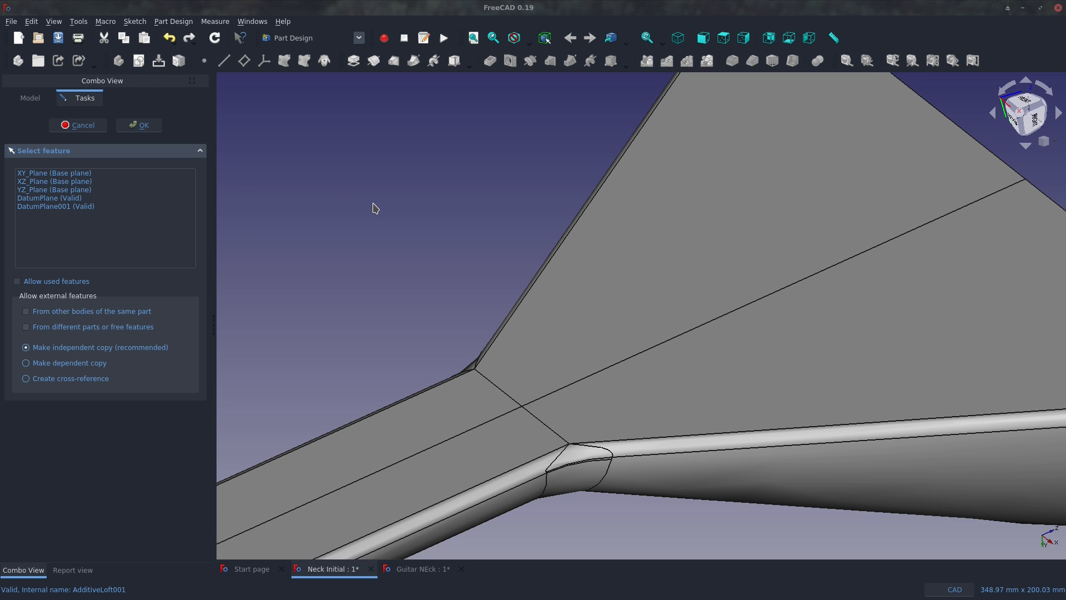
scroll(613, 192, "down", 4)
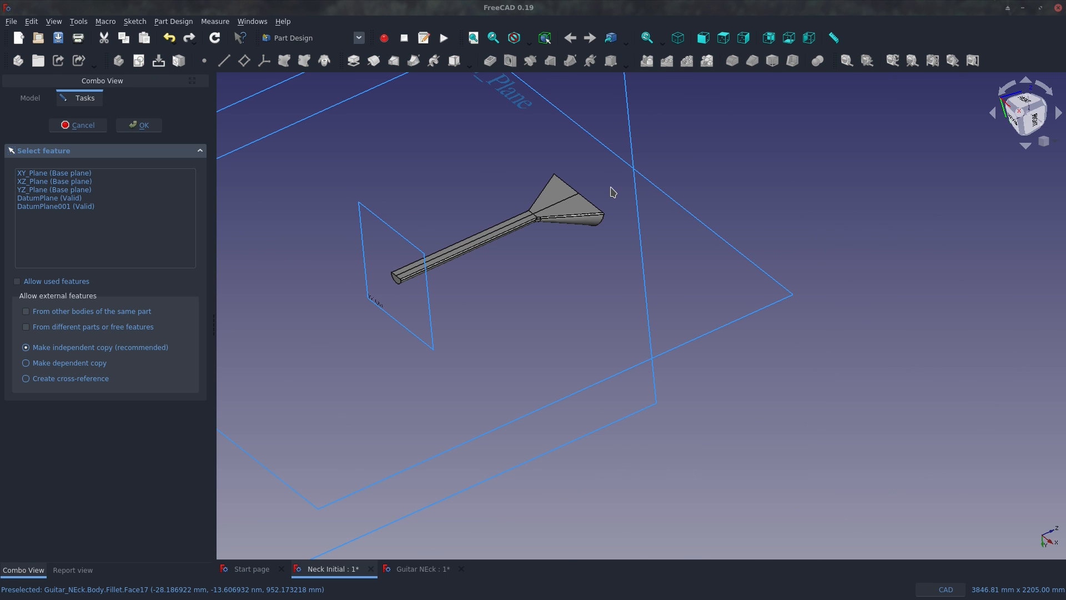
left_click(549, 105)
key("Return")
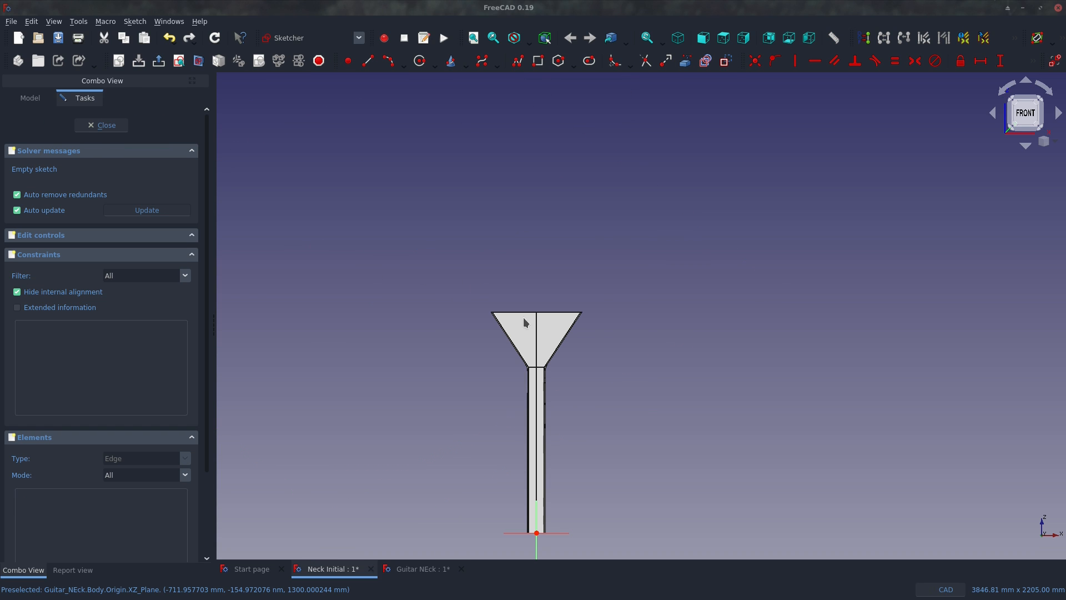
scroll(555, 445, "up", 10)
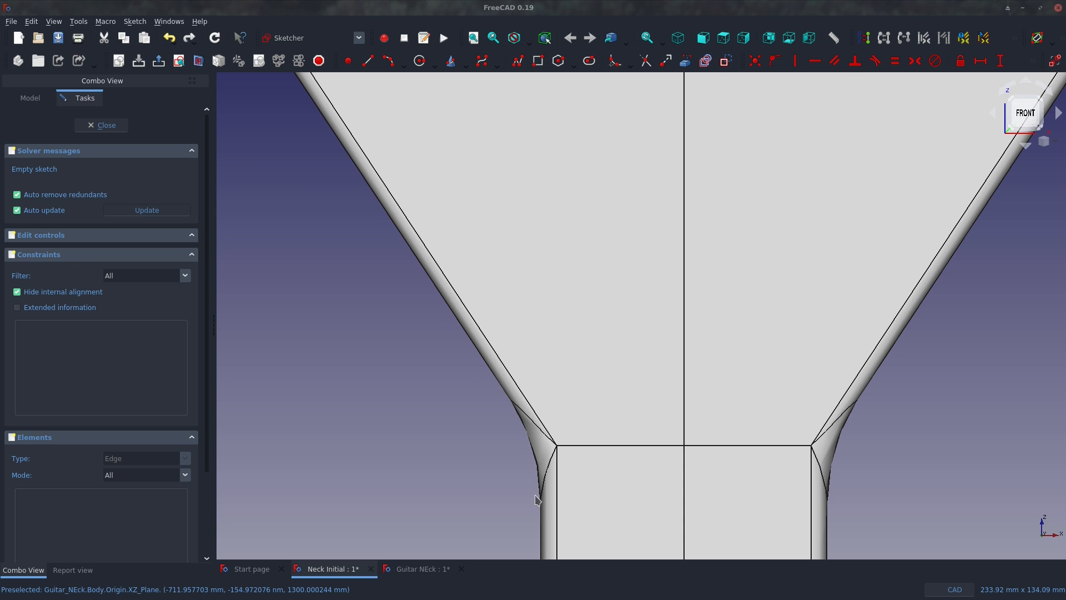
scroll(567, 344, "down", 6)
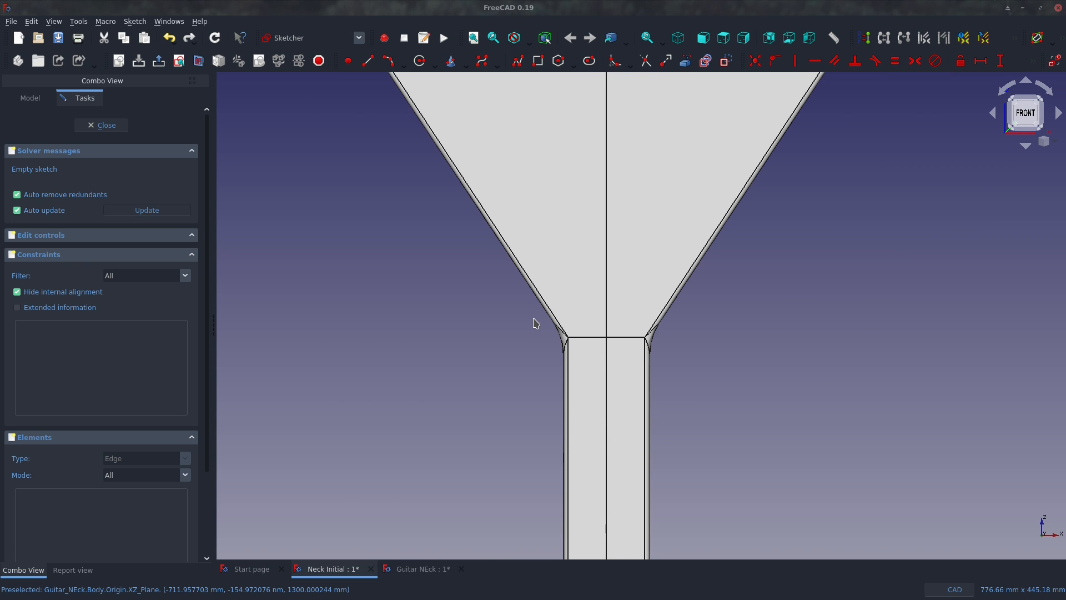
Link the two outer side edges of the neck below the fillet into the sketch as external geometry.
middle_click_drag(590, 477, 582, 392)
scroll(582, 392, "up", 2)
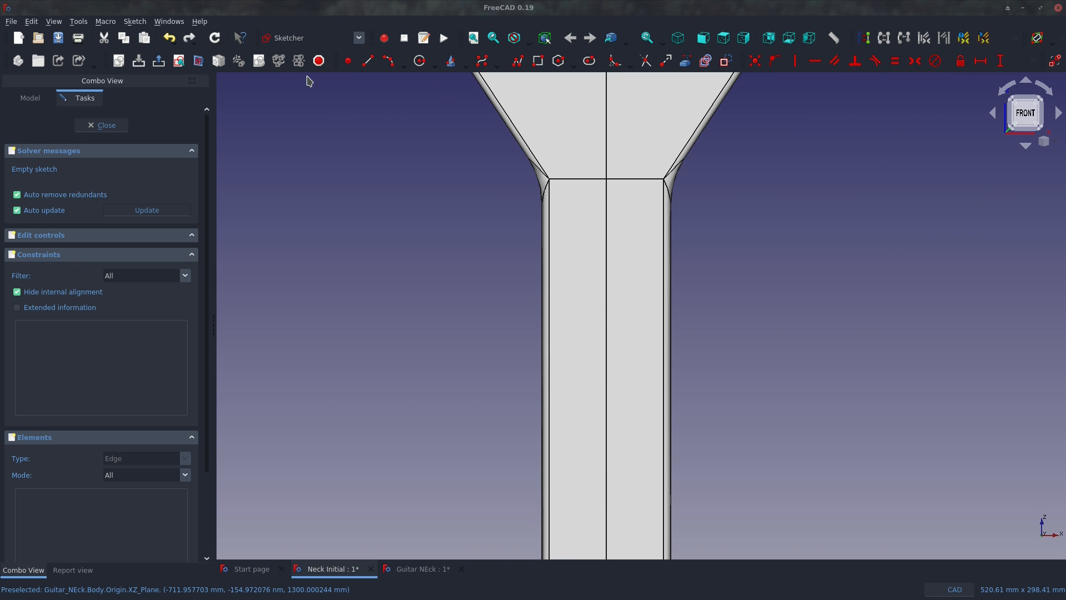
scroll(643, 167, "up", 2)
left_click(685, 62)
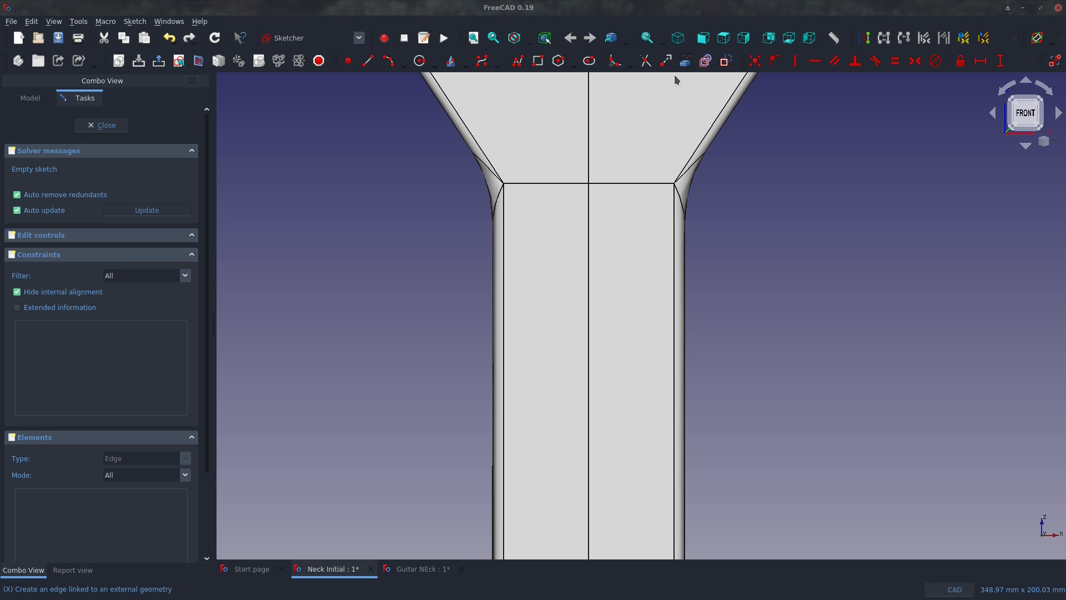
left_click(493, 304)
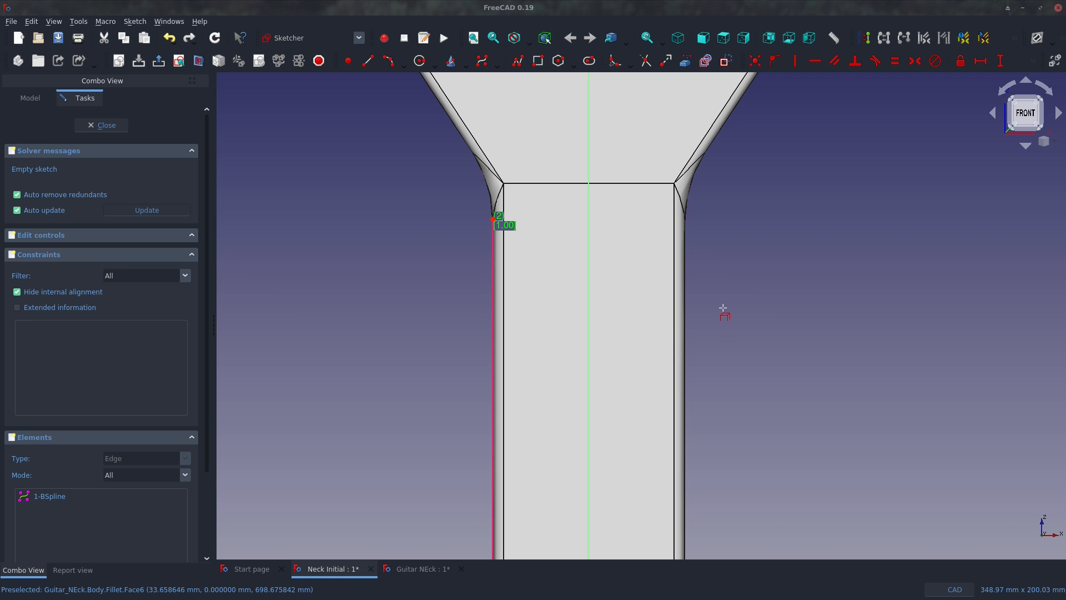
left_click(687, 307)
Draw a three-point arc of about 39.5 mm radius from the upper end of the left linked neck edge, along the fillet, to the headstock's flared side.
scroll(648, 316, "down", 2)
scroll(501, 165, "up", 5)
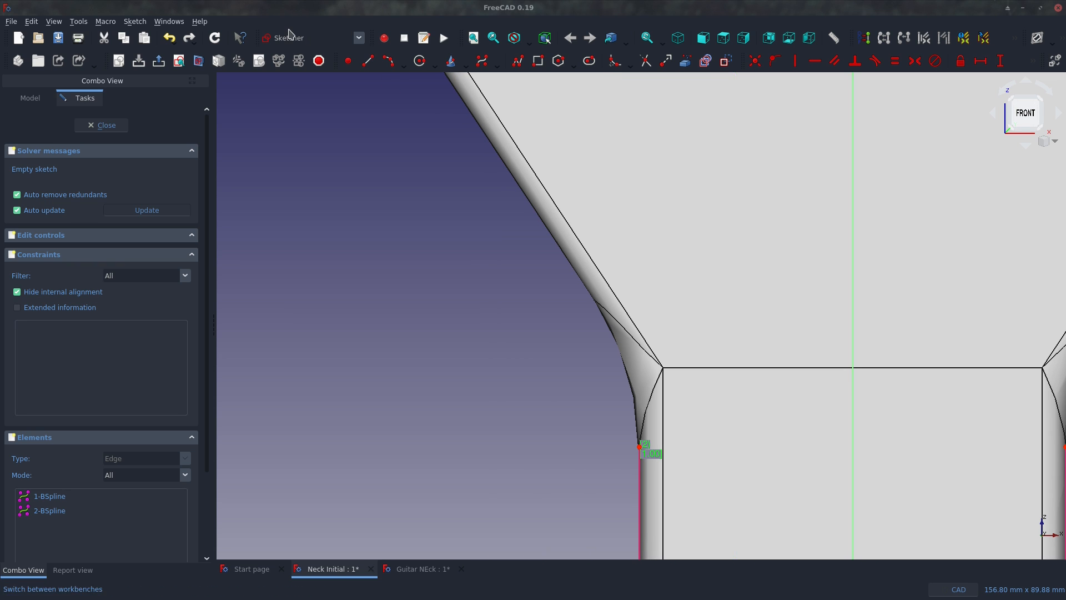
left_click(391, 61)
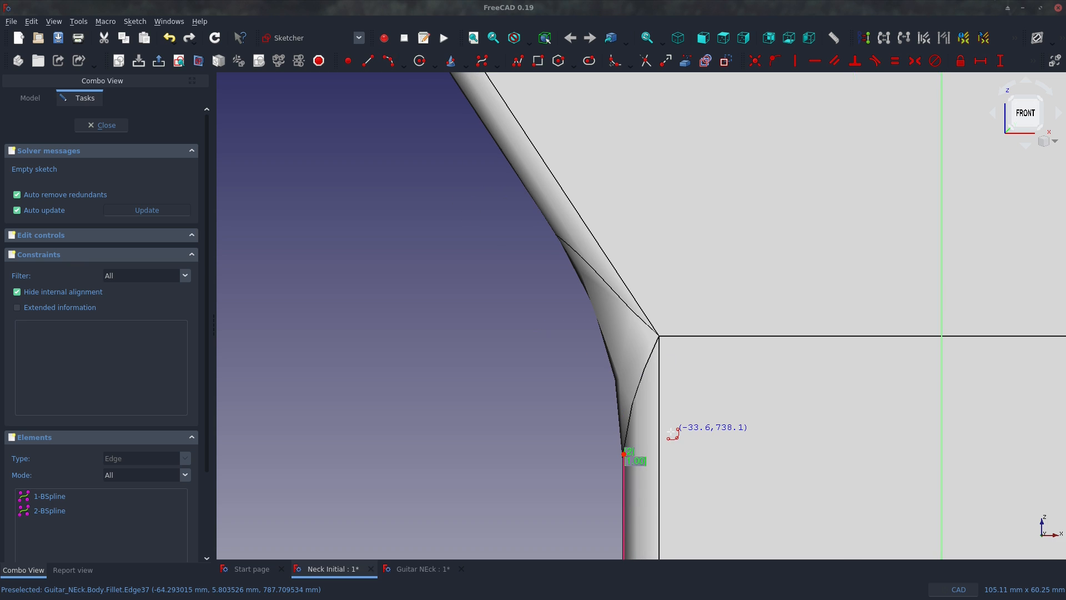
scroll(671, 432, "up", 2)
left_click(624, 454)
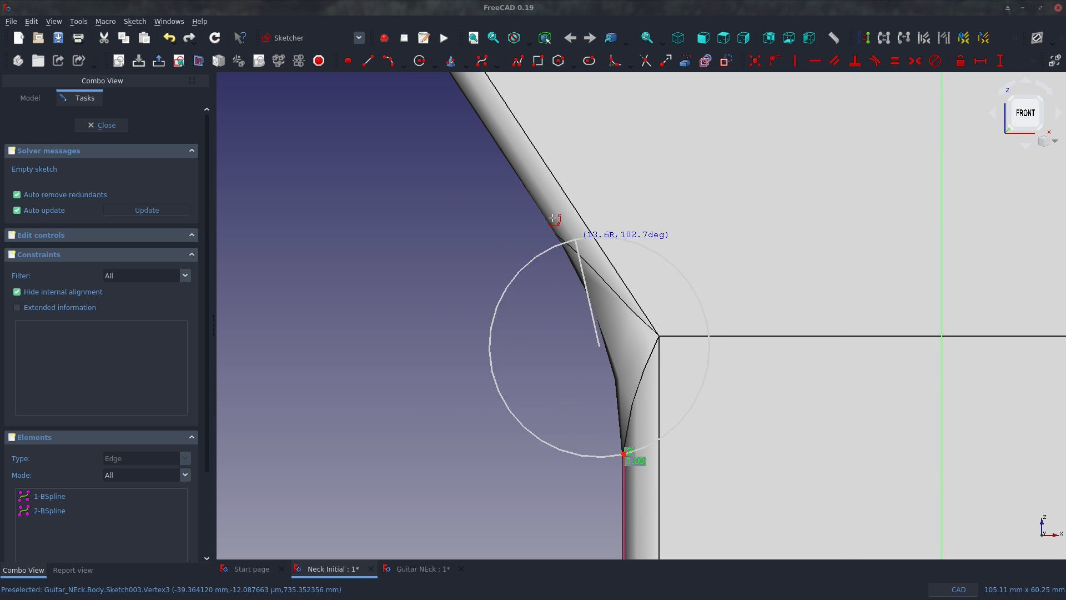
left_click(529, 185)
left_click(604, 297)
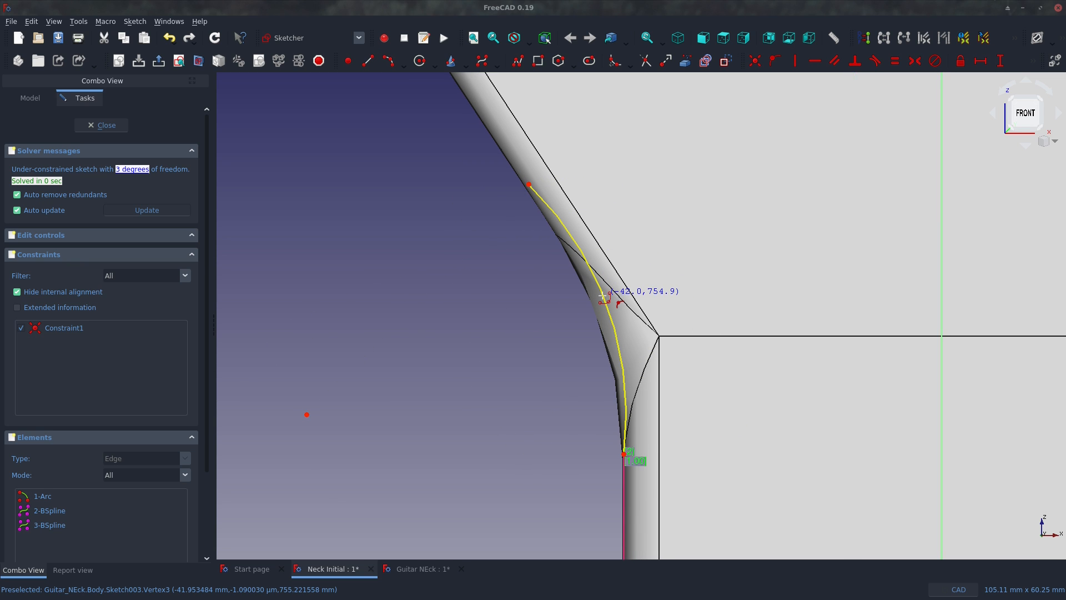
Constrain the radius of the fillet-side arc to 50 mm.
left_click(619, 339)
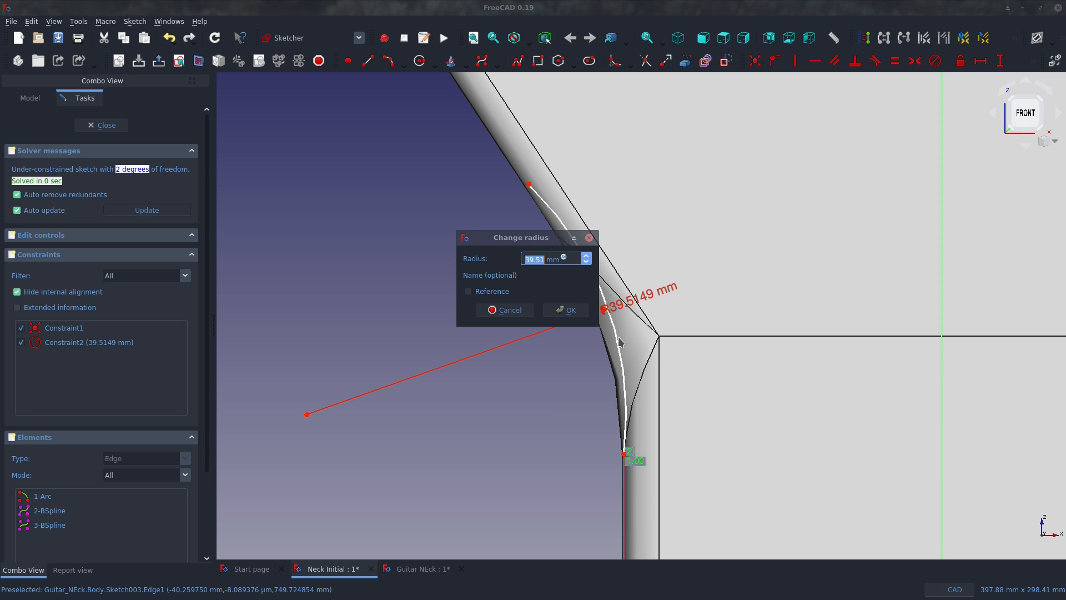
type("50")
key("Return")
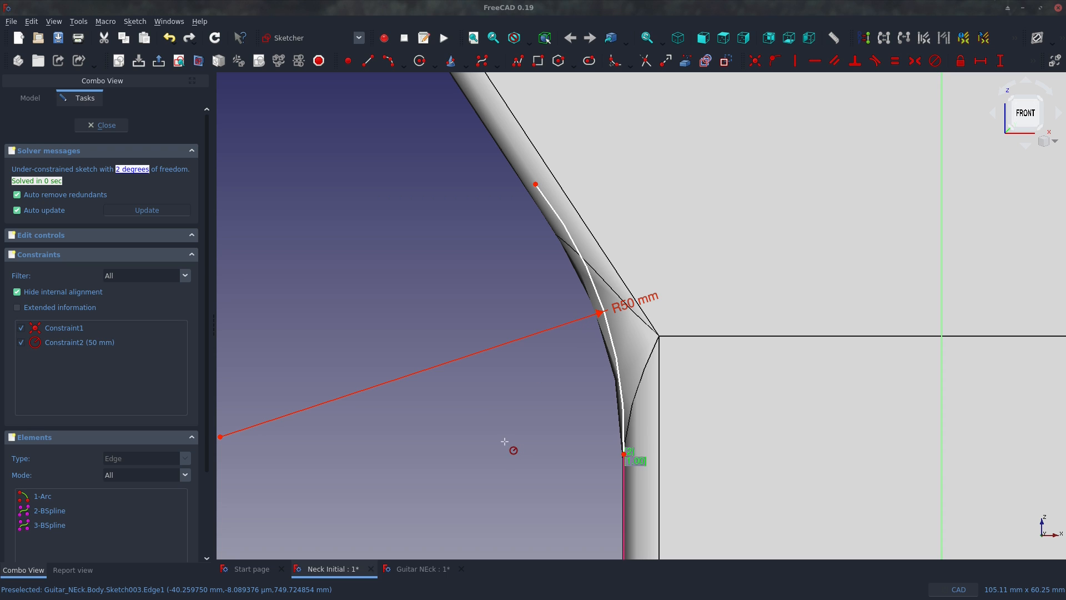
Align the 50 mm arc's centre horizontally with its lower endpoint and shorten the arc to end beside the fillet.
scroll(517, 446, "down", 4)
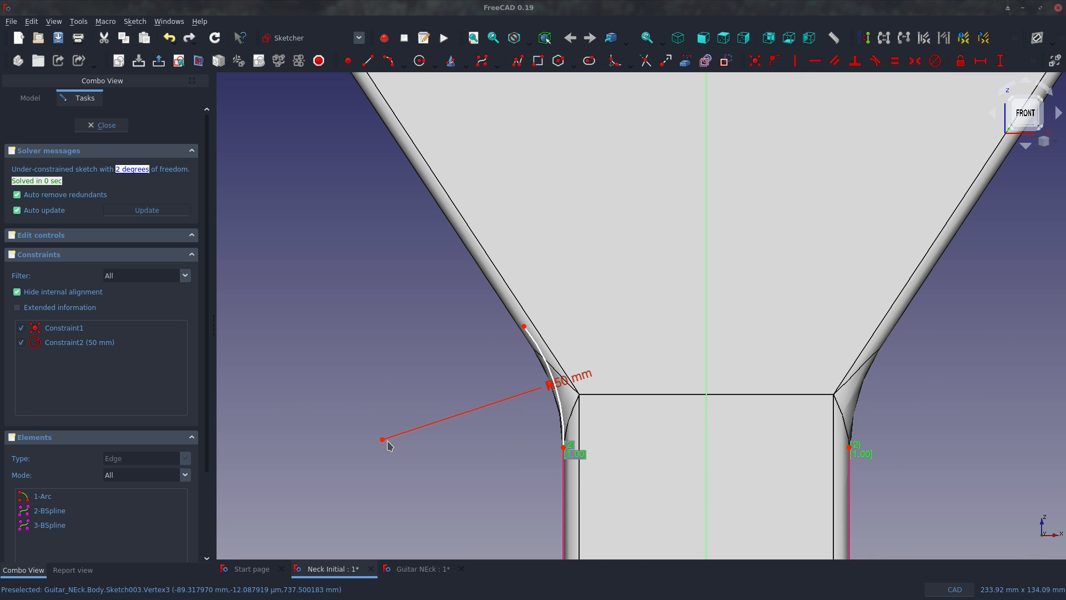
left_click(382, 439)
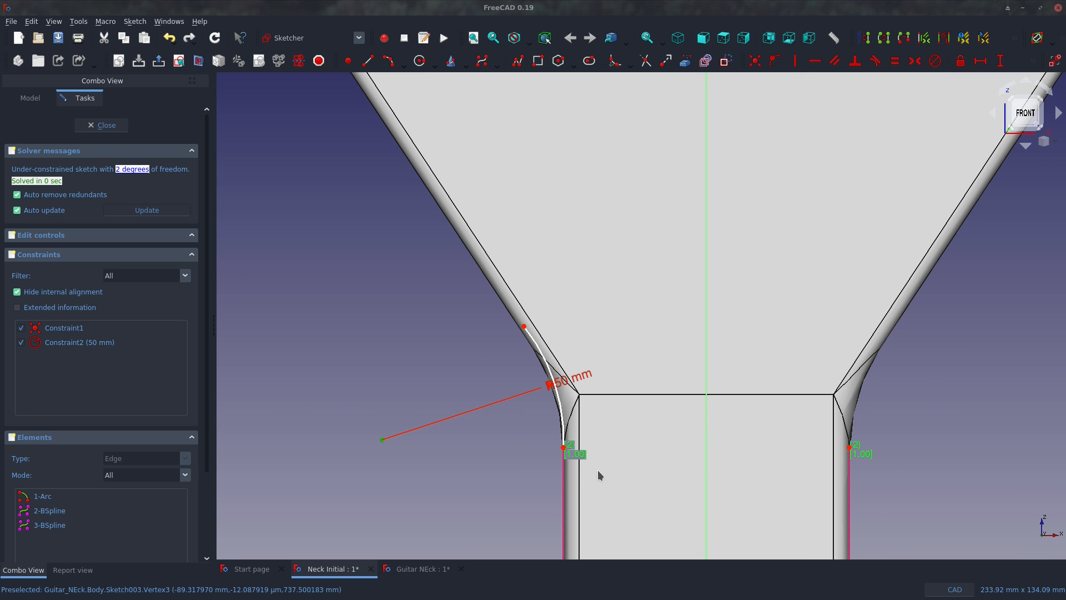
left_click(563, 447)
key("h")
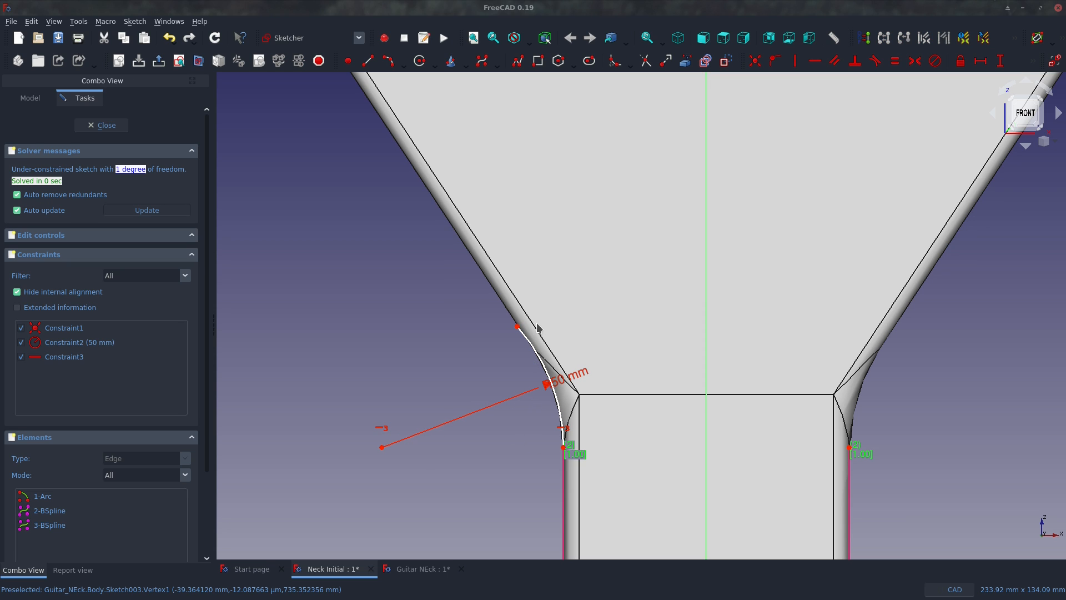
left_click_drag(517, 329, 543, 364)
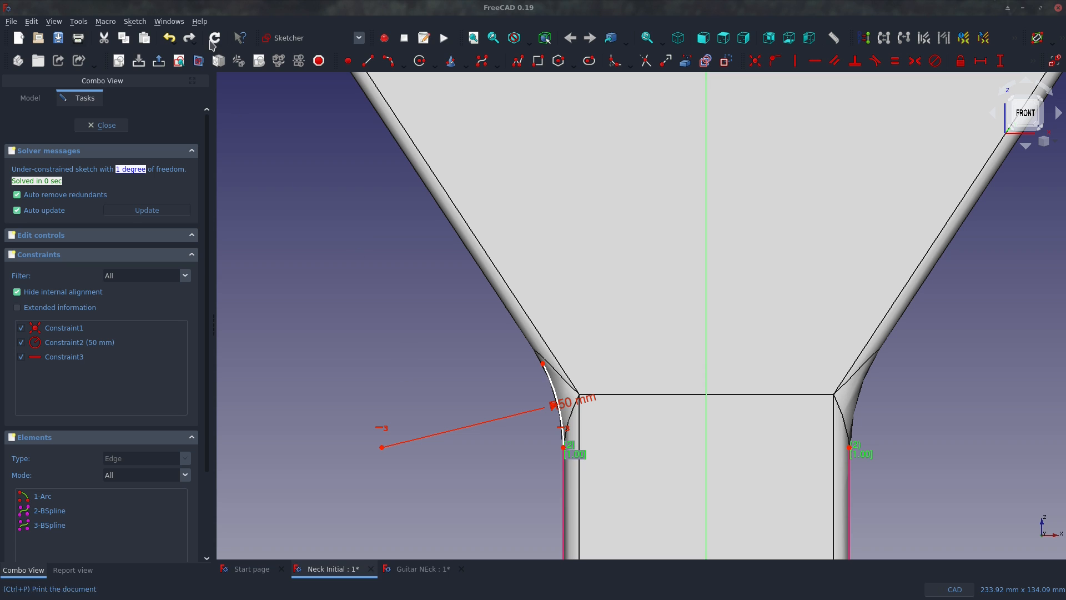
Draw a second arc of about 43 mm radius from the first arc's upper end onto the headstock face, tangent to the first arc.
left_click(372, 61)
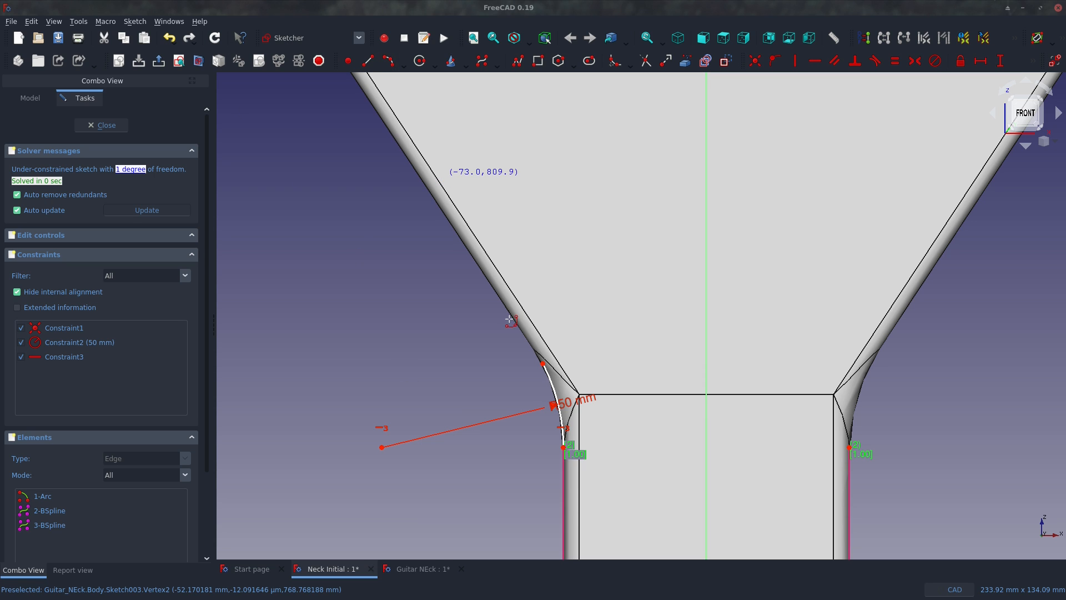
left_click(543, 363)
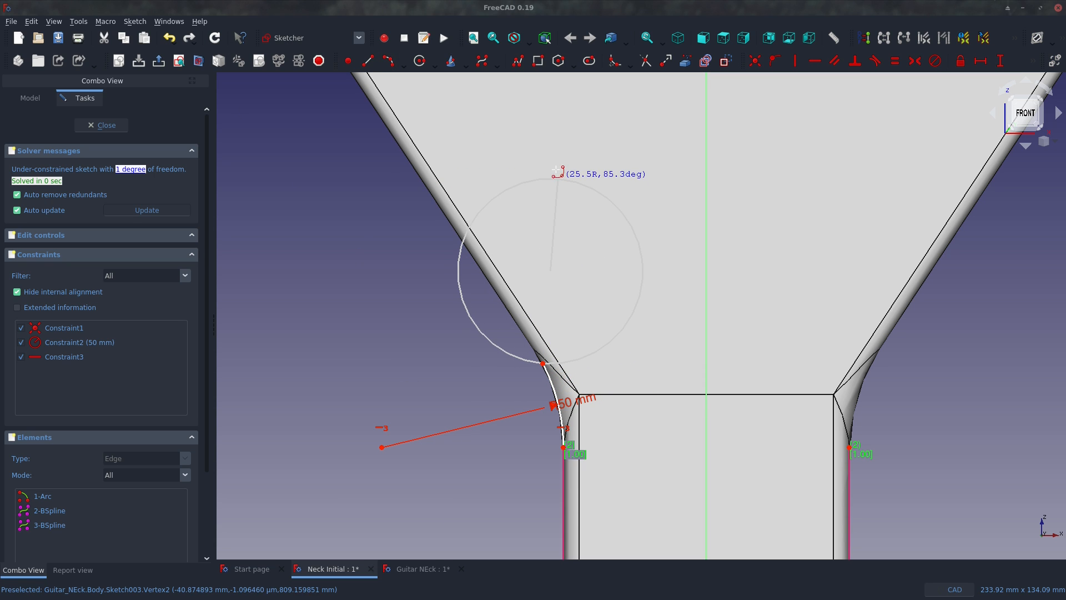
left_click(554, 159)
left_click(511, 252)
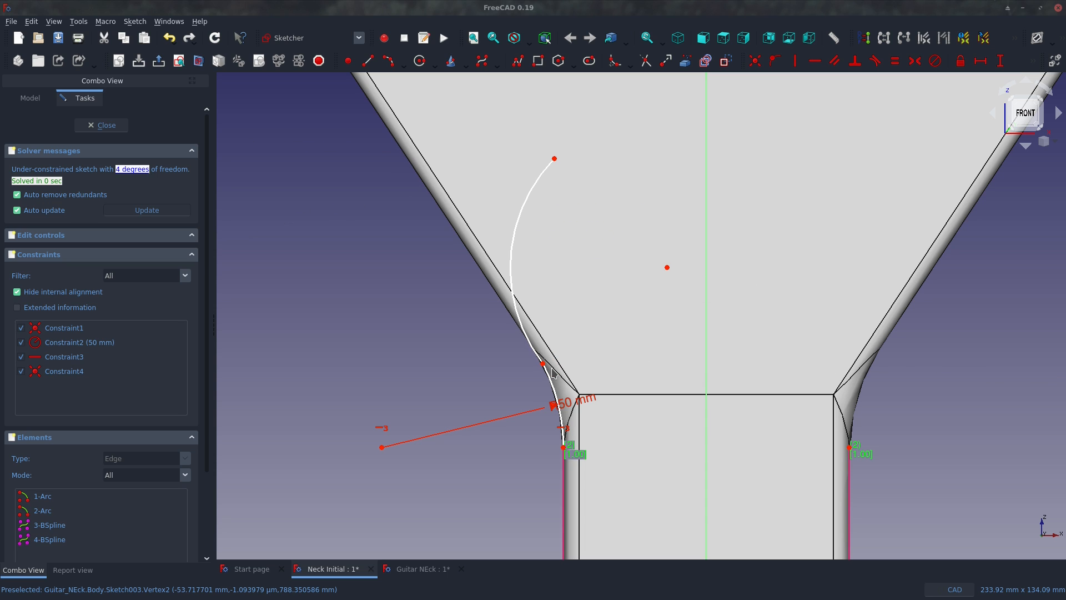
left_click(529, 347)
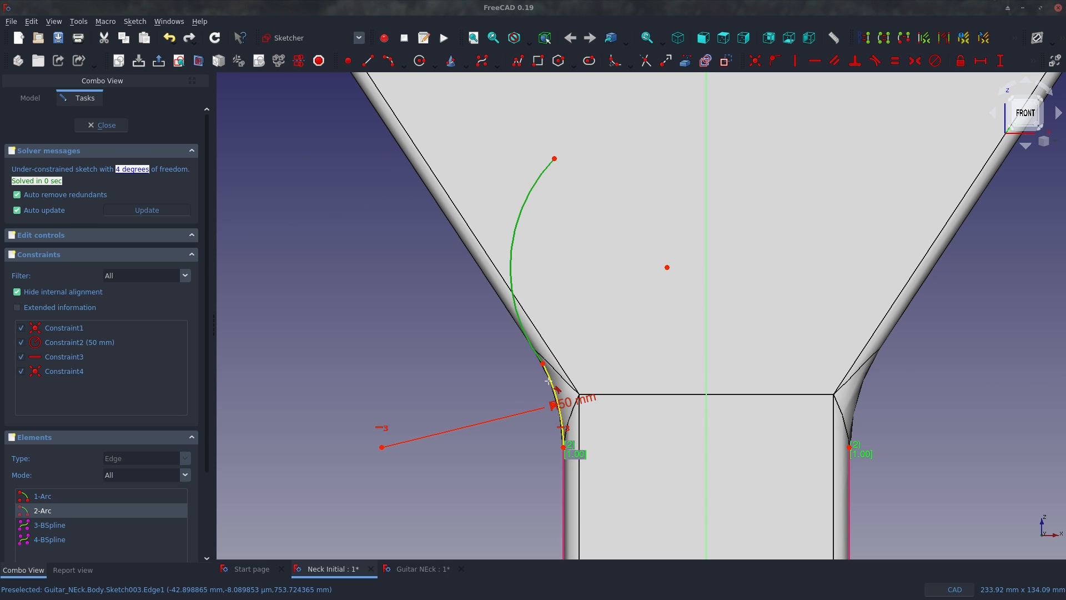
left_click(551, 389)
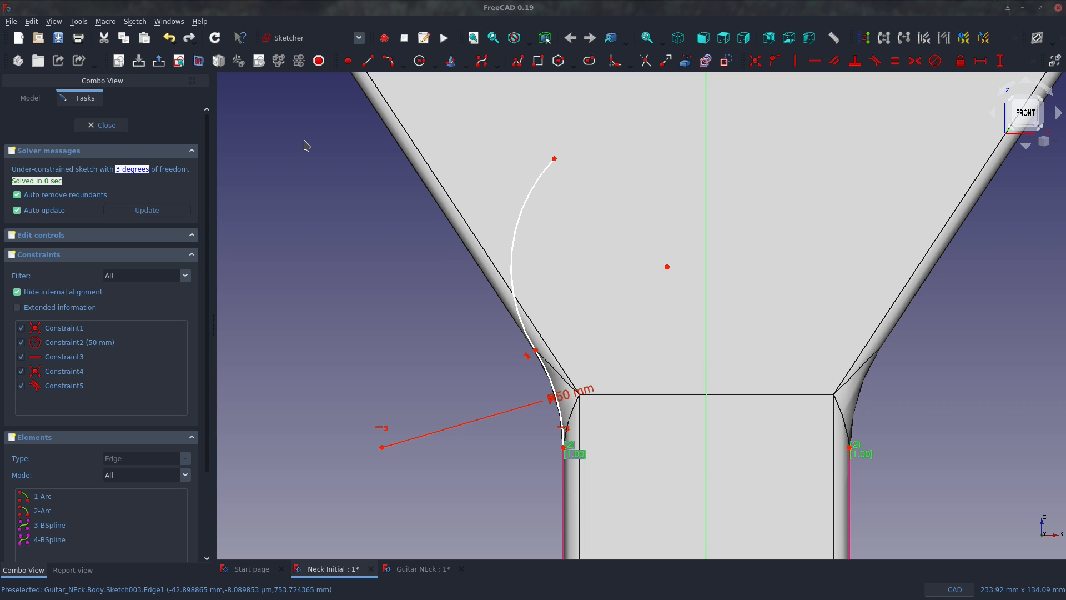
Constrain the second arc's radius to 50.8 mm.
scroll(444, 222, "up", 4)
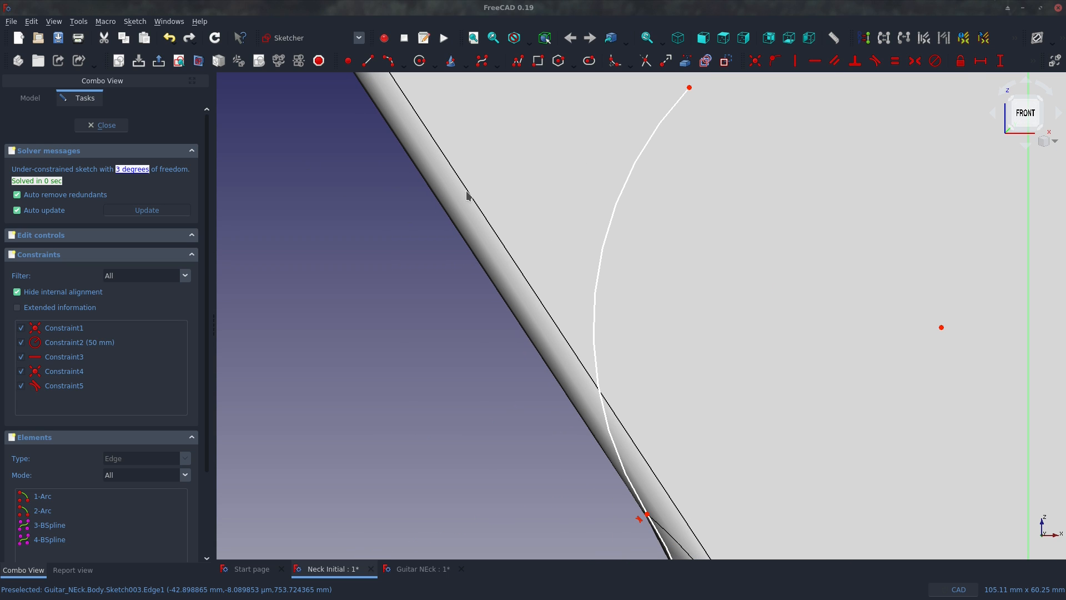
left_click(601, 253)
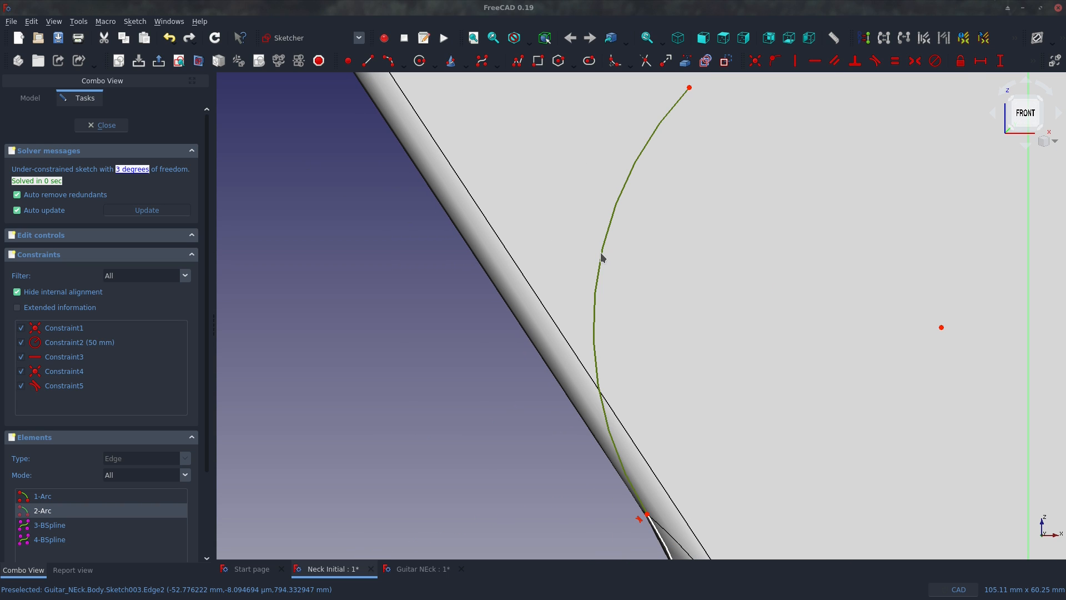
key("shift+r")
type("50.8")
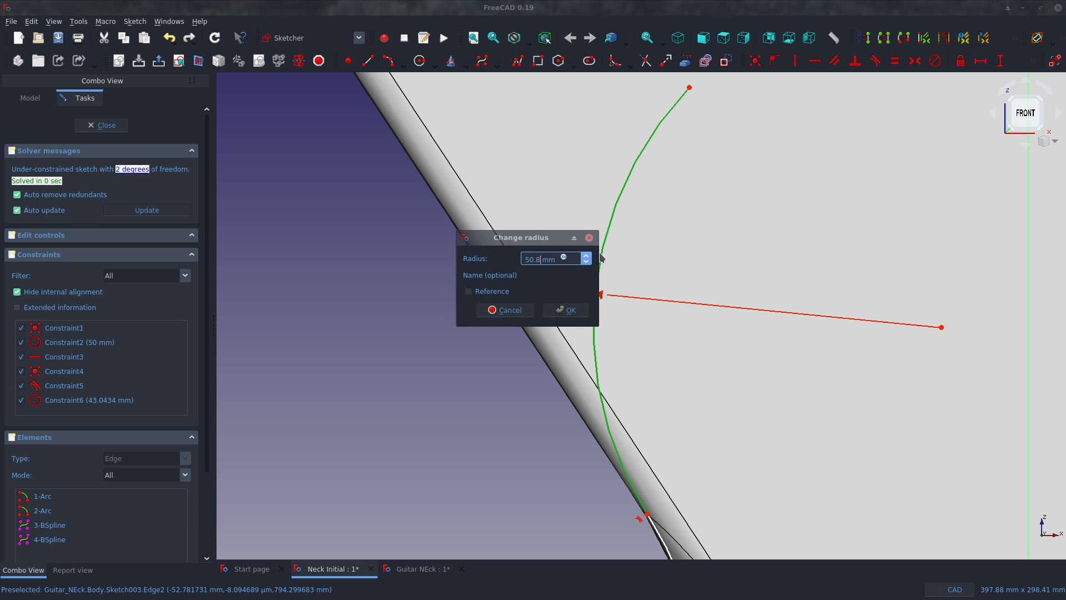
key("Return")
Draw a slanted line from the second arc's upper end across the centreline to just below the headstock's top edge.
scroll(600, 255, "down", 3)
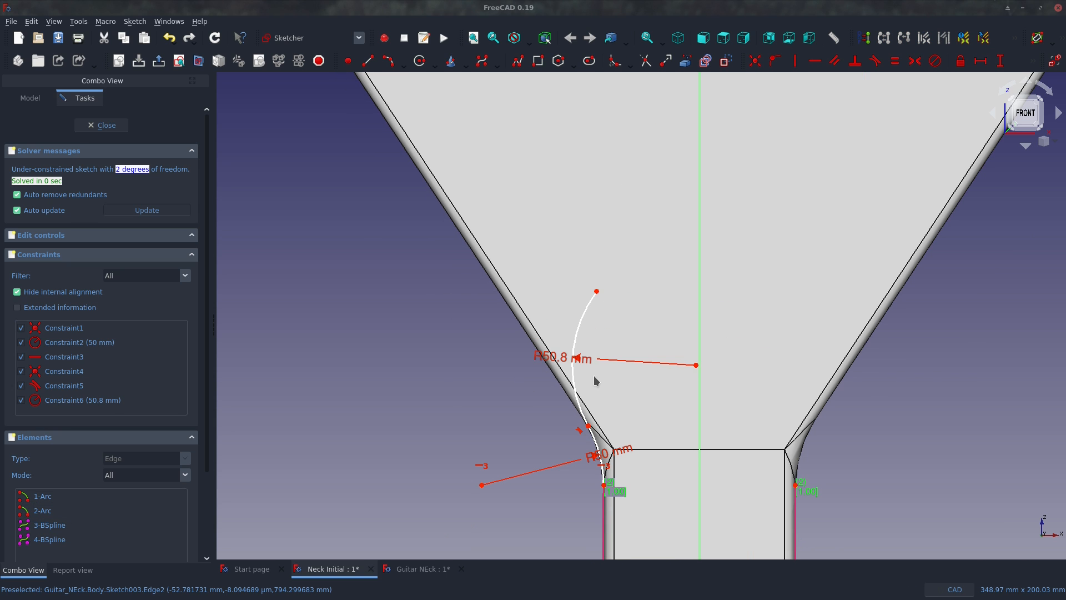
left_click(368, 60)
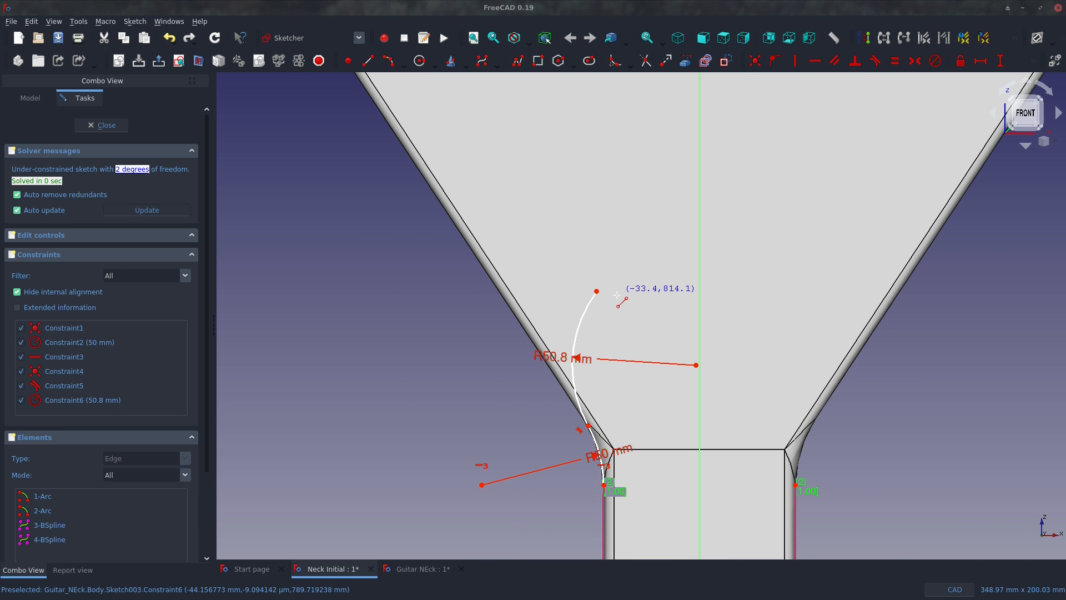
left_click(598, 290)
scroll(608, 280, "down", 3)
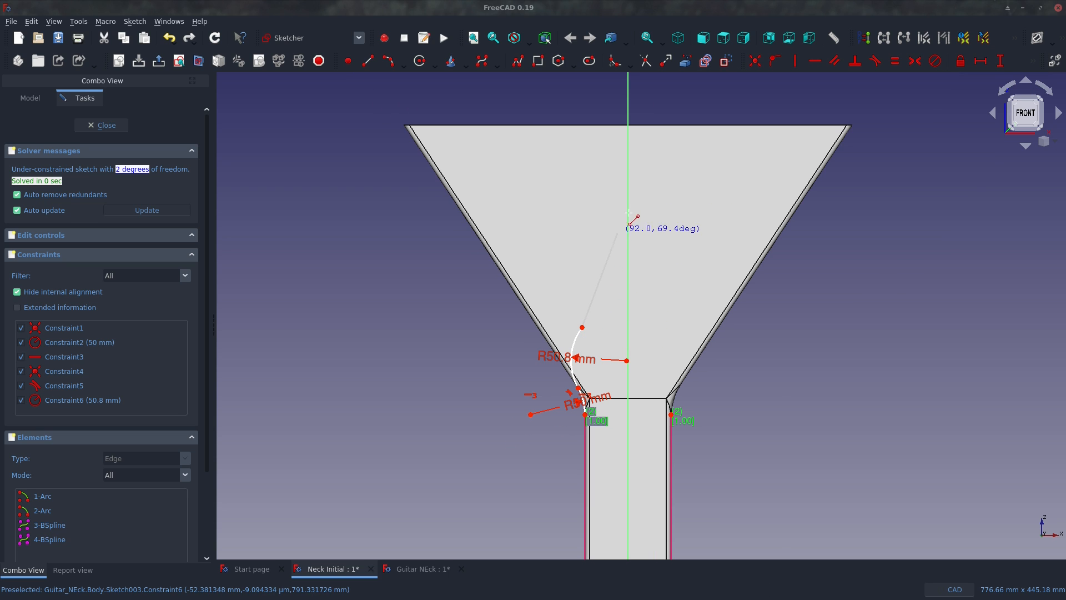
left_click(663, 146)
key("Escape")
Make the slanted line tangent to the 50.8 mm arc at their shared endpoint.
scroll(597, 309, "up", 4)
left_click(578, 317)
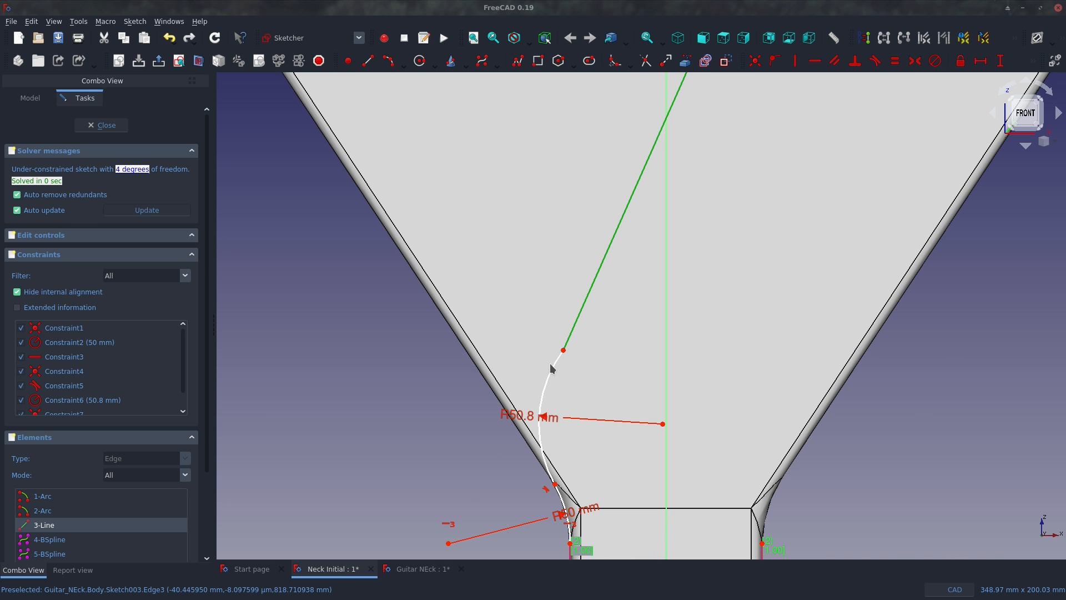
left_click(553, 374)
key("t")
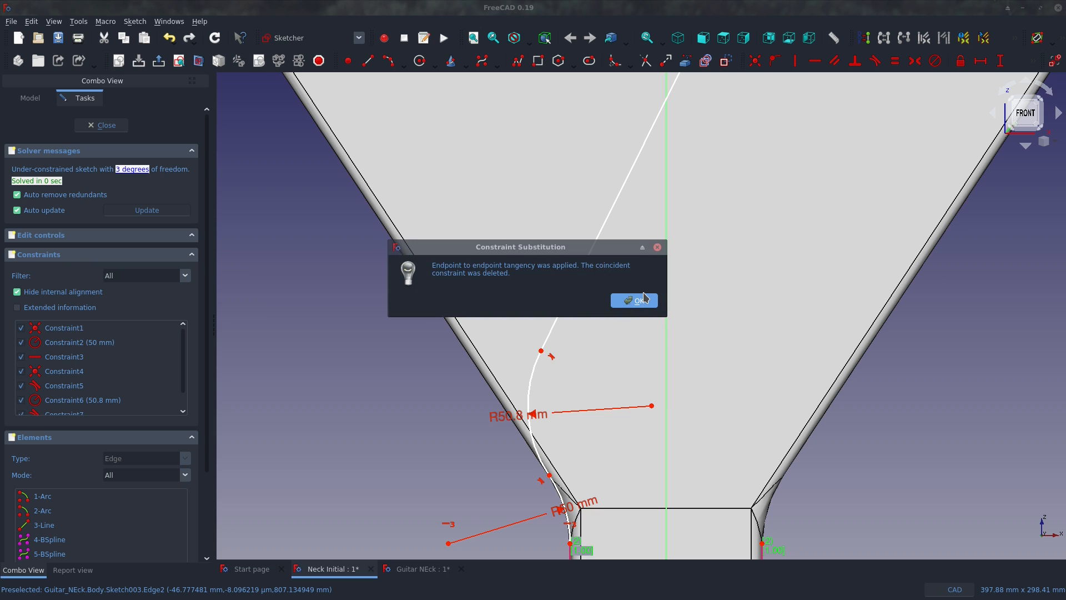
left_click(646, 298)
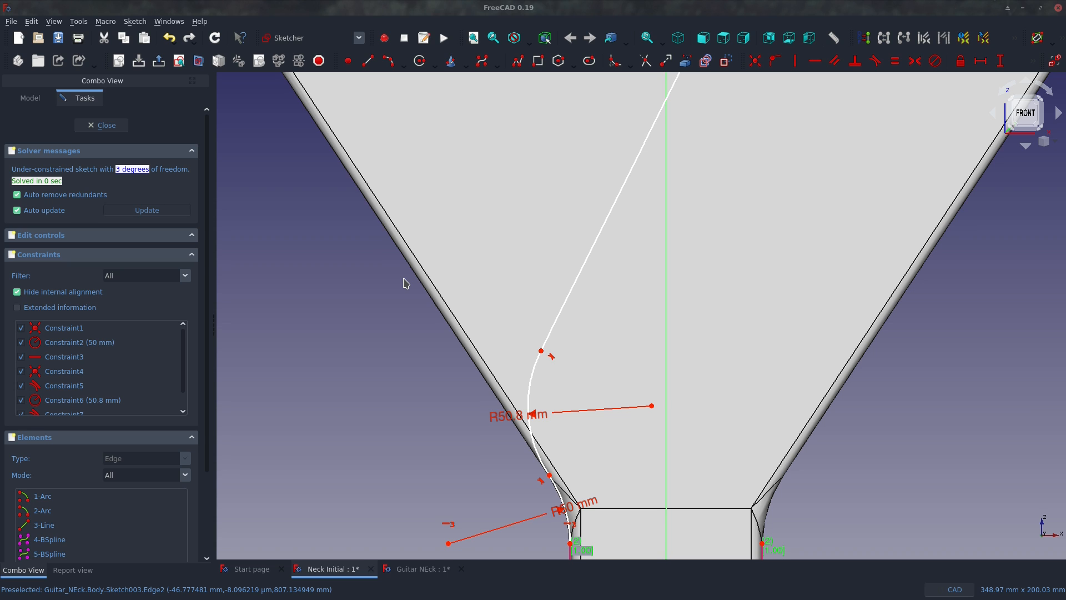
Draw a three-point arc from the slanted line's upper end, bulging up toward the headstock's top edge and ending on the right half of its face.
scroll(388, 312, "down", 5)
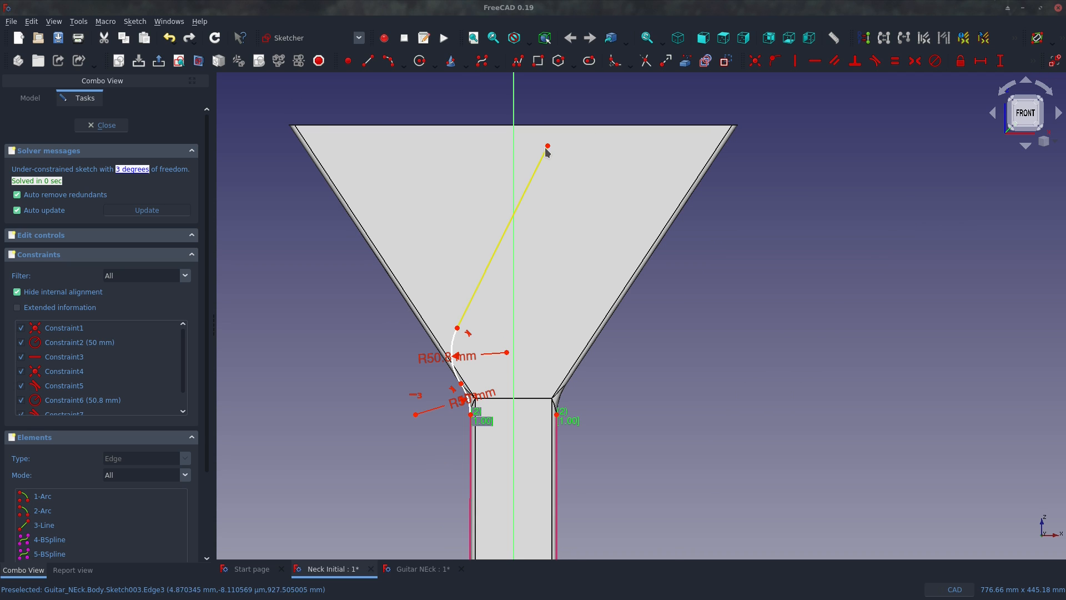
scroll(528, 131, "up", 8)
left_click(387, 67)
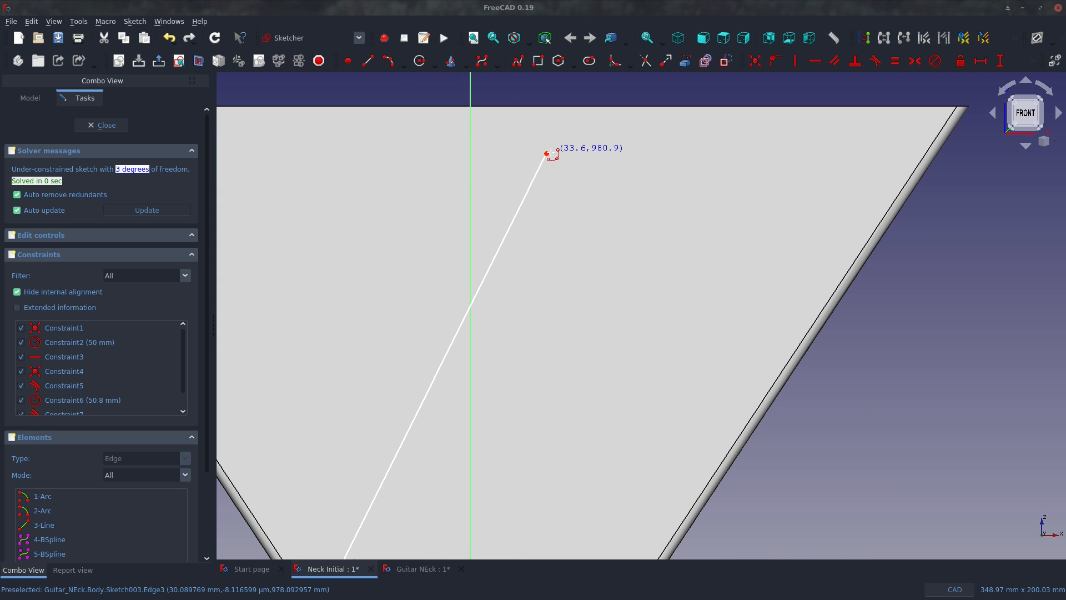
left_click(547, 153)
left_click(778, 167)
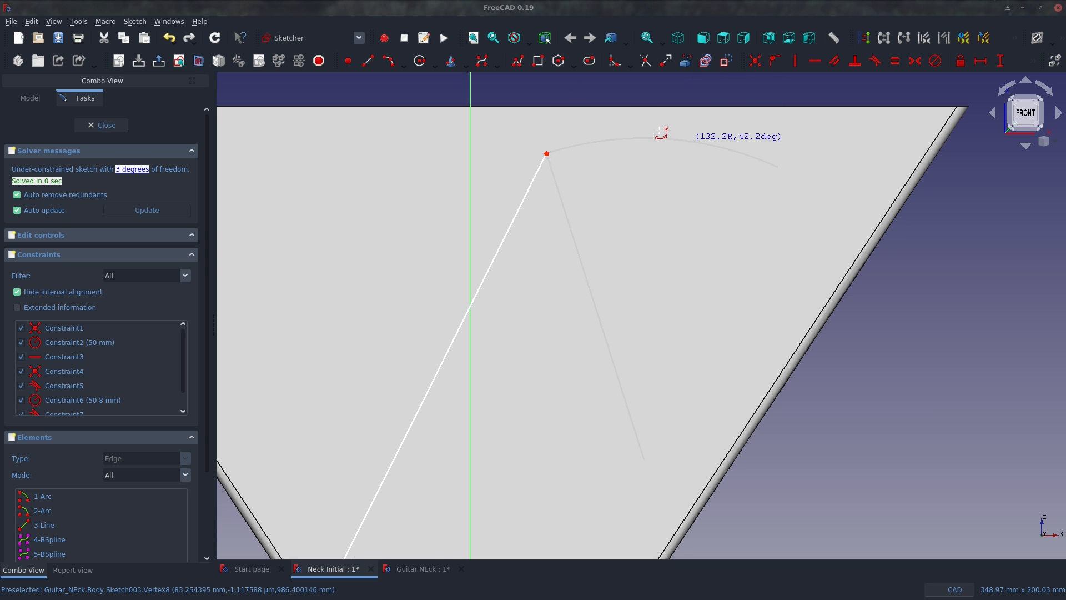
left_click(688, 123)
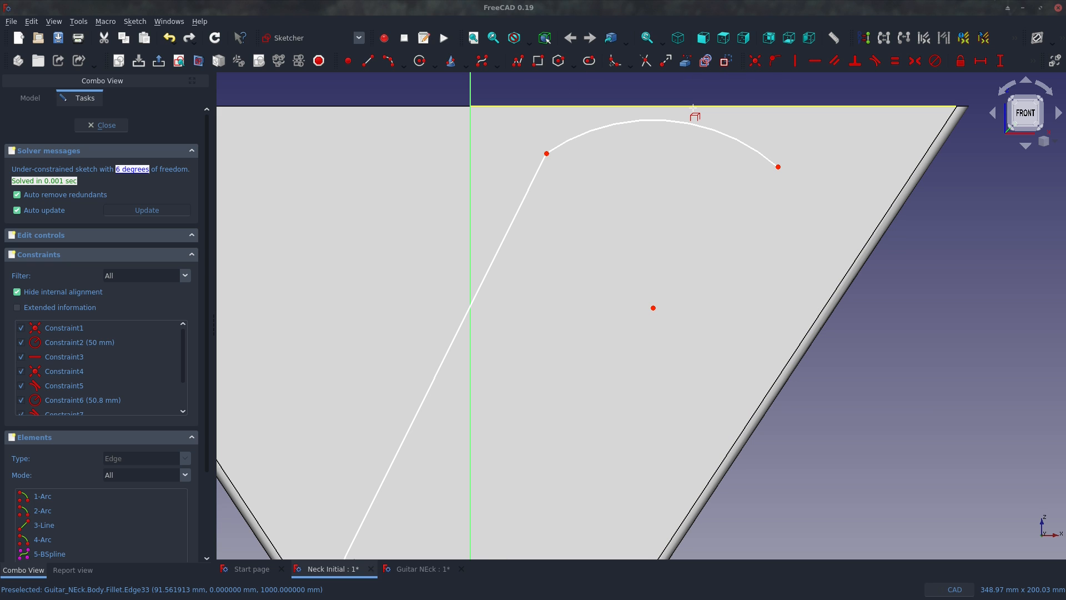
Link the right half of the headstock's top edge as external geometry and make the upper arc tangent to it.
left_click(707, 108)
right_click(688, 126)
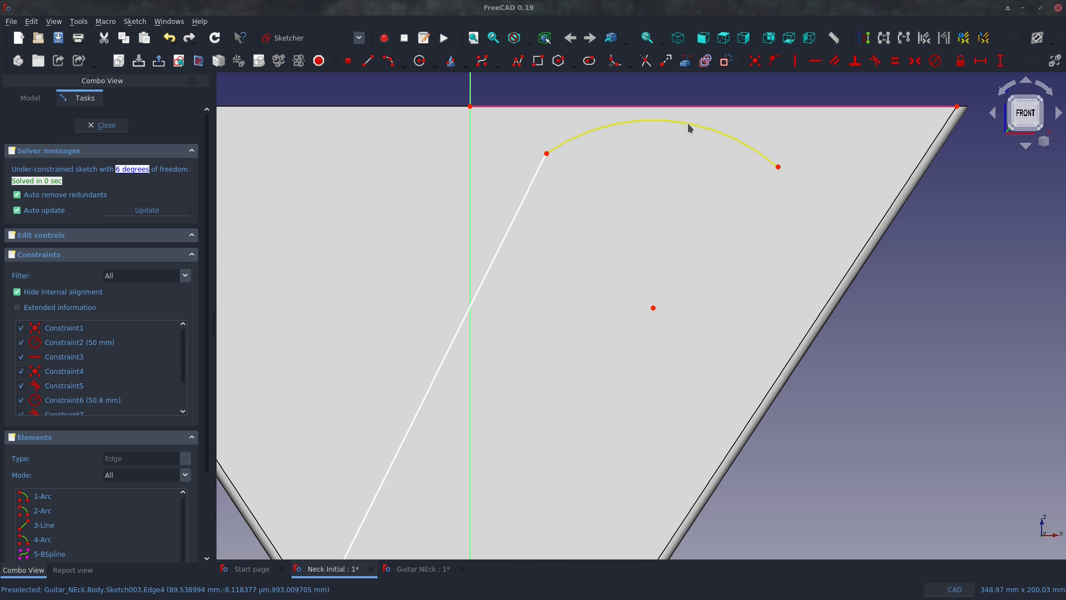
left_click(689, 124)
left_click(691, 108)
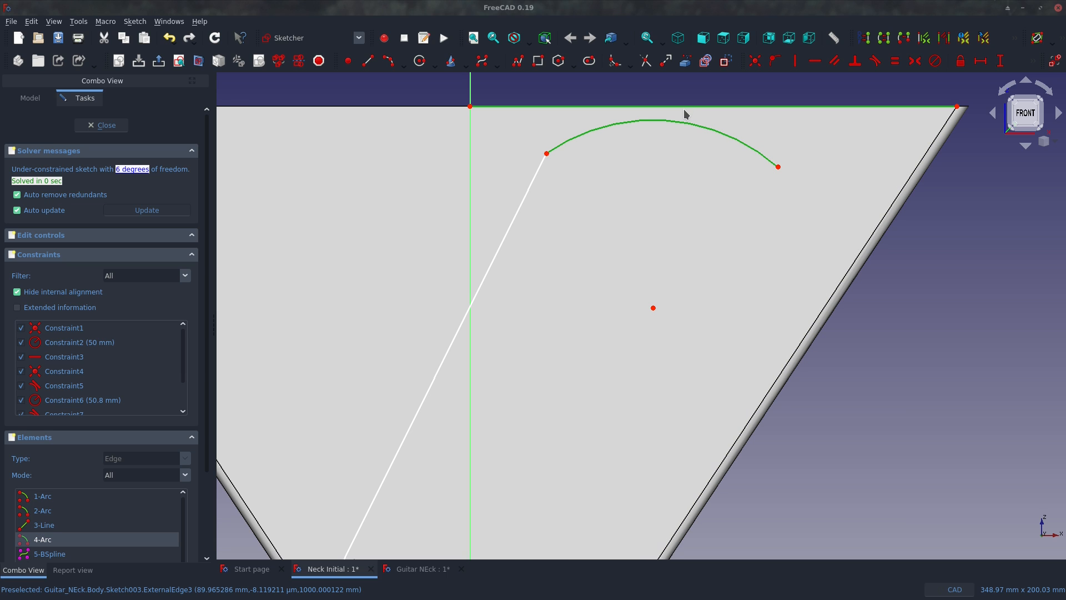
key("t")
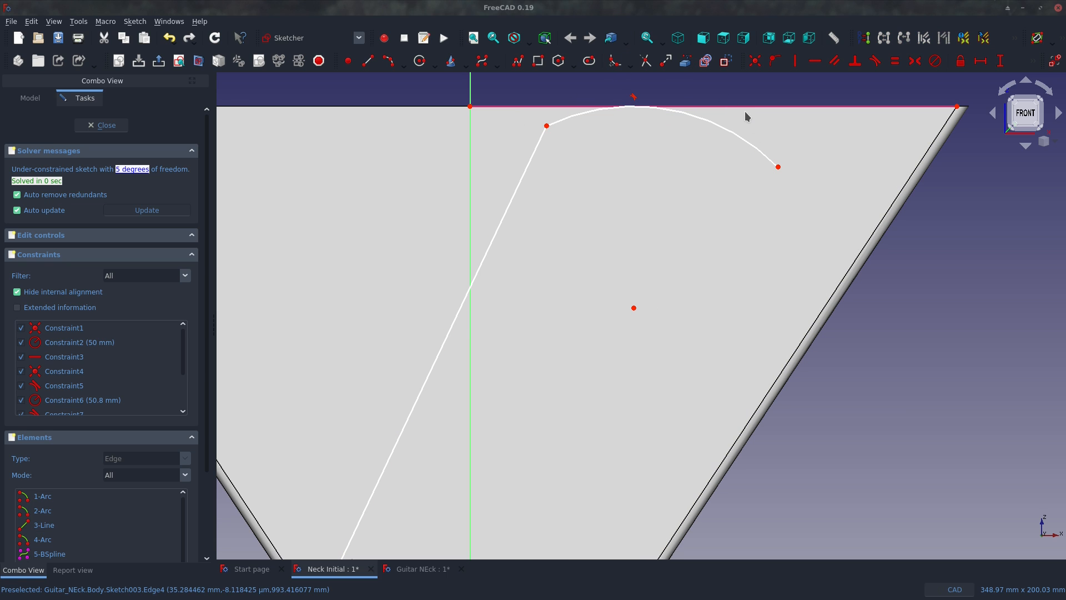
Make the upper arc tangent to the slanted line at their shared endpoint.
left_click(538, 150)
left_click(564, 121)
key("t")
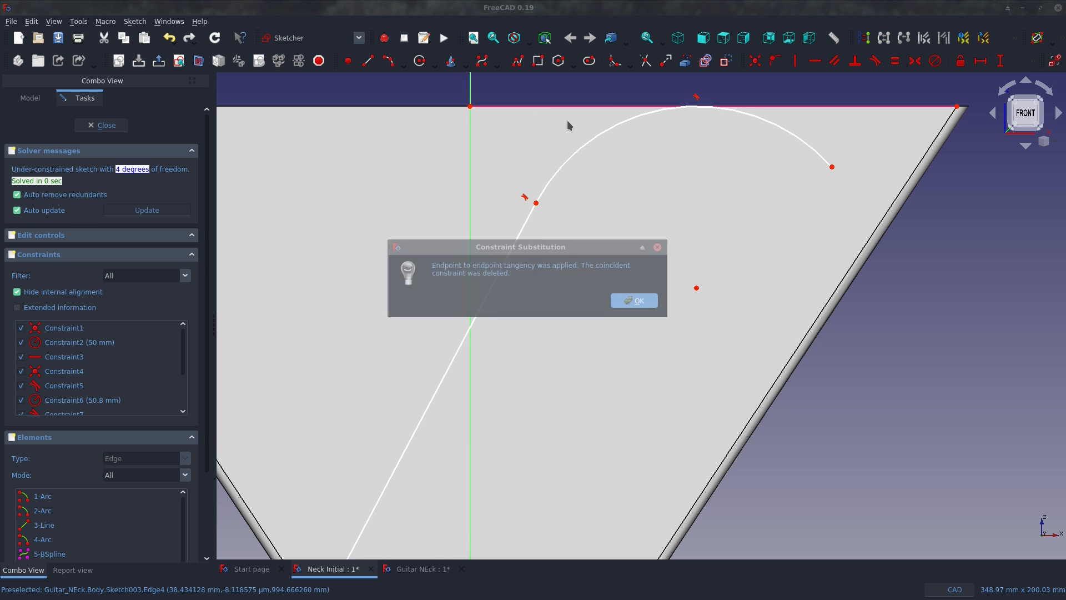
Accept the tangency substitution and pull the upper arc's free end further down the right half of the headstock face.
left_click(636, 302)
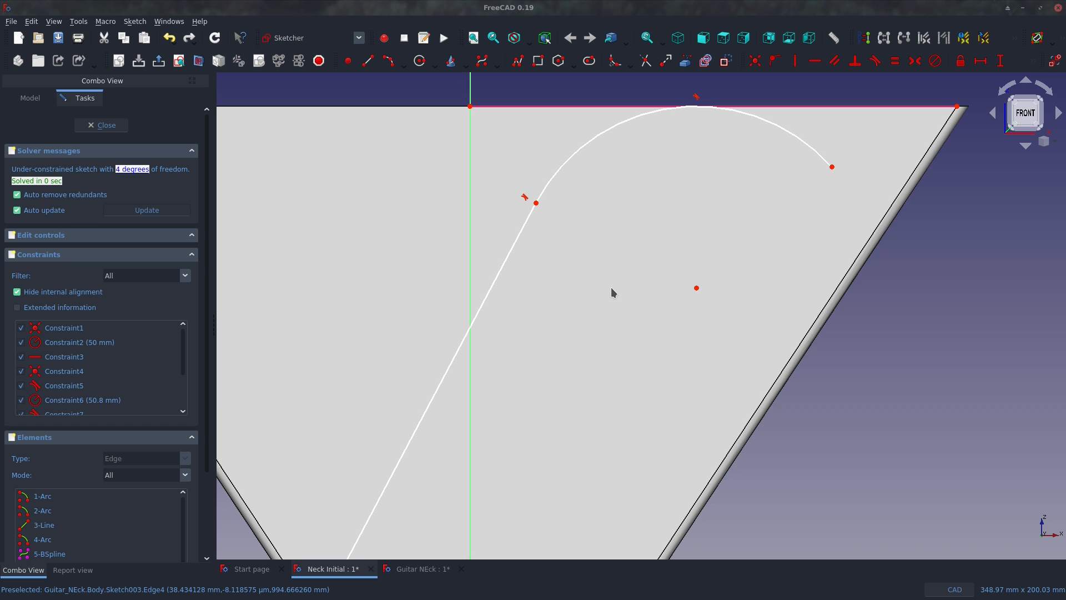
scroll(612, 290, "down", 2)
mouse_move(759, 209)
left_mouse_down()
mouse_move(709, 316)
mouse_move(678, 320)
mouse_move(703, 267)
left_mouse_up()
scroll(602, 95, "up", 8)
scroll(651, 300, "up", 2)
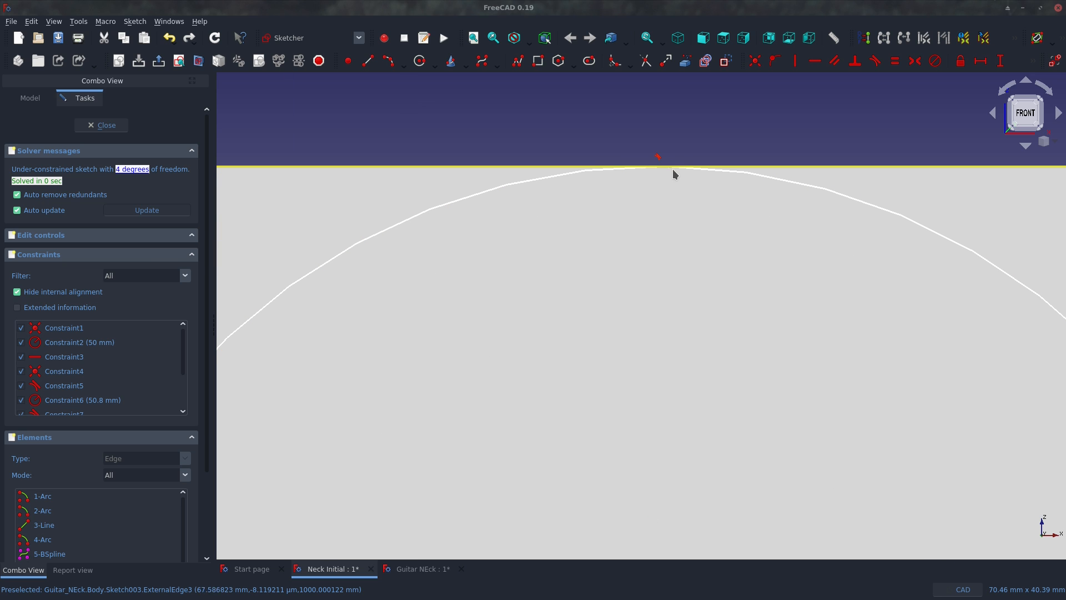
scroll(636, 176, "down", 5)
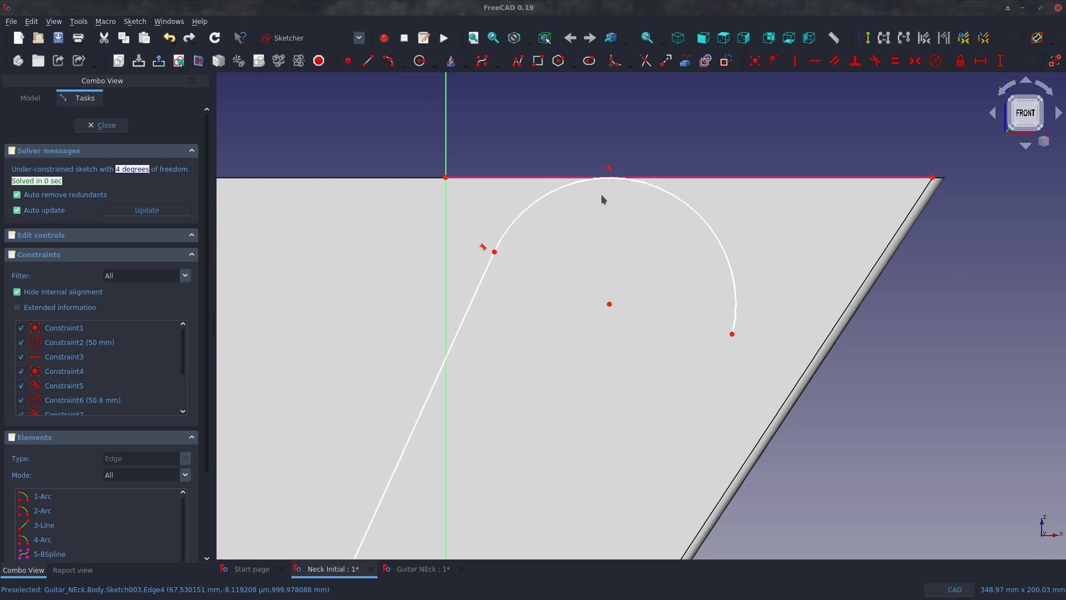
Constrain the upper arc's radius to 30 mm and move its free end up to about the level of its center.
left_click(655, 185)
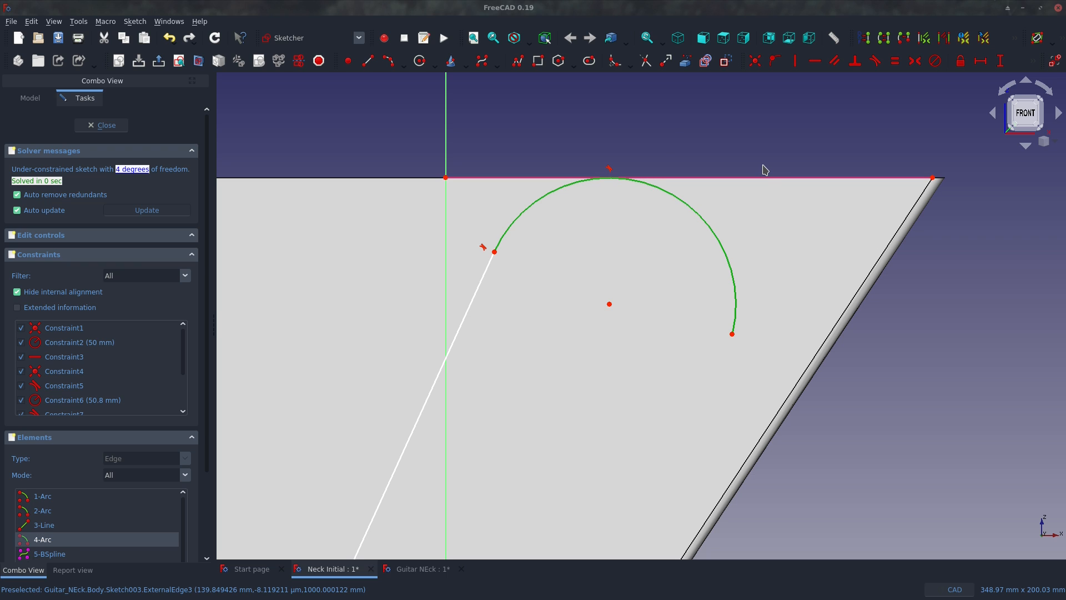
key("shift+r")
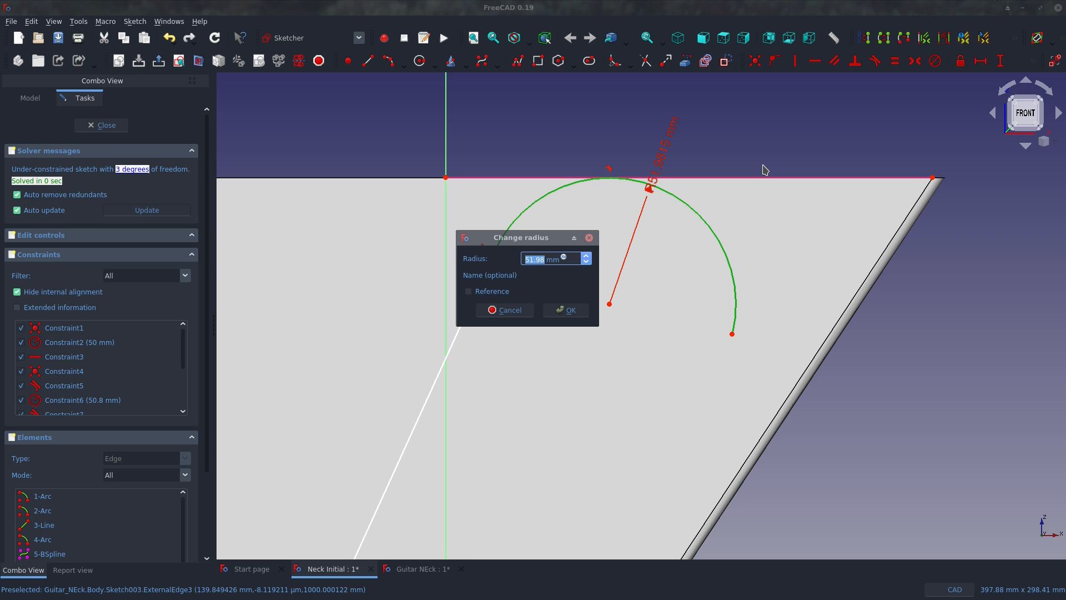
type("30")
key("Return")
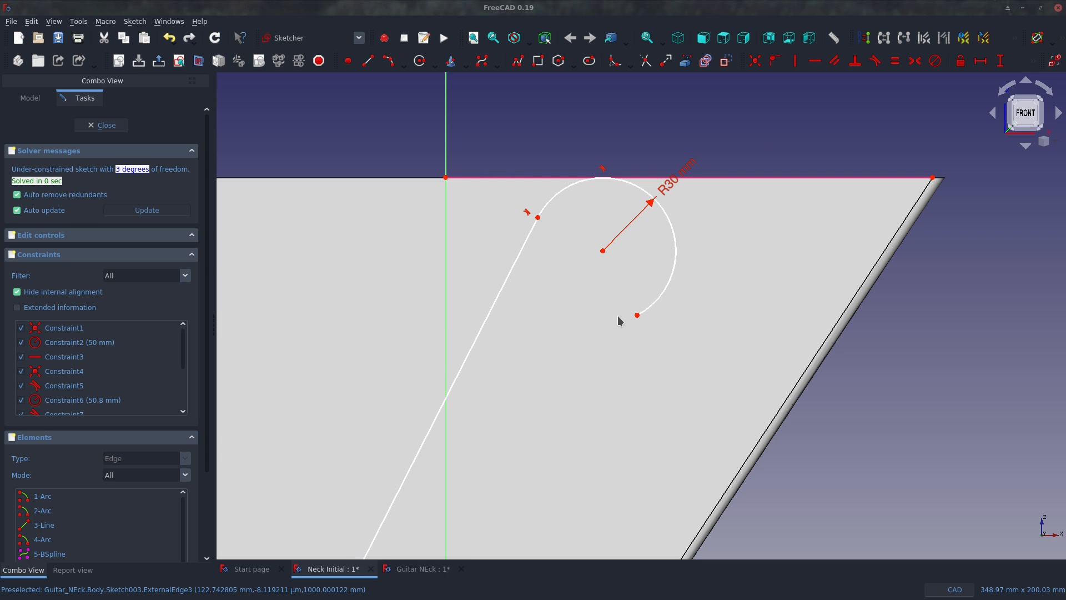
left_click_drag(636, 316, 690, 254)
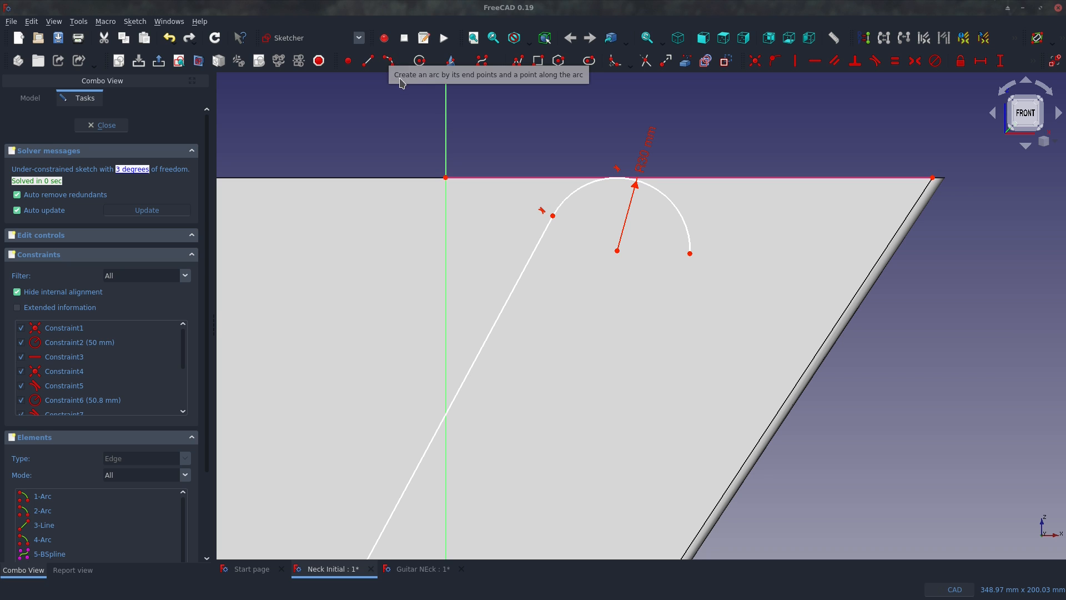
scroll(425, 101, "down", 3)
scroll(461, 131, "up", 5)
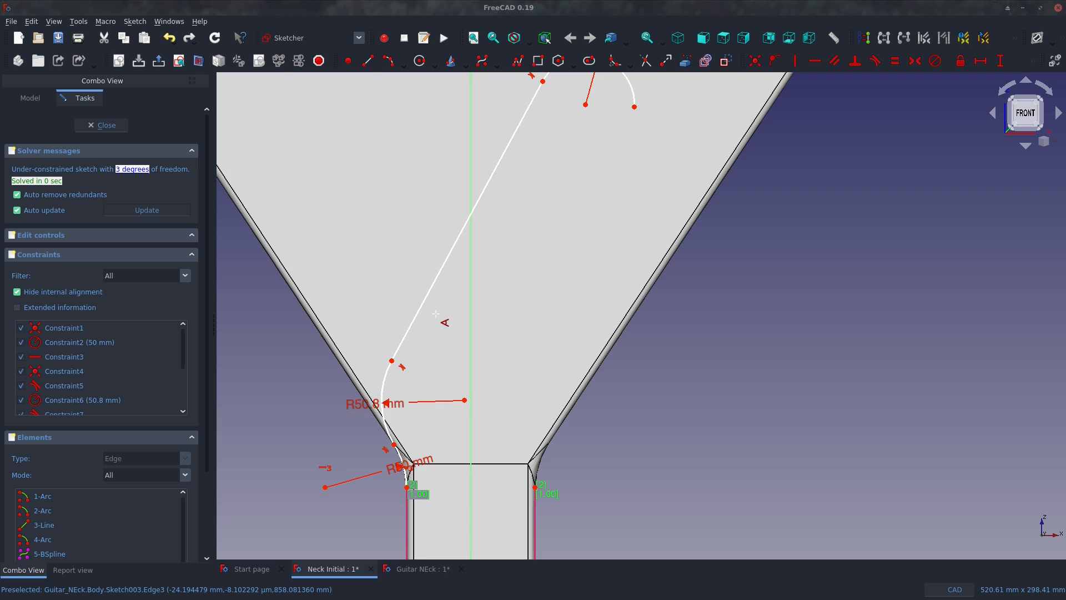
scroll(436, 314, "down", 3)
scroll(436, 314, "up", 6)
scroll(387, 492, "down", 4)
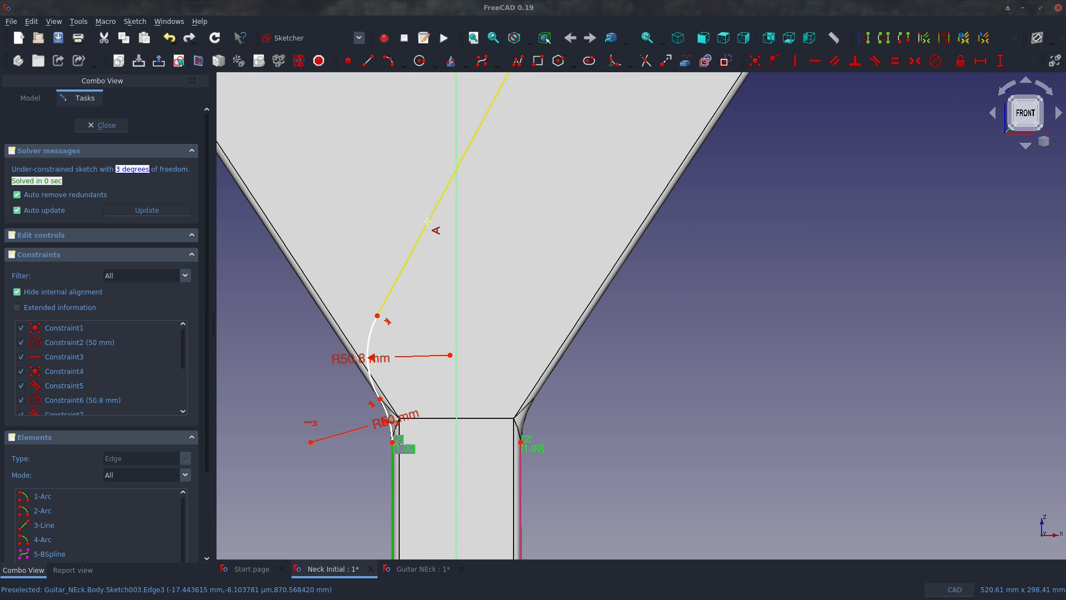
Draw a line about 100 mm long from the lower arc's bottom end down the neck's left edge and constrain it vertical.
left_click(369, 65)
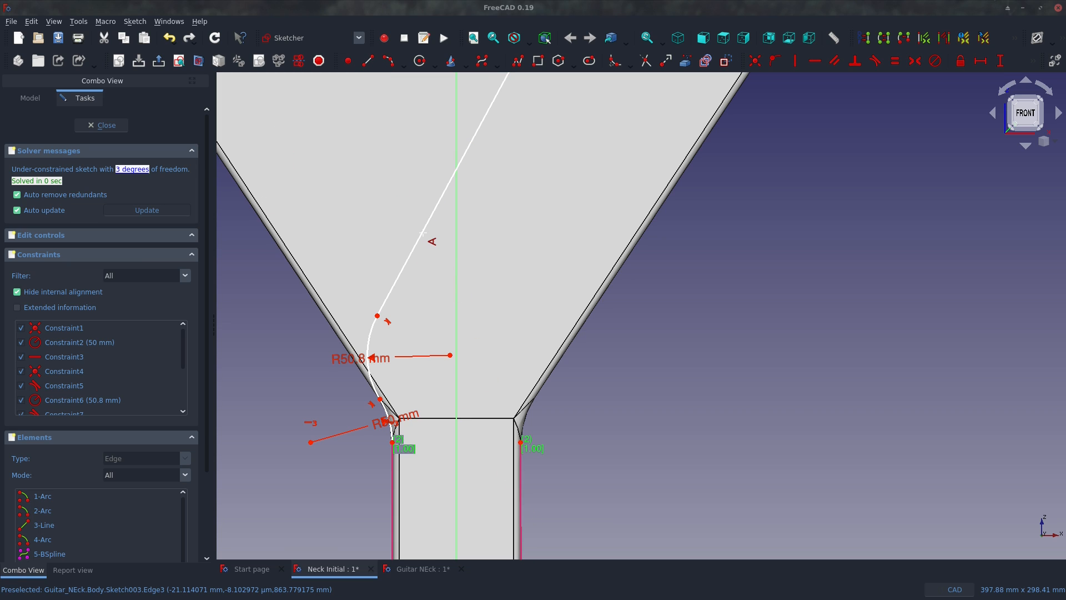
scroll(428, 334, "down", 5)
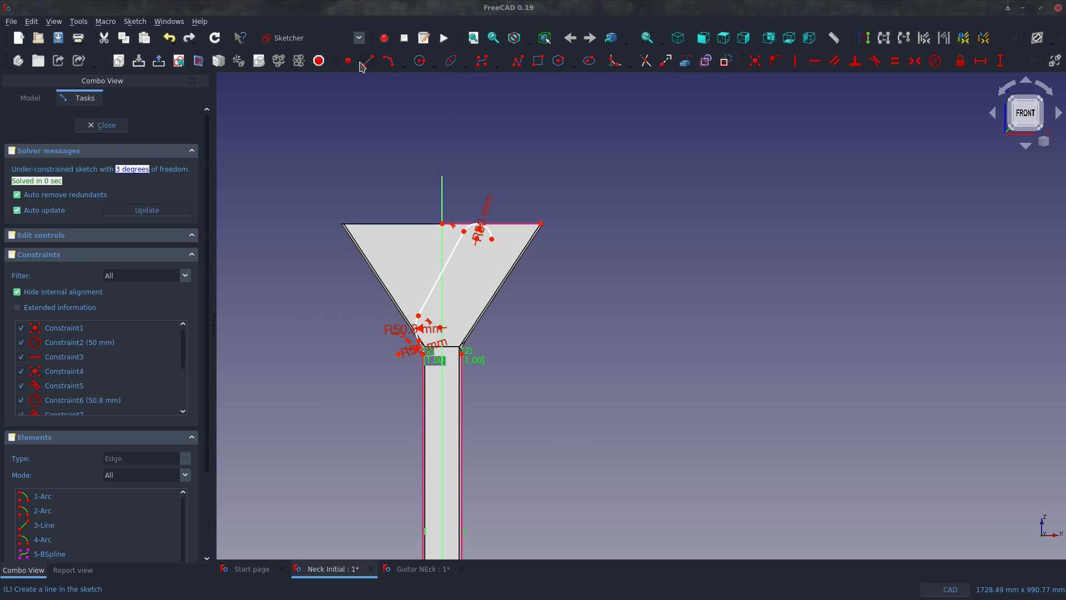
scroll(376, 419, "up", 10)
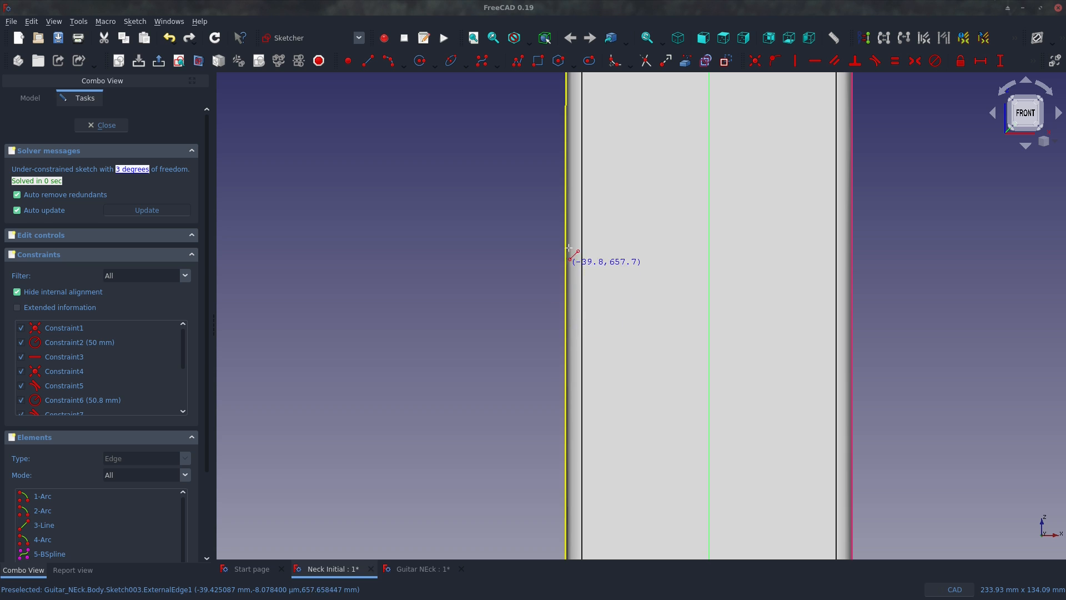
scroll(569, 261, "down", 5)
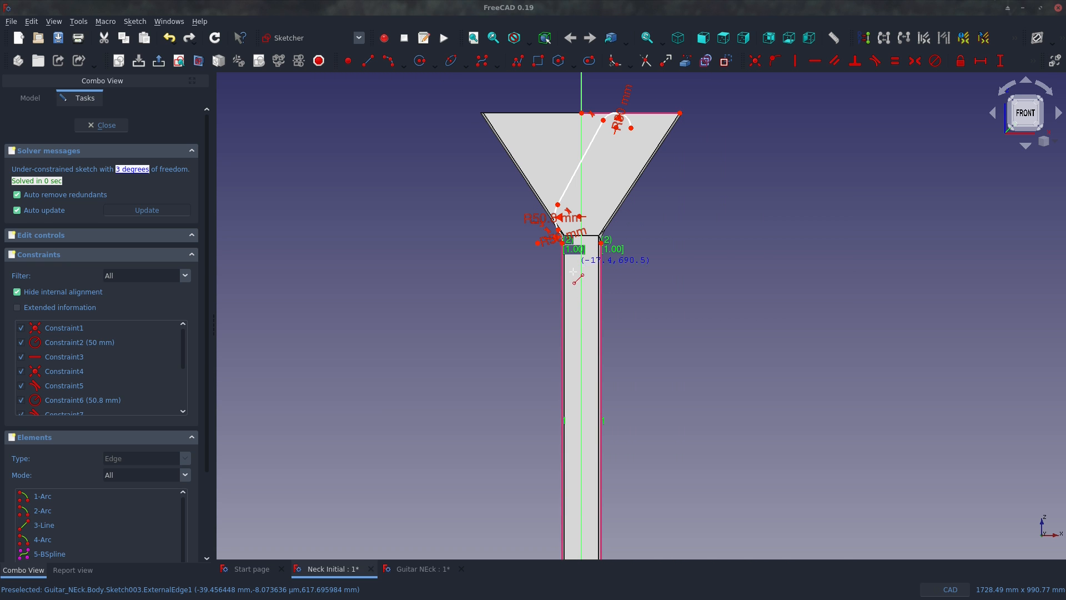
scroll(574, 394, "up", 3)
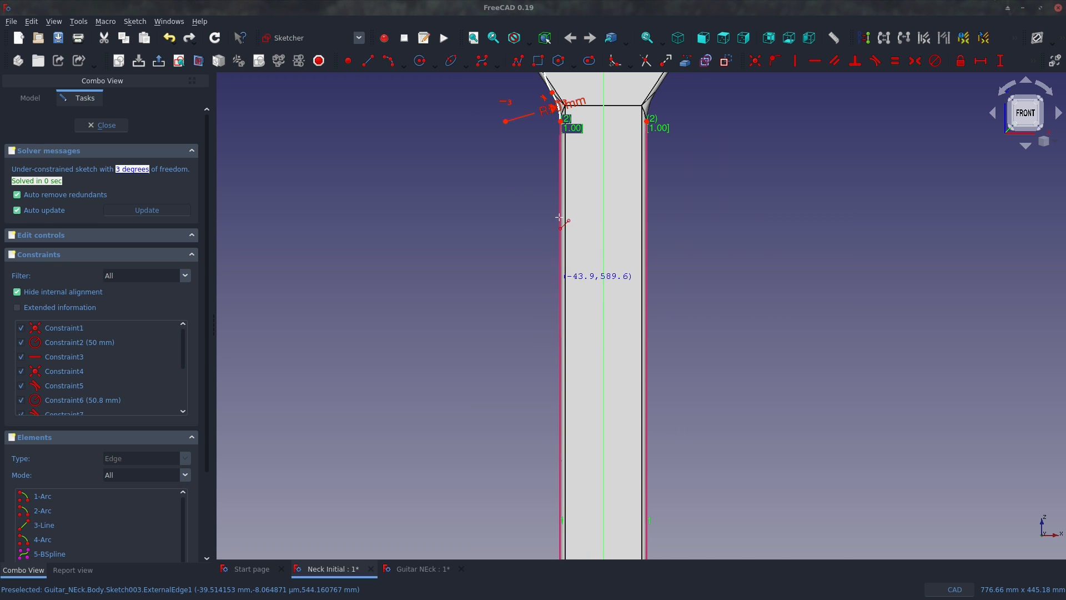
scroll(561, 219, "up", 5)
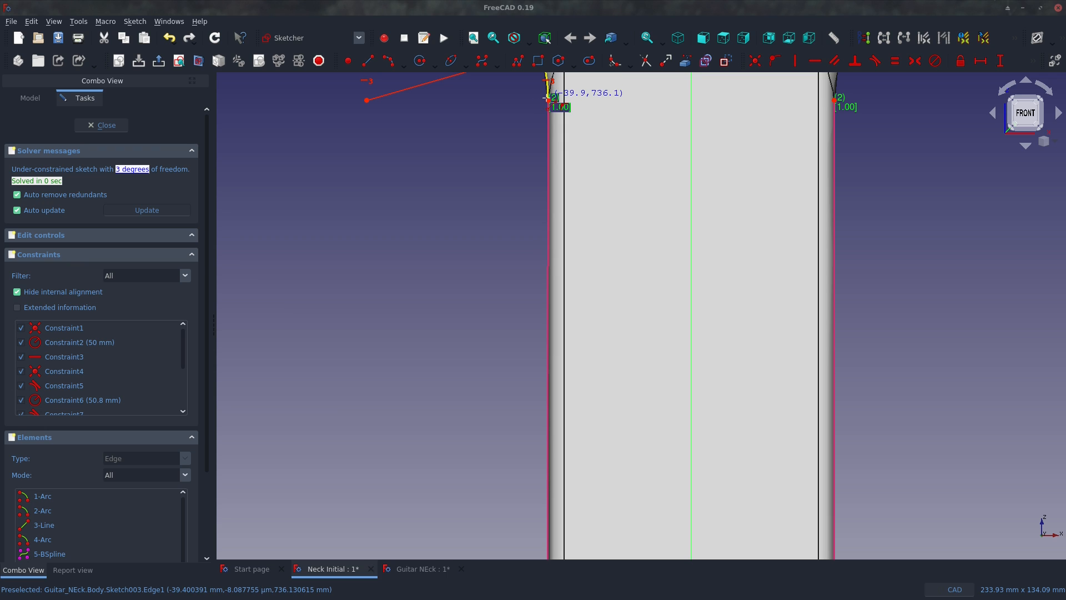
left_click(548, 100)
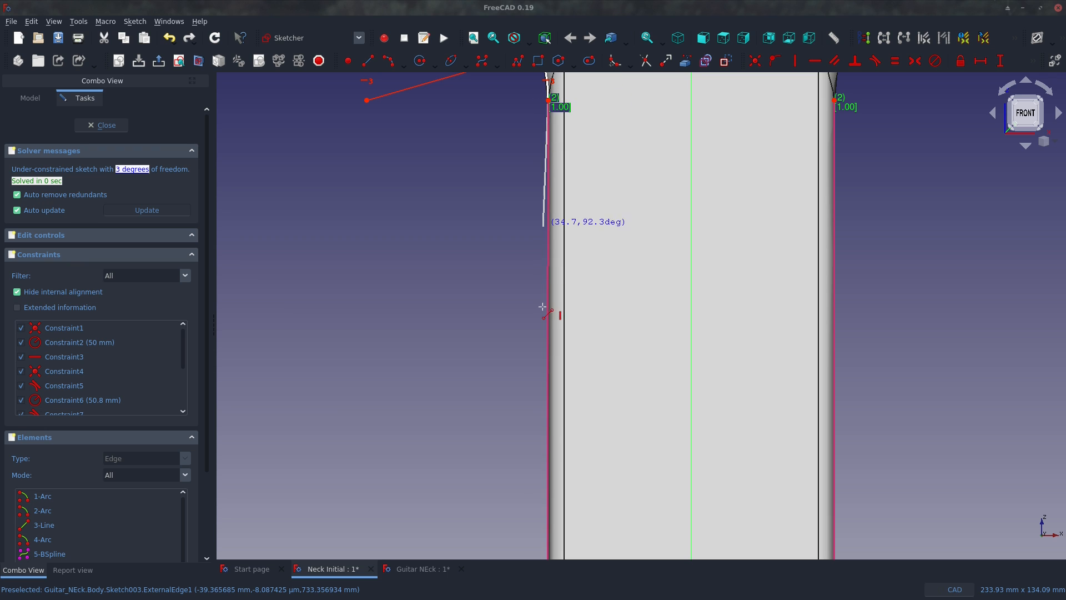
left_click(523, 477)
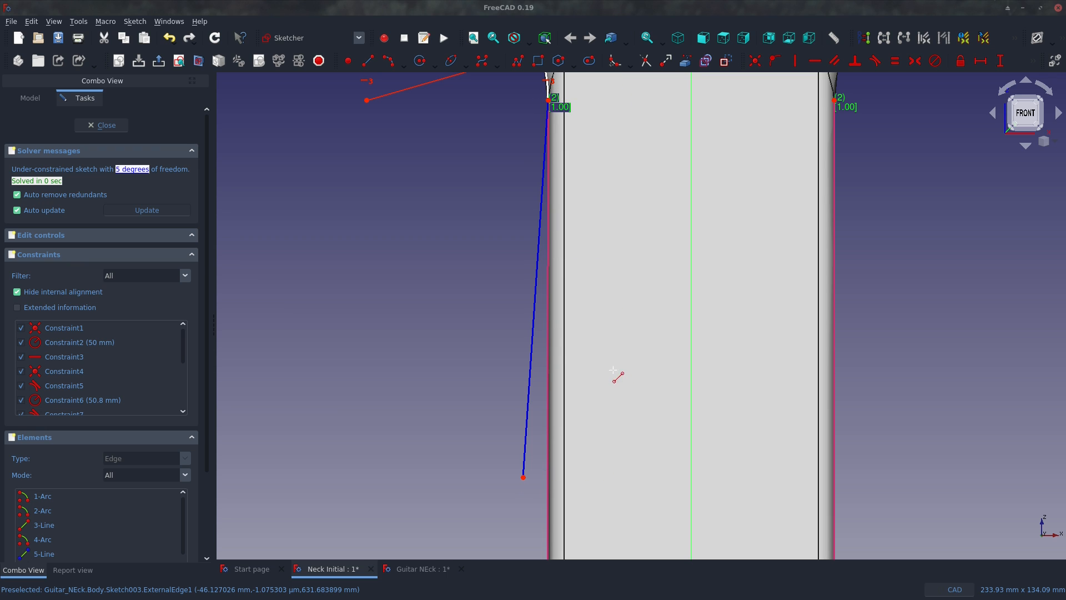
left_click(532, 328)
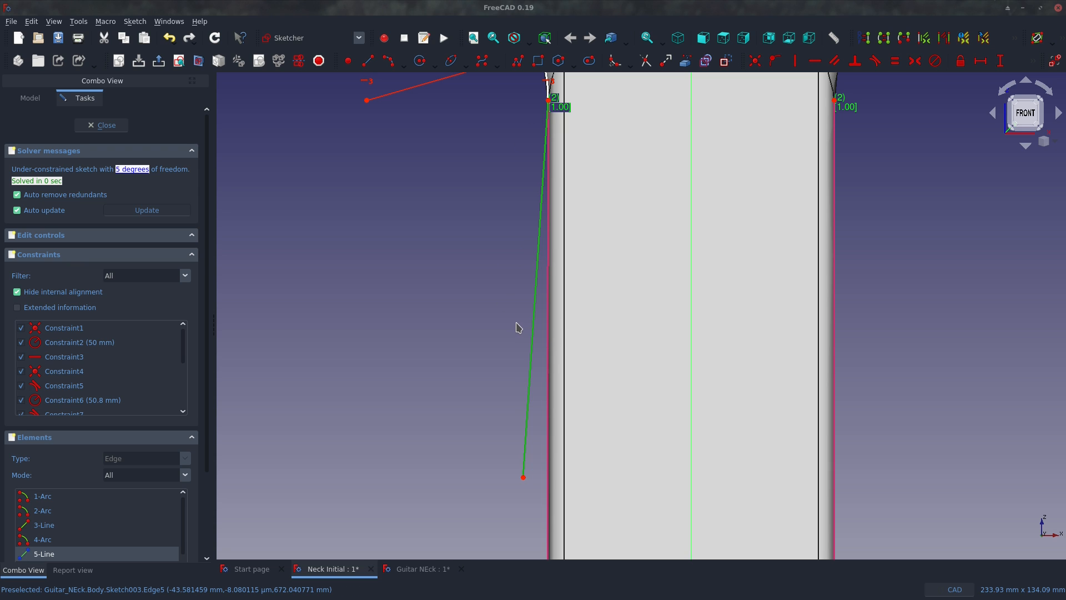
key("v")
Constrain the angle between the vertical neck line and the slanted headstock line to 150°.
scroll(382, 438, "down", 5)
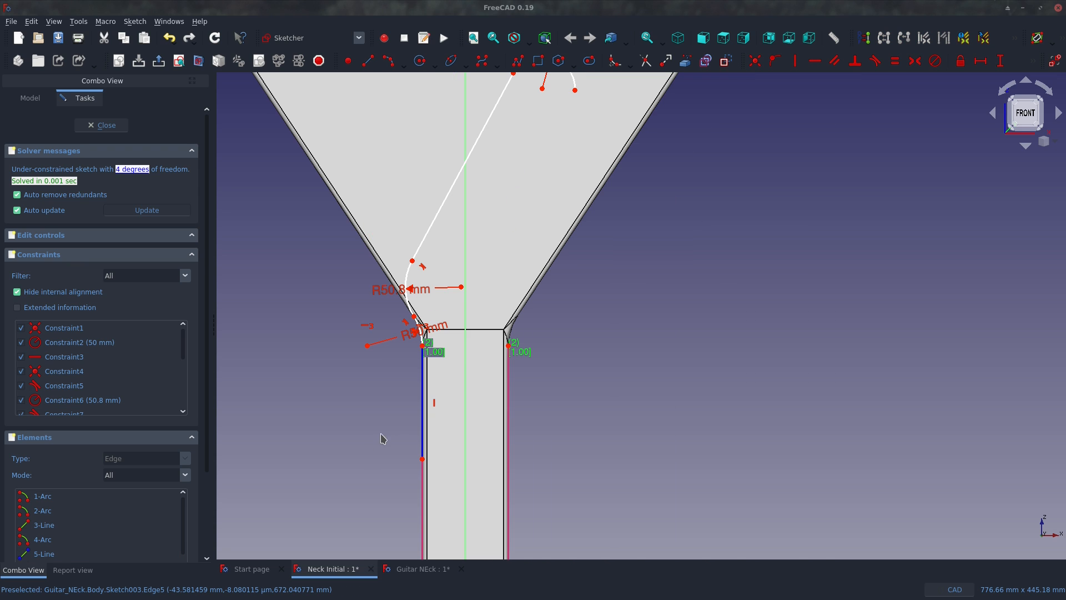
scroll(439, 263, "up", 2)
left_click(414, 444)
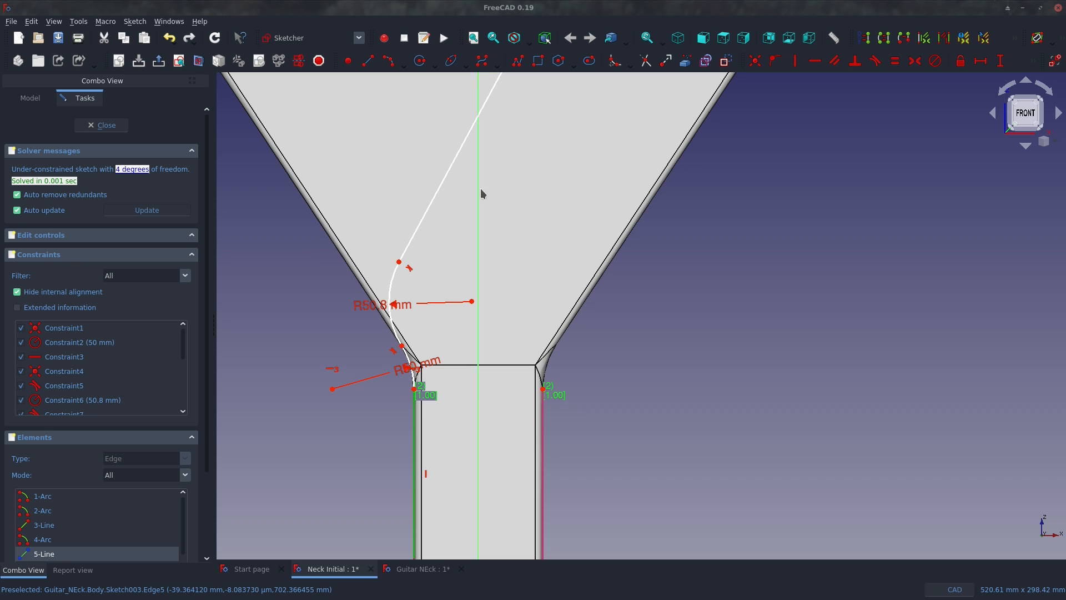
left_click(443, 179)
type("ka")
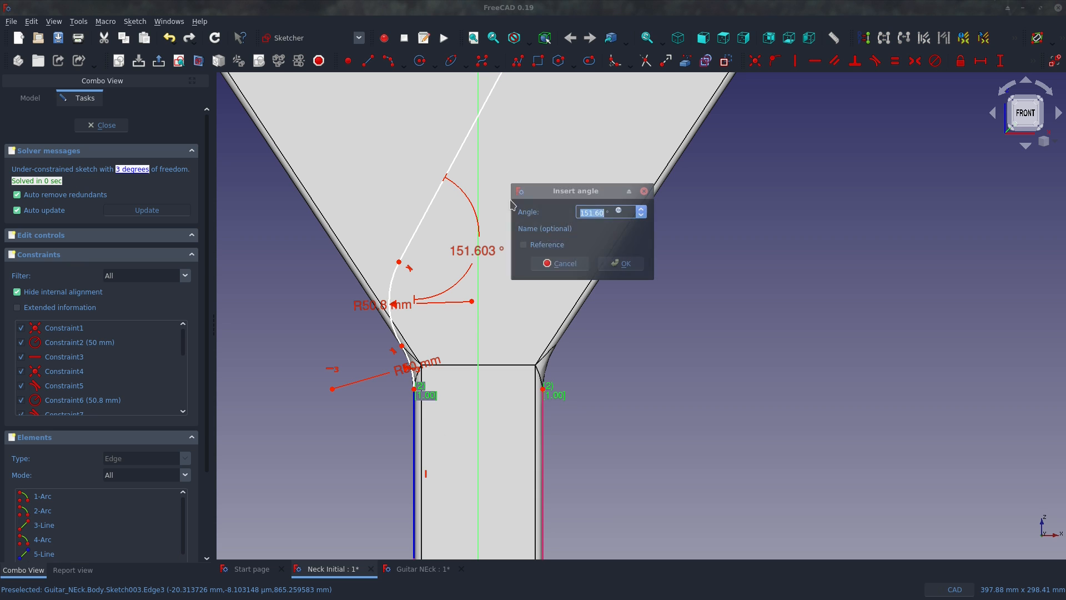
type("150")
key("Return")
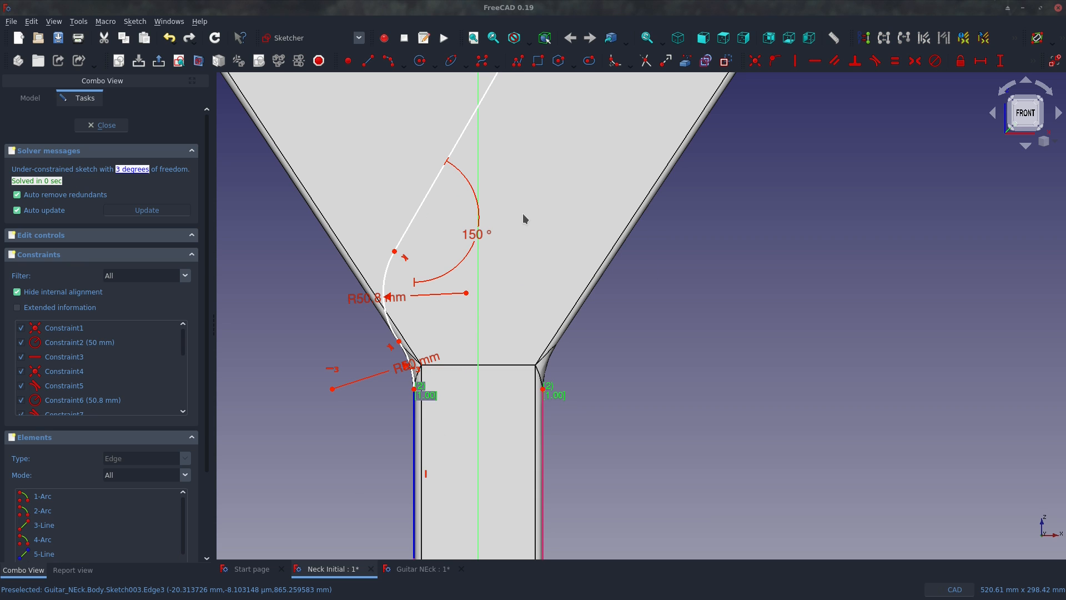
Highlight the sketch's under-constrained elements and shift the slanted line leftward to test its remaining freedom.
scroll(505, 258, "down", 3)
scroll(480, 354, "up", 4)
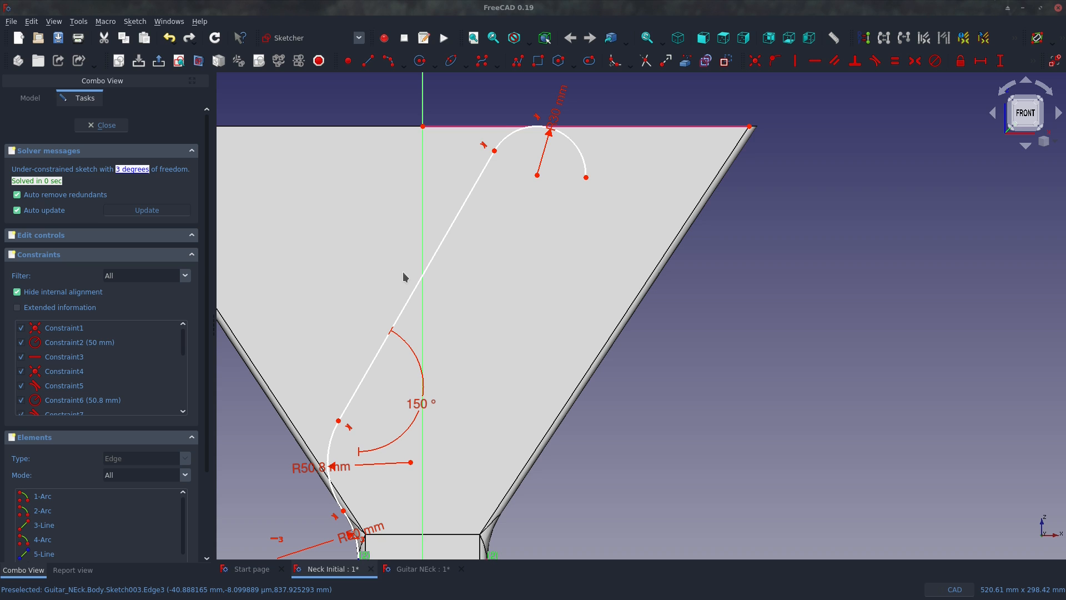
left_click(119, 170)
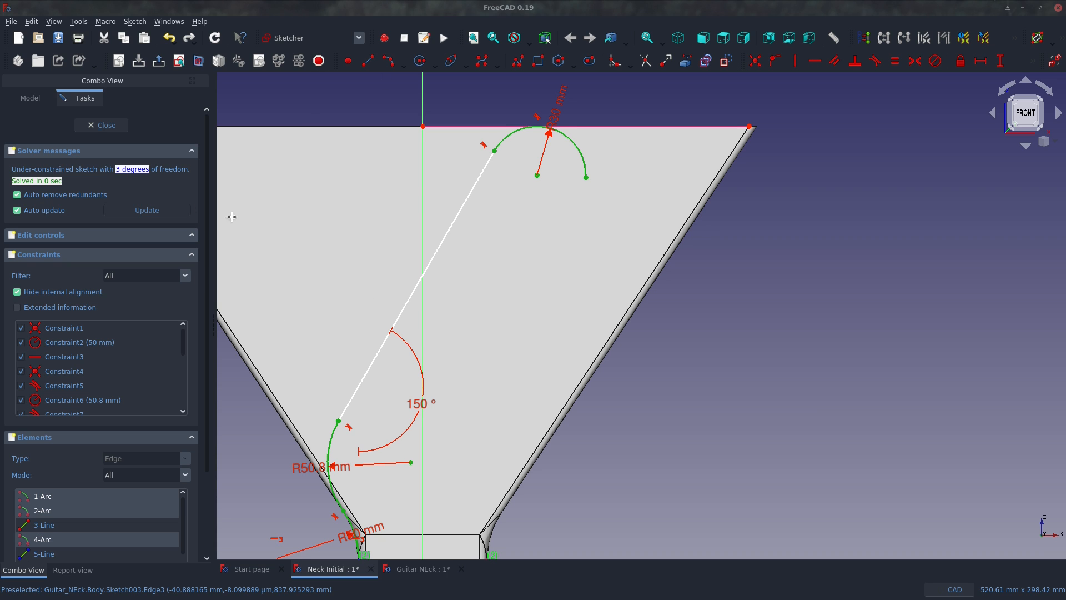
mouse_move(479, 173)
left_mouse_down()
mouse_move(391, 200)
mouse_move(555, 222)
mouse_move(383, 206)
mouse_move(478, 245)
left_mouse_up()
scroll(477, 251, "down", 4)
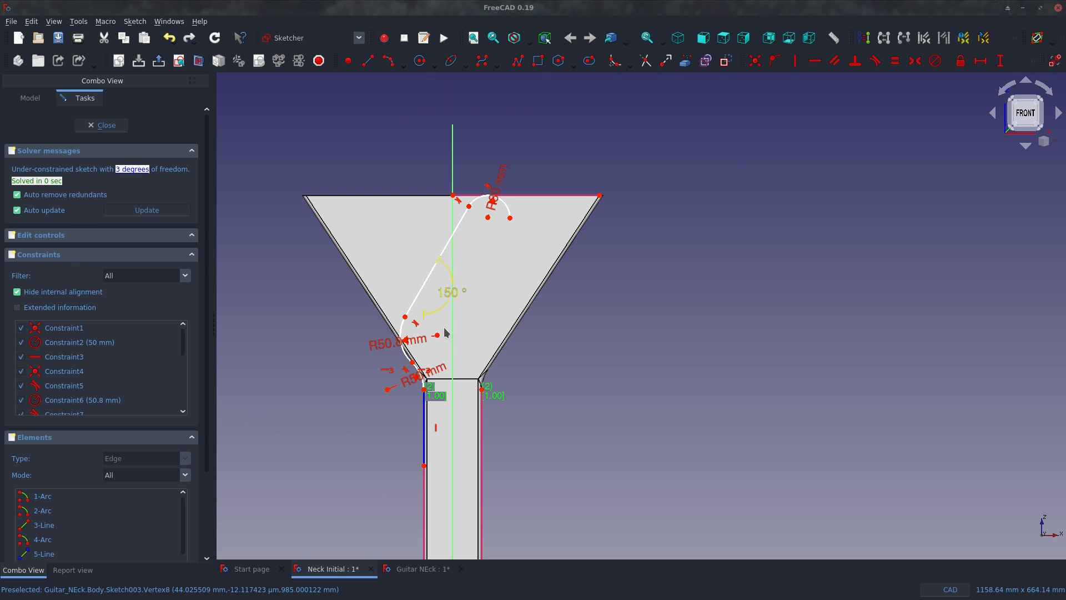
Slide the junction of the 50 mm and 50.8 mm arcs down along the neck flare, near the fillet corner on the left.
scroll(418, 376, "up", 10)
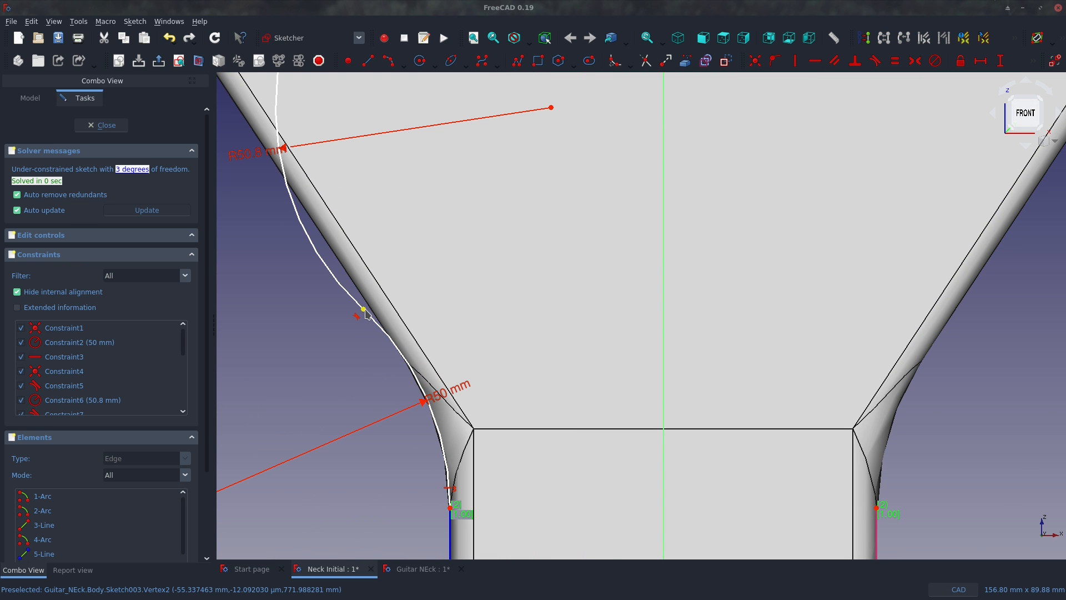
mouse_move(367, 312)
left_mouse_down()
mouse_move(452, 368)
mouse_move(462, 394)
mouse_move(356, 360)
left_mouse_up()
left_click_drag(368, 317, 432, 386)
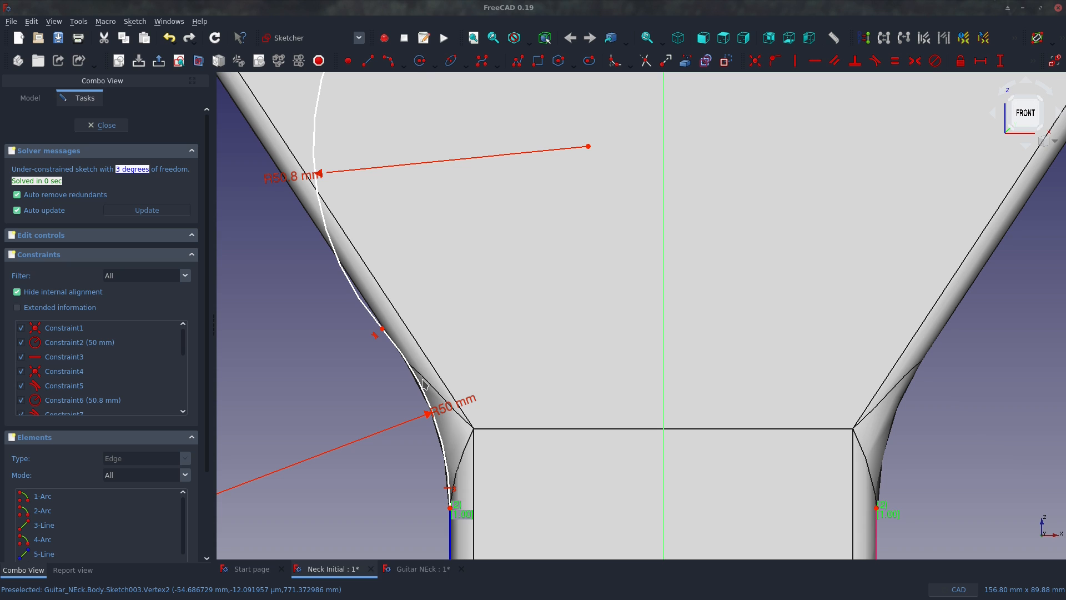
scroll(424, 383, "down", 2)
left_click_drag(373, 135, 455, 236)
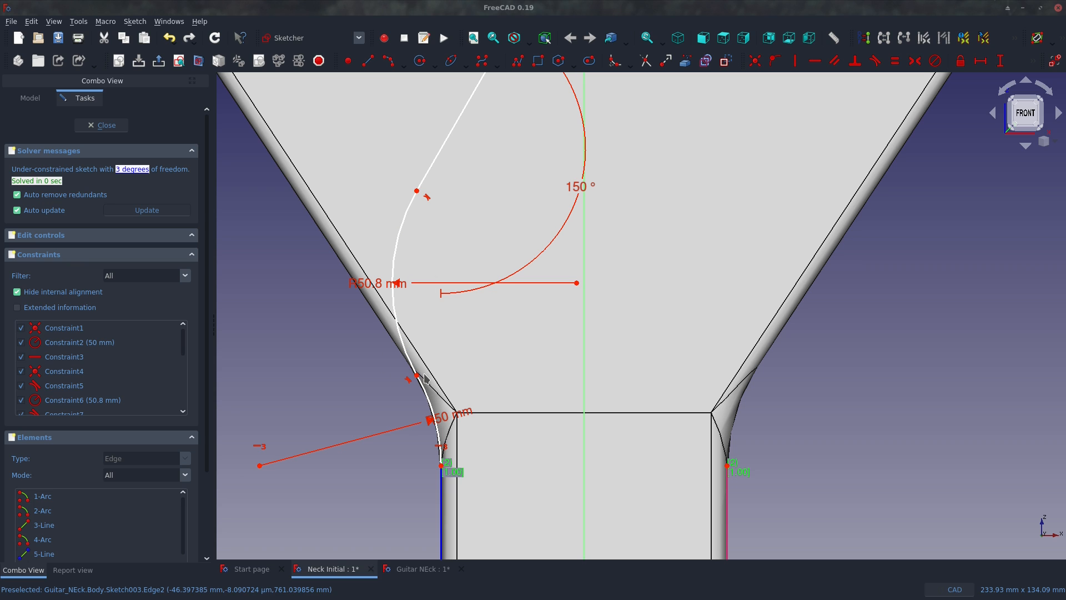
scroll(418, 378, "down", 8)
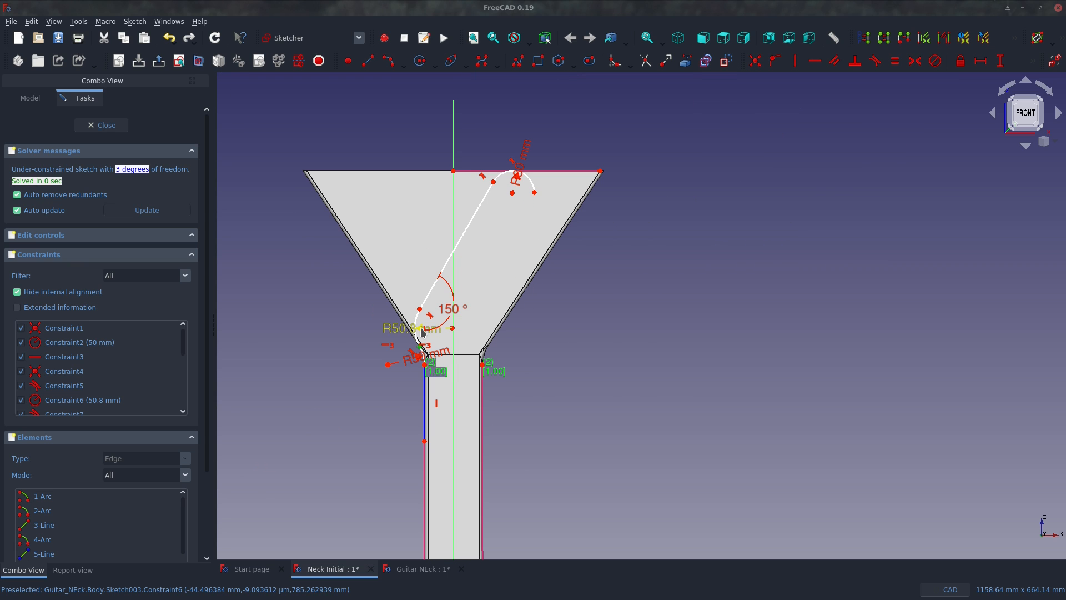
scroll(415, 277, "up", 4)
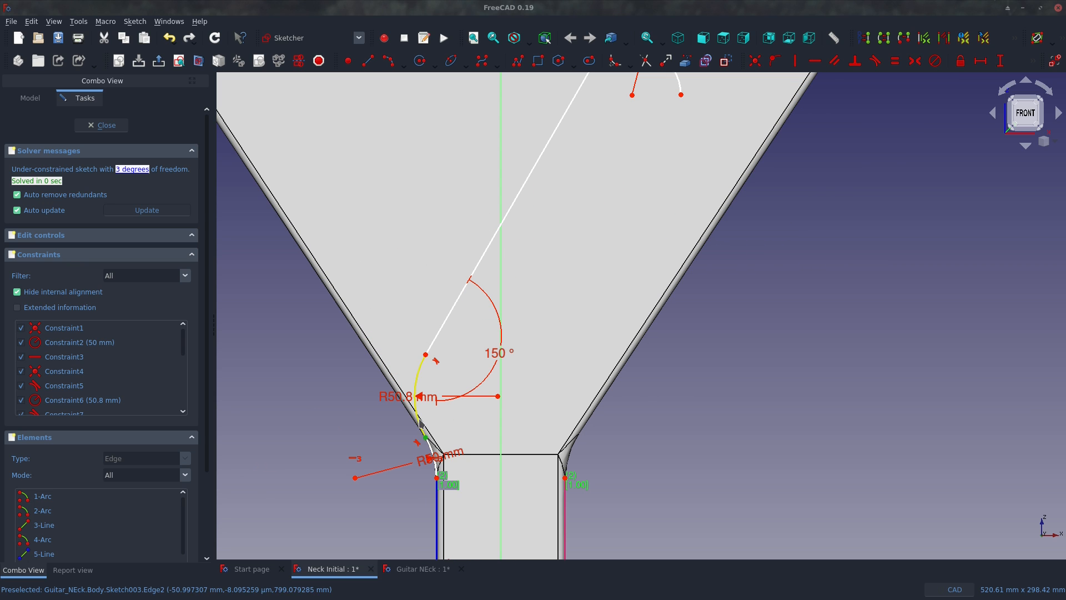
Set the lower arc's radius to 75 mm and try sliding its junction with the 50.8 mm arc along the flare.
double_click(460, 459)
key("Return")
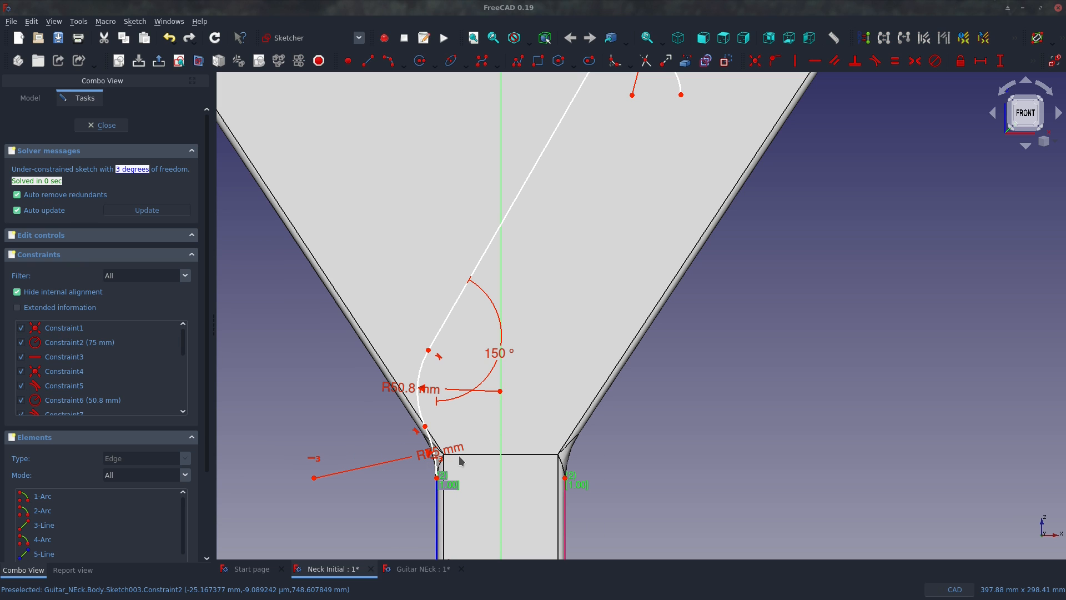
scroll(425, 454, "up", 4)
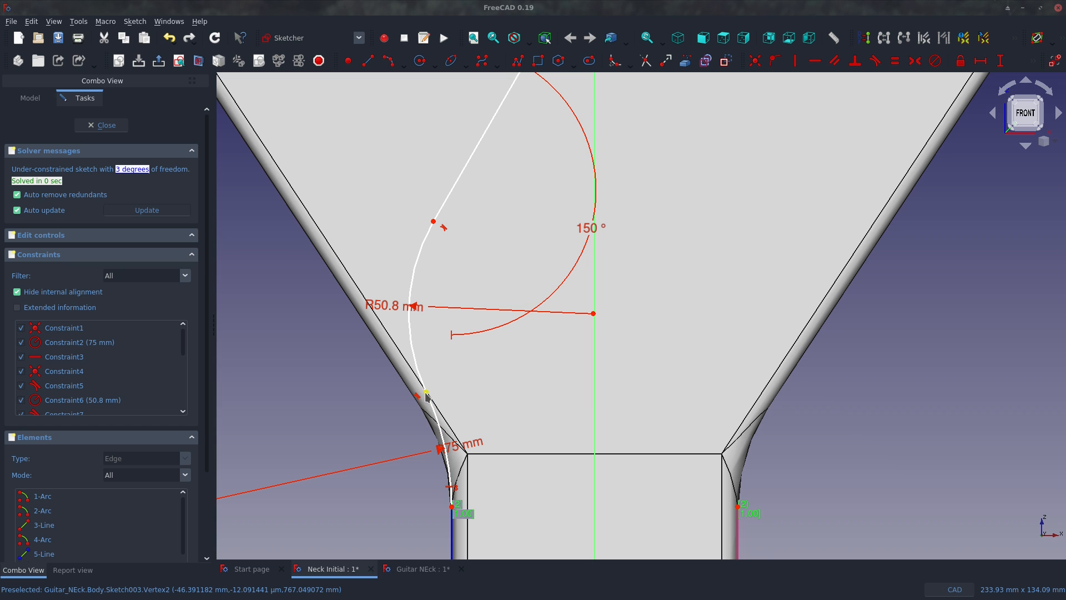
mouse_move(425, 392)
left_mouse_down()
mouse_move(373, 298)
mouse_move(380, 305)
left_mouse_up()
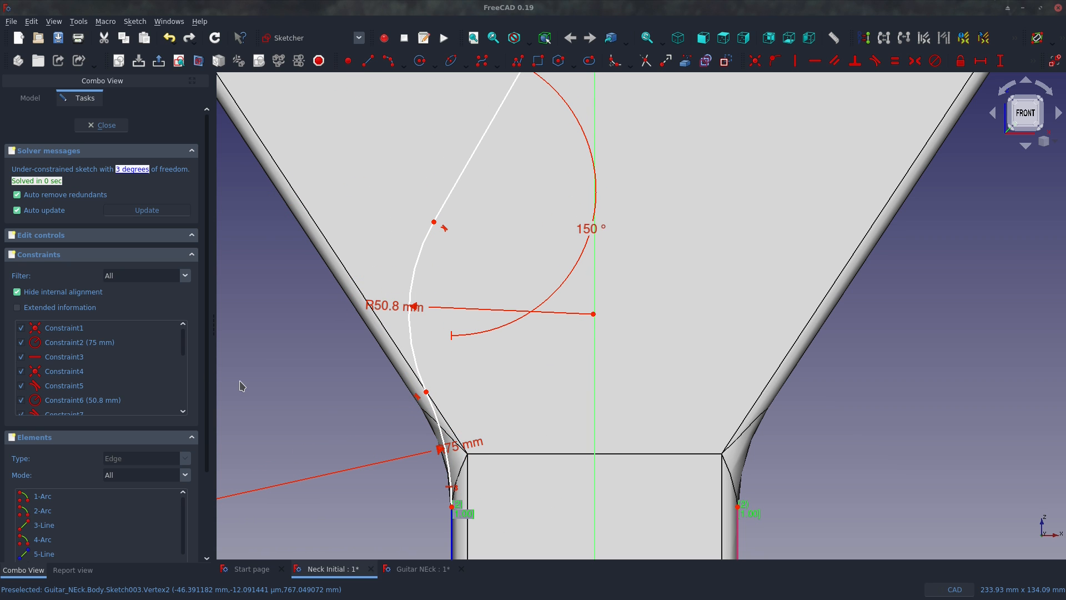
Set the lower arc's radius back to 50 mm.
double_click(470, 445)
type("50")
key("Return")
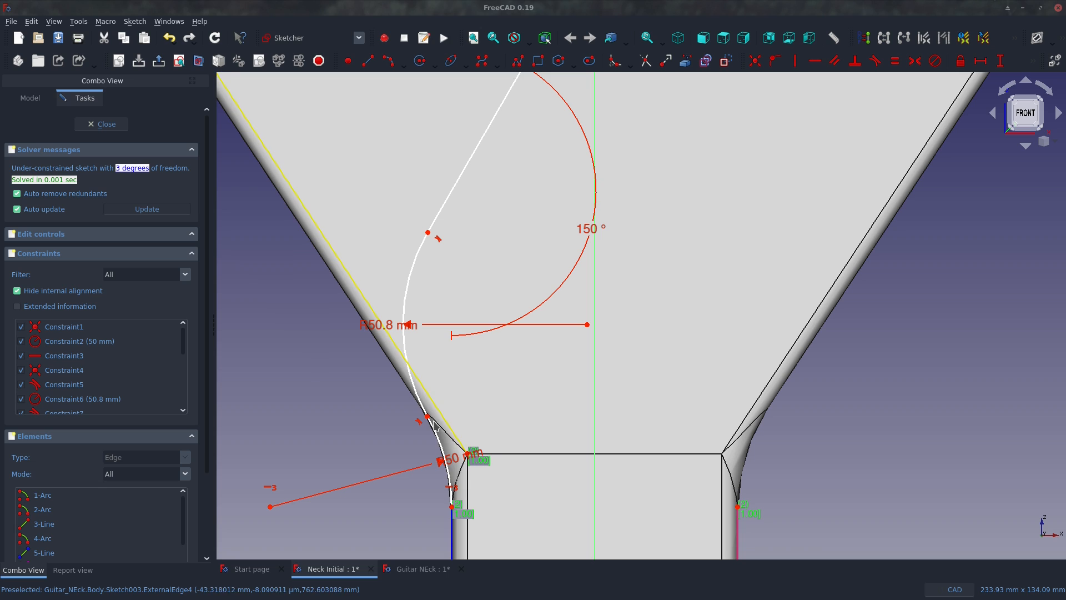
Link the outer fillet edge along the headstock's left slanted side as external geometry.
left_click(390, 362)
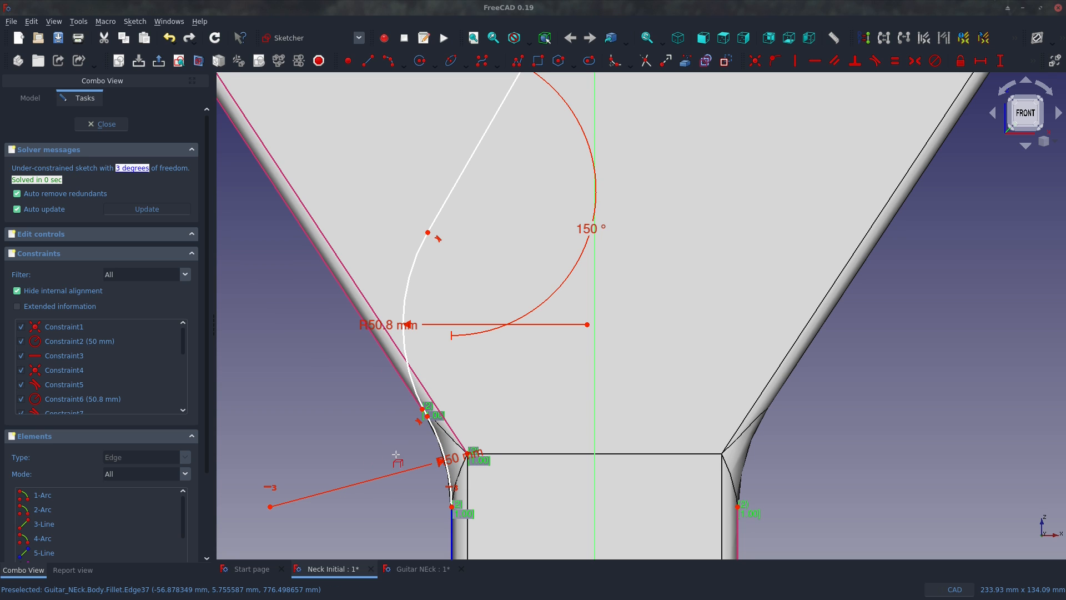
Try making the lower 50 mm arc tangent to the linked outer fillet edge, and remove that linked edge from the sketch.
left_click(398, 371)
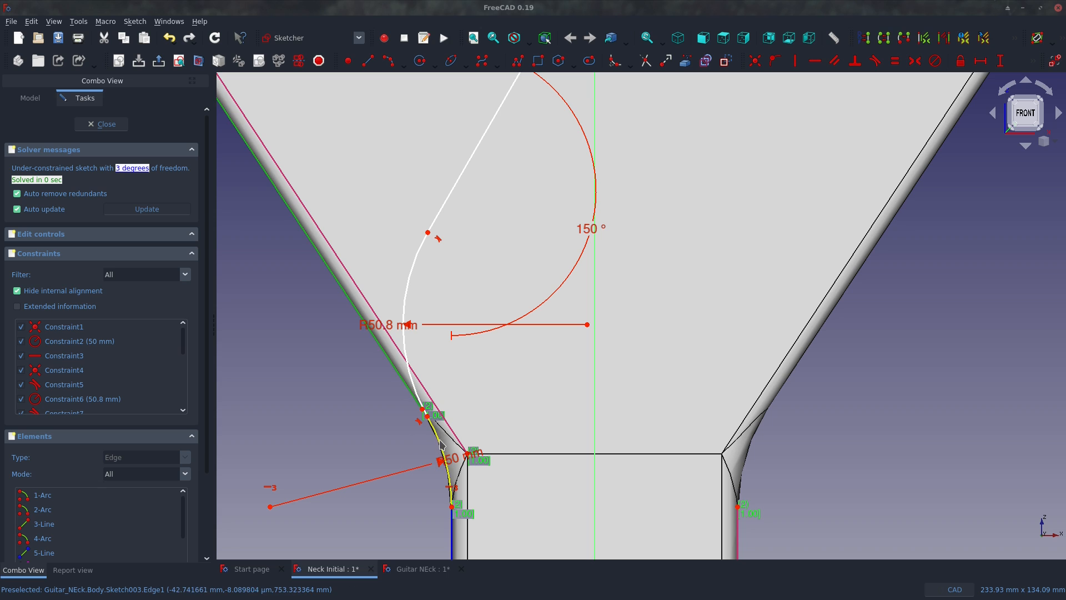
left_click(441, 444)
key("t")
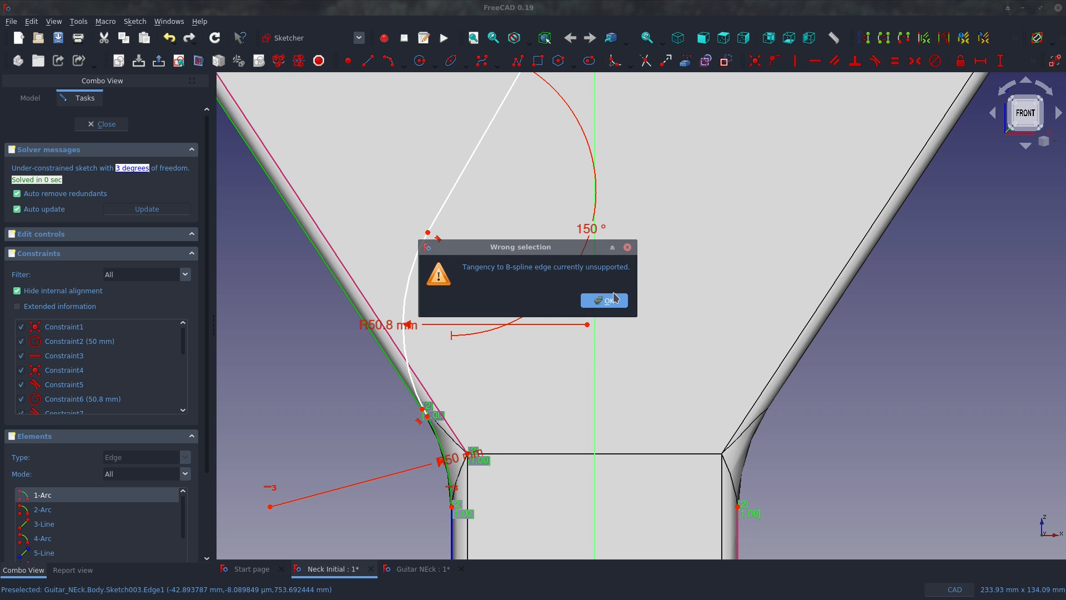
left_click(603, 300)
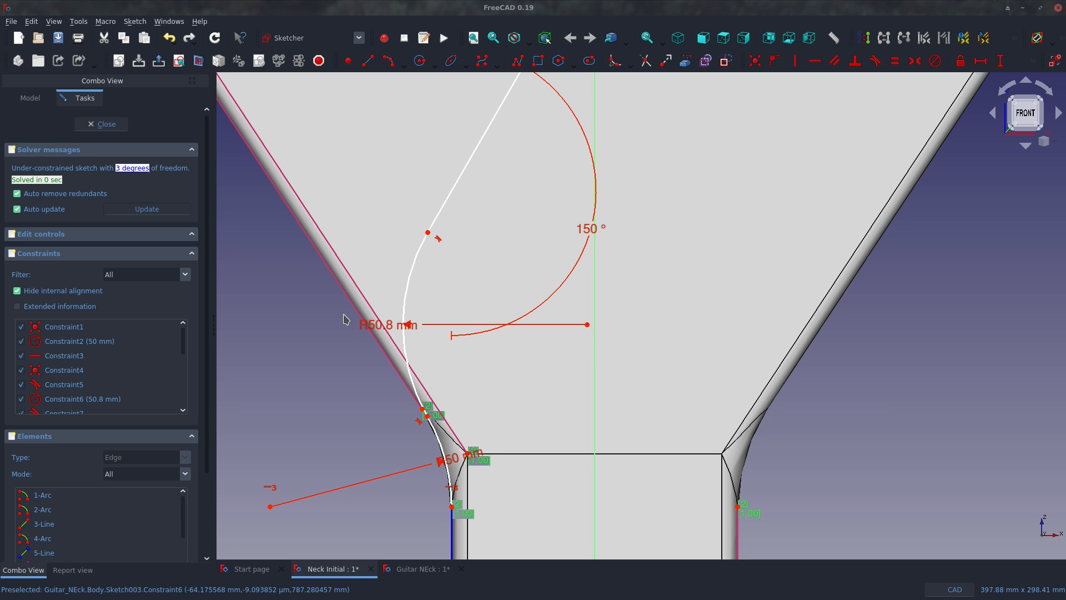
left_click(342, 291)
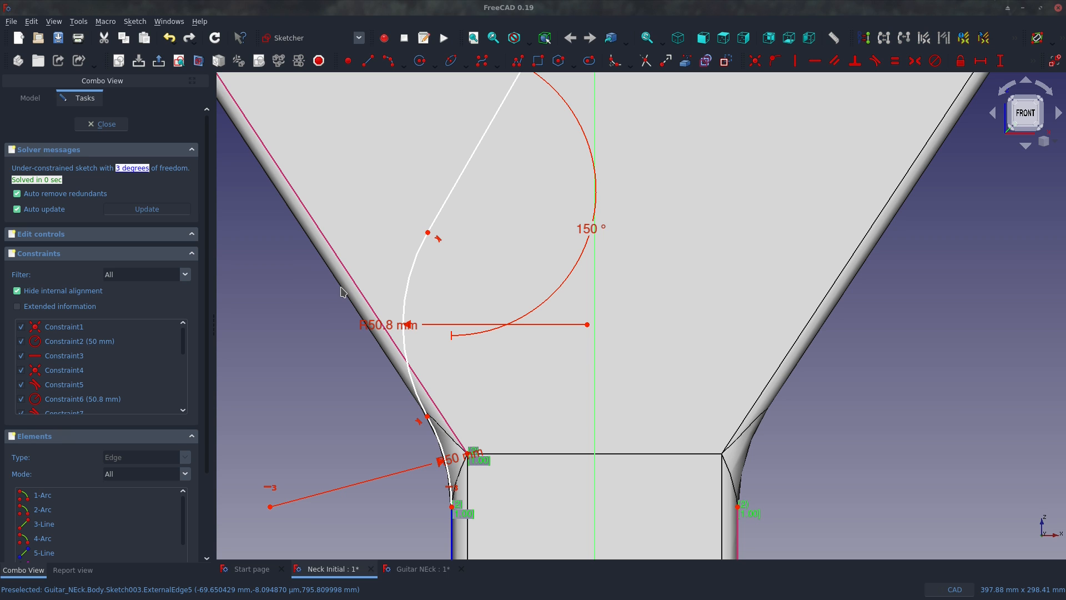
Constrain the junction of the 50 mm and 50.8 mm arcs with a vertical distance of 760 mm.
scroll(387, 403, "up", 2)
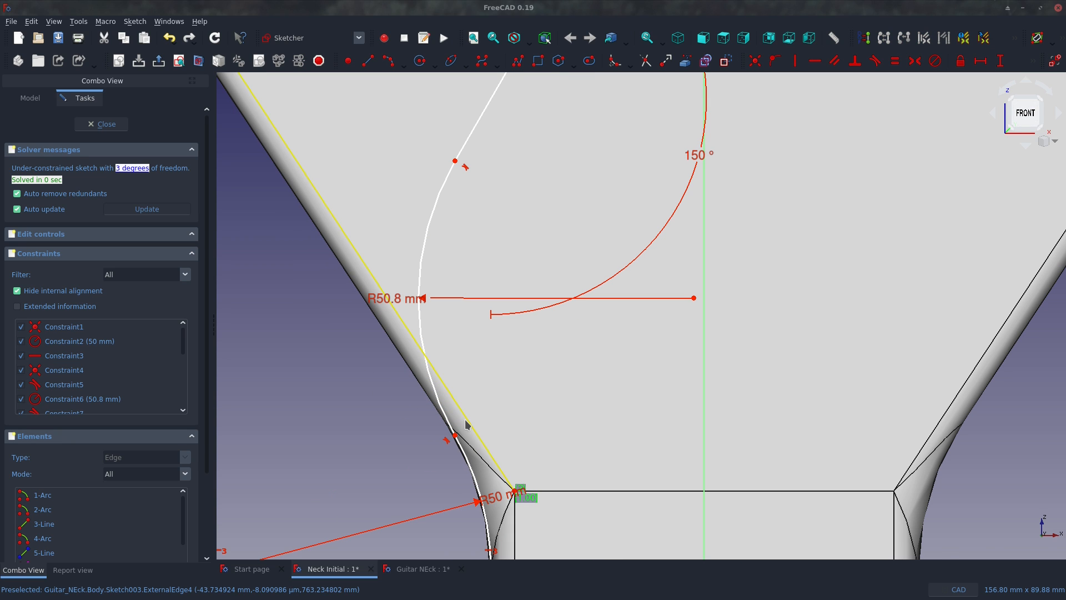
left_click(371, 452)
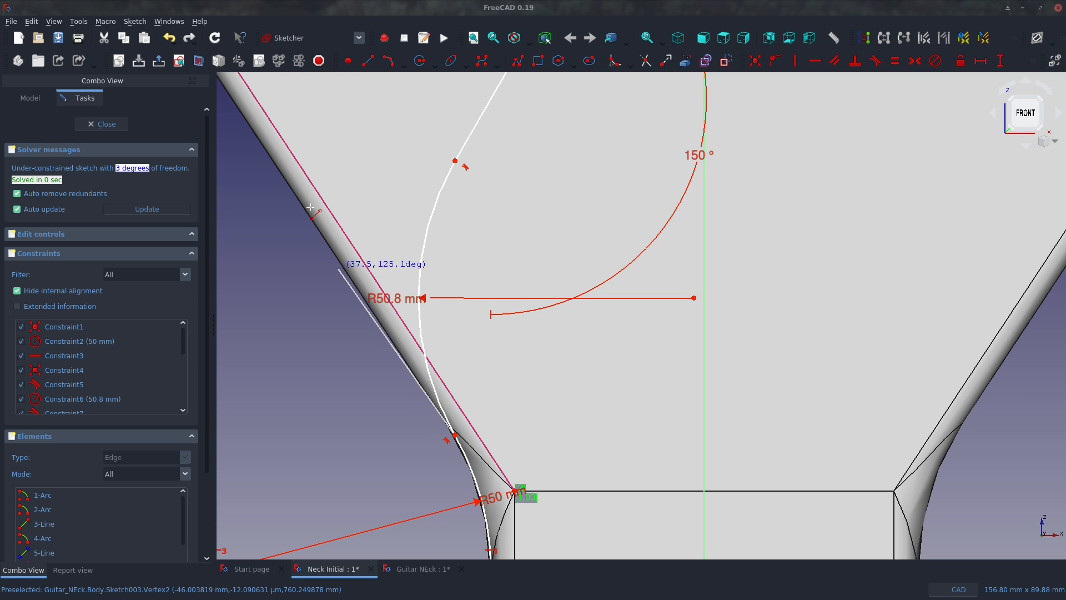
left_click(456, 436)
scroll(566, 309, "down", 4)
key("i")
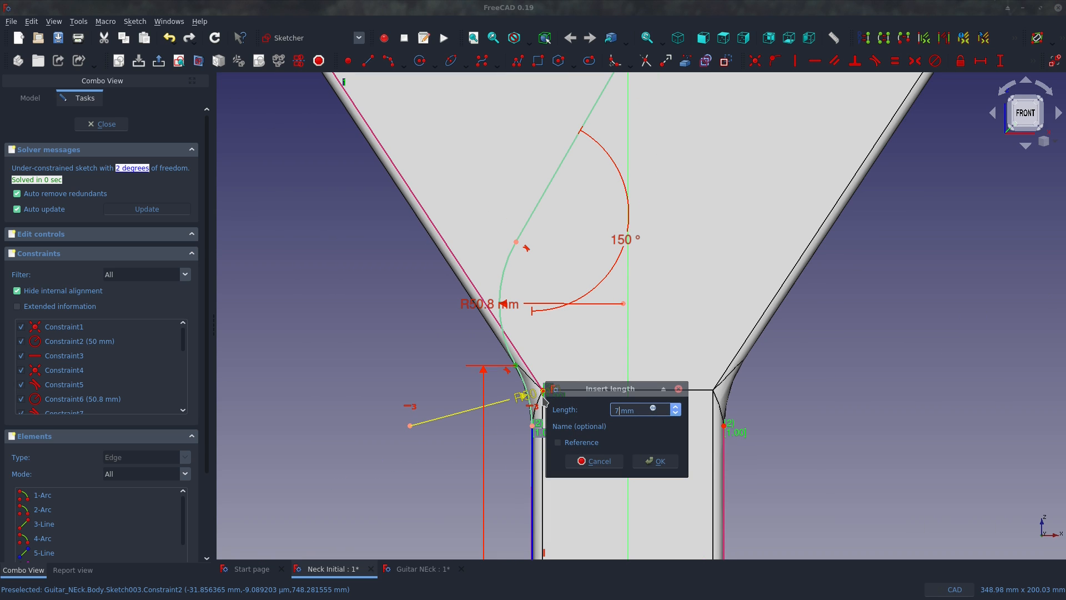
key("Return")
scroll(474, 398, "down", 6)
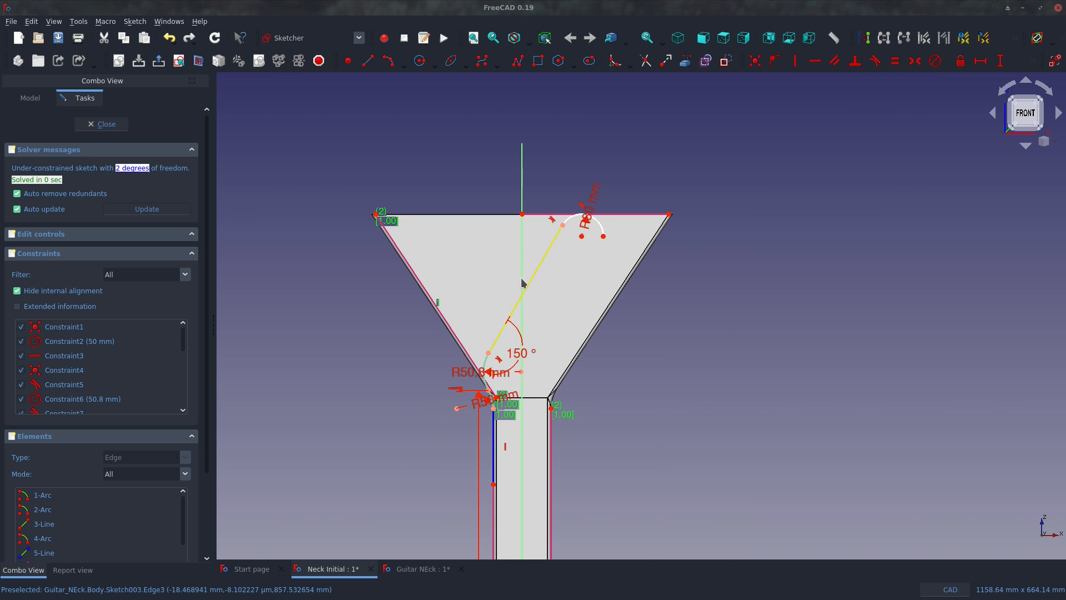
Try moving the free end of the 30 mm arc at the headstock's top edge.
scroll(524, 277, "up", 4)
scroll(626, 205, "up", 4)
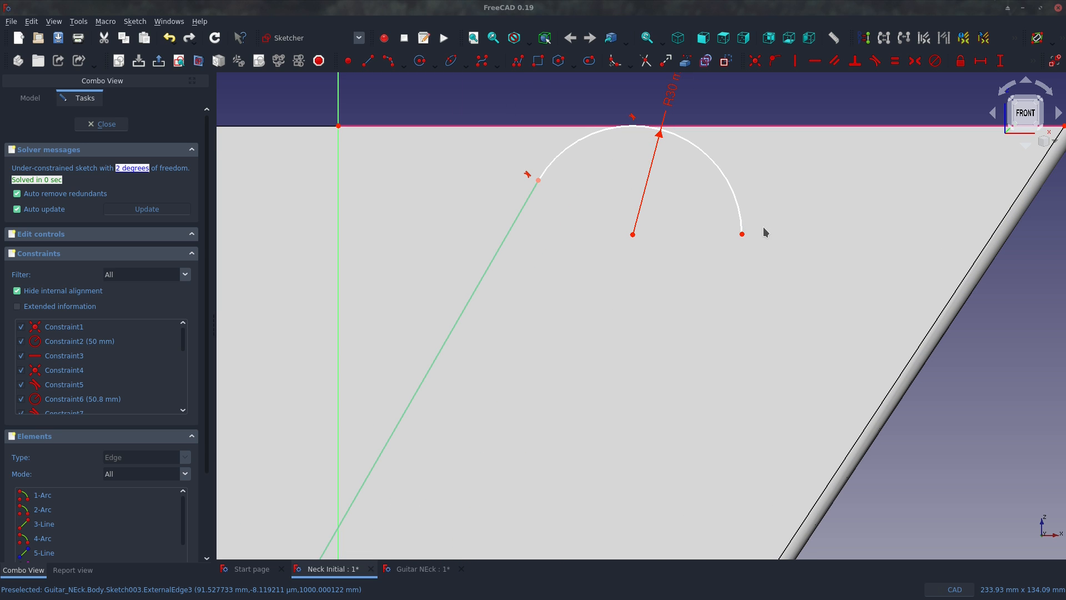
mouse_move(740, 233)
left_mouse_down()
mouse_move(757, 300)
mouse_move(728, 195)
mouse_move(726, 239)
left_mouse_up()
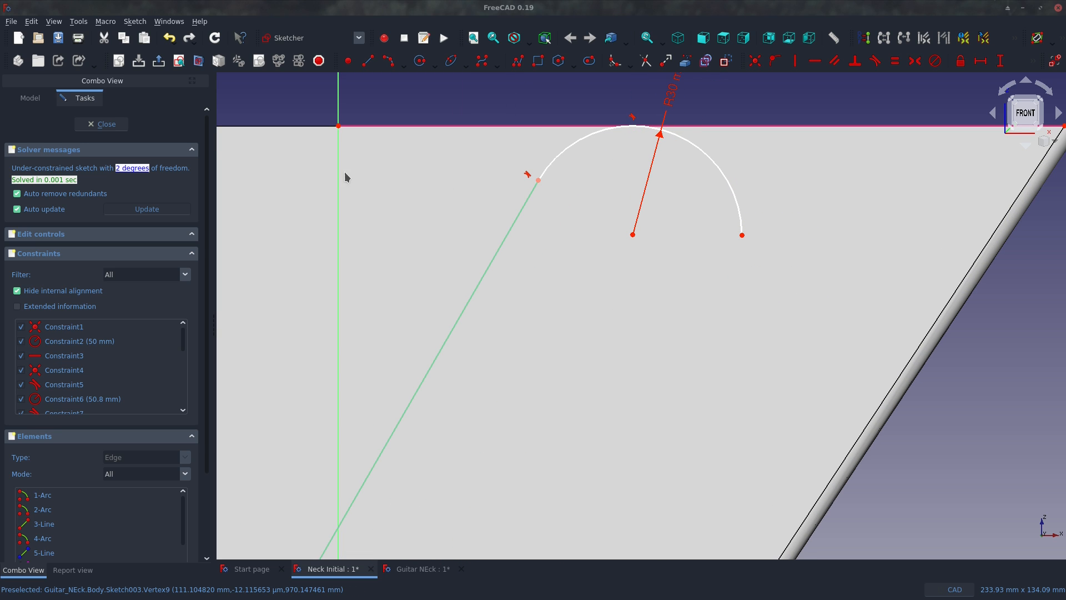
Select the geometry that still has degrees of freedom and examine the outline for the unconstrained elements.
left_click(124, 171)
scroll(543, 135, "down", 6)
scroll(393, 436, "up", 2)
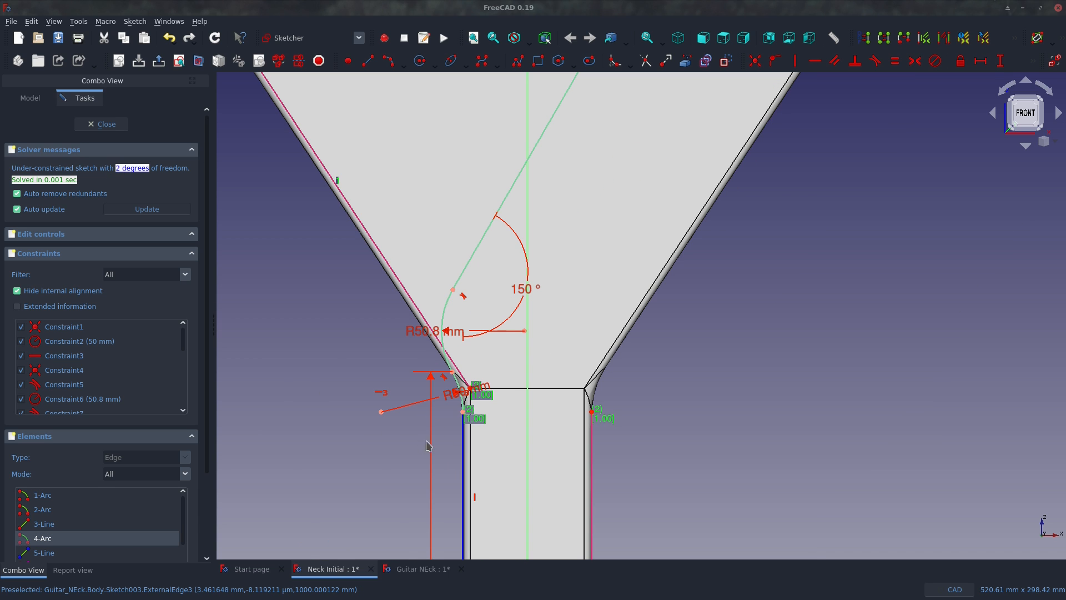
scroll(489, 428, "up", 3)
scroll(555, 252, "down", 7)
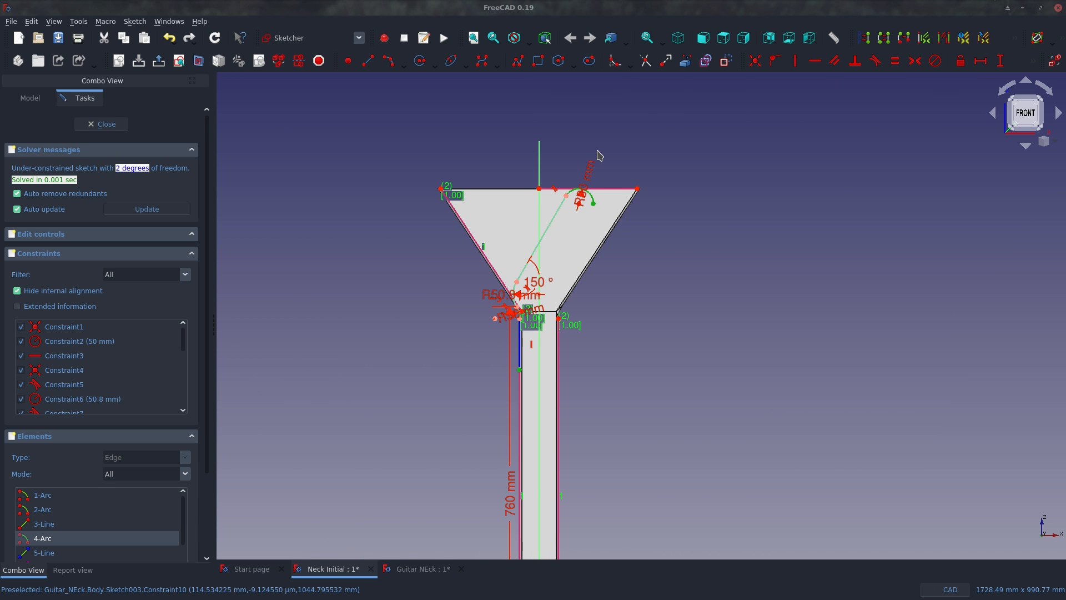
scroll(613, 224, "up", 3)
scroll(616, 223, "up", 3)
left_click(515, 316)
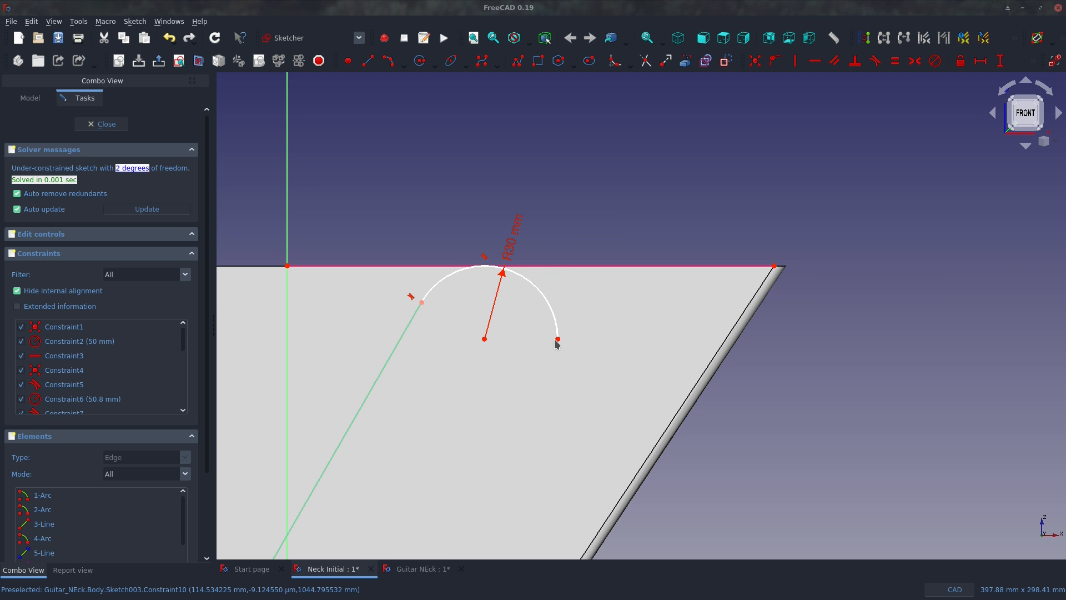
Slide the free end of the 30 mm arc along its curve, leaving it nearly level with the arc's center.
left_click_drag(556, 339, 451, 325)
mouse_move(577, 355)
left_mouse_down()
mouse_move(518, 373)
mouse_move(572, 348)
left_mouse_up()
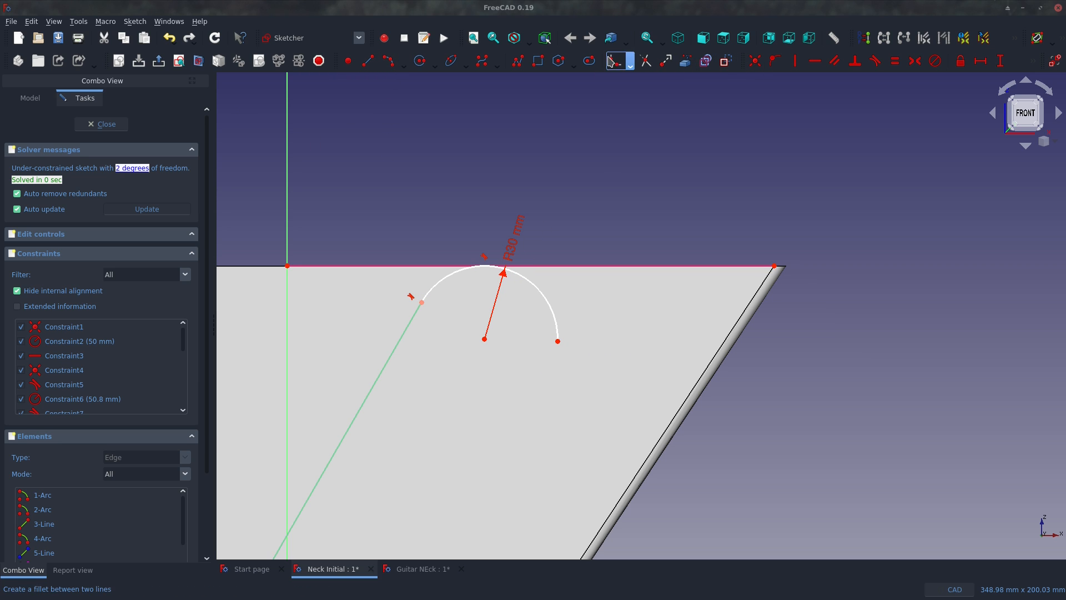
left_click(706, 63)
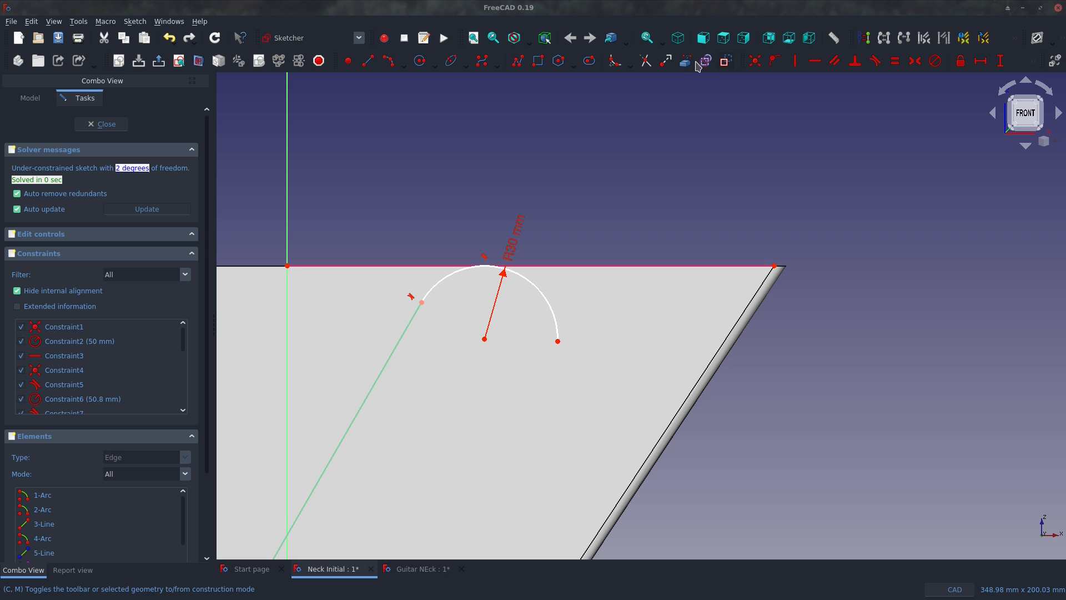
Draw an arc by endpoints and rim point from the 30 mm arc's free end down the headstock, bulging outward to the right.
left_click(389, 60)
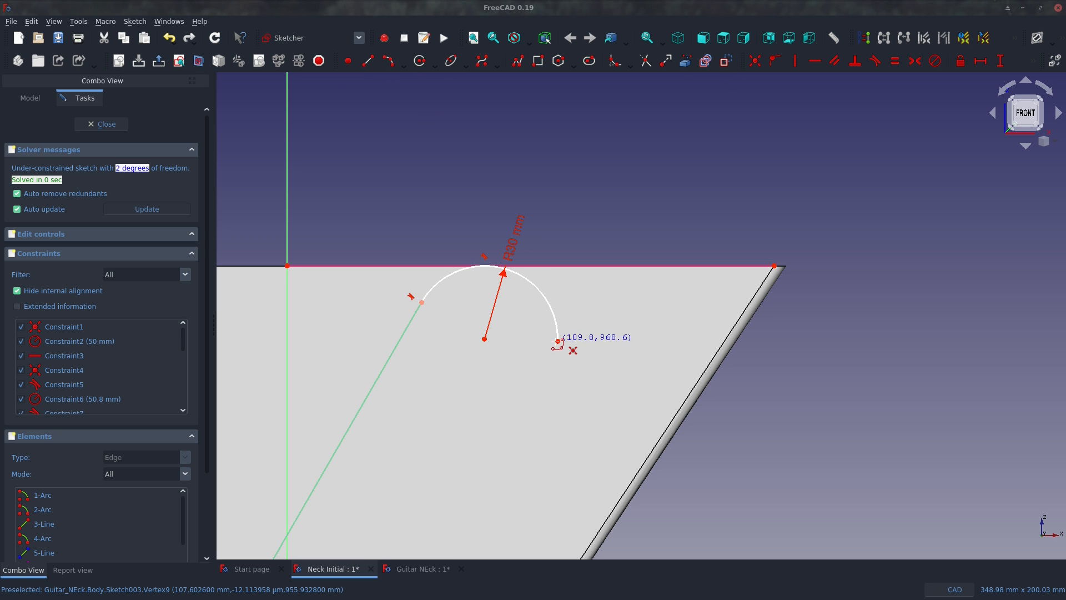
left_click(558, 341)
left_click(459, 492)
left_click(536, 433)
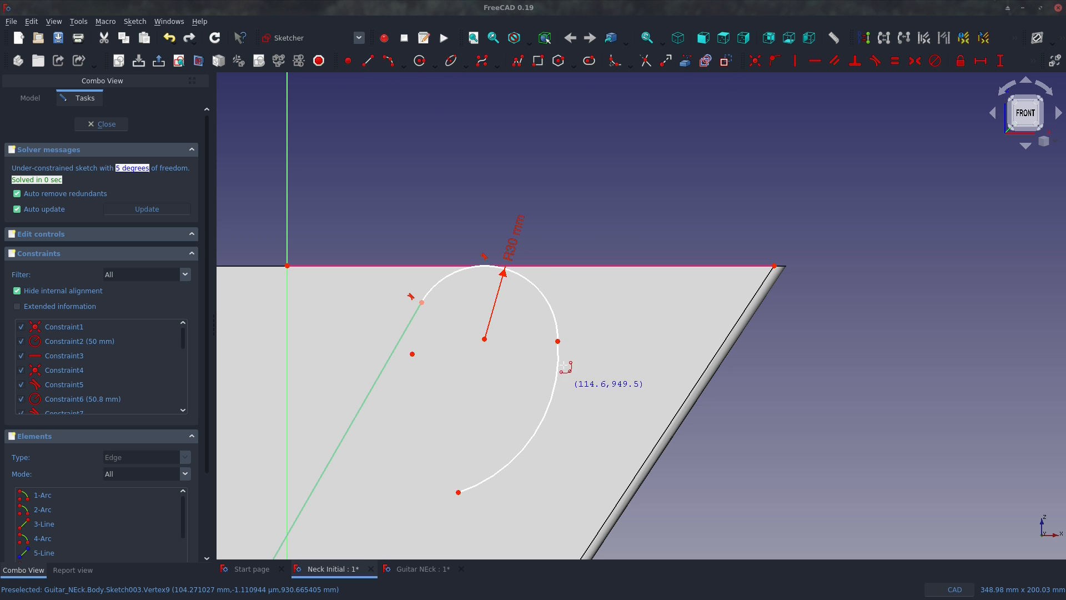
key("Escape")
Make the new right-side arc tangent to the 30 mm arc at their shared endpoint.
key("t")
left_click(557, 330)
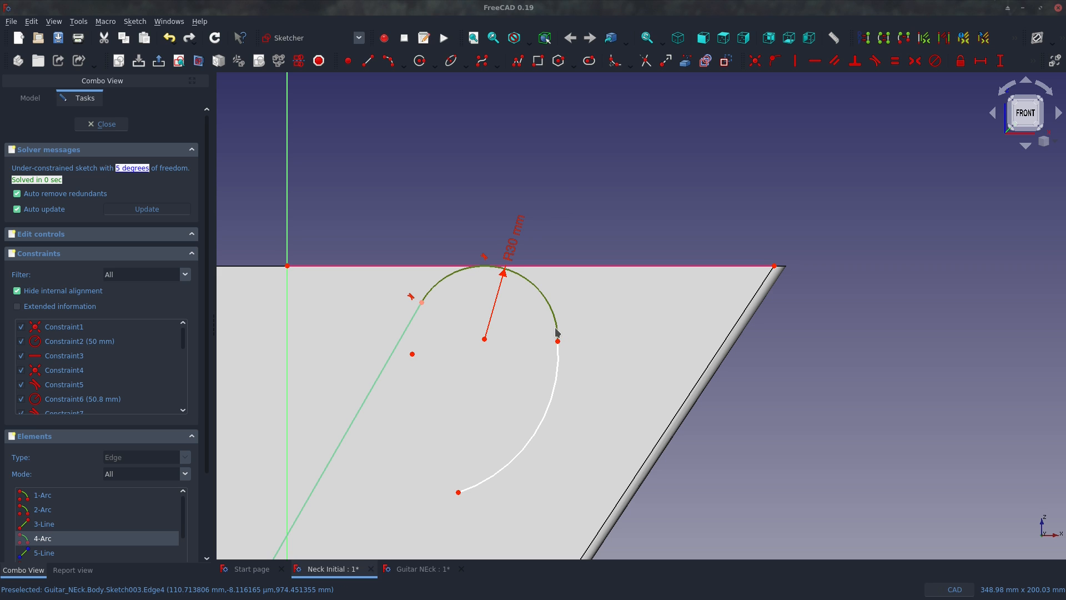
left_click(554, 354)
left_click(559, 357)
left_click(559, 328)
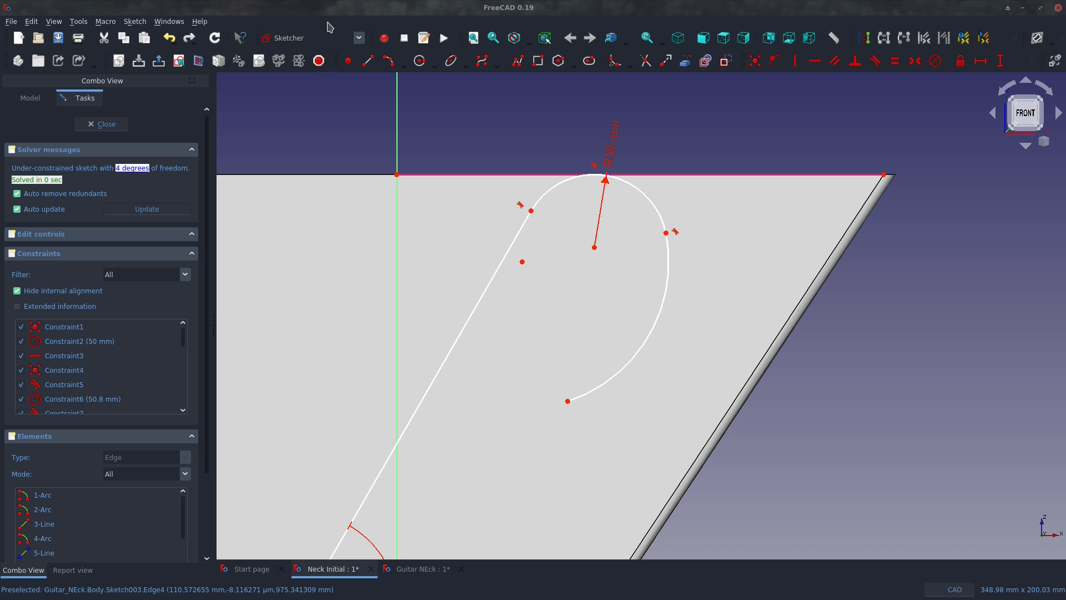
Draw a reverse-curved arc downward from the right-side arc's lower end and make the two arcs tangent.
left_click(389, 60)
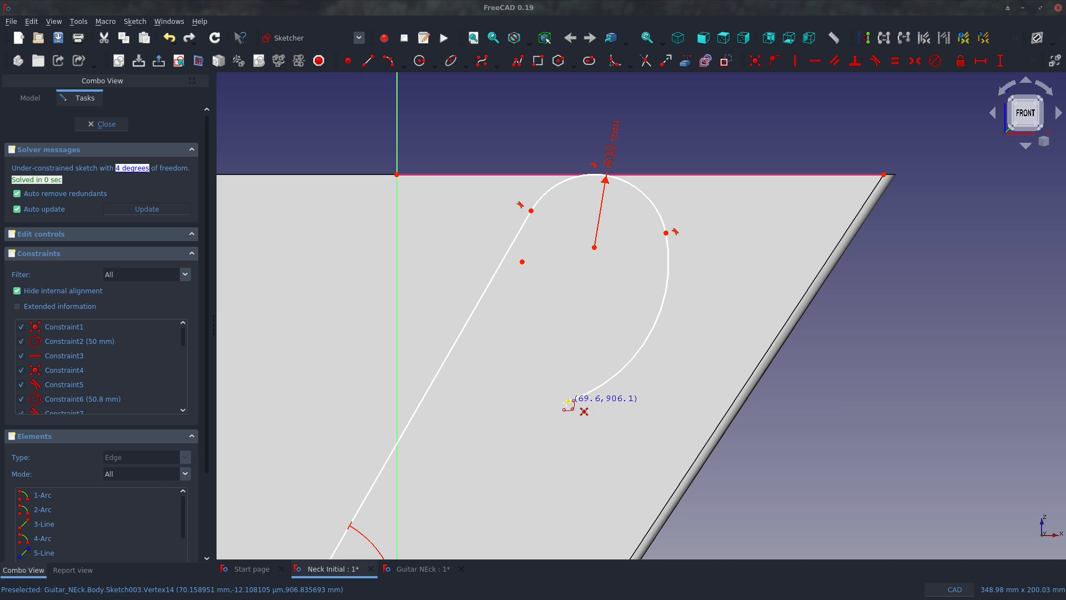
left_click(568, 402)
left_click(504, 523)
left_click(525, 462)
left_click(568, 404)
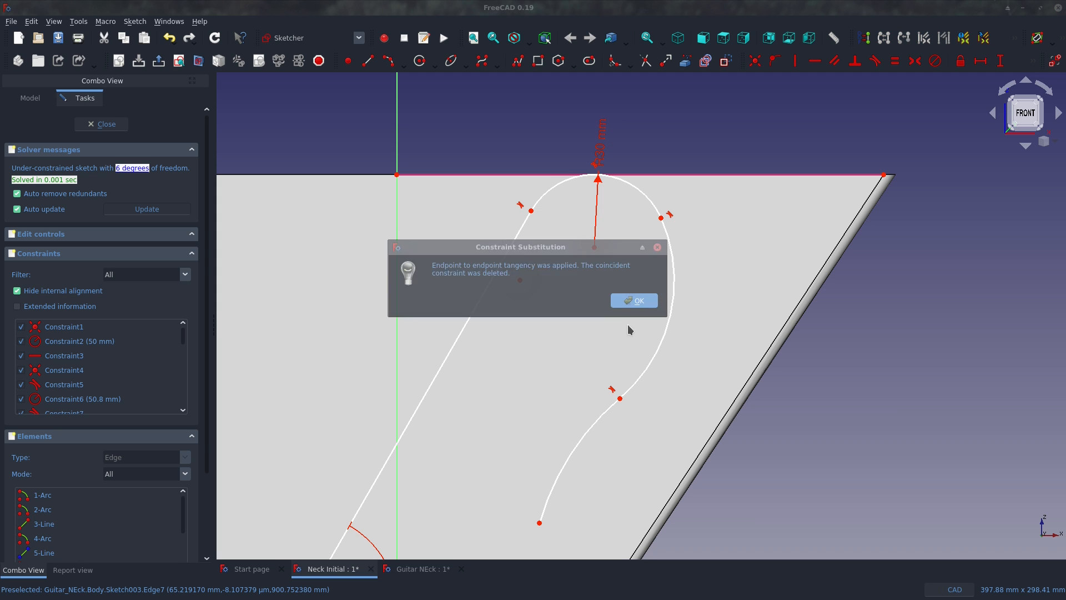
left_click(631, 301)
Draw another arc from the reverse-curved arc's lower end toward the neck's right corner, bulging slightly to the right.
scroll(618, 300, "down", 6)
scroll(610, 347, "up", 4)
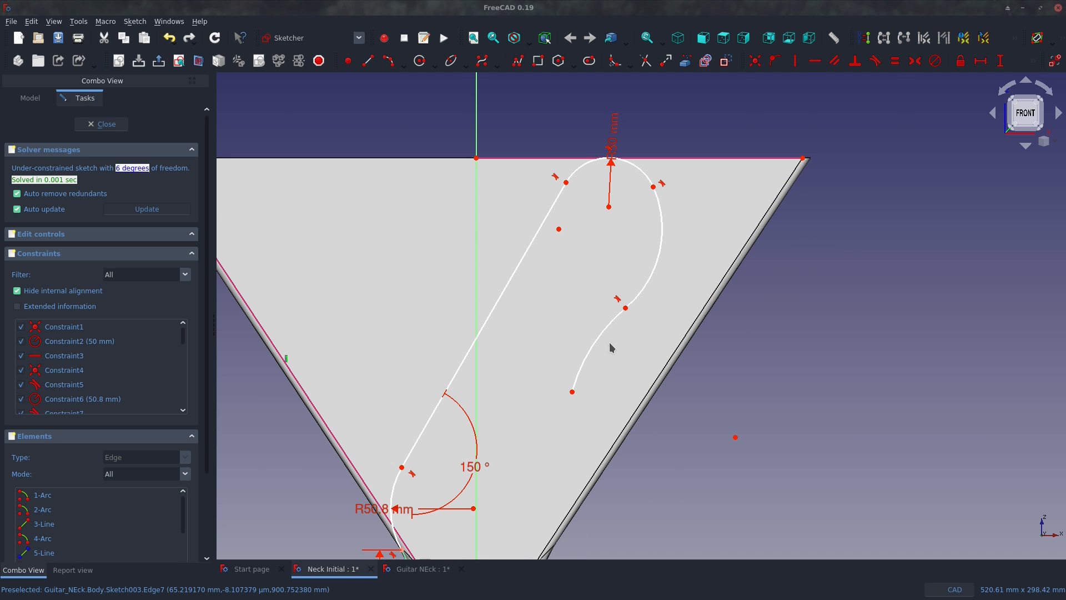
mouse_move(557, 460)
middle_mouse_down()
mouse_move(606, 351)
mouse_move(617, 286)
middle_mouse_up()
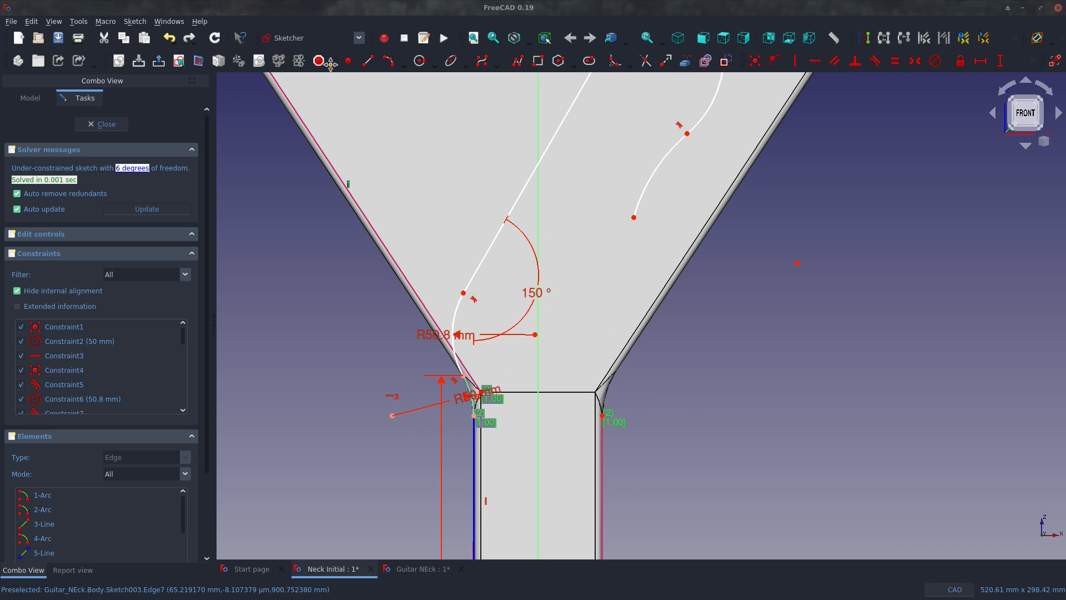
left_click(388, 60)
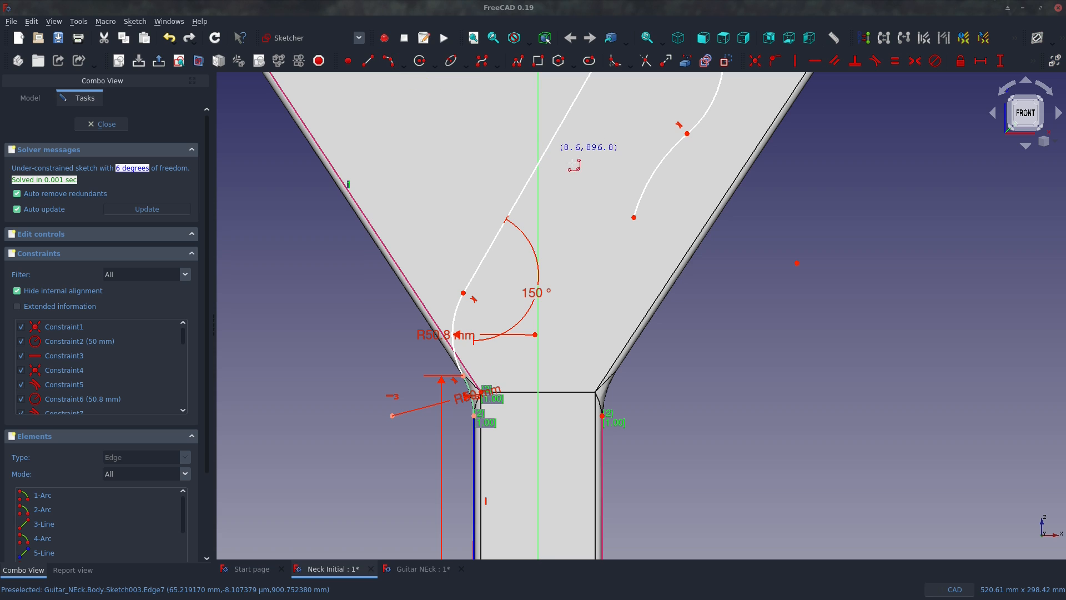
left_click(635, 217)
left_click(607, 343)
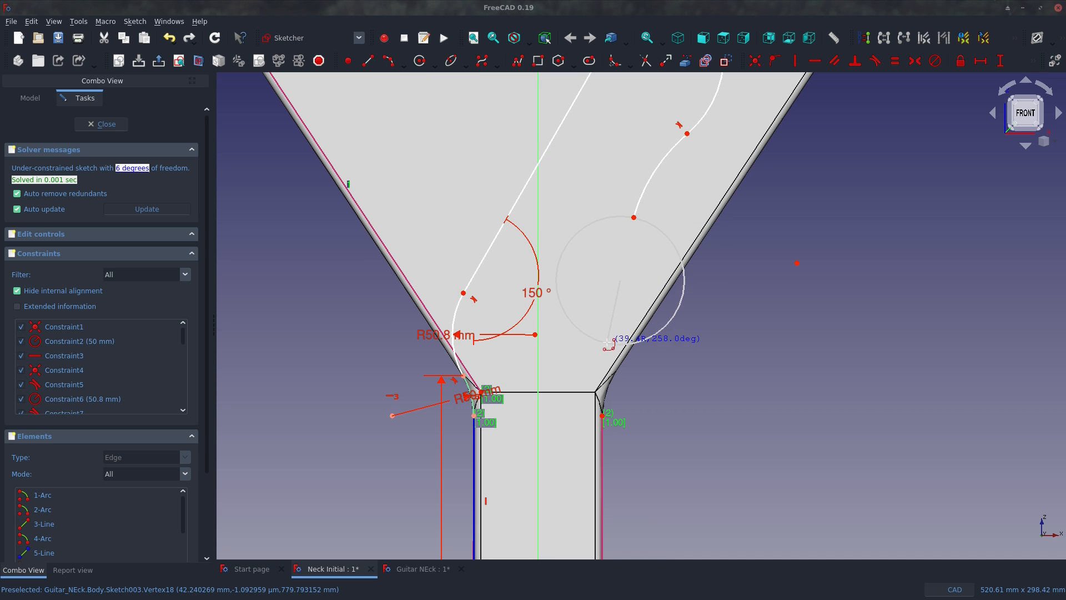
left_click(631, 289)
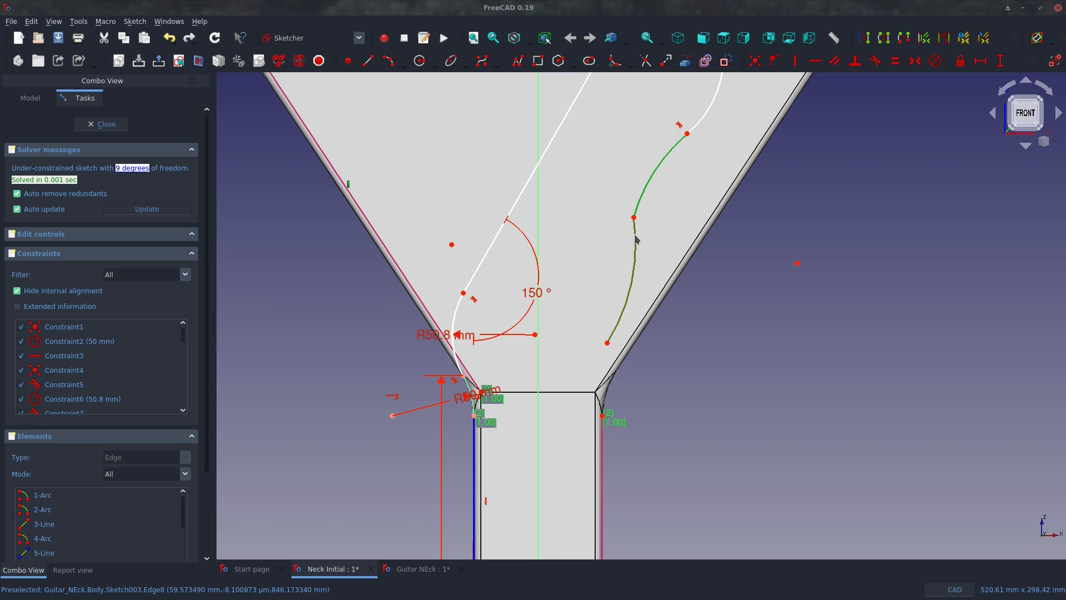
Make the lowest right-side arc tangent to the reverse-curved arc above it at their shared endpoint.
left_click(627, 289)
key("t")
left_click(633, 300)
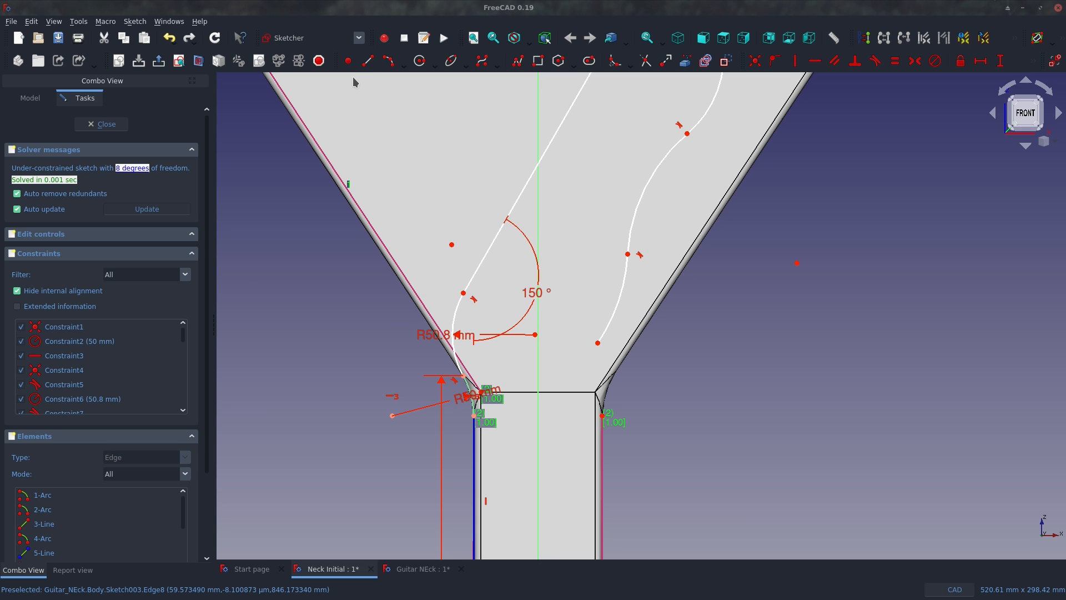
Draw an arc joining the neck's right edge endpoint to the open lower end of the headstock's right-hand curve.
left_click(388, 61)
left_click(603, 415)
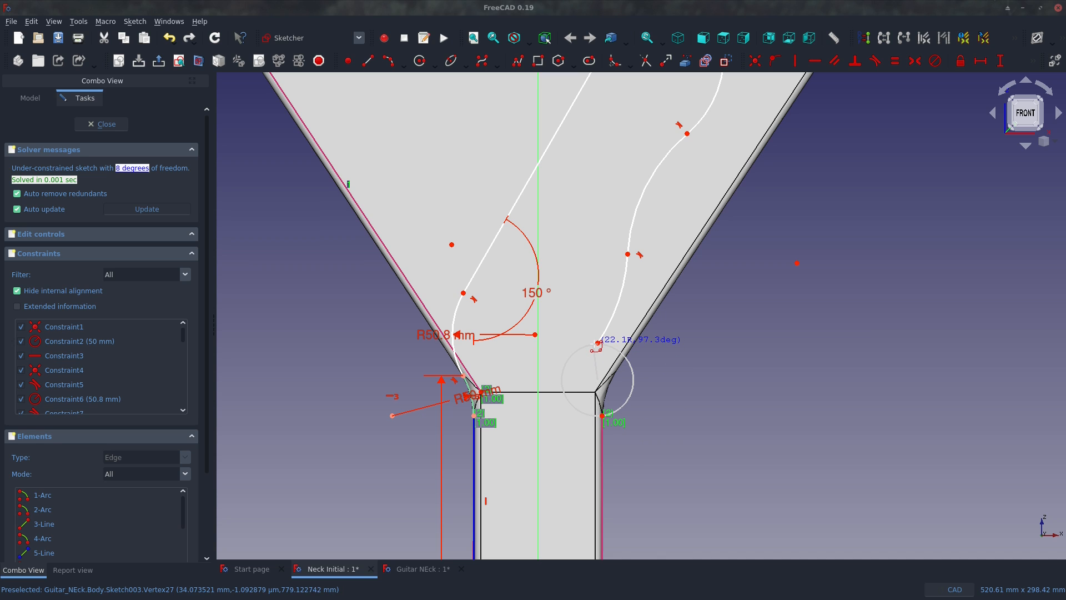
left_click(597, 343)
left_click(589, 357)
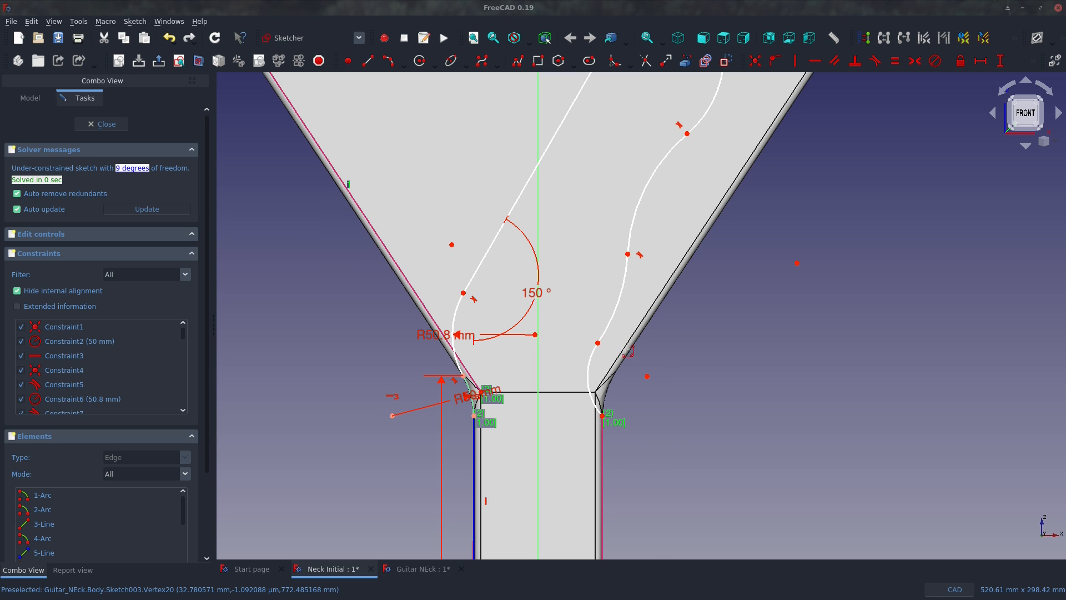
Make the new neck transition arc tangent to the adjoining arc of the headstock's right side.
left_click(589, 356)
left_click(619, 299)
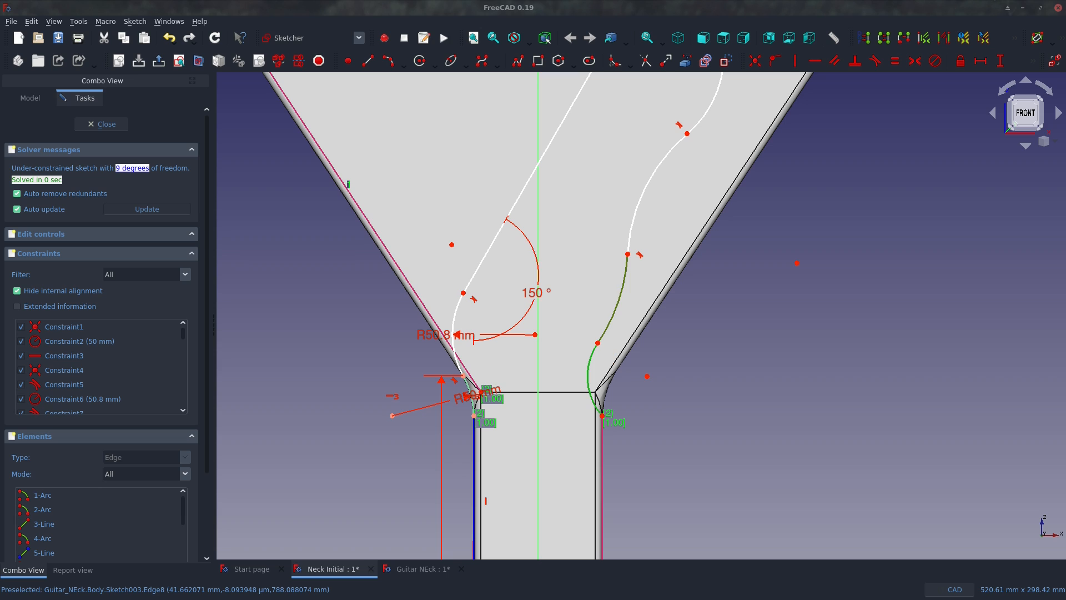
key("t")
key("Return")
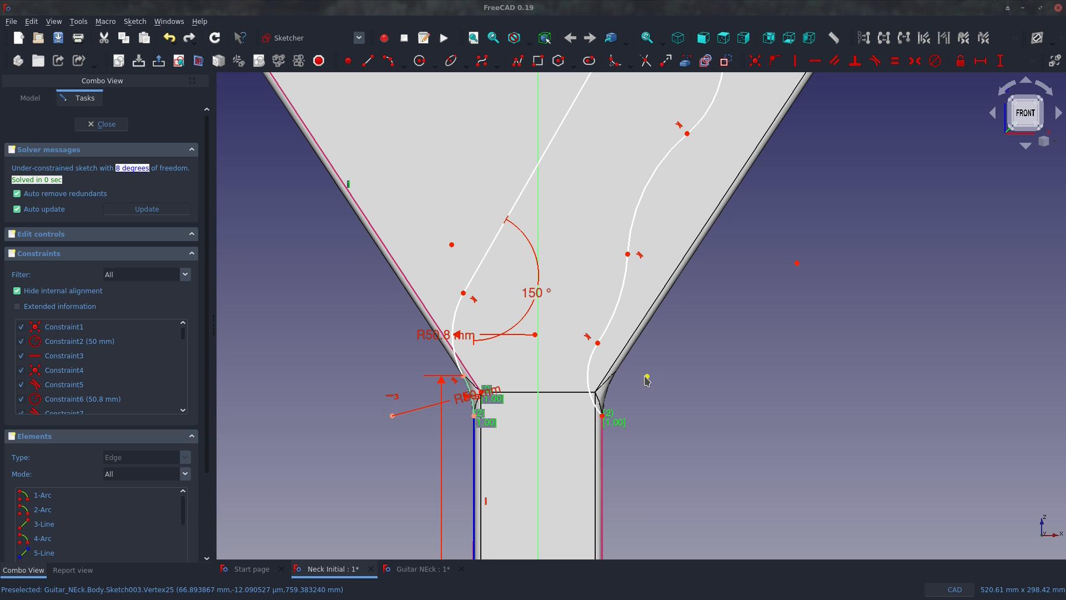
Align the transition arc's center horizontally with its endpoint on the neck edge, and move its tangent junction to smooth the curve.
left_click(603, 416)
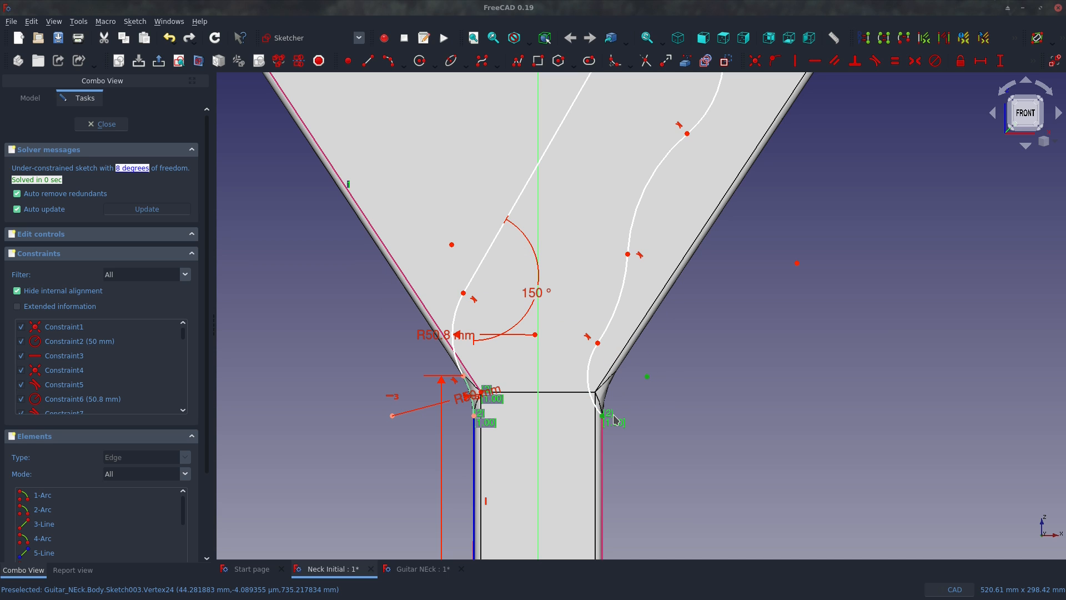
key("h")
scroll(629, 412, "down", 2)
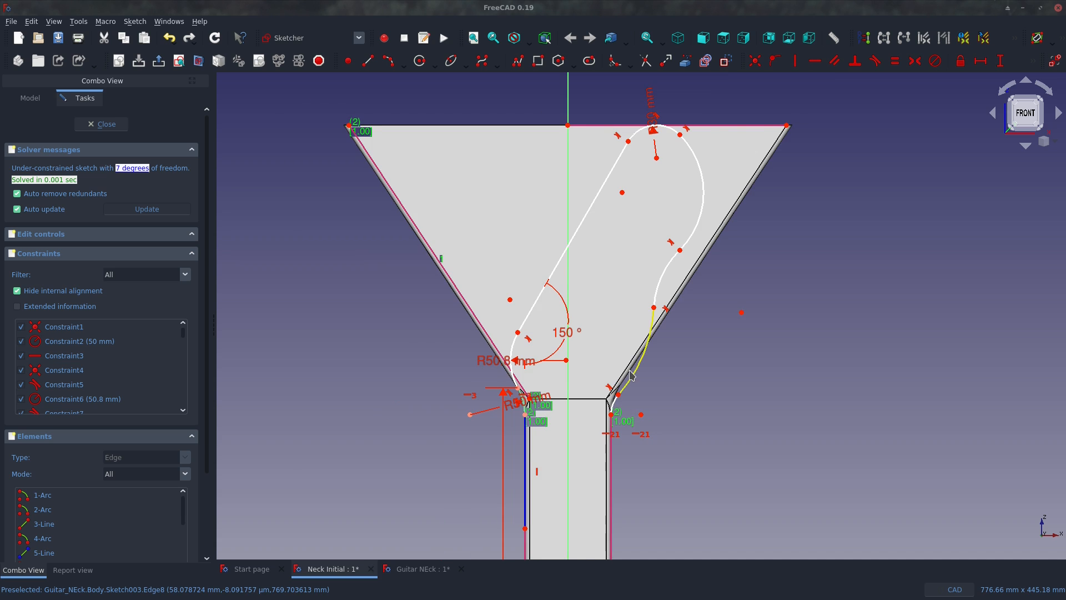
scroll(630, 371, "up", 4)
left_click_drag(604, 424, 607, 363)
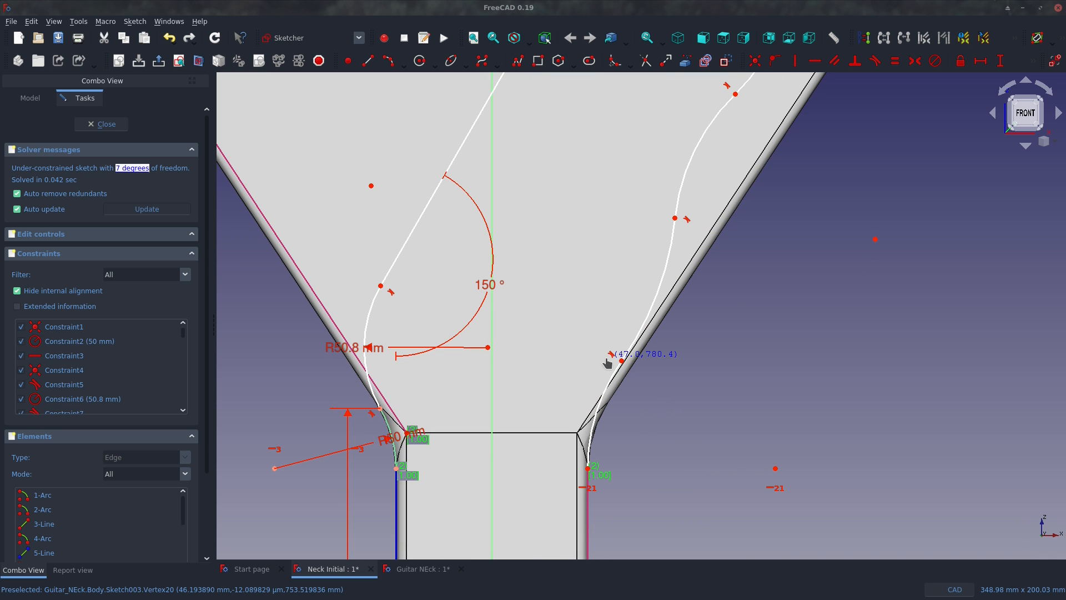
Constrain the radius of the large bulging arc on the headstock's upper right side to 135 mm.
scroll(499, 355, "down", 5)
scroll(533, 202, "up", 3)
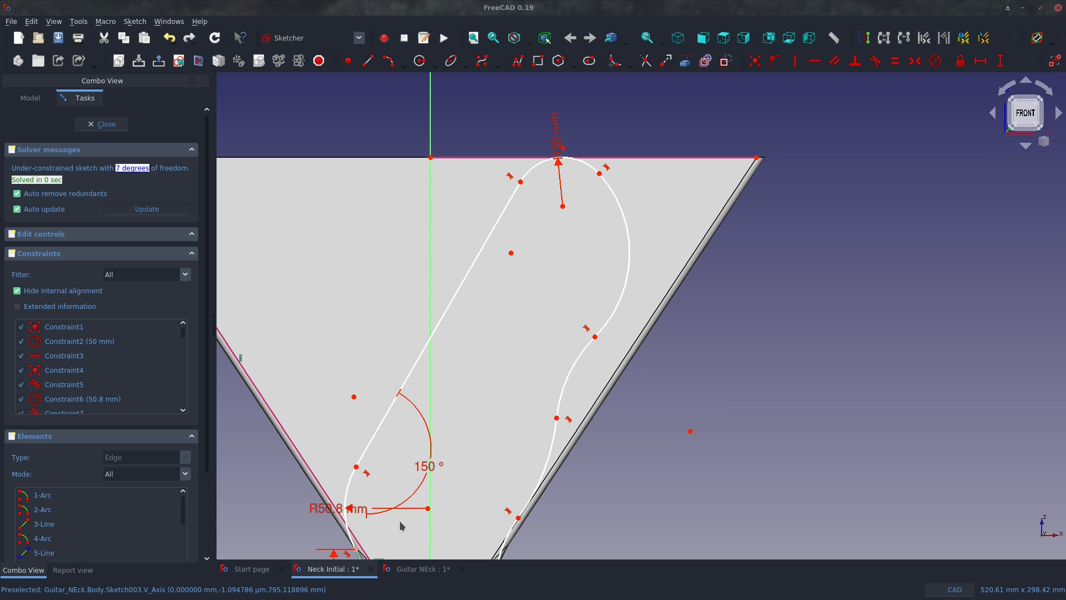
left_click(629, 236)
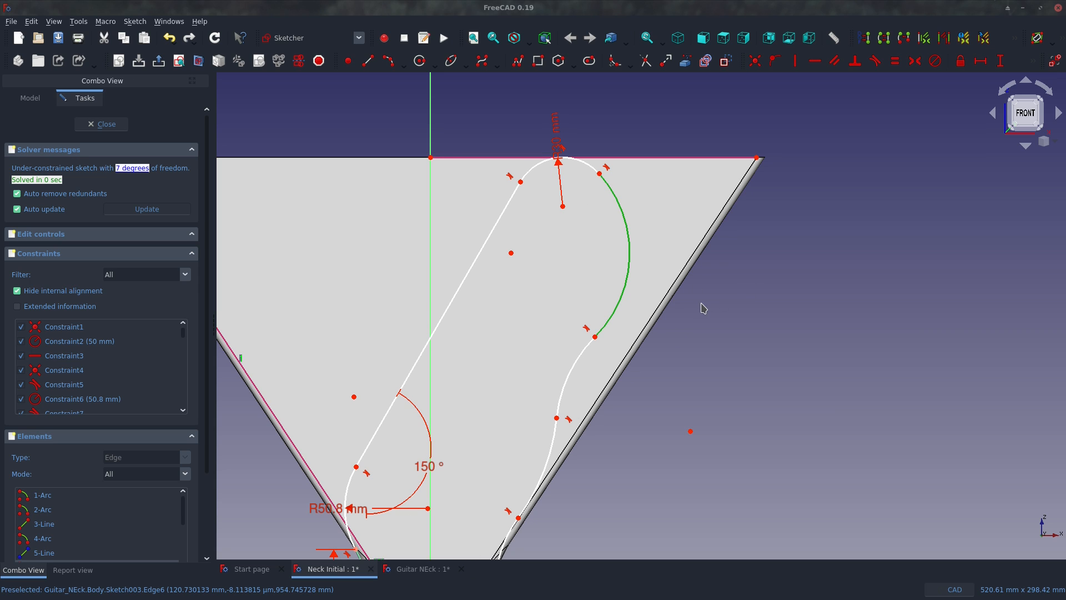
key("shift+r")
type("135")
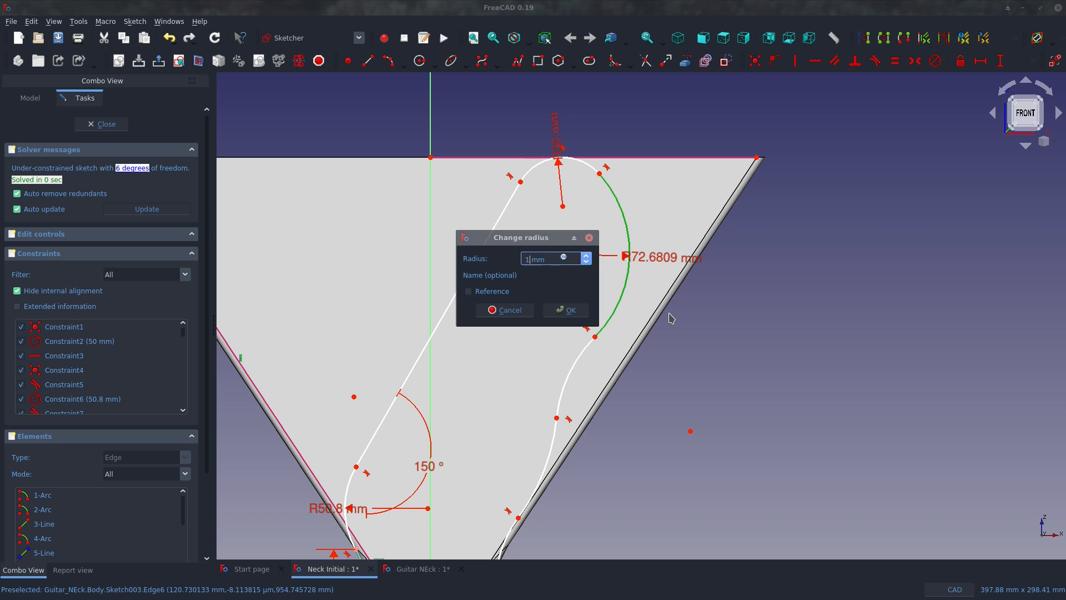
key("Return")
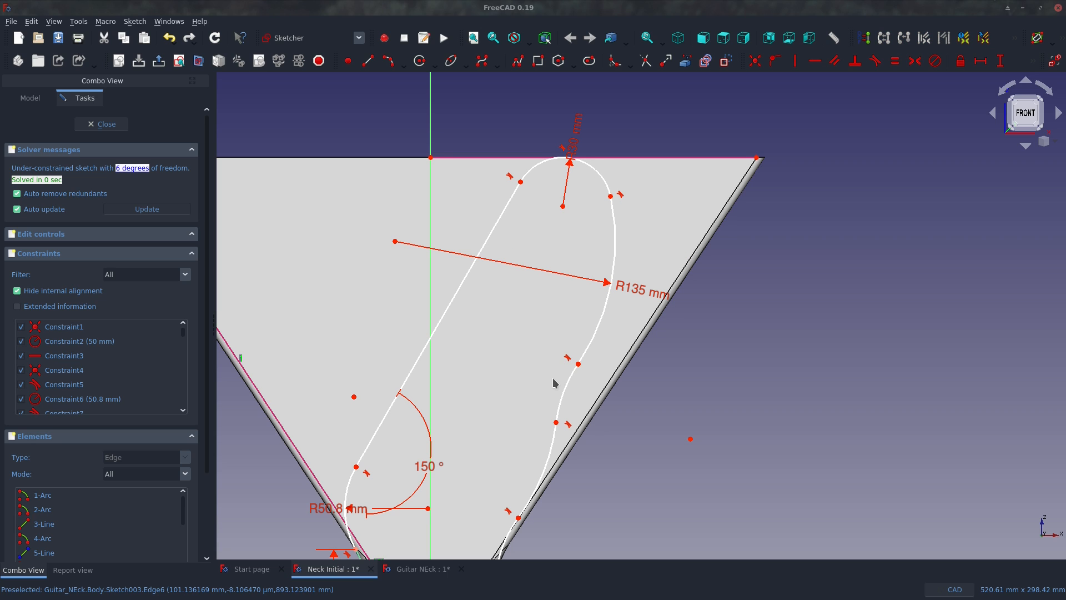
Constrain the junction below the 135 mm arc to a vertical distance of 890 mm from the origin.
left_click(578, 364)
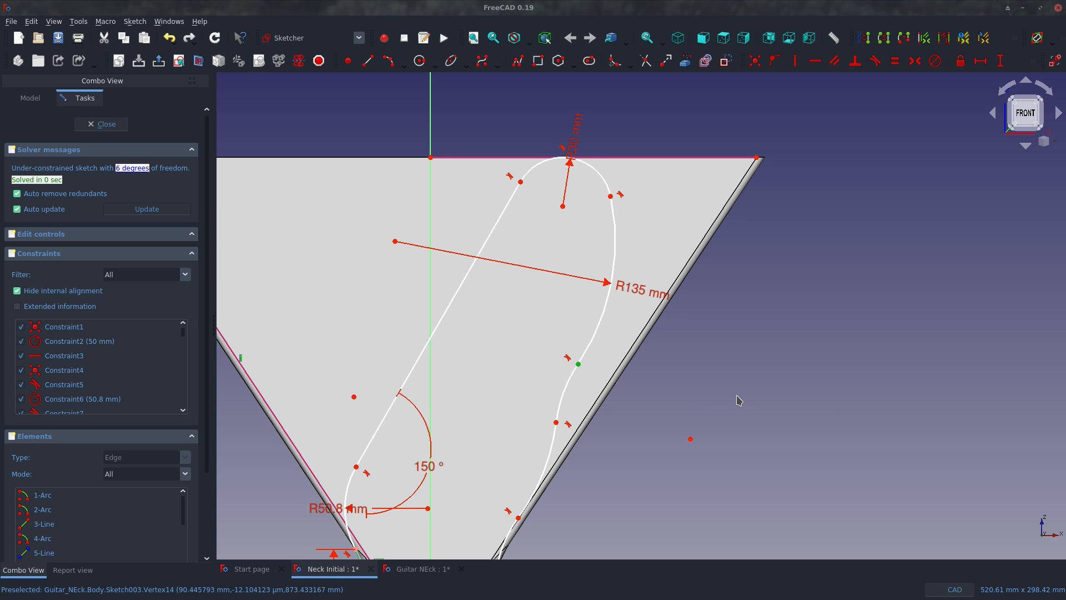
type("i")
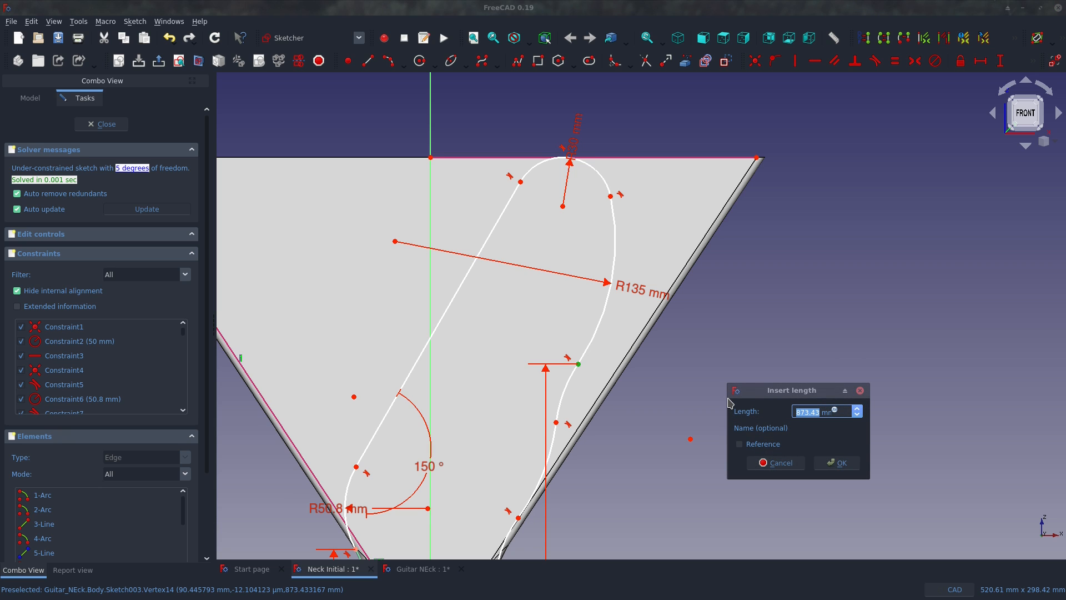
type("890")
key("Return")
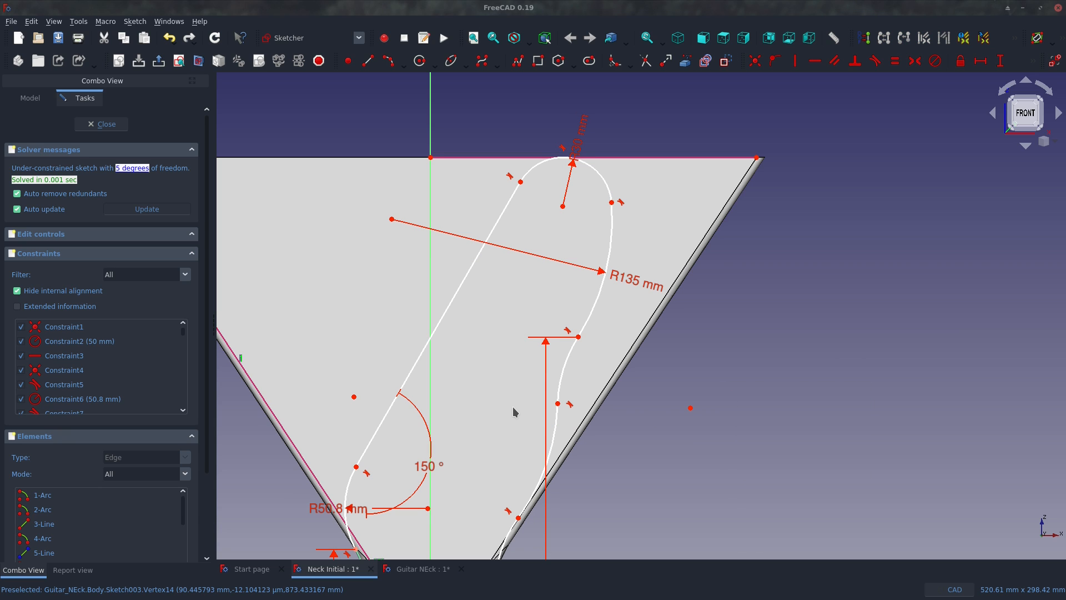
Constrain the concave arc below the 135 mm arc to radius 80 mm and the right neck transition arc to radius 100 mm.
left_click(566, 370)
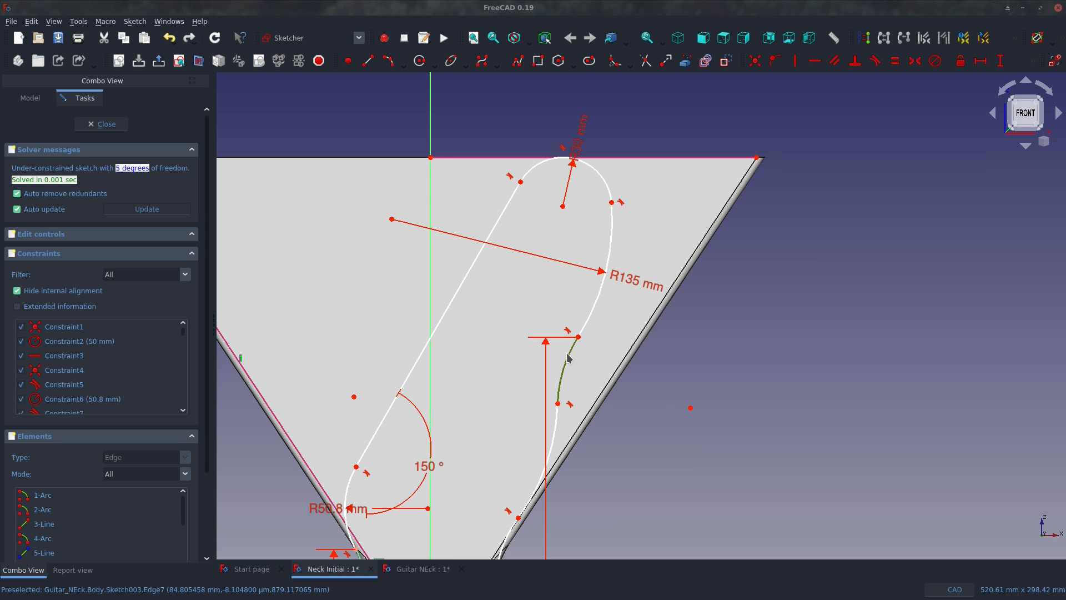
type("kr80")
key("Return")
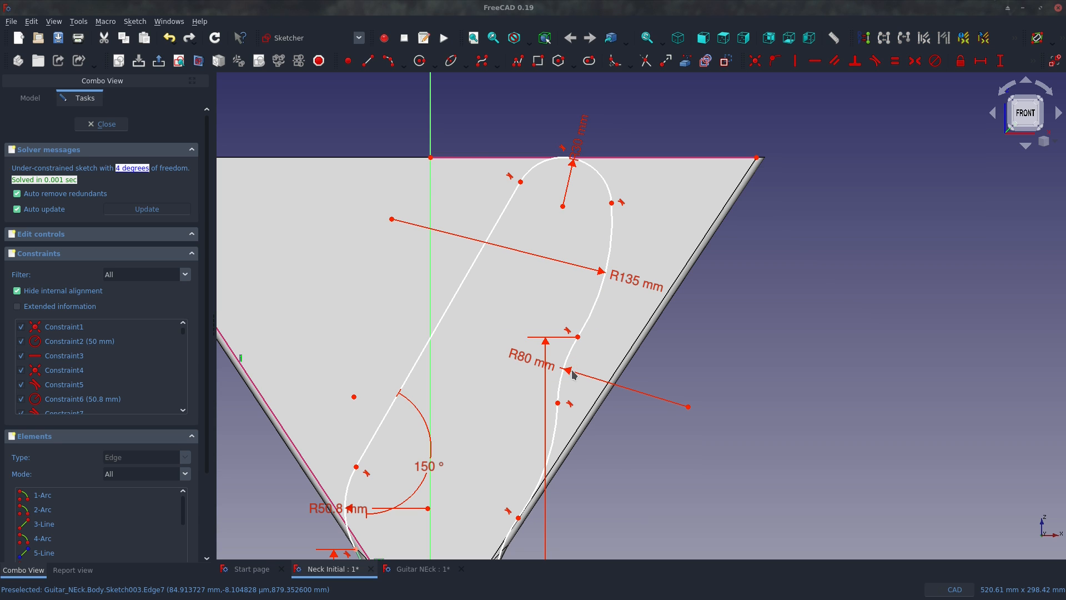
left_click(509, 538)
type("kr10")
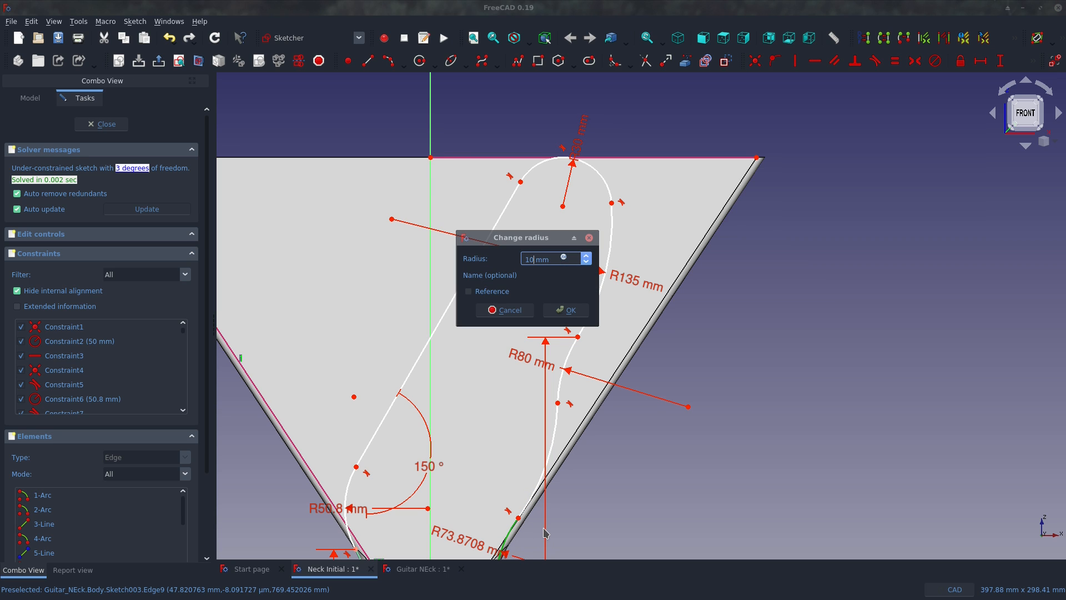
key("Return")
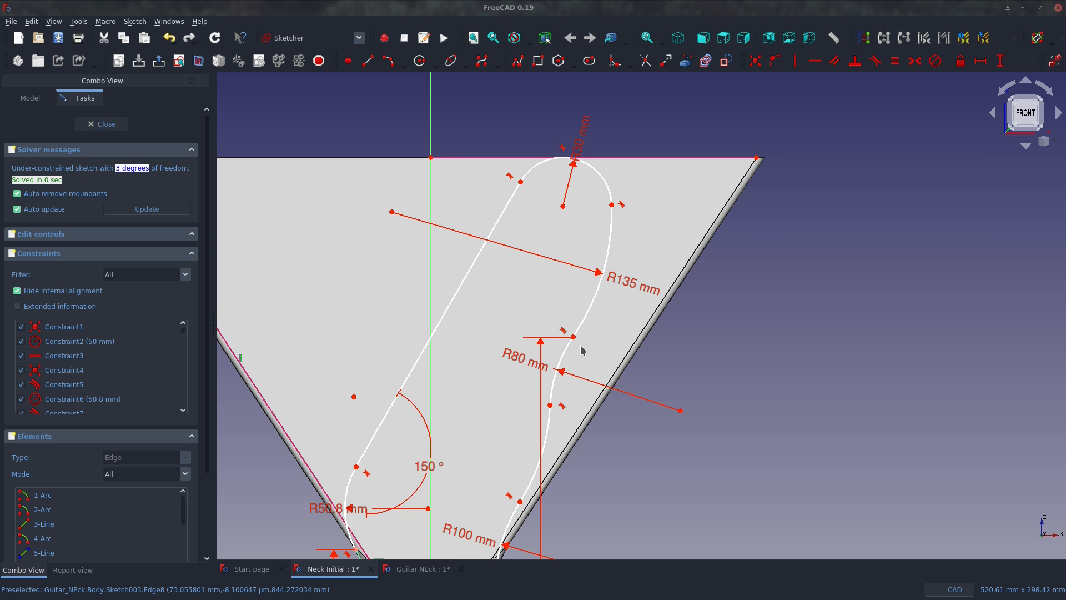
Constrain the radius of the arc between the 80 mm and 100 mm arcs to 140 mm.
scroll(581, 345, "down", 2)
scroll(553, 410, "up", 2)
left_click(558, 411)
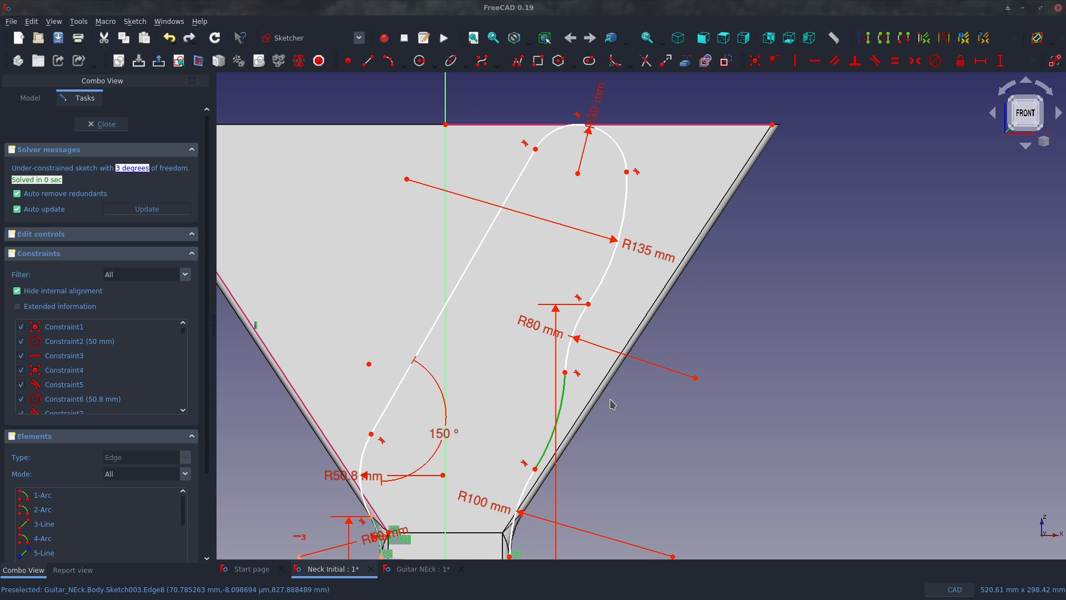
type("kr140")
key("Return")
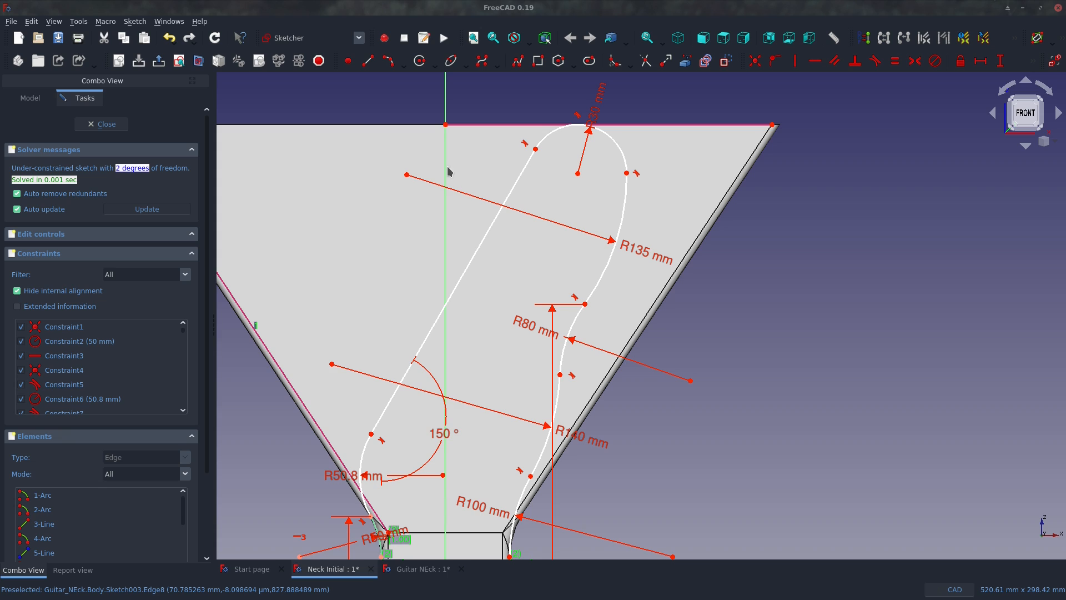
Align the headstock tip arc's center horizontally with its right endpoint, where it meets the 135 mm arc.
left_click(123, 168)
left_click(583, 186)
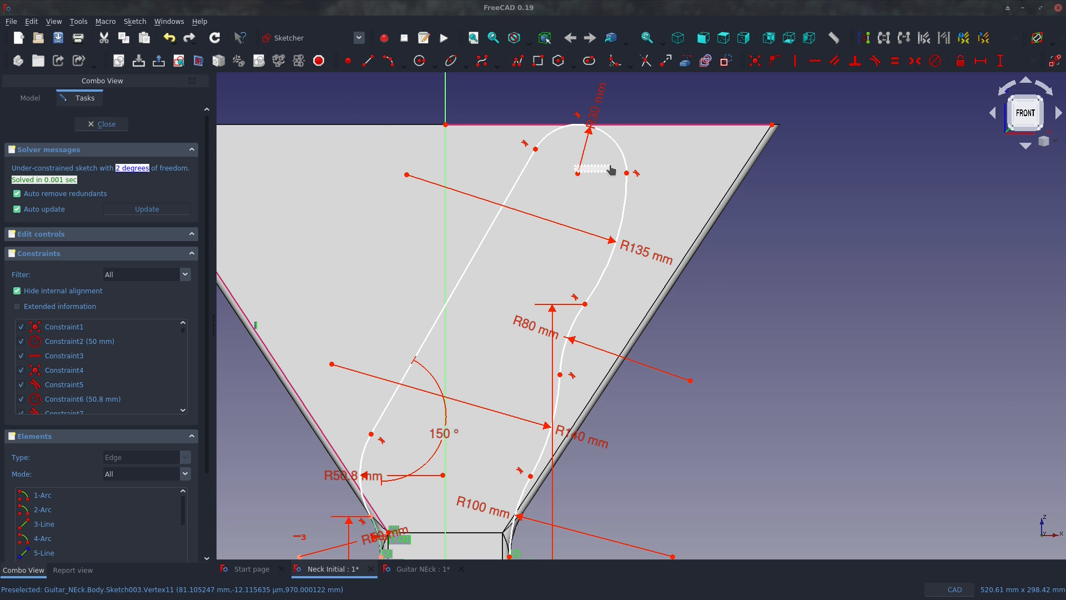
mouse_move(629, 176)
left_mouse_down()
mouse_move(632, 220)
mouse_move(619, 230)
mouse_move(638, 191)
left_mouse_up()
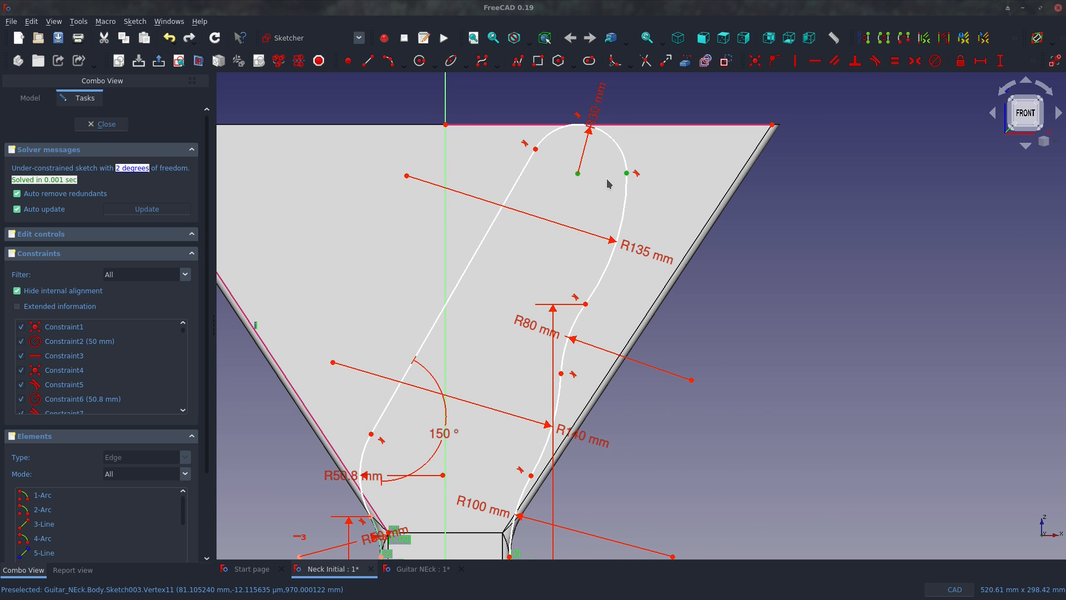
key("h")
scroll(670, 194, "down", 3)
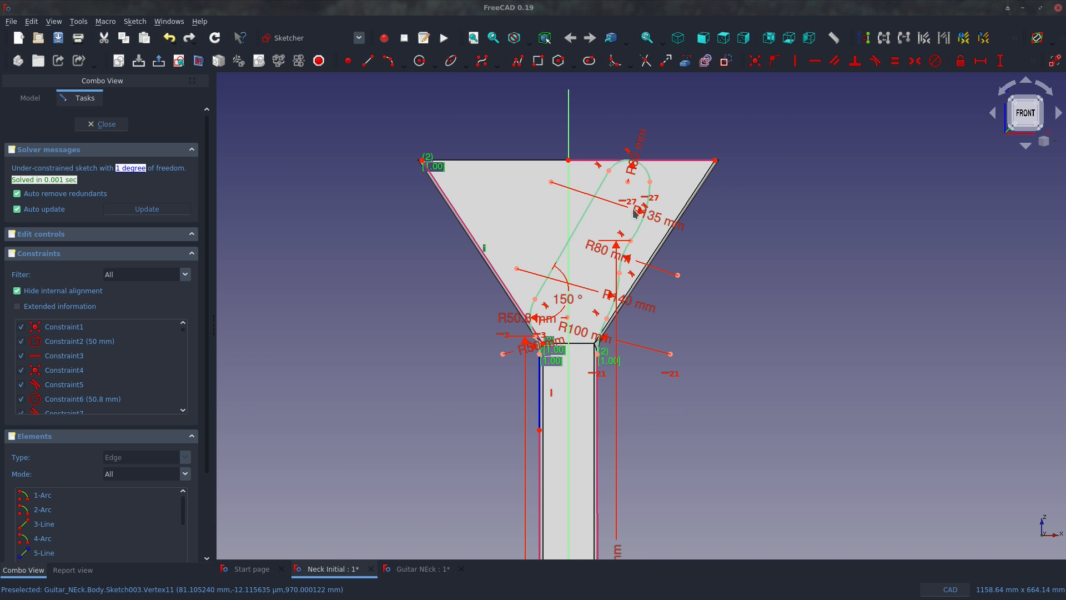
Make the vertical construction line on the neck's left edge equal in length to the headstock's slanted straight line.
scroll(657, 227, "up", 2)
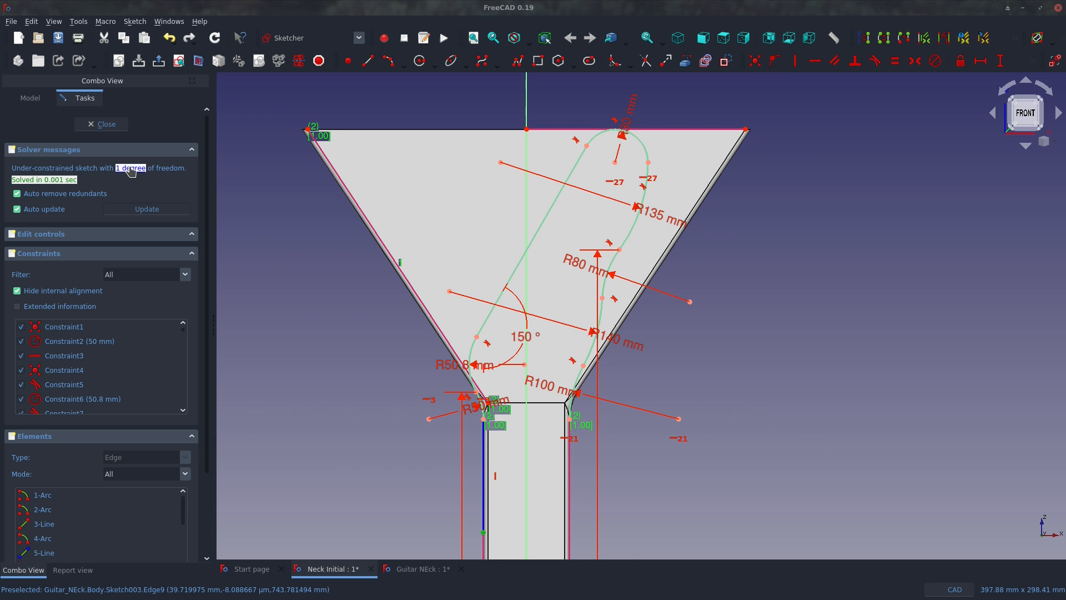
scroll(527, 306, "down", 5)
scroll(501, 298, "up", 4)
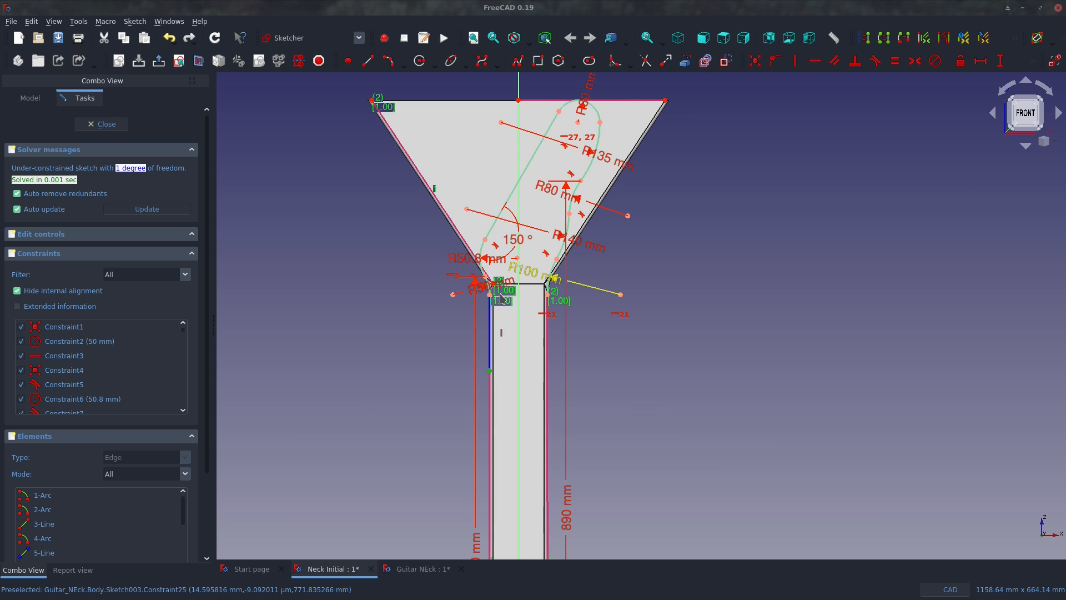
scroll(502, 298, "up", 2)
left_click(489, 311)
scroll(498, 201, "up", 2)
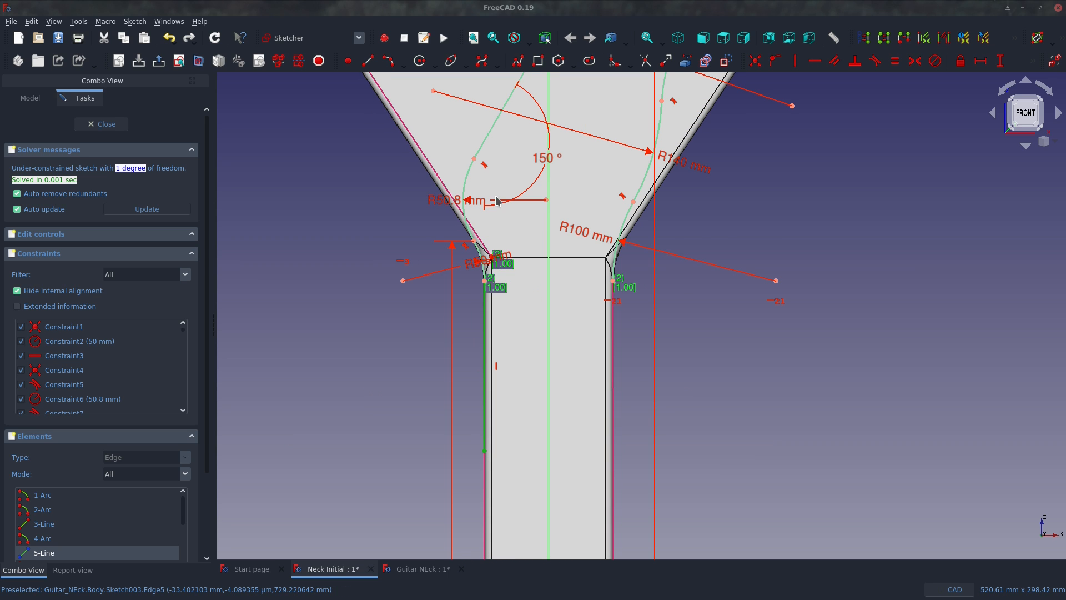
left_click(480, 344)
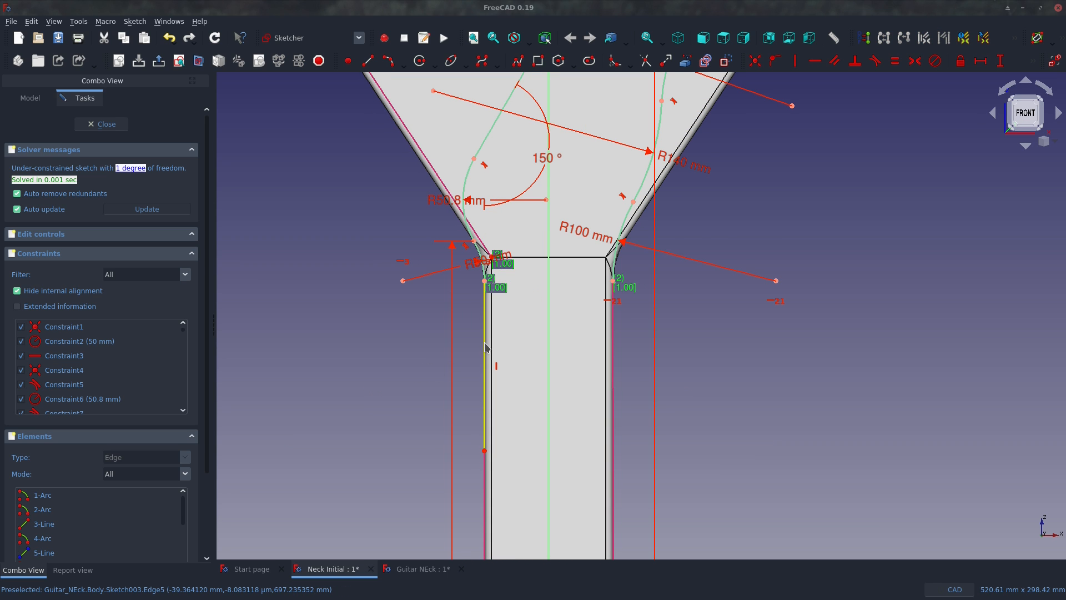
left_click(485, 345)
left_click(498, 119)
key("e")
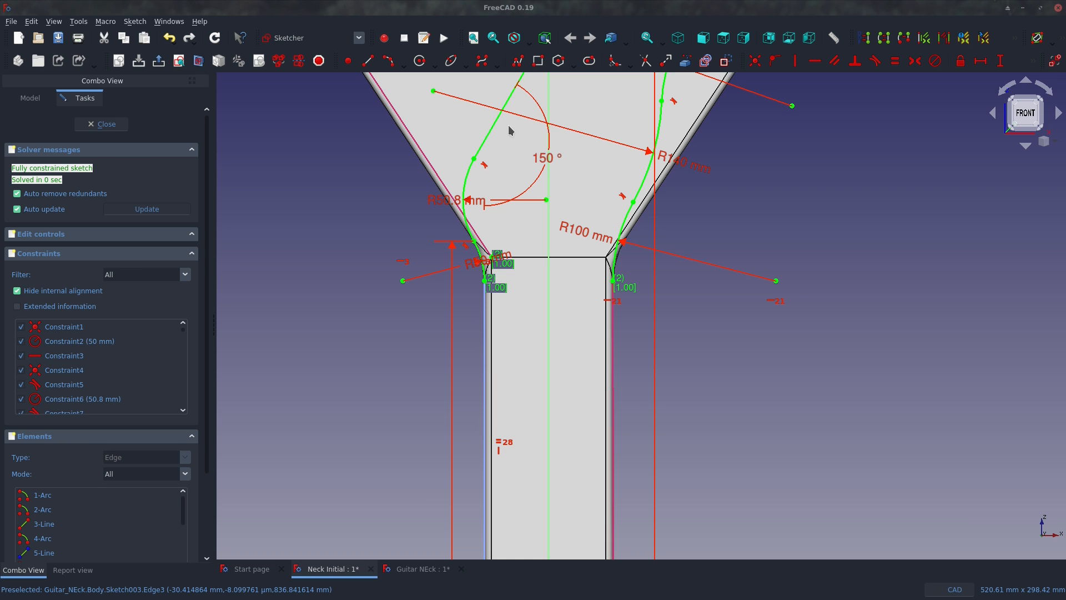
Draw a horizontal line outward from the neck's left edge endpoint to well beyond the headstock blank's left side.
scroll(417, 360, "down", 4)
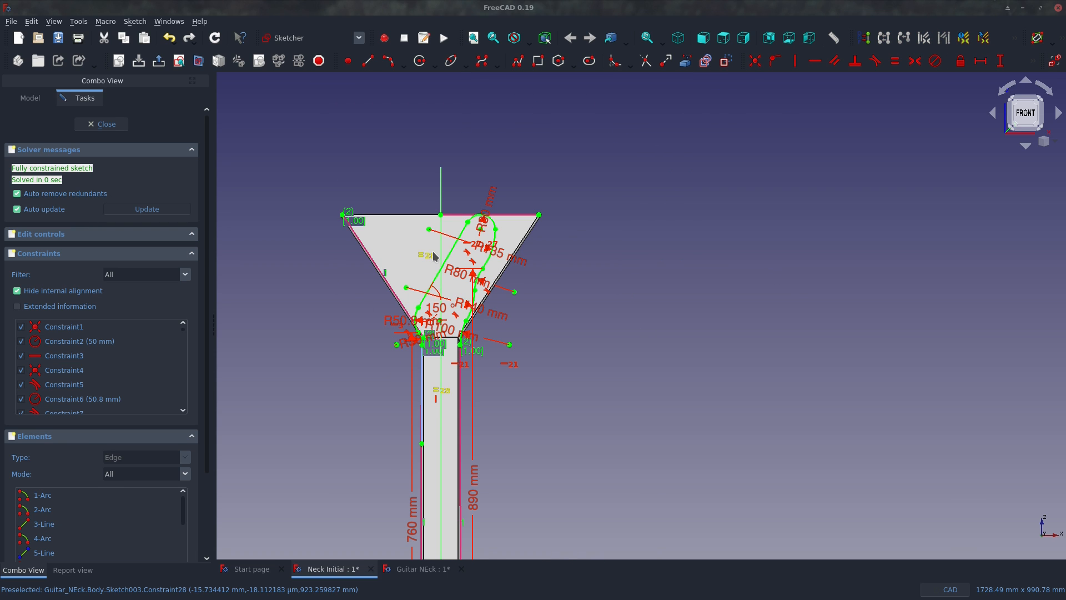
scroll(432, 251, "up", 5)
scroll(408, 272, "down", 4)
scroll(432, 357, "up", 4)
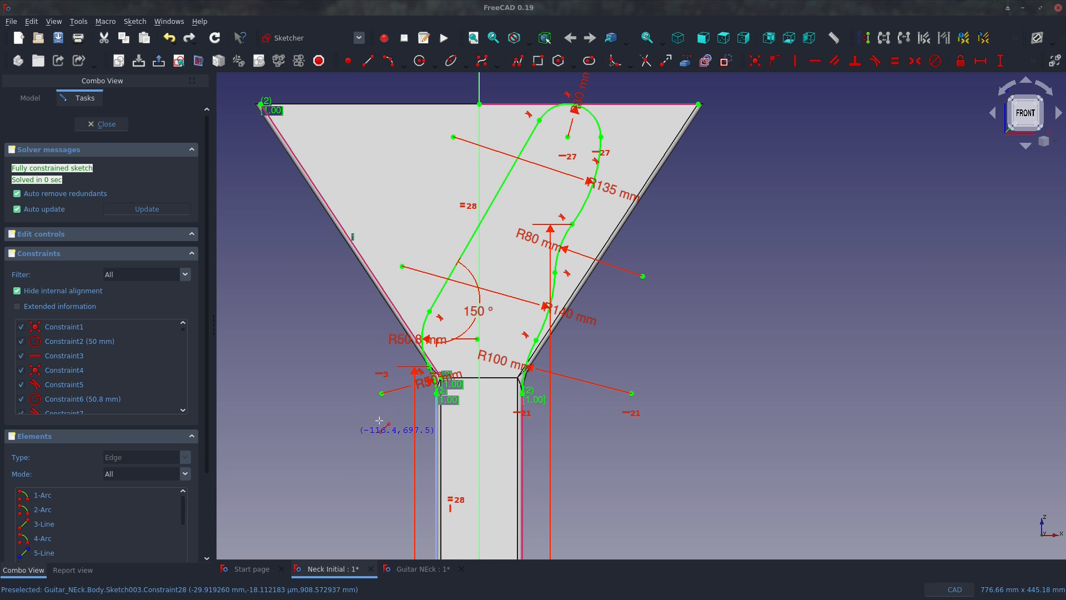
scroll(438, 383, "up", 3)
left_click(441, 380)
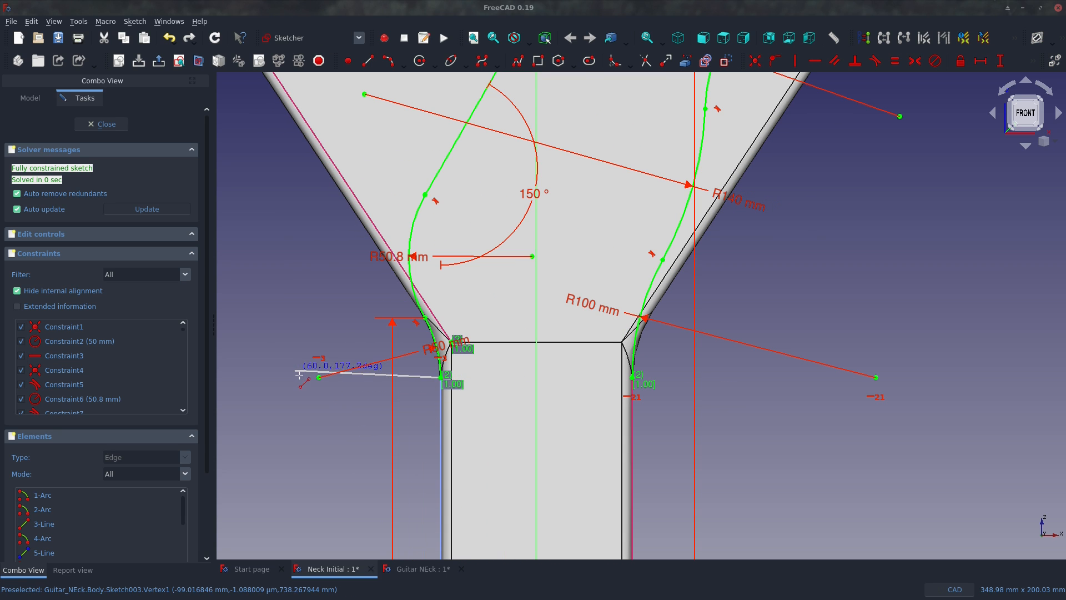
scroll(444, 400, "up", 5)
scroll(447, 408, "down", 3)
scroll(447, 407, "down", 6)
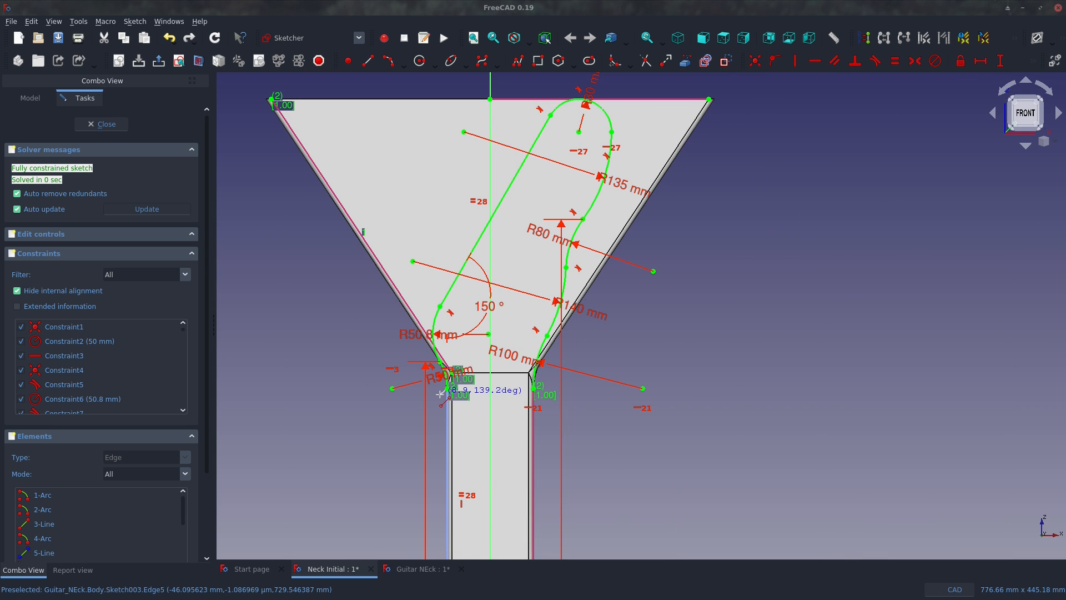
left_click(243, 390)
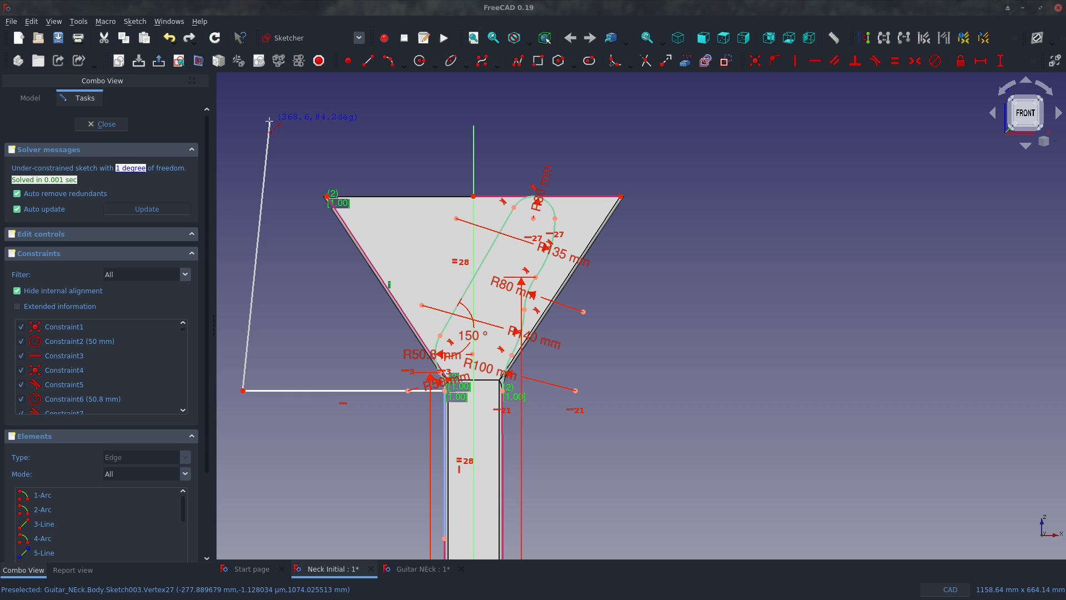
Draw a vertical line from the outer end to above the headstock blank, and a horizontal line across to beyond its right side.
left_click(244, 128)
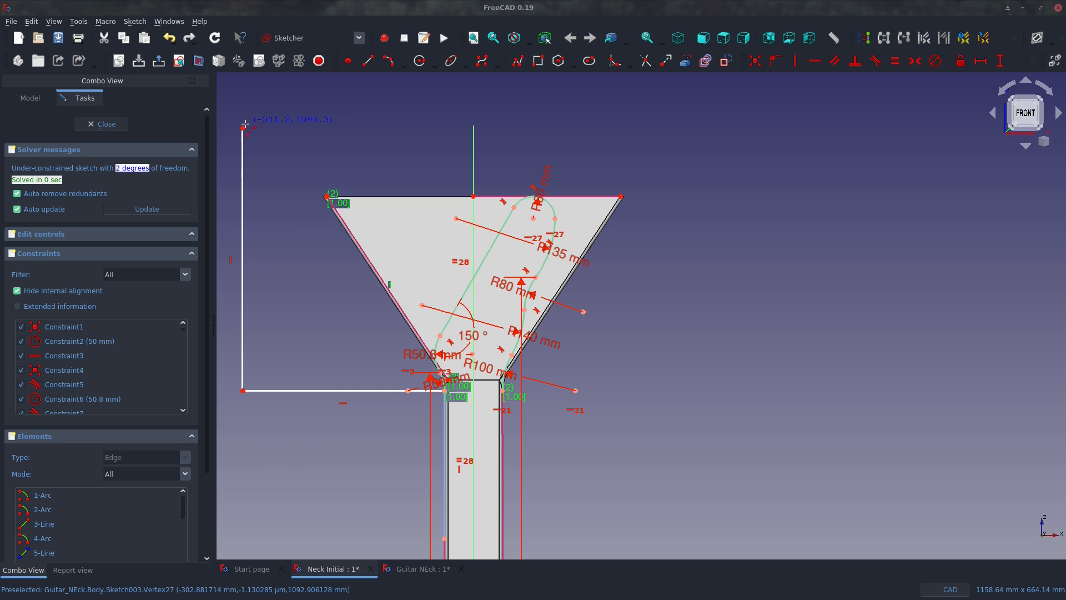
left_click(698, 129)
scroll(554, 397, "up", 4)
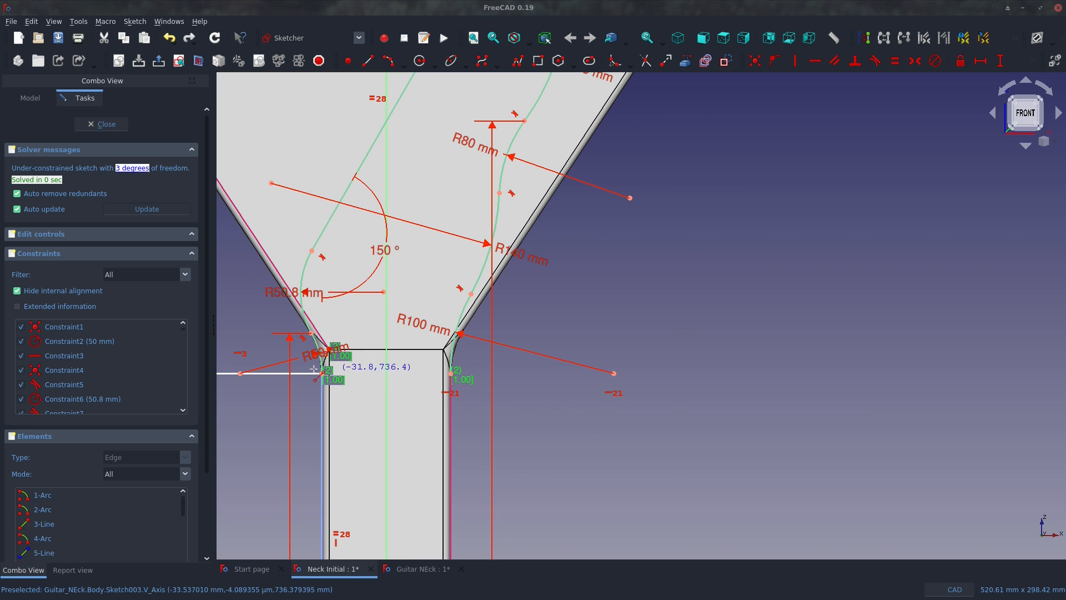
Close the boundary with a vertical line about 325 mm long on the headstock's right side and a horizontal line back to the neck's right edge endpoint.
scroll(497, 367, "down", 4)
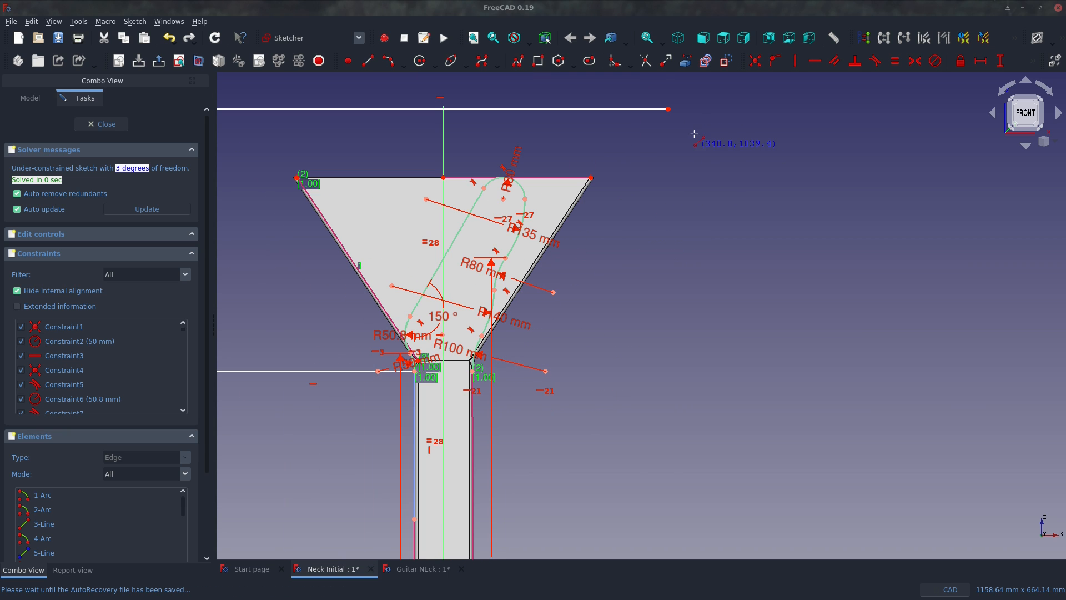
left_click(668, 109)
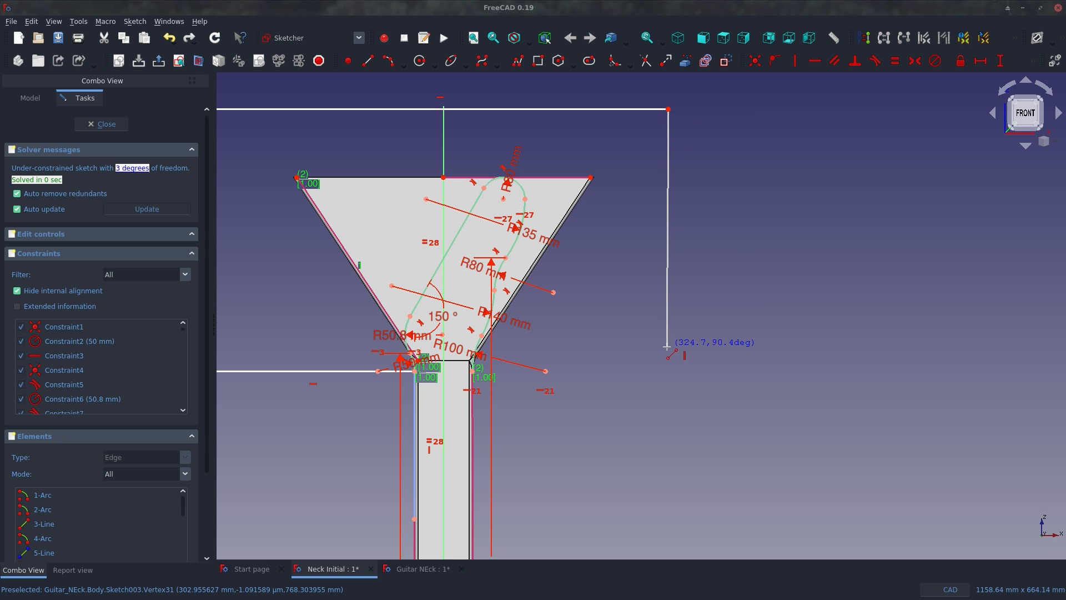
left_click(668, 348)
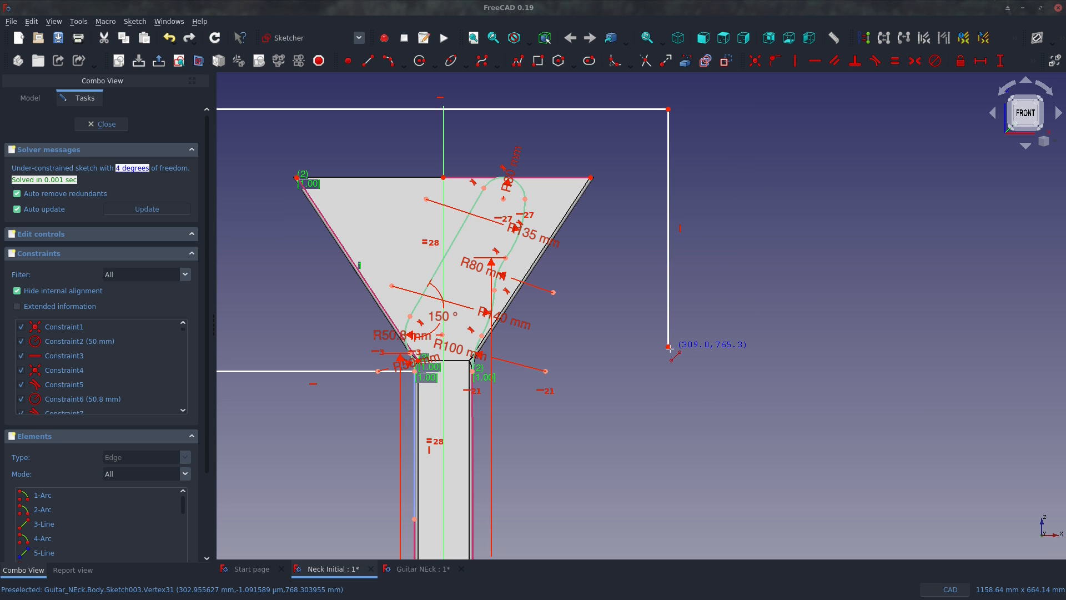
scroll(473, 369, "up", 4)
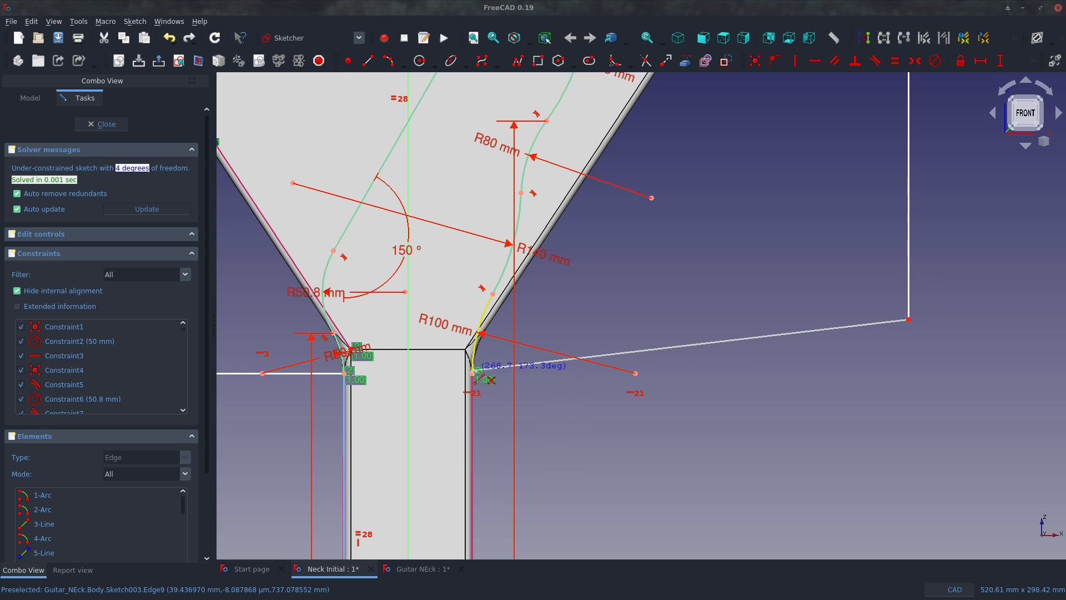
left_click(473, 374)
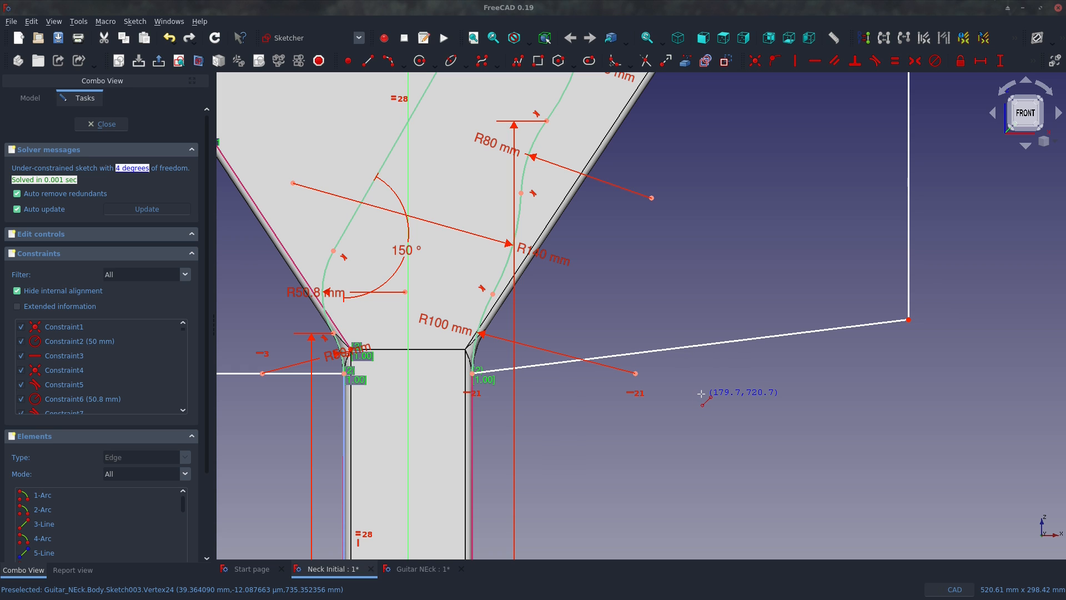
left_click(698, 346)
key("h")
scroll(698, 475, "down", 4)
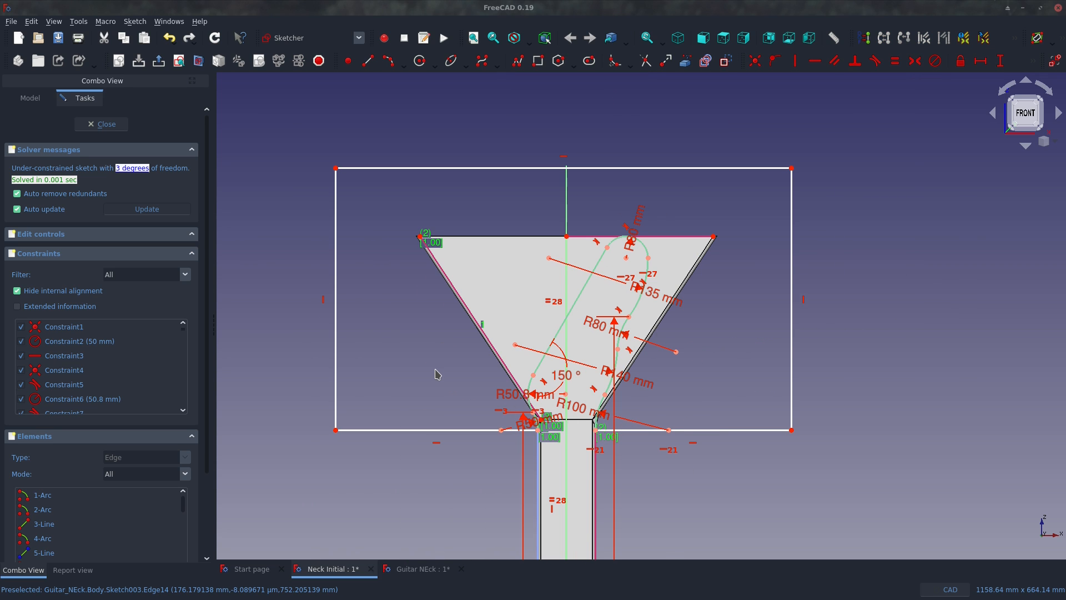
Set the boundary's lower horizontal line on the left of the neck to 175 mm.
scroll(437, 374, "up", 2)
left_click(334, 461)
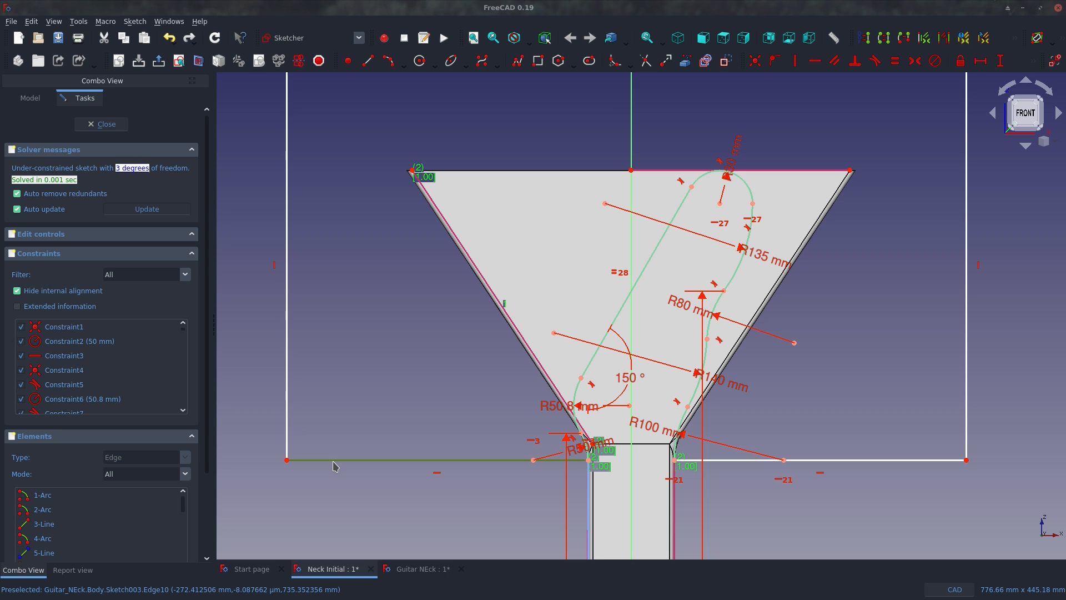
key("l")
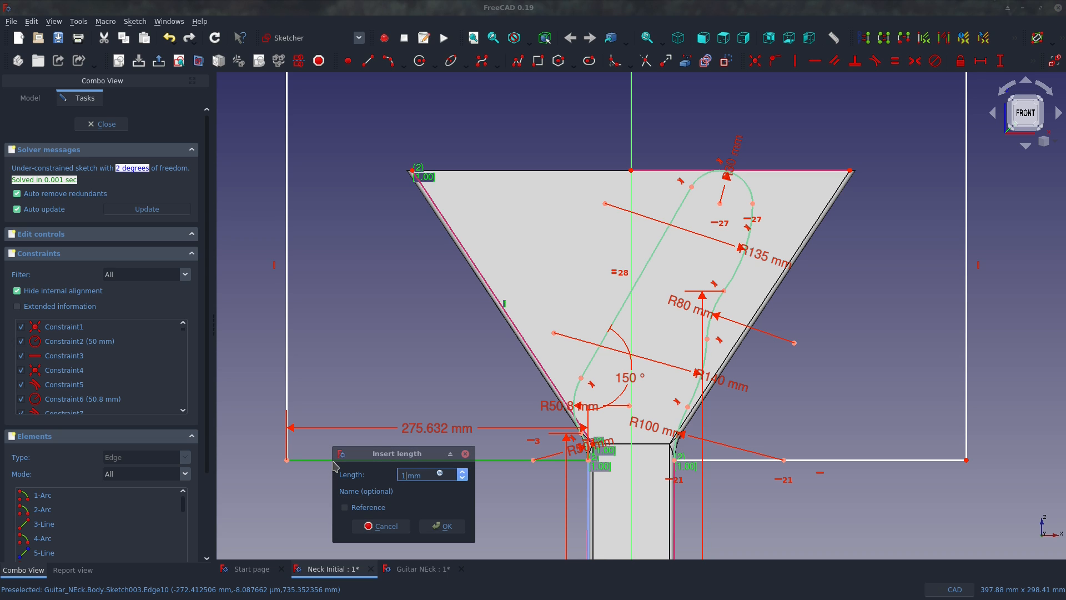
key("Escape")
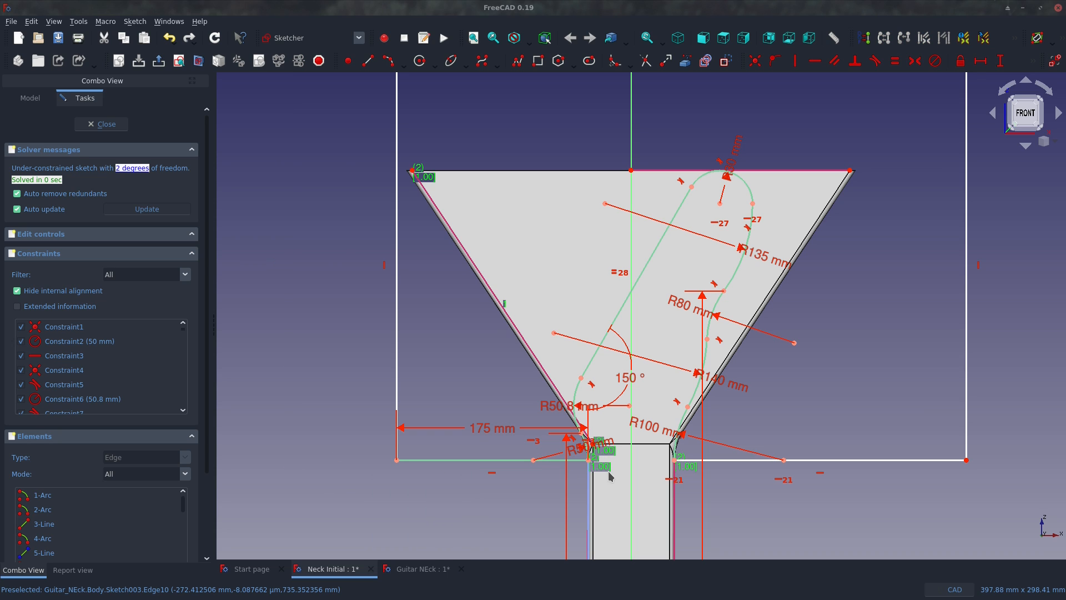
Set the height of the boundary's left vertical line to 350 mm.
scroll(406, 285, "down", 2)
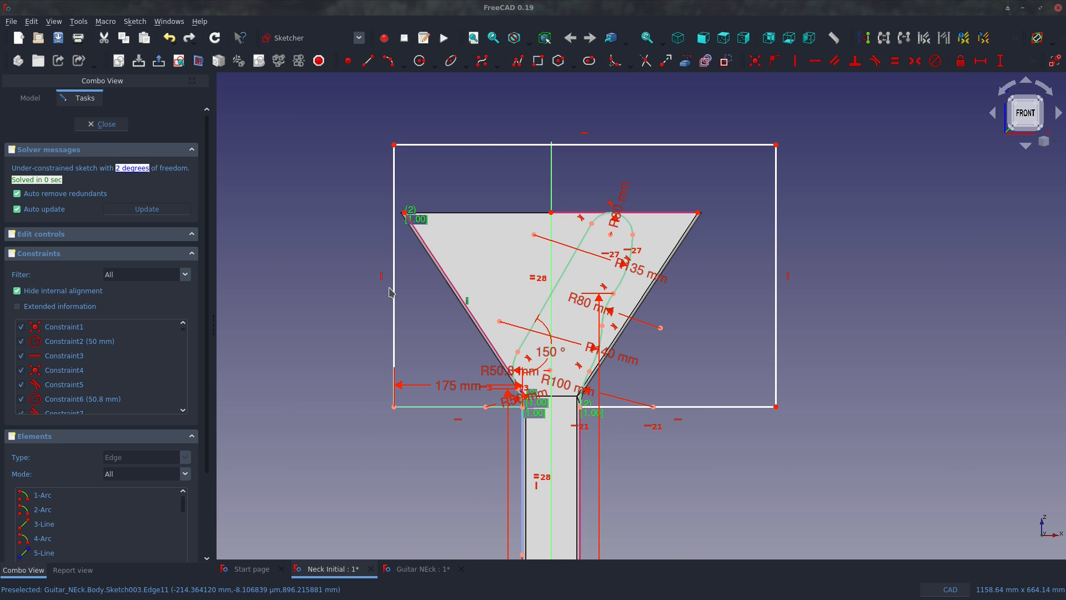
type("i")
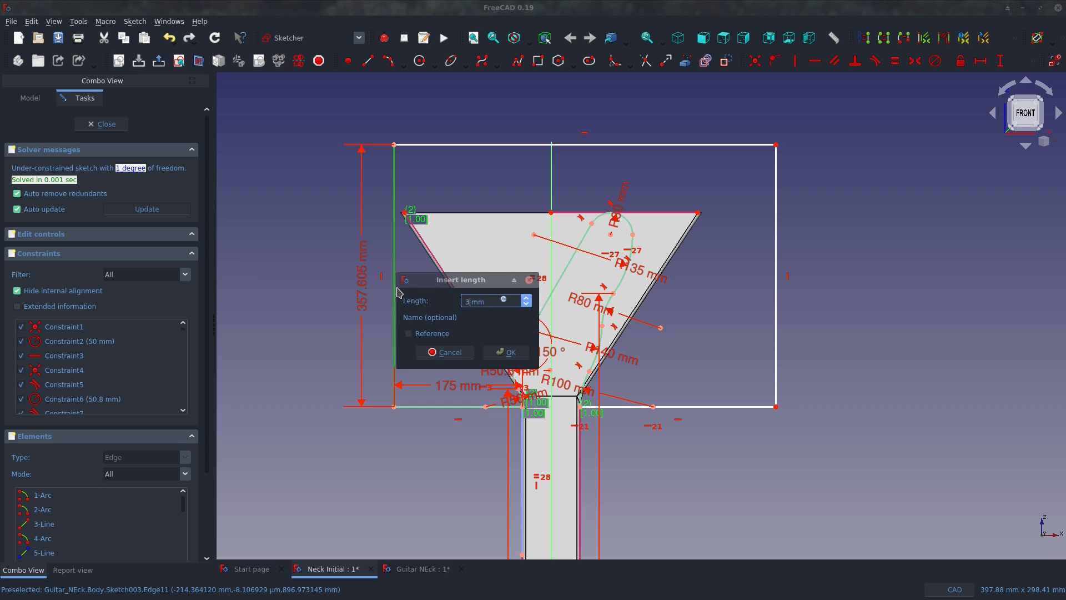
type("350")
key("Return")
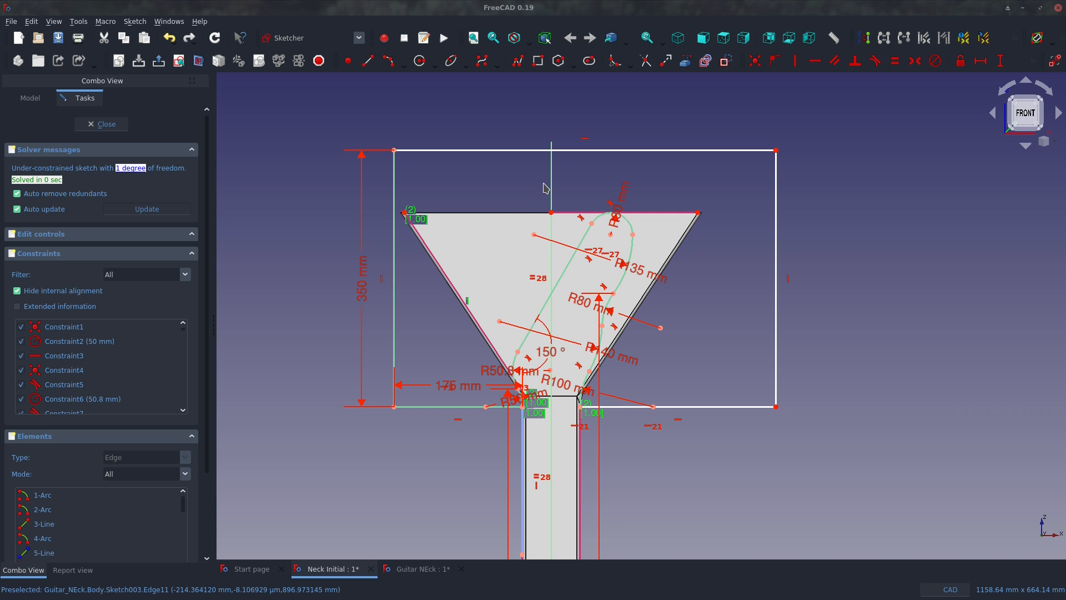
Make the boundary's two lower horizontal lines on either side of the neck equal in length and finish the sketch.
left_click(716, 406)
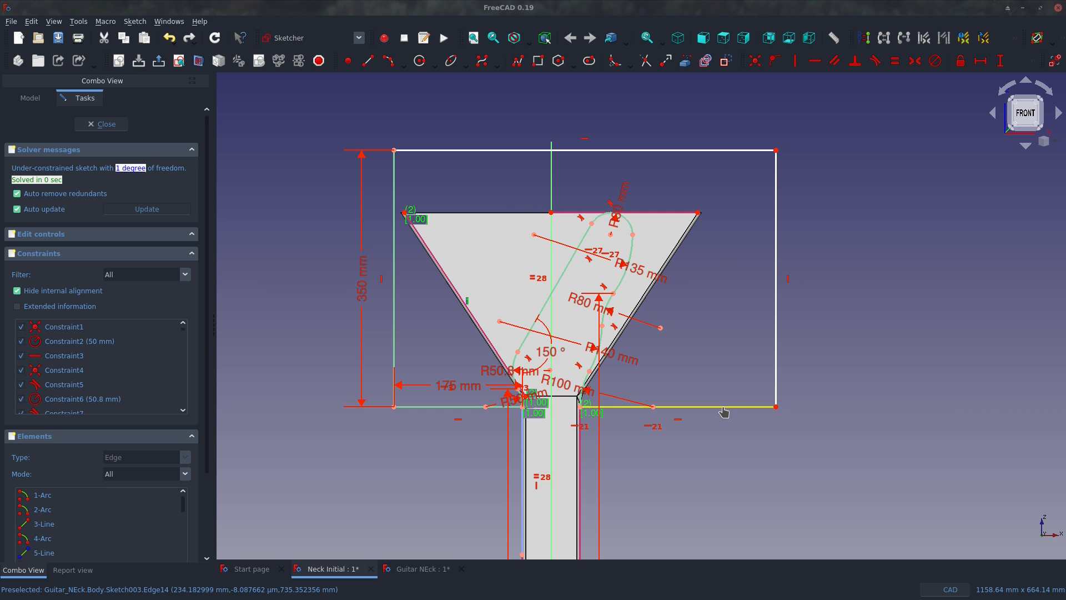
left_click(453, 408)
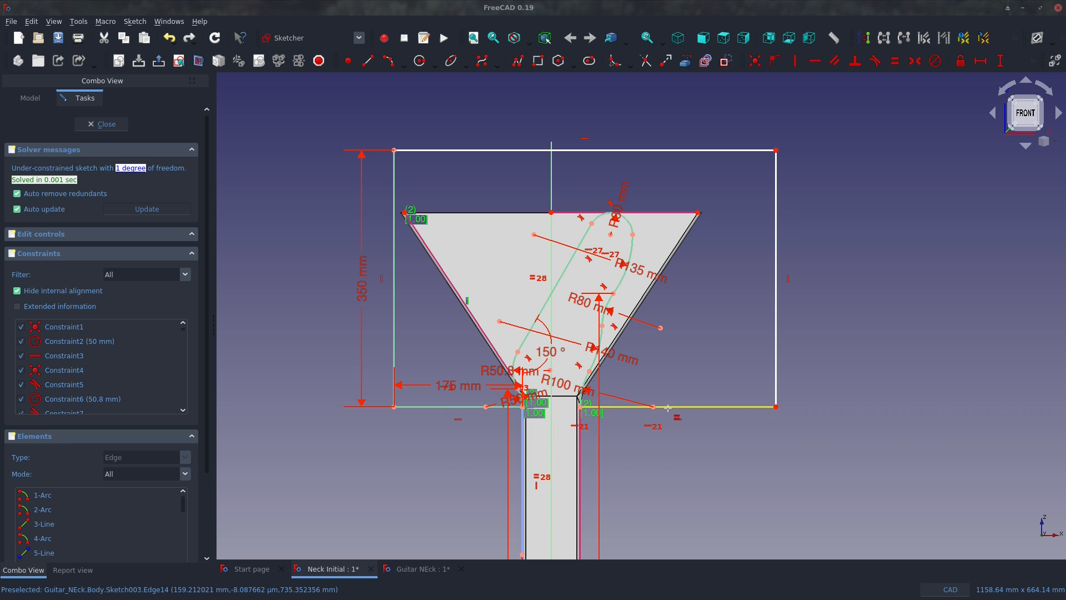
left_click(638, 407)
left_click(458, 407)
key("e")
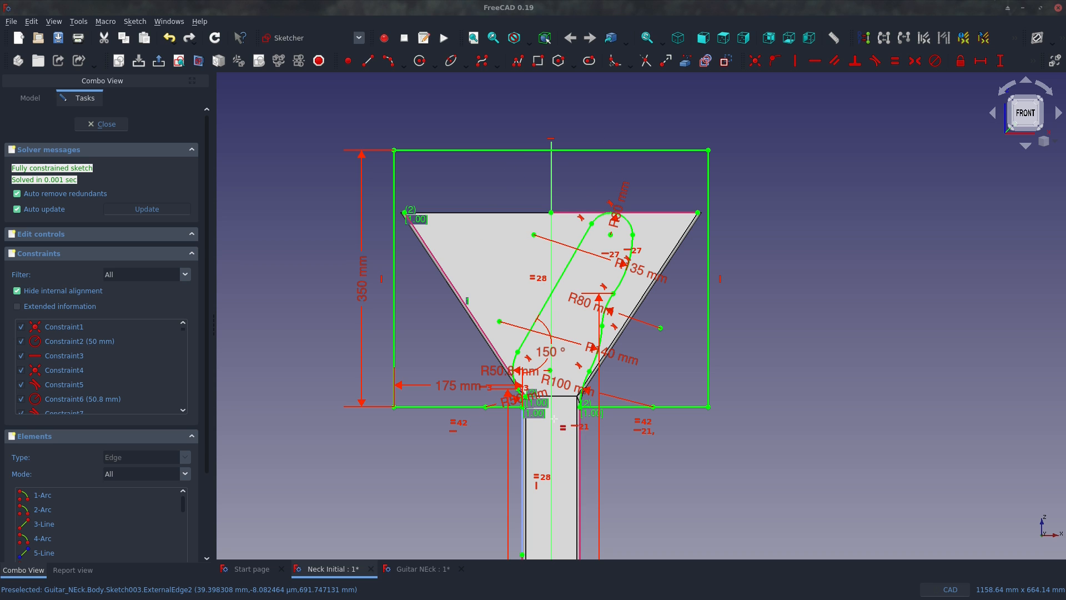
key("Escape")
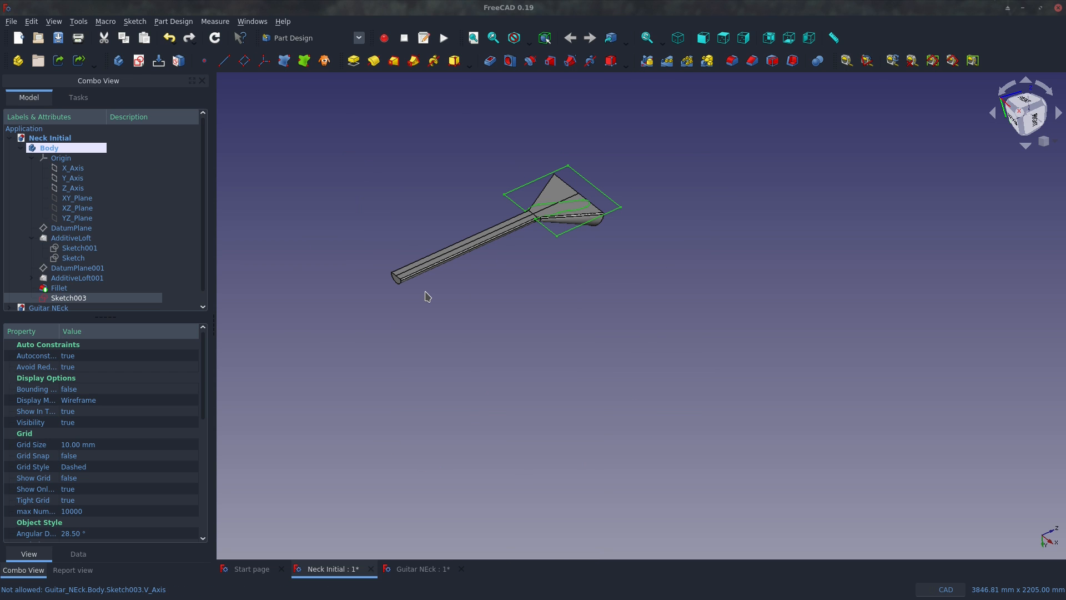
Pocket the neck body with the headstock outline sketch, using Through all and Symmetric to plane.
scroll(442, 249, "up", 5)
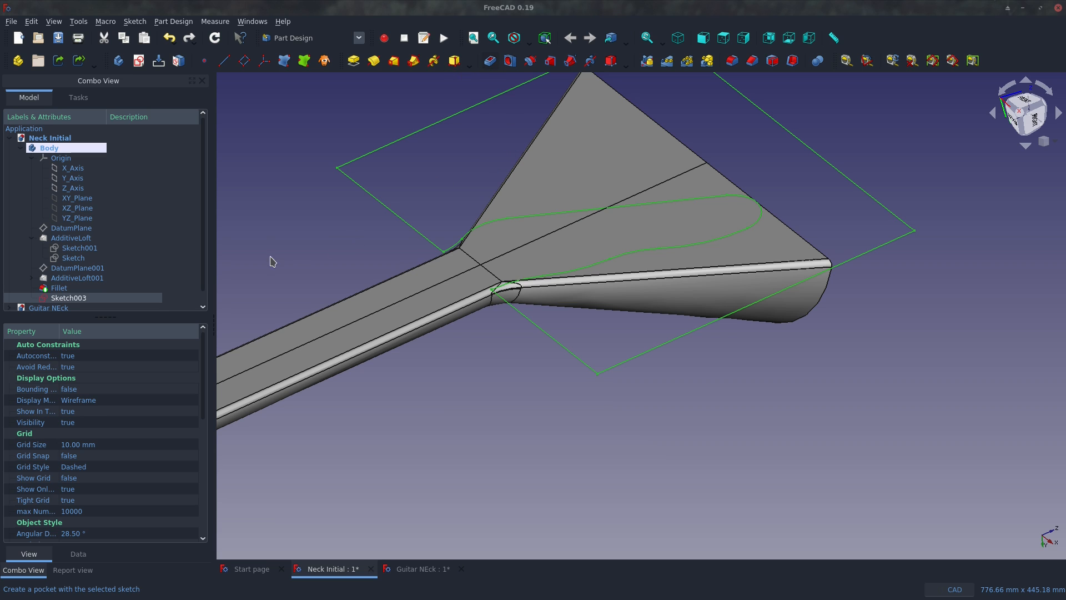
left_click(144, 171)
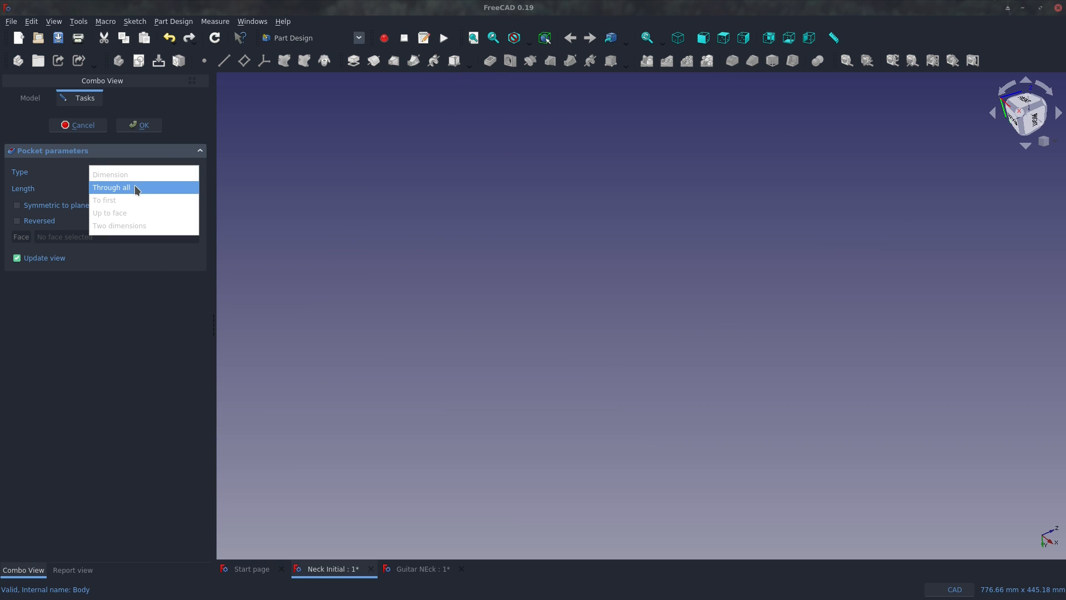
left_click(133, 192)
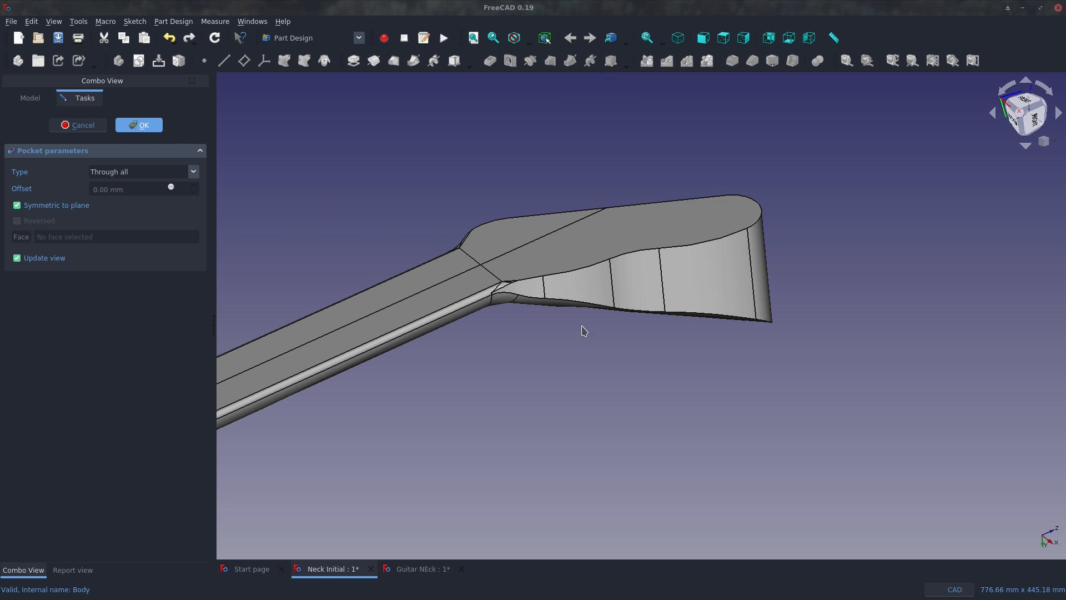
Accept the pocket and inspect the cut headstock sides and the transition where the headstock meets the neck.
middle_click_drag(598, 344, 502, 290)
scroll(502, 290, "up", 6)
scroll(358, 349, "up", 6)
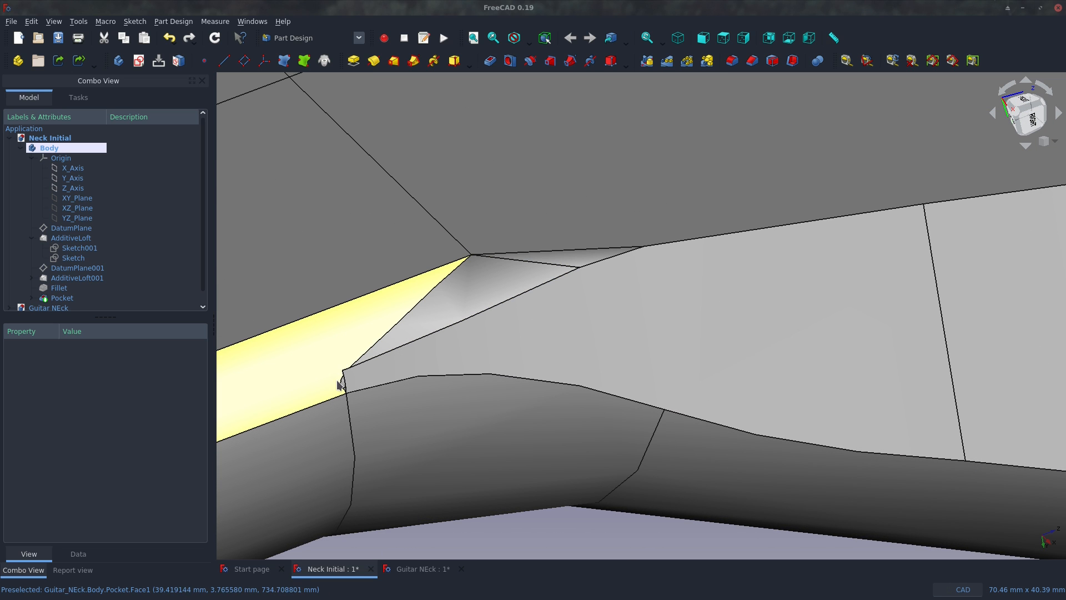
scroll(368, 380, "down", 14)
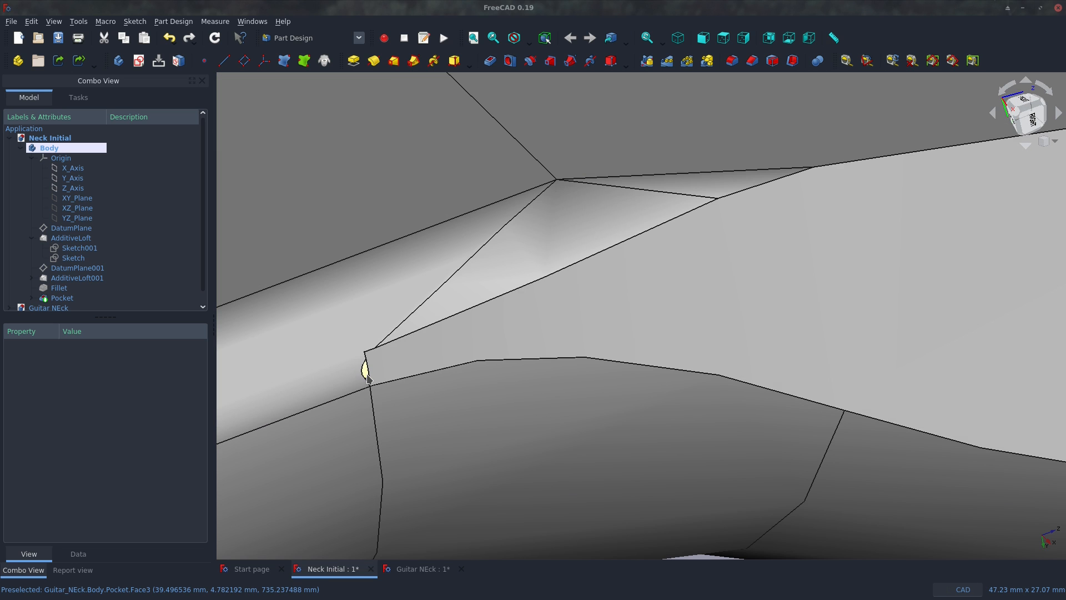
scroll(368, 379, "down", 2)
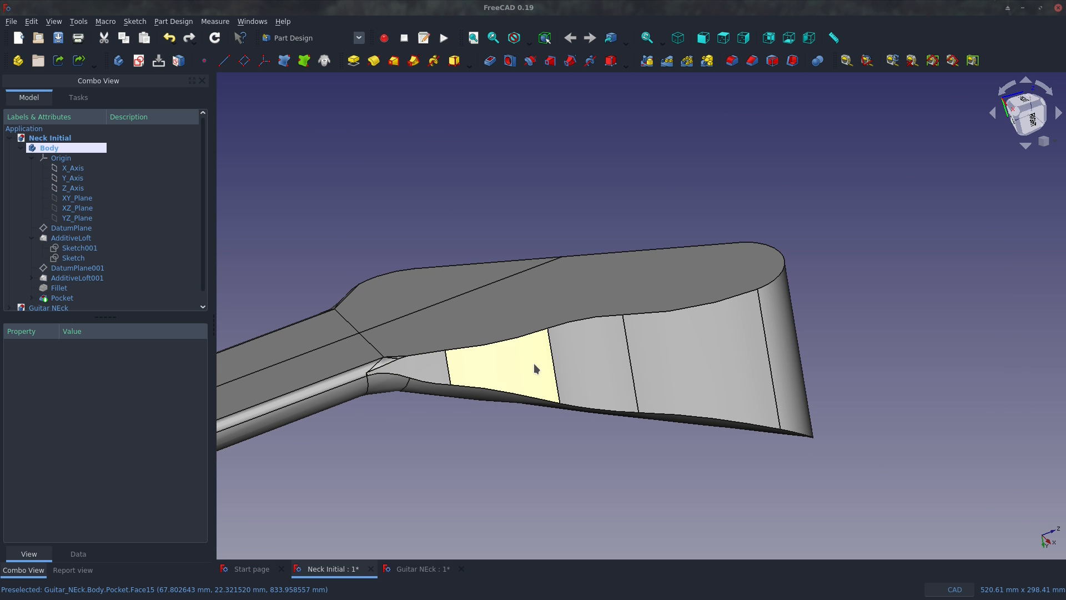
middle_click_drag(523, 359, 563, 361)
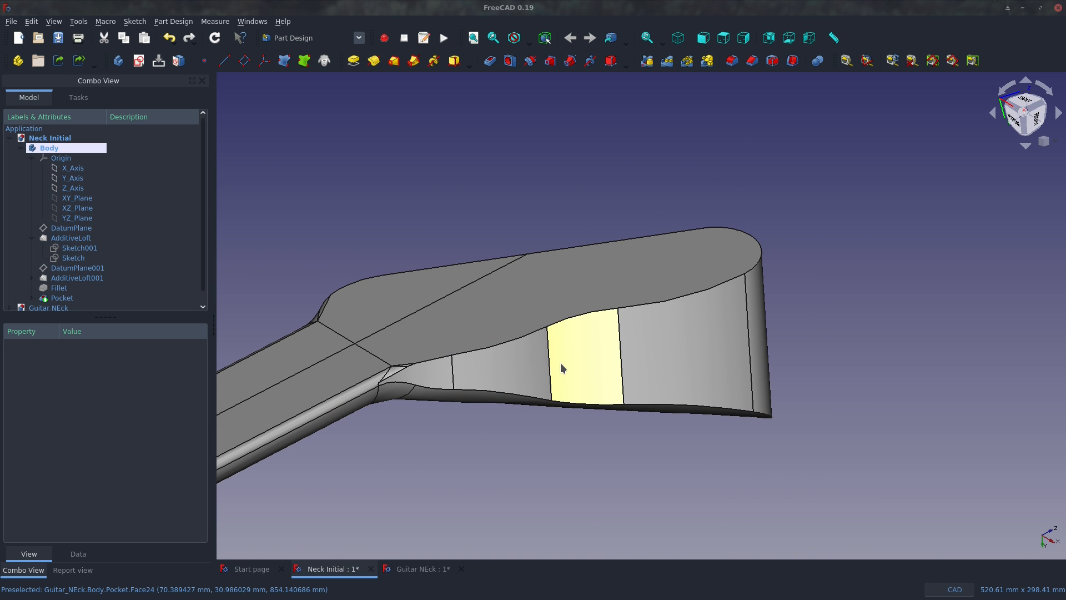
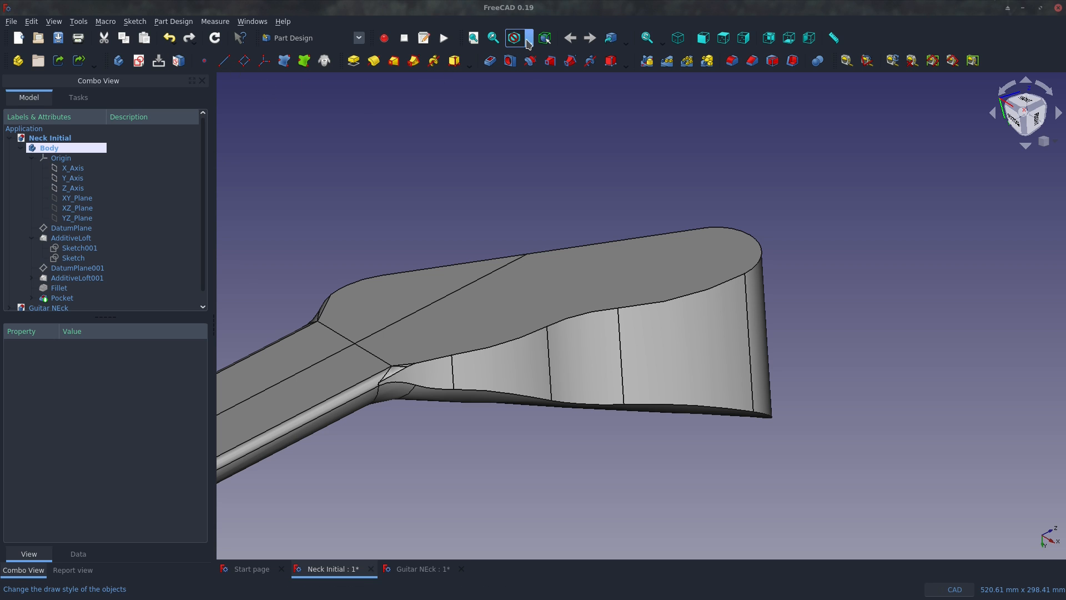
Switch the model display to wireframe and start a new sketch on the YZ plane.
left_click(529, 40)
left_click(547, 79)
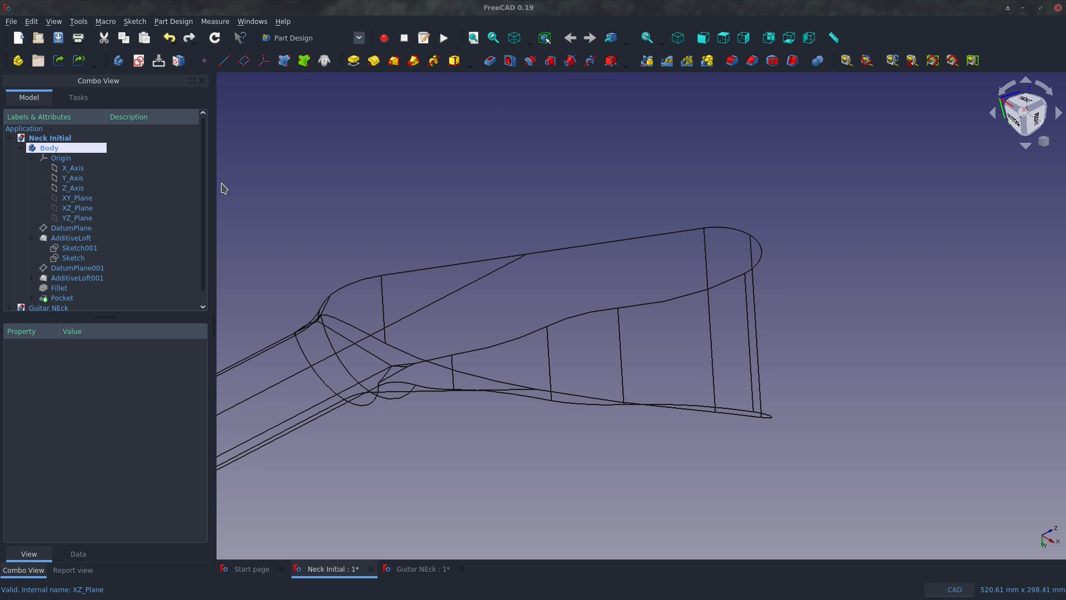
left_click(138, 61)
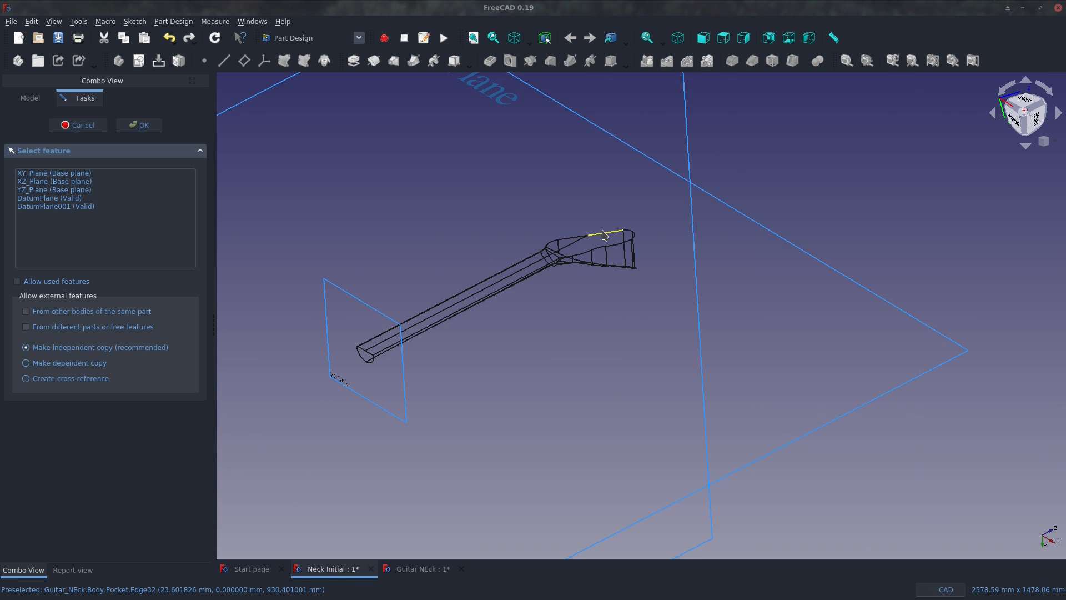
left_click(616, 130)
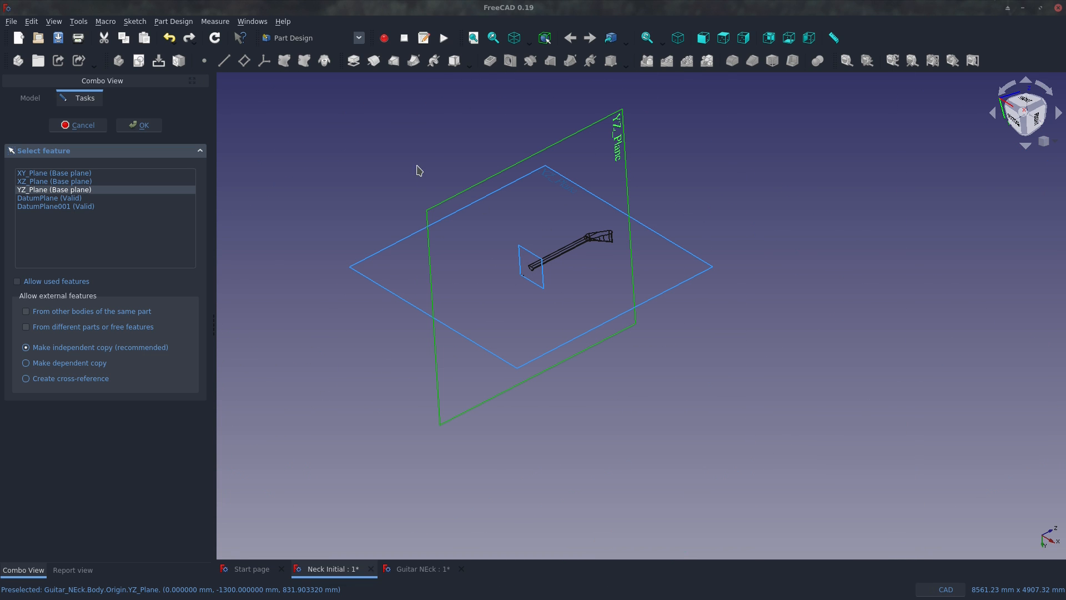
scroll(612, 339, "up", 6)
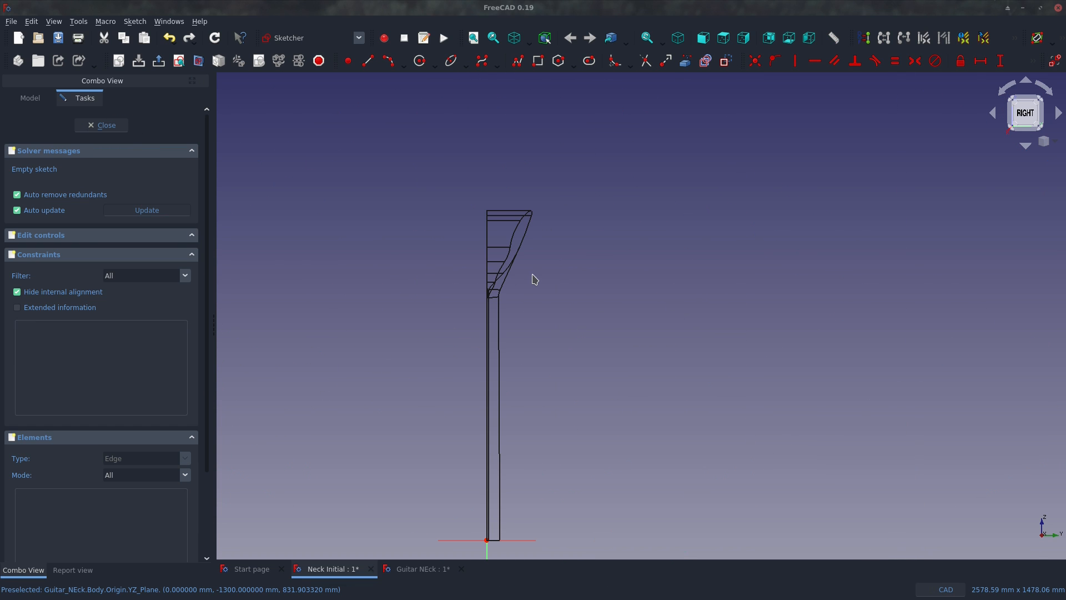
Reference the neck's front and back edges just below the headstock as external geometry in the side-profile sketch.
scroll(501, 210, "up", 6)
middle_click_drag(484, 490, 513, 428)
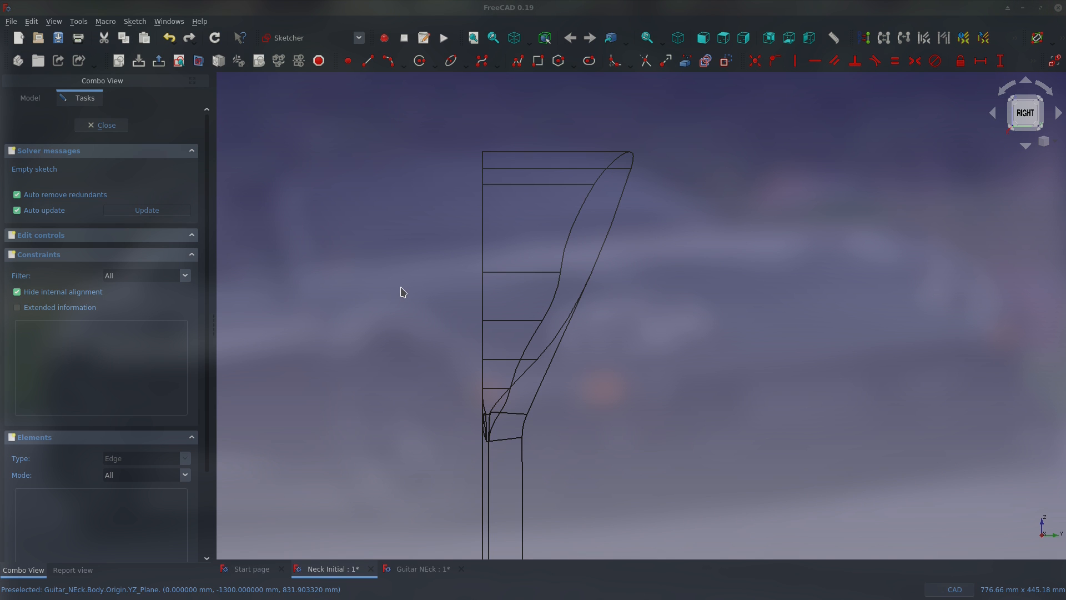
scroll(514, 412, "up", 4)
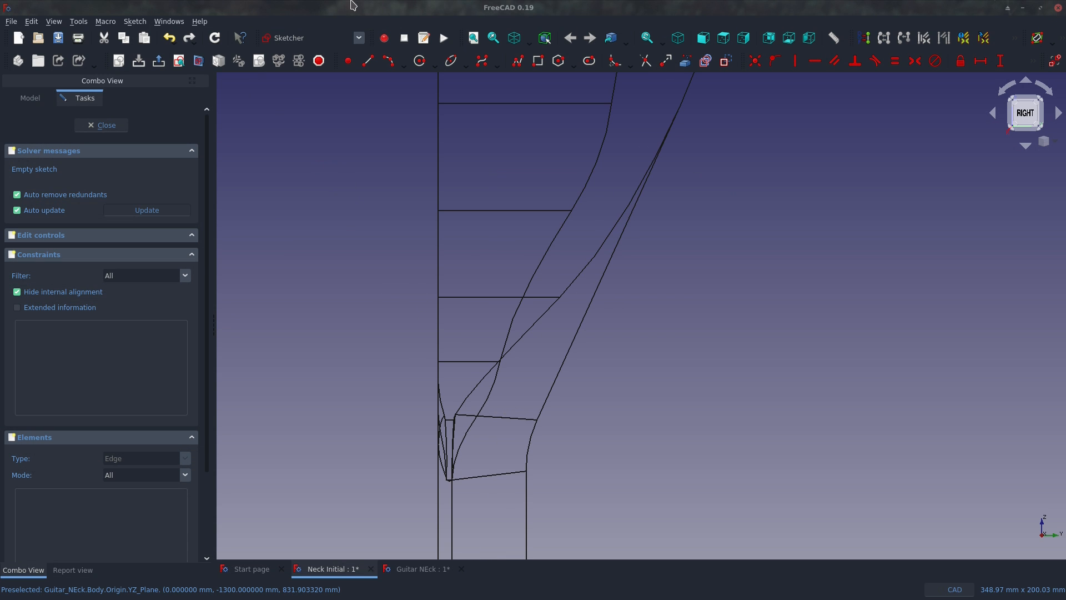
left_click(438, 478)
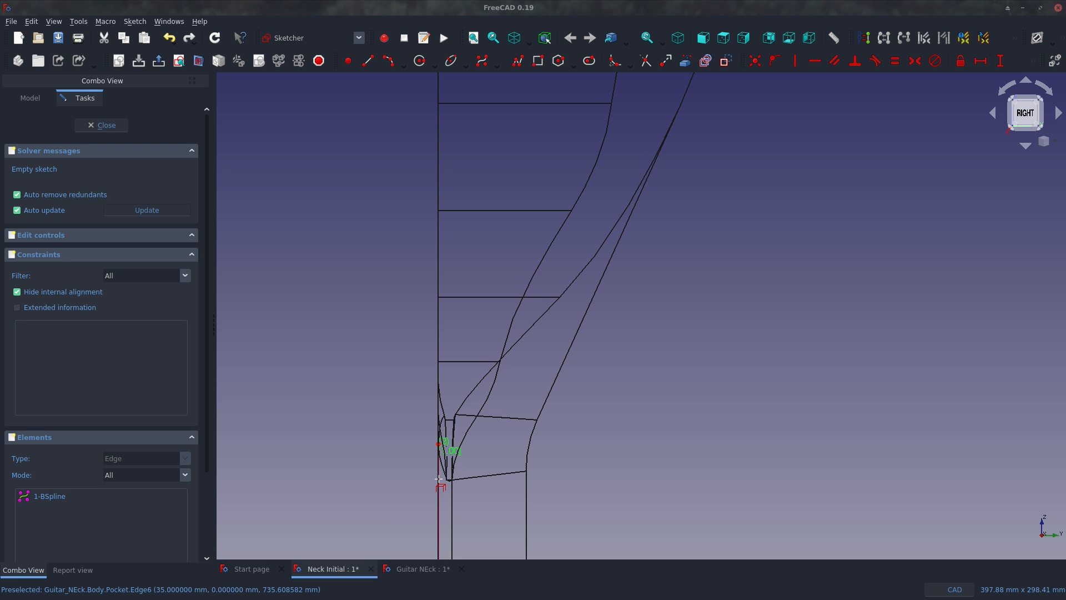
left_click(527, 507)
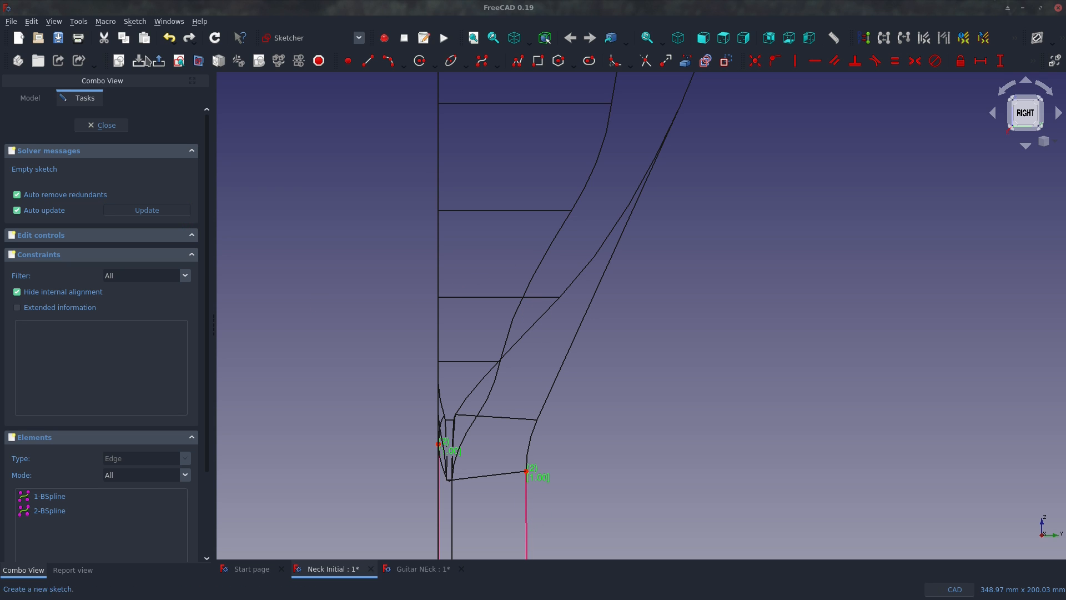
Draw a three-point arc from the upper endpoint of the neck's front edge, curving up and back into the headstock profile.
left_click(389, 60)
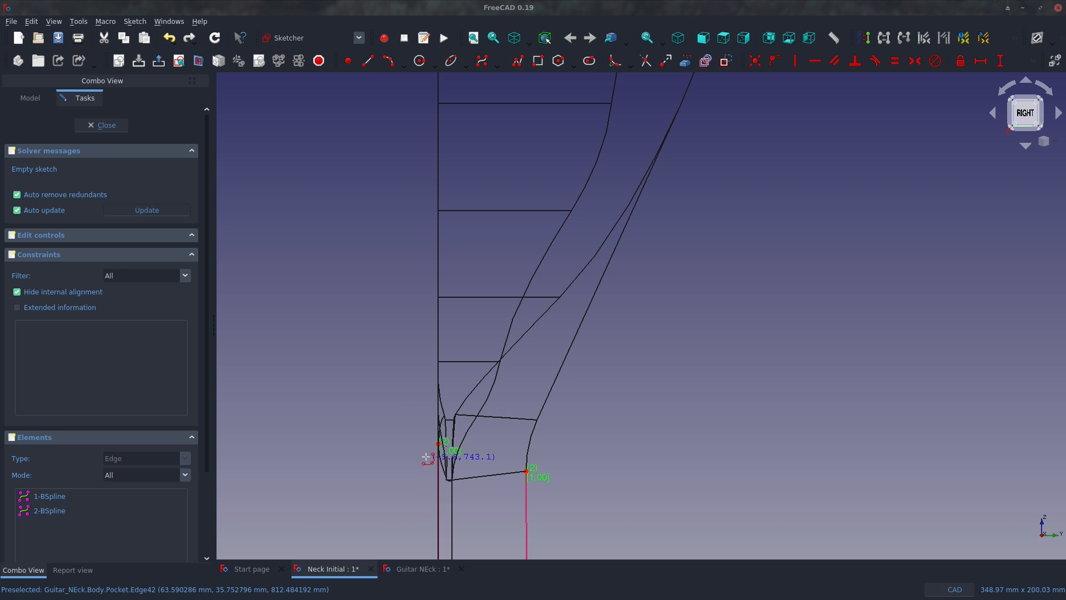
left_click(438, 444)
left_click(466, 325)
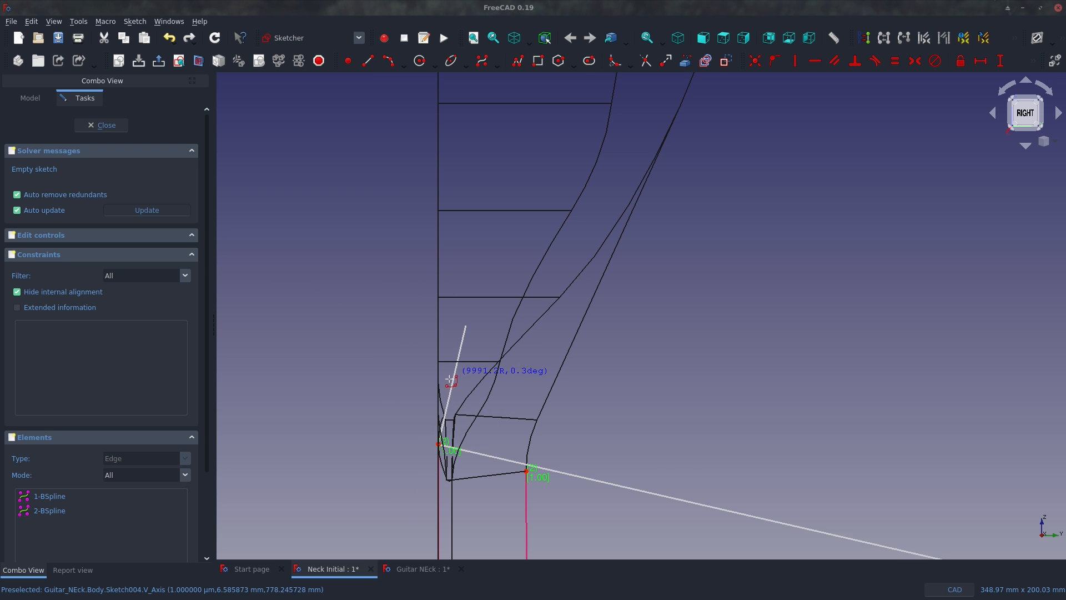
key("Escape")
left_click(451, 382)
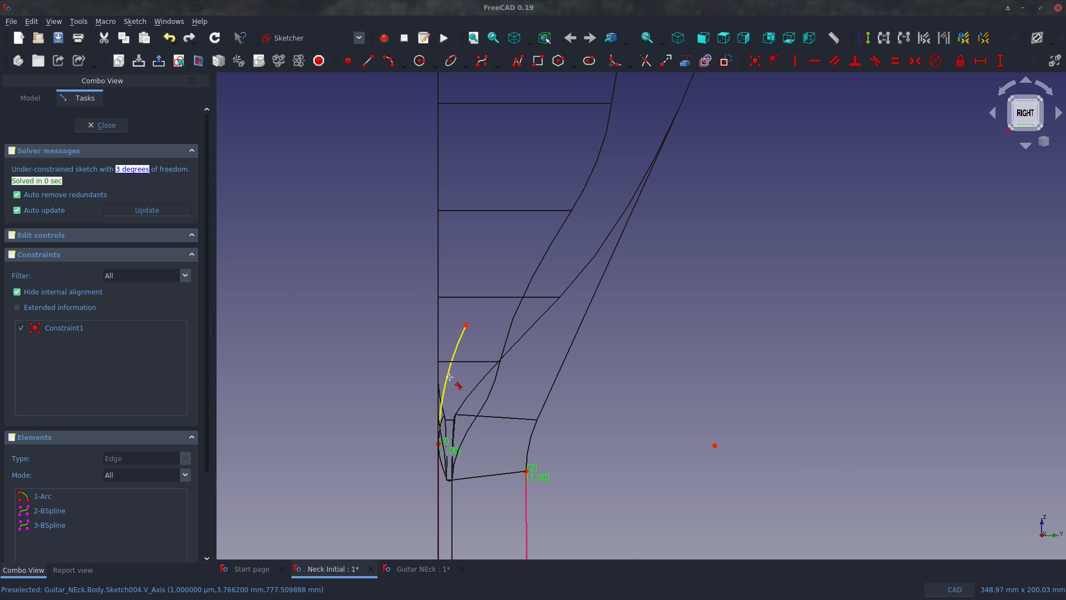
Try to make the arc tangent to the neck's referenced front edge.
left_click(438, 519)
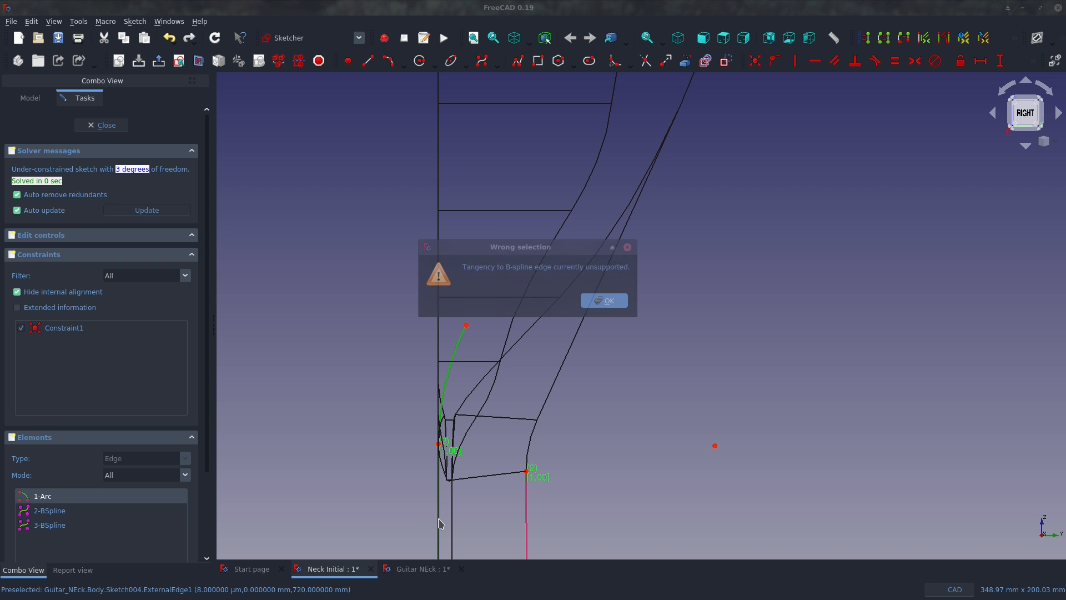
left_click(609, 301)
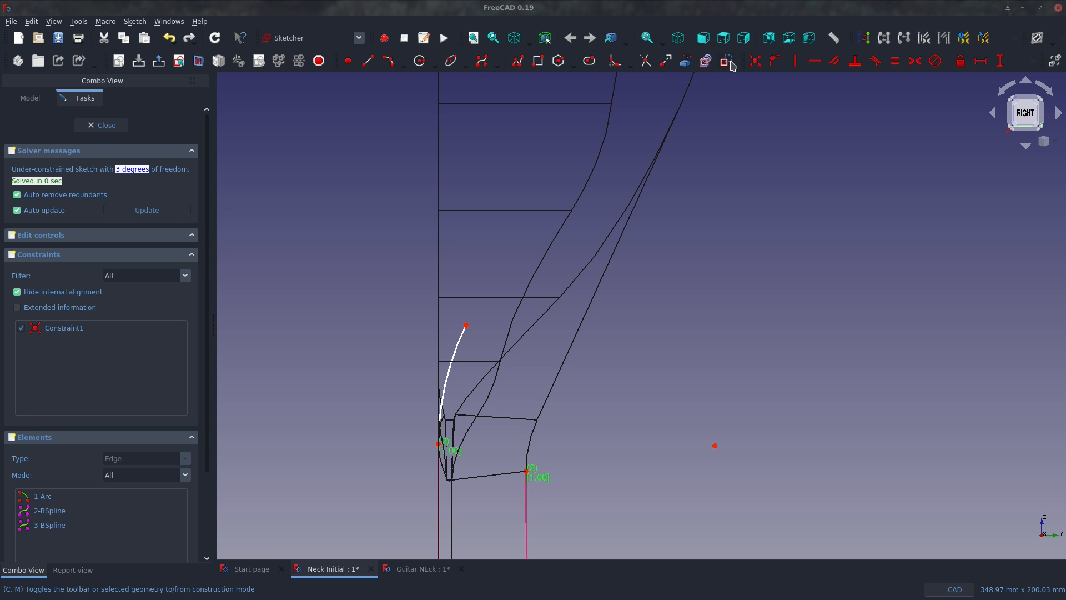
Draw a line down from the arc's lower endpoint, make it vertical and set its length to 5 mm.
left_click(369, 63)
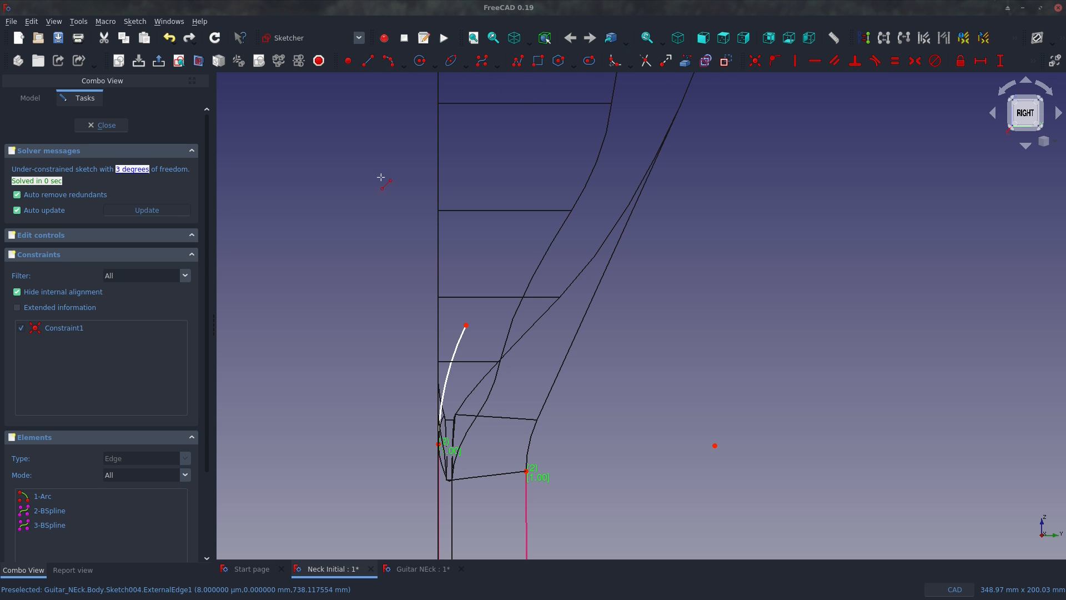
left_click(438, 445)
left_click(422, 510)
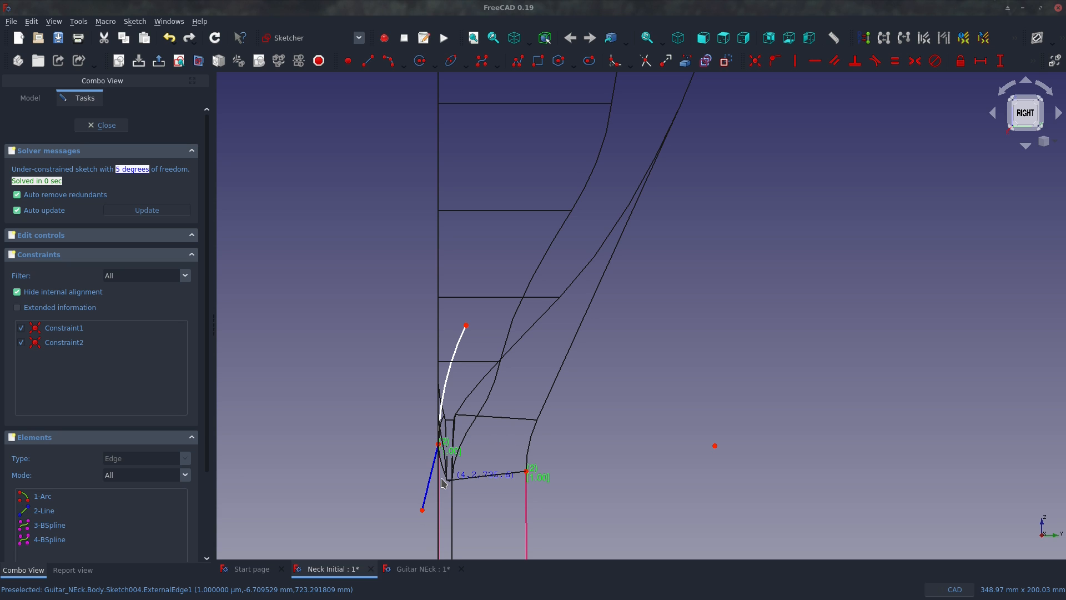
key("v")
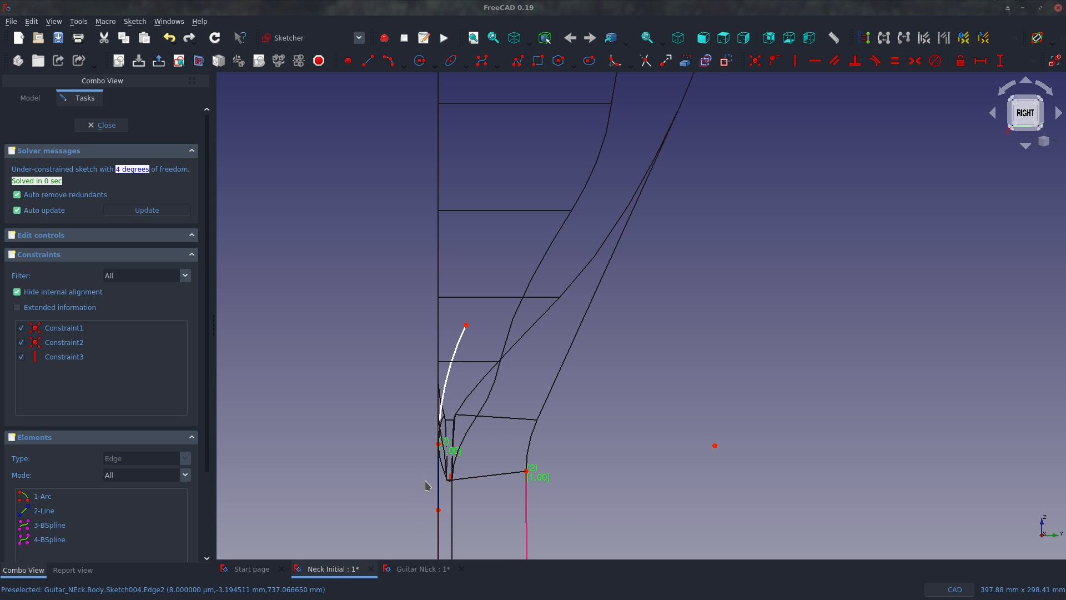
key("v")
left_click(434, 480)
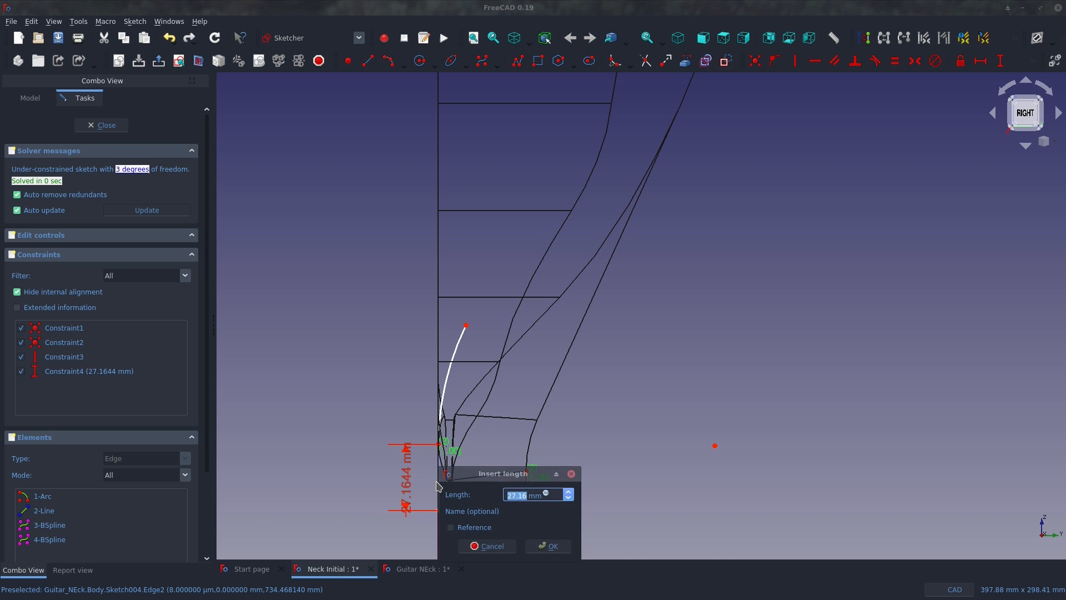
type("5")
key("Return")
Make the arc tangent to the short 5 mm vertical line at their shared endpoint.
scroll(427, 438, "up", 5)
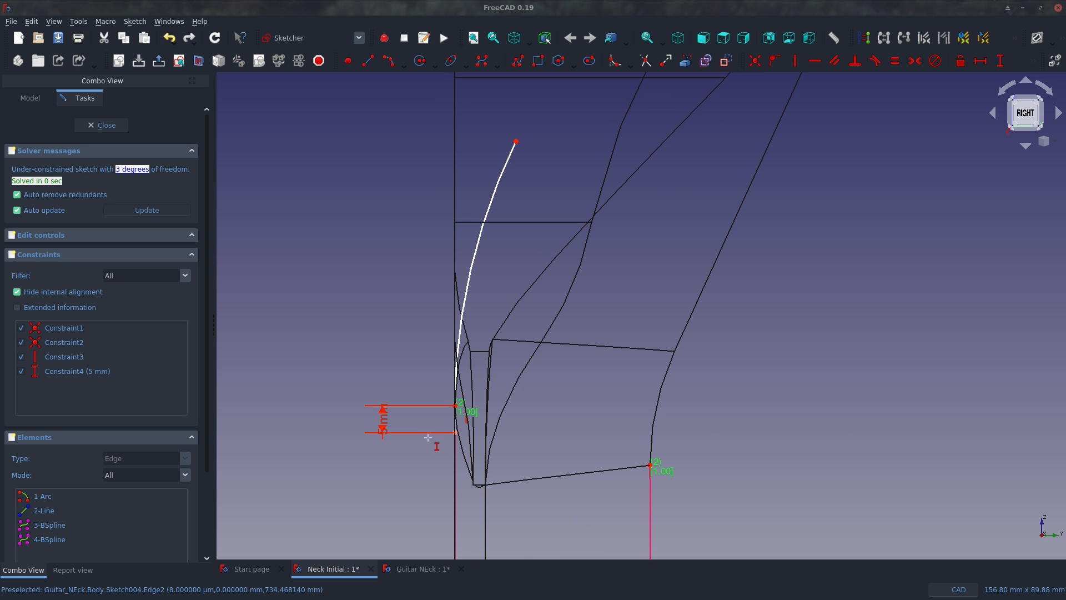
scroll(439, 436, "up", 4)
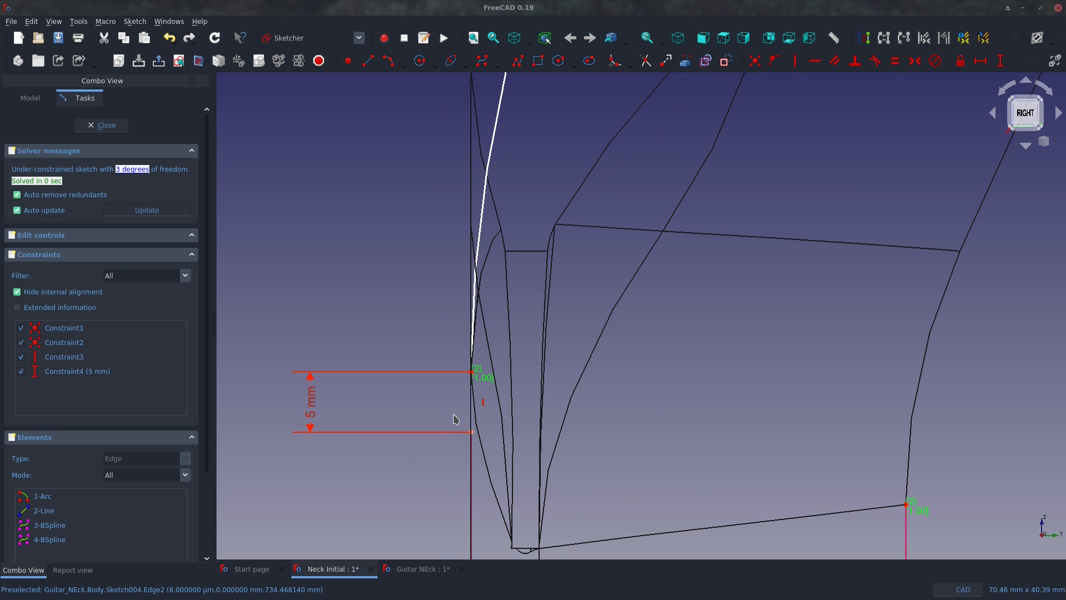
left_click(475, 261)
key("t")
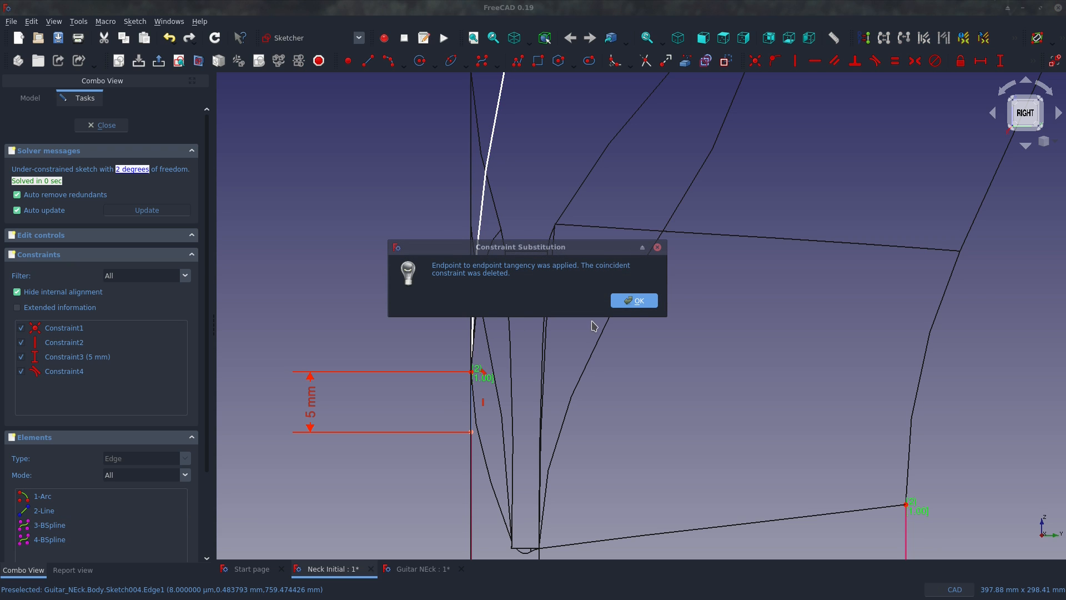
left_click(655, 304)
Draw a second three-point arc from the first arc's upper endpoint, curving upward in the opposite direction.
scroll(609, 331, "down", 8)
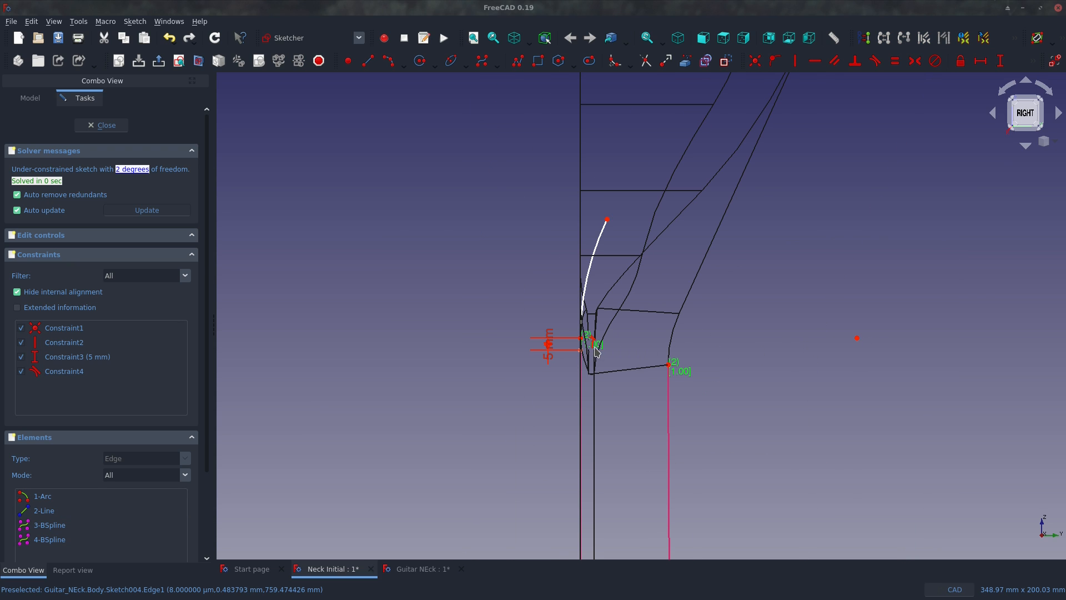
scroll(617, 212, "up", 4)
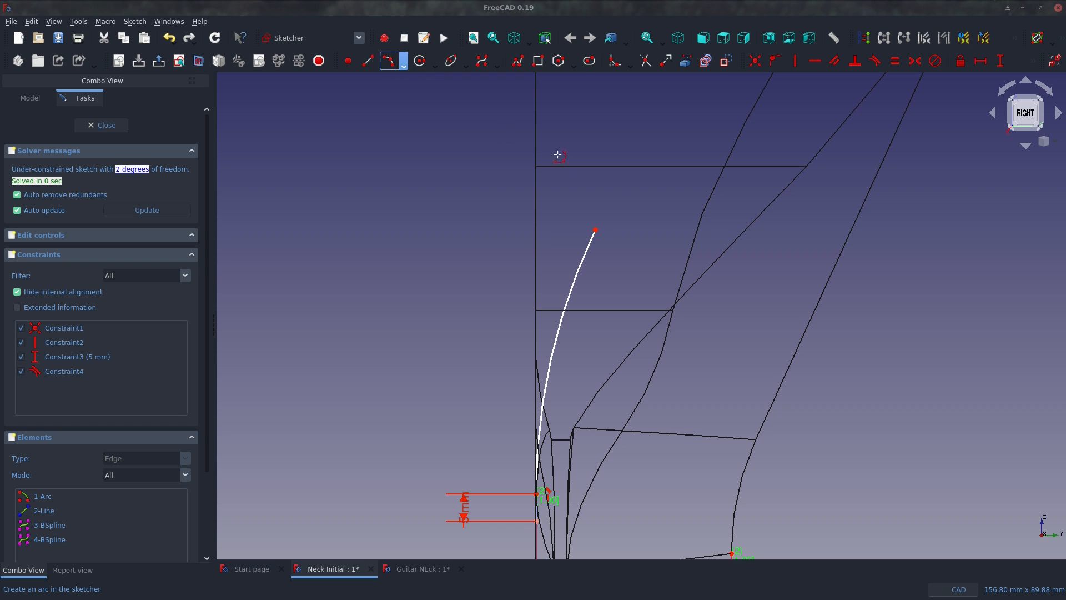
left_click(596, 230)
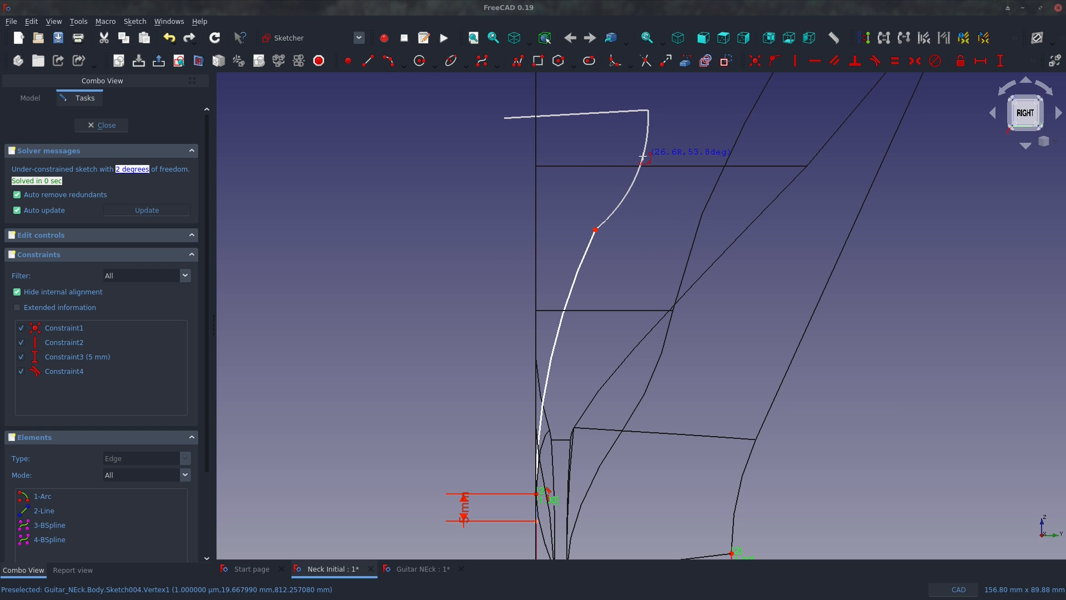
left_click(639, 151)
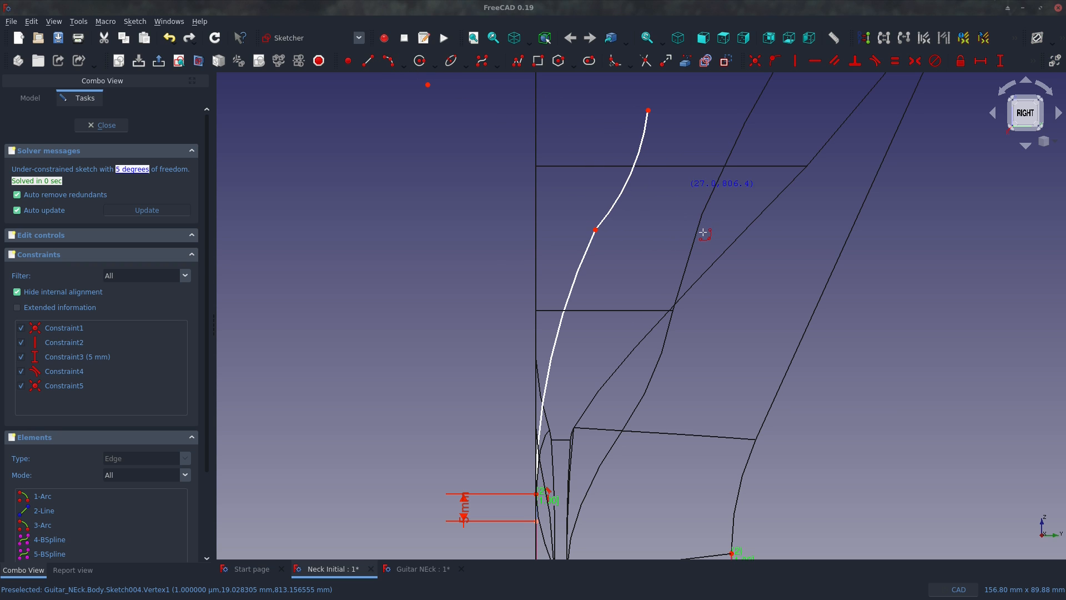
Make the two arcs tangent at their shared endpoint and equal in radius.
left_click(611, 215)
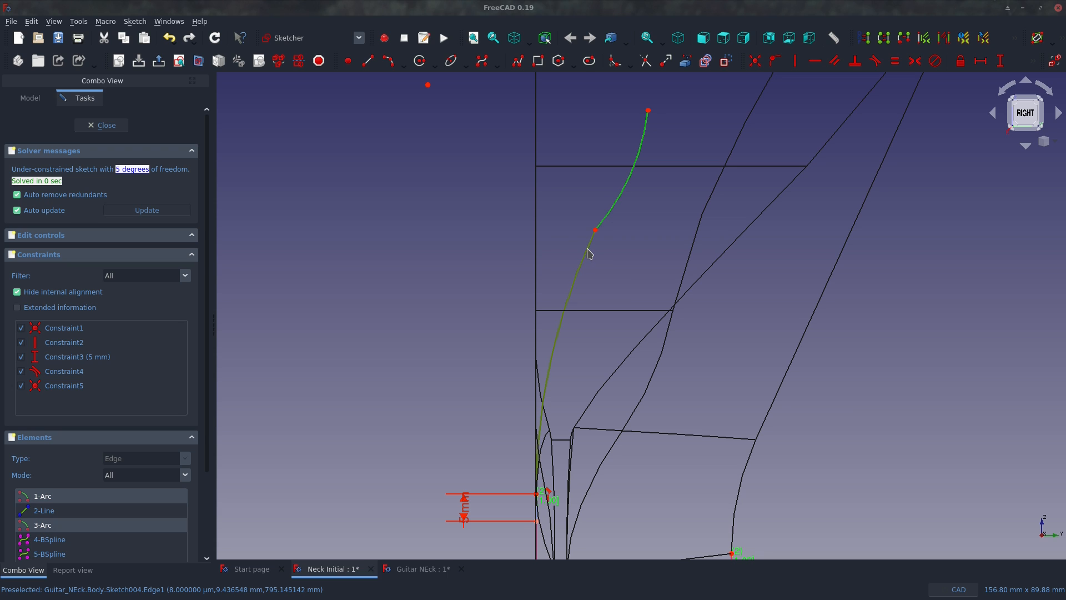
left_click(587, 253)
key("t")
left_click(629, 299)
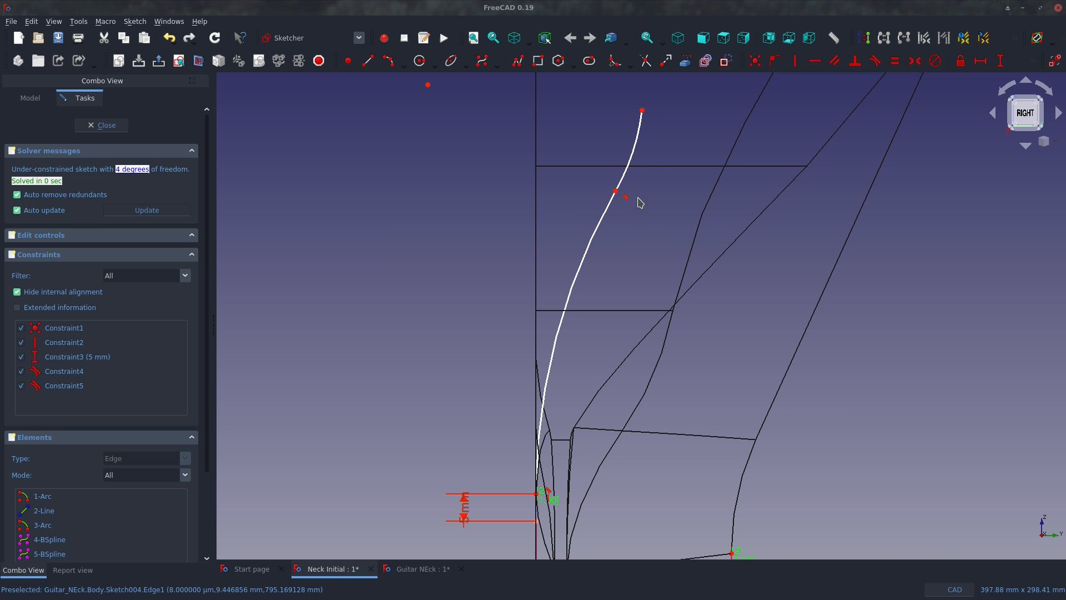
left_click(630, 178)
left_click(608, 205)
key("e")
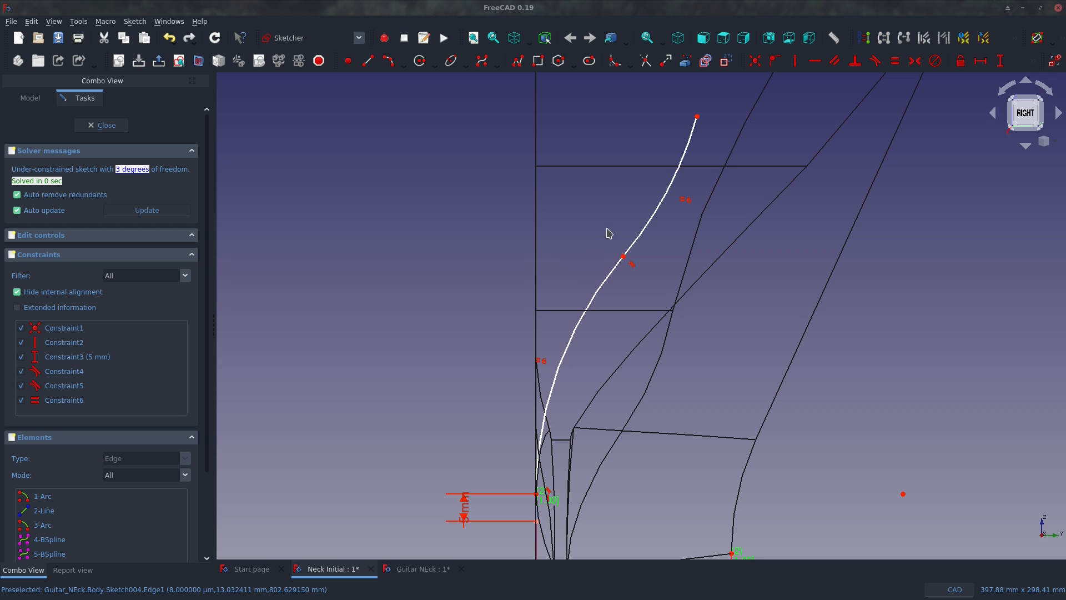
Align the upper arc's center horizontally with its upper endpoint.
scroll(559, 214, "down", 5)
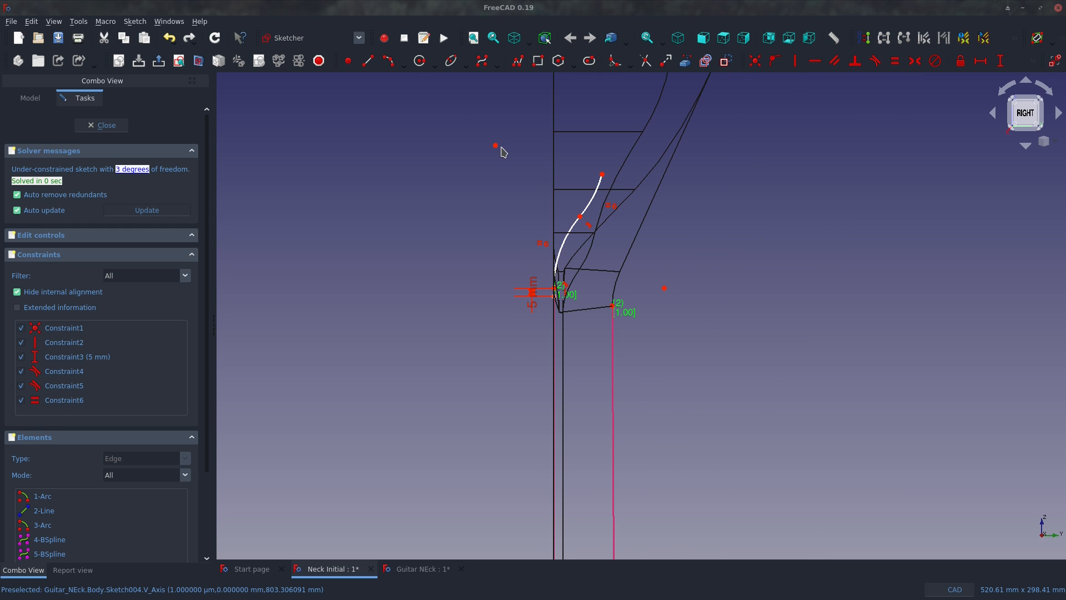
left_click(495, 146)
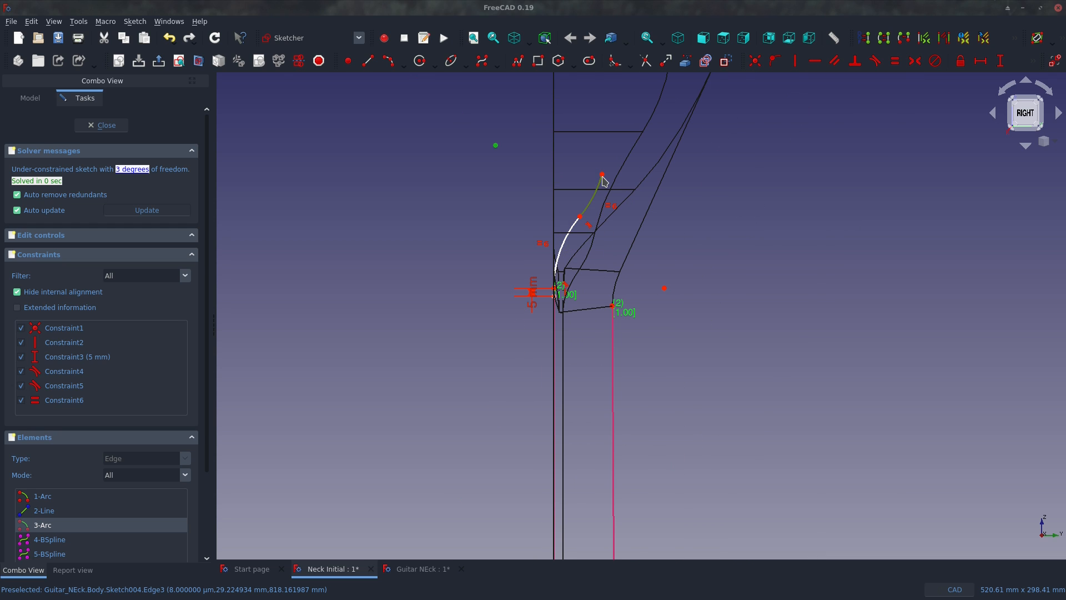
left_click(464, 167)
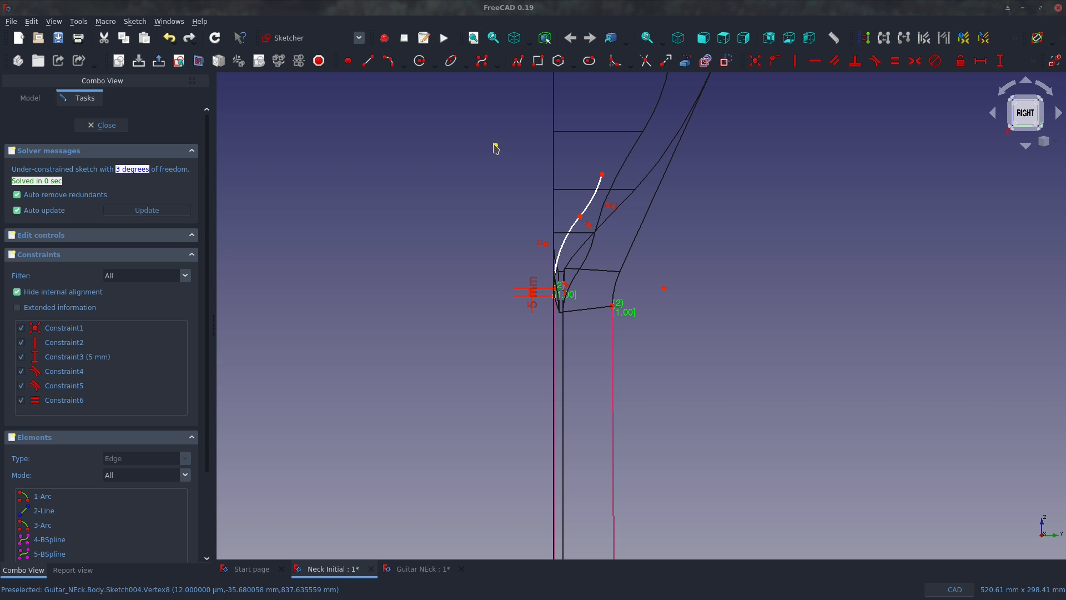
left_click(497, 147)
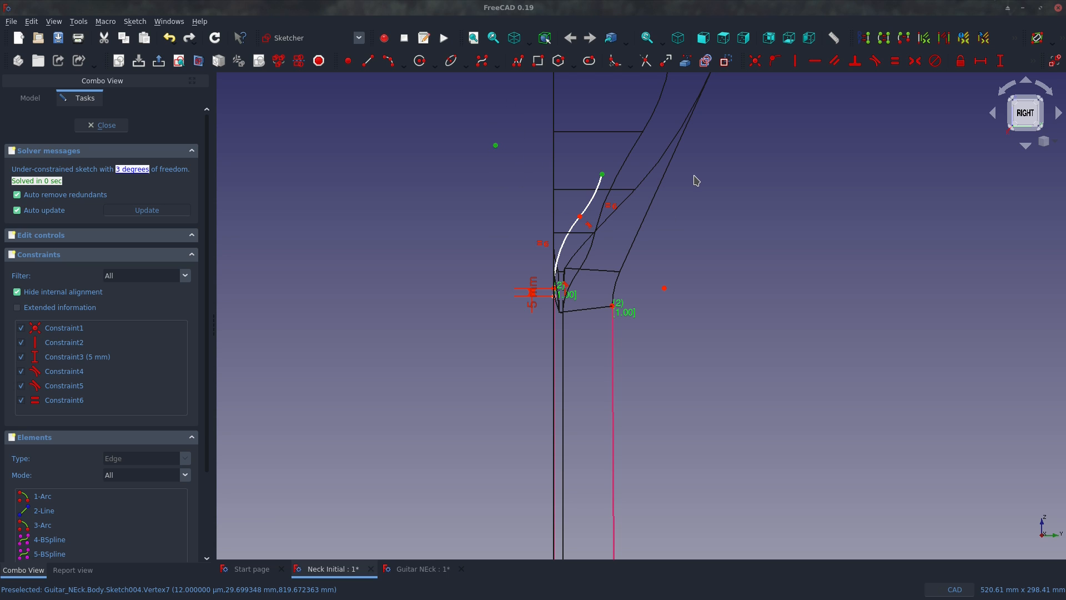
key("h")
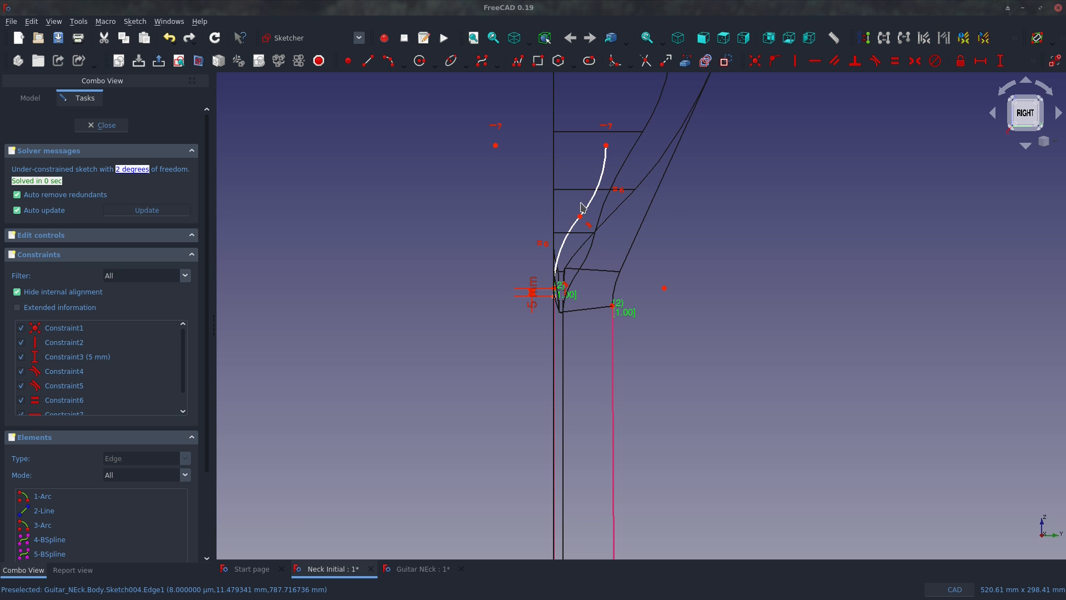
Add a radius constraint of 45 mm to the upper arc.
scroll(584, 173, "up", 2)
left_click(610, 186)
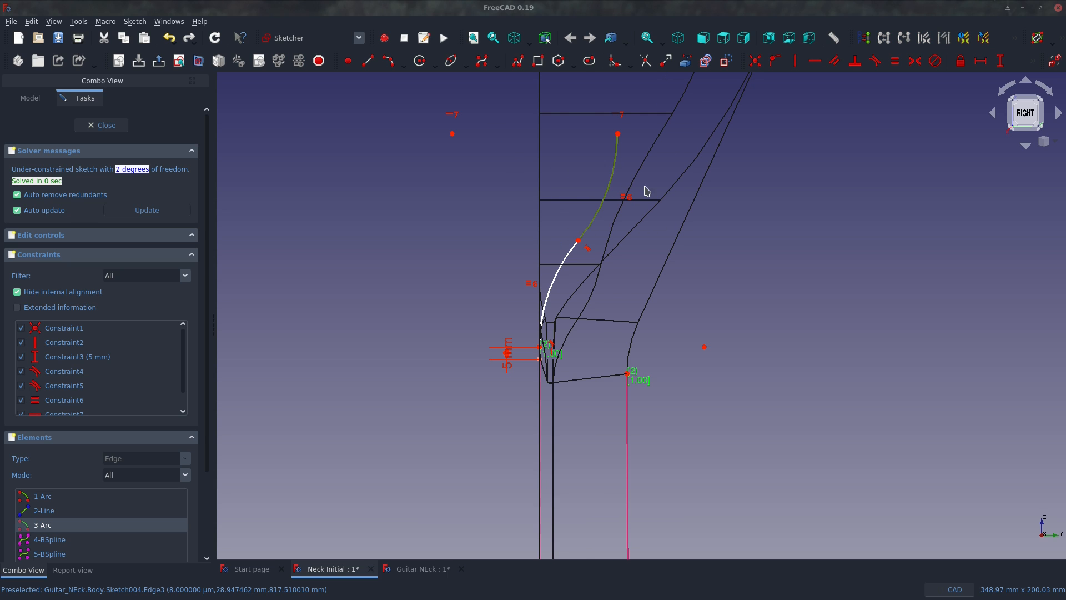
type("kr")
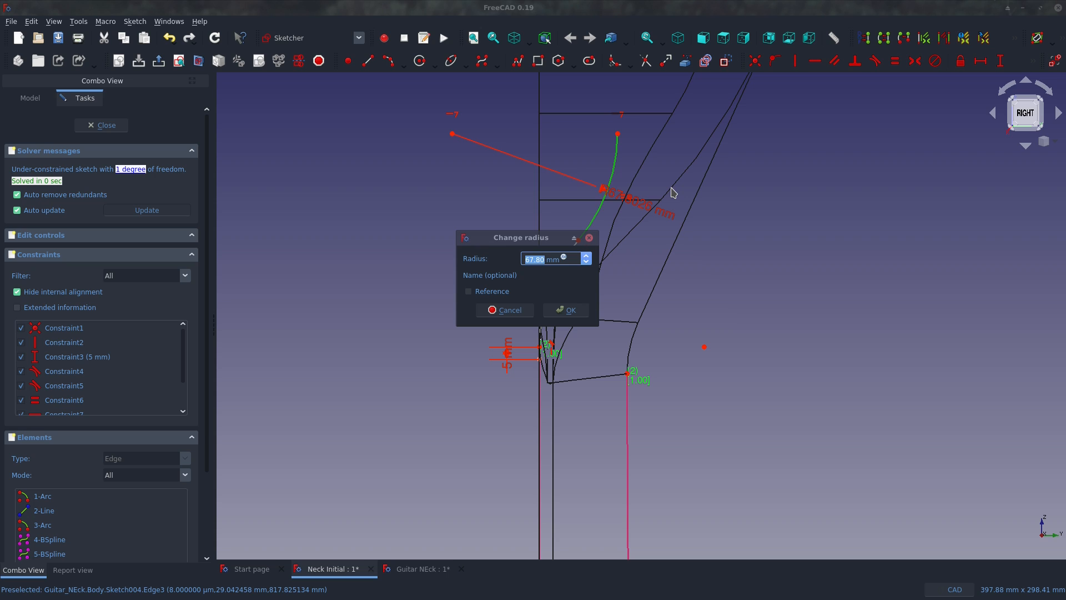
type("45")
key("Return")
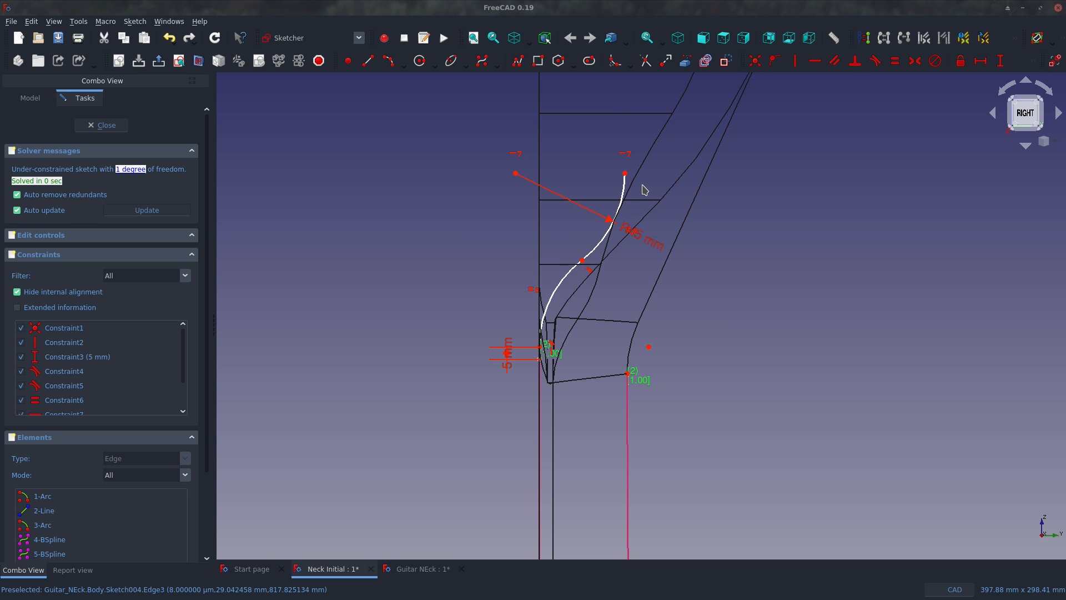
Set the upper arc's radius to 100 mm.
double_click(653, 250)
type("1.")
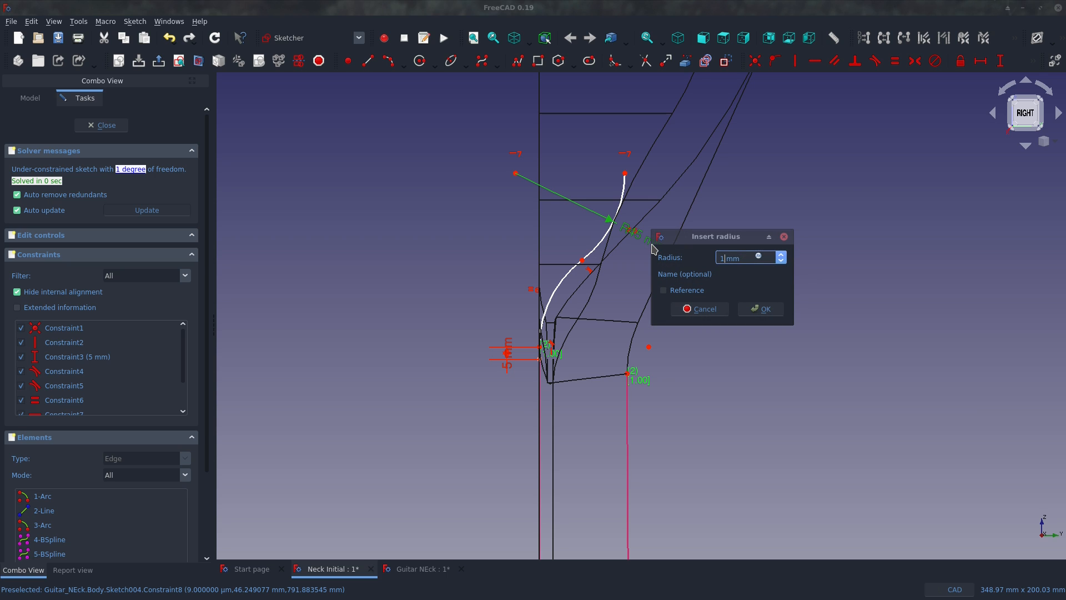
type("00")
key("Return")
scroll(653, 249, "down", 3)
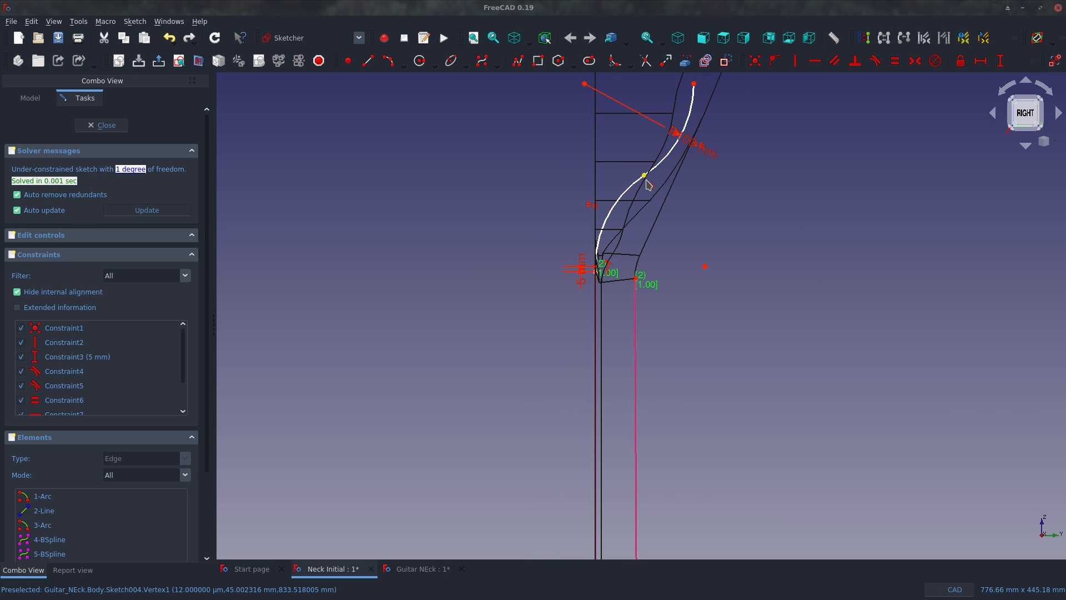
Reference the headstock's top edge as external geometry and move the upper arc's end down to about 24 mm behind the front face.
scroll(633, 176, "down", 3)
scroll(654, 238, "up", 5)
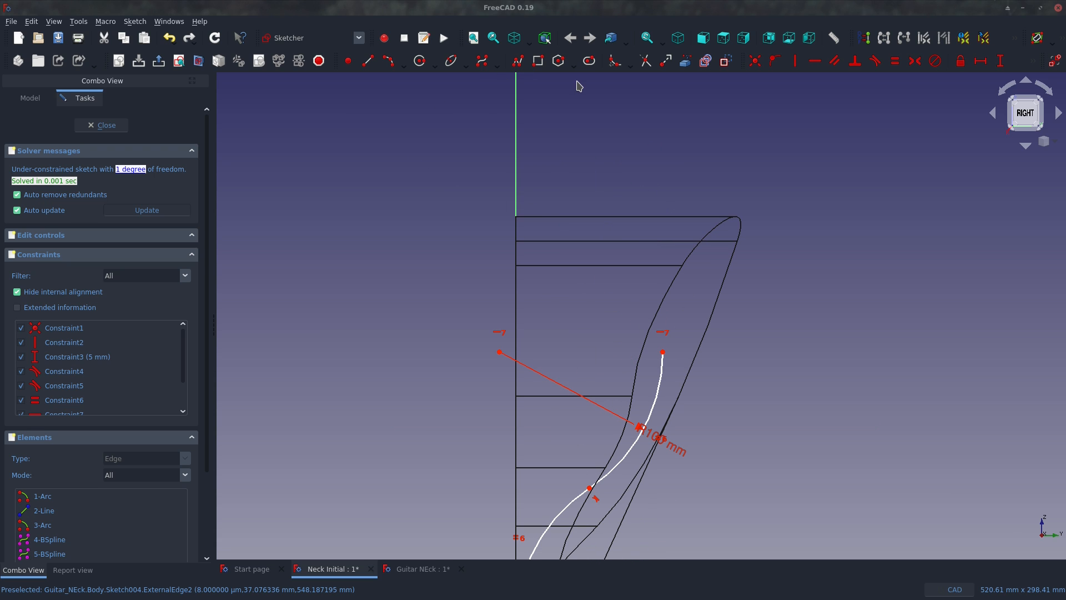
key("x")
left_click(584, 217)
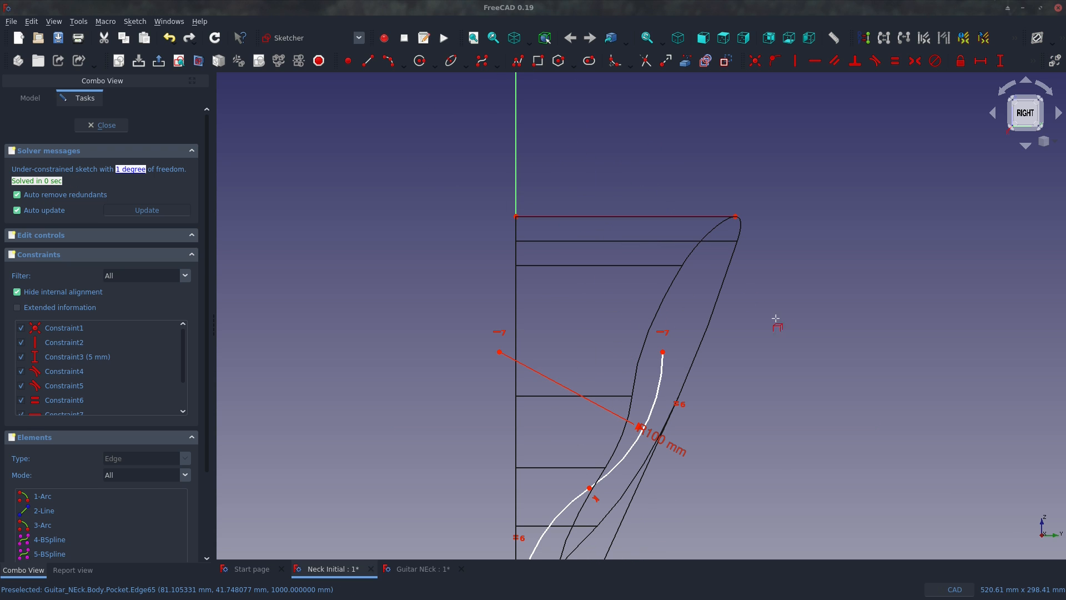
right_click(776, 318)
left_click_drag(662, 354, 544, 470)
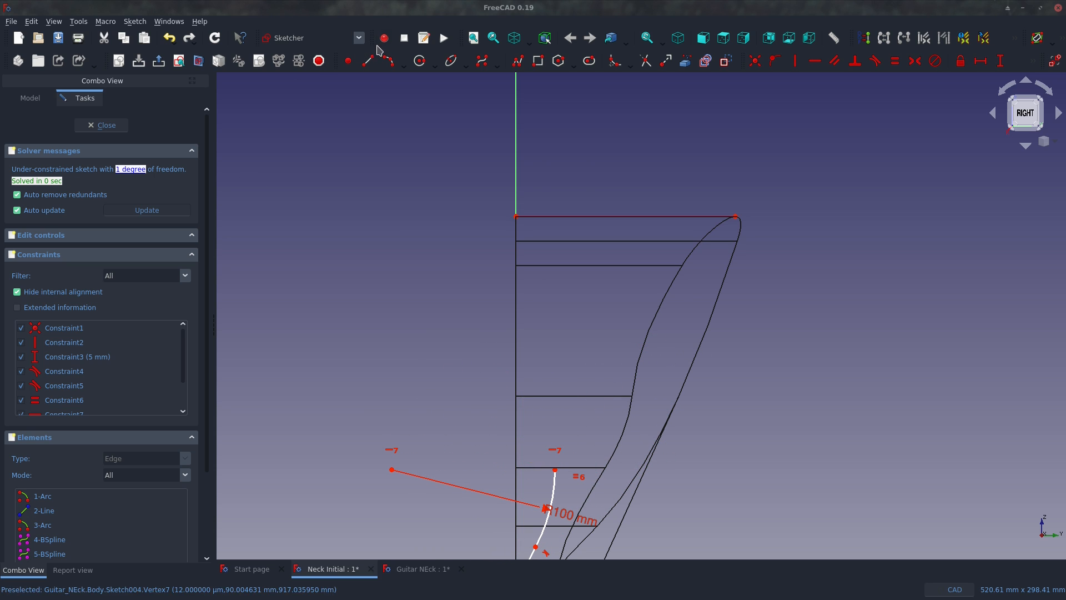
Draw a vertical line from the upper arc's top endpoint up to the headstock's referenced top edge.
left_click(388, 60)
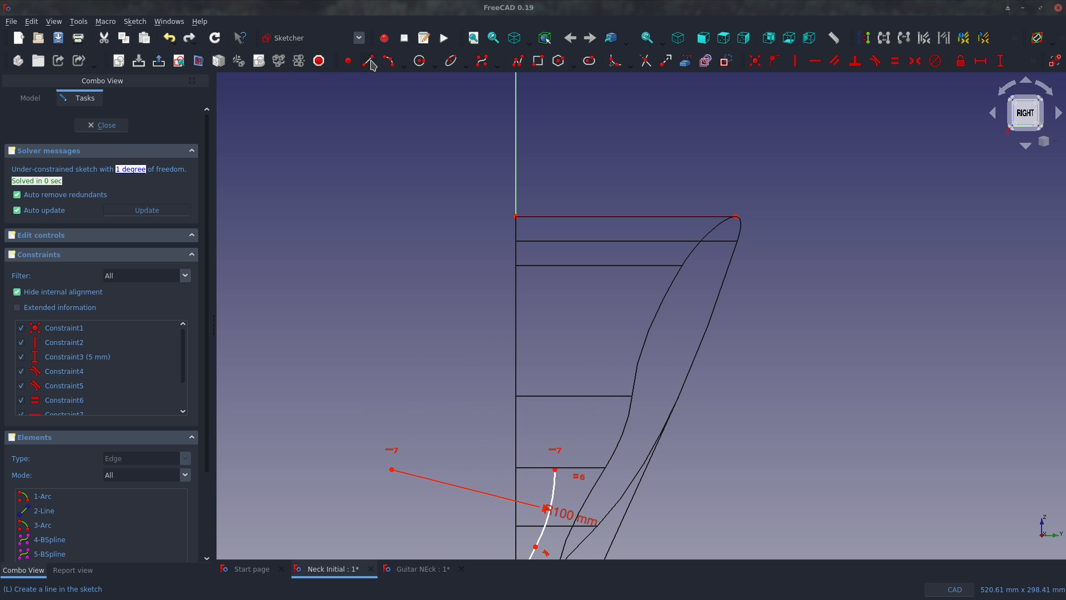
left_click(554, 469)
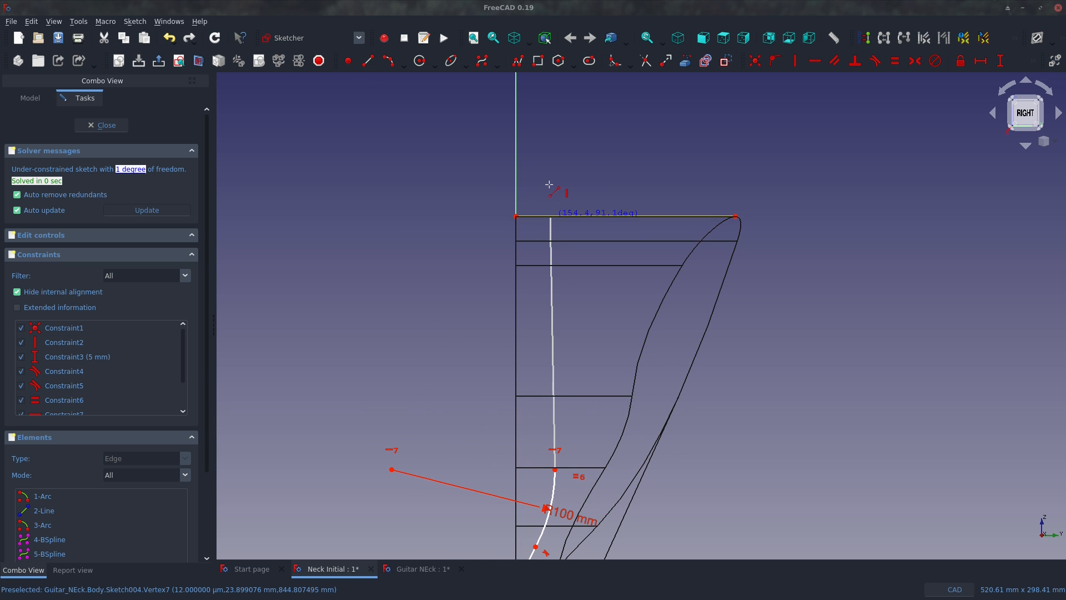
left_click(555, 216)
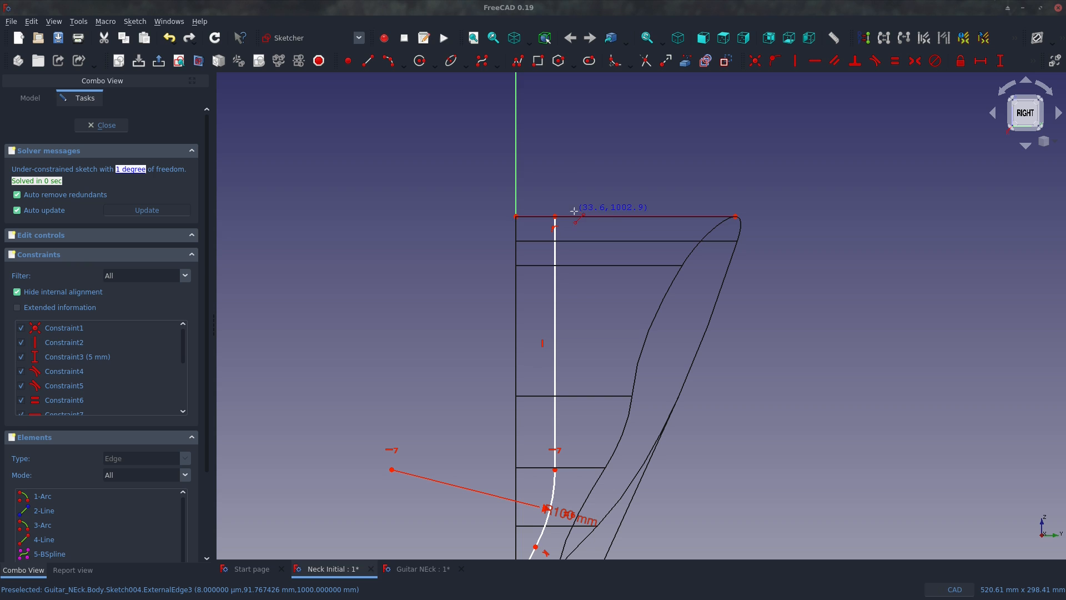
scroll(561, 215, "up", 5)
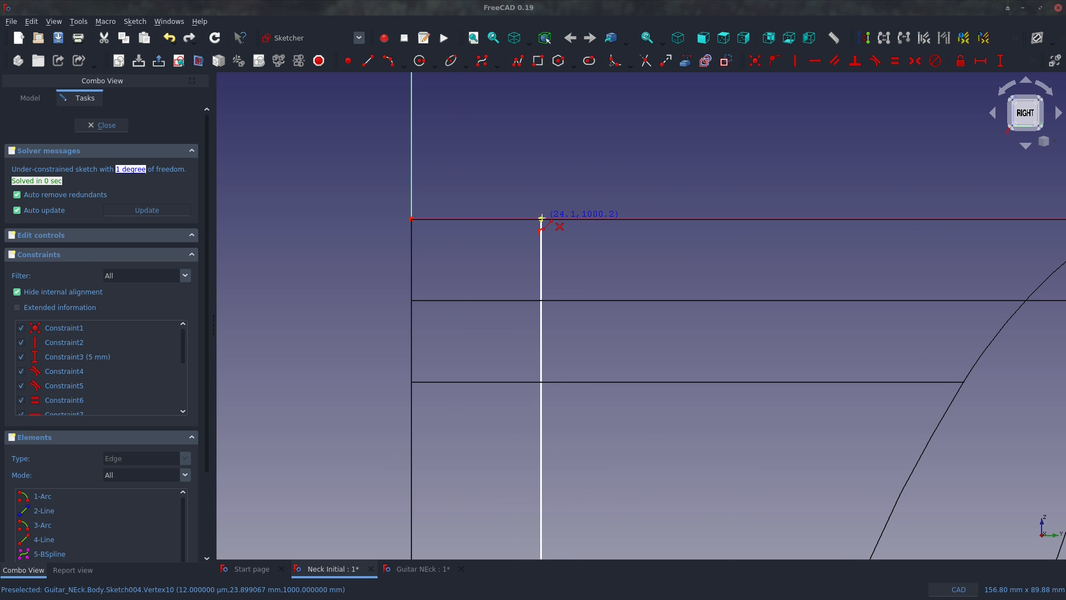
Delete the vertical line running from the upper arc to the headstock's top edge.
key("Escape")
left_click(542, 262)
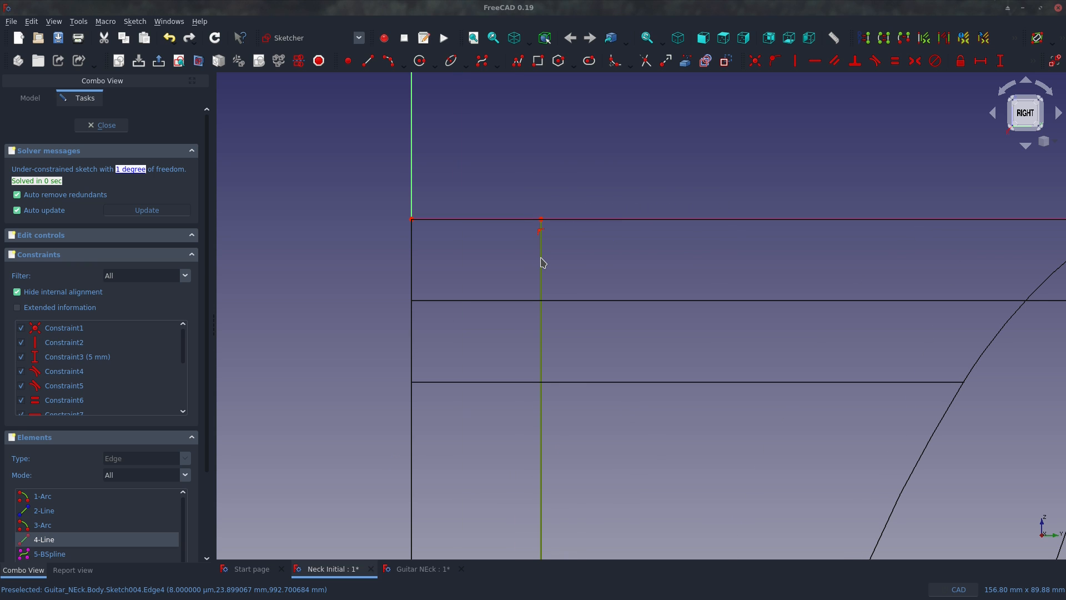
scroll(543, 263, "down", 5)
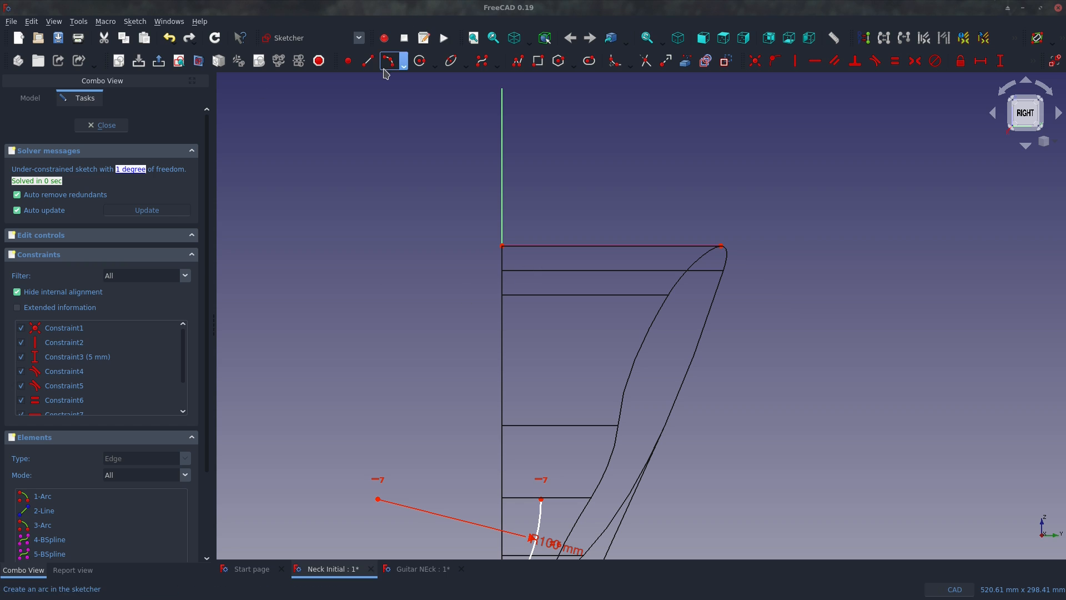
Draw a vertical line about 169 mm long from the upper arc's top endpoint to just above the headstock's top edge.
left_click(367, 61)
left_click(541, 499)
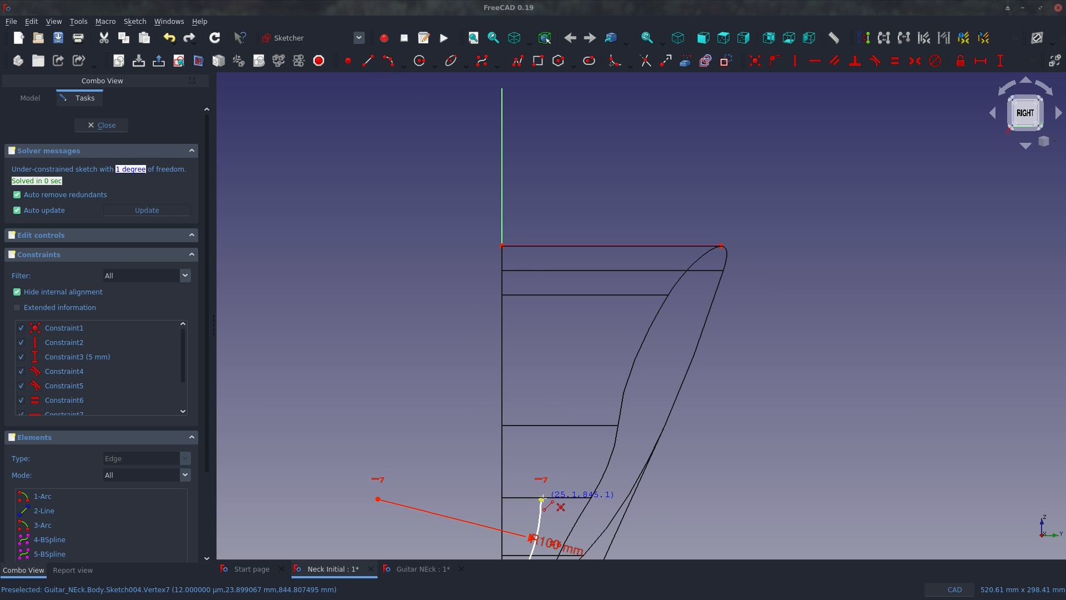
left_click(540, 224)
key("Escape")
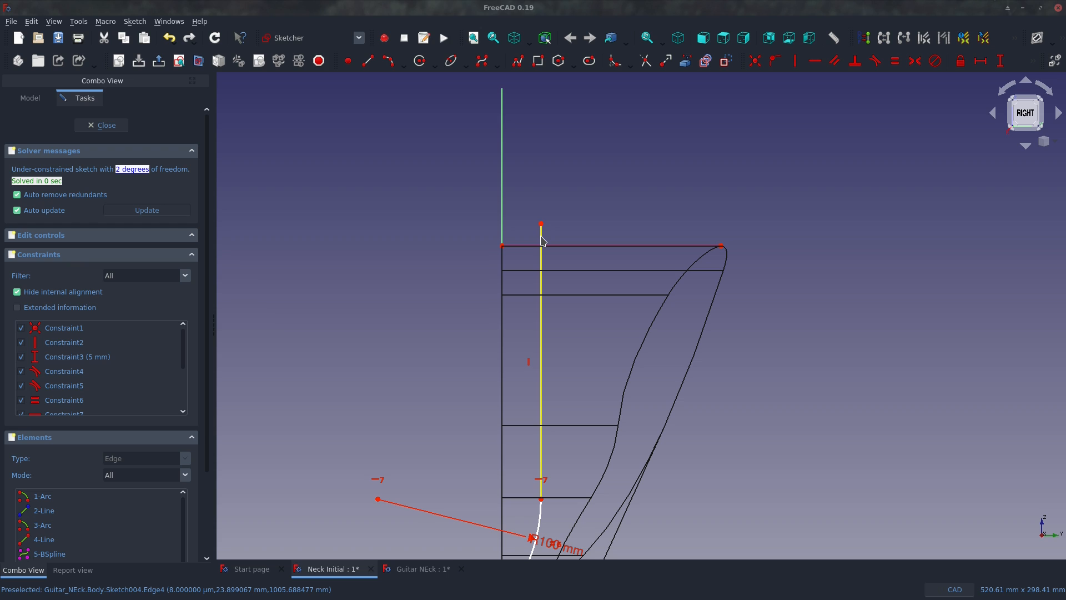
Constrain the vertical line's length to 165 mm.
left_click(541, 238)
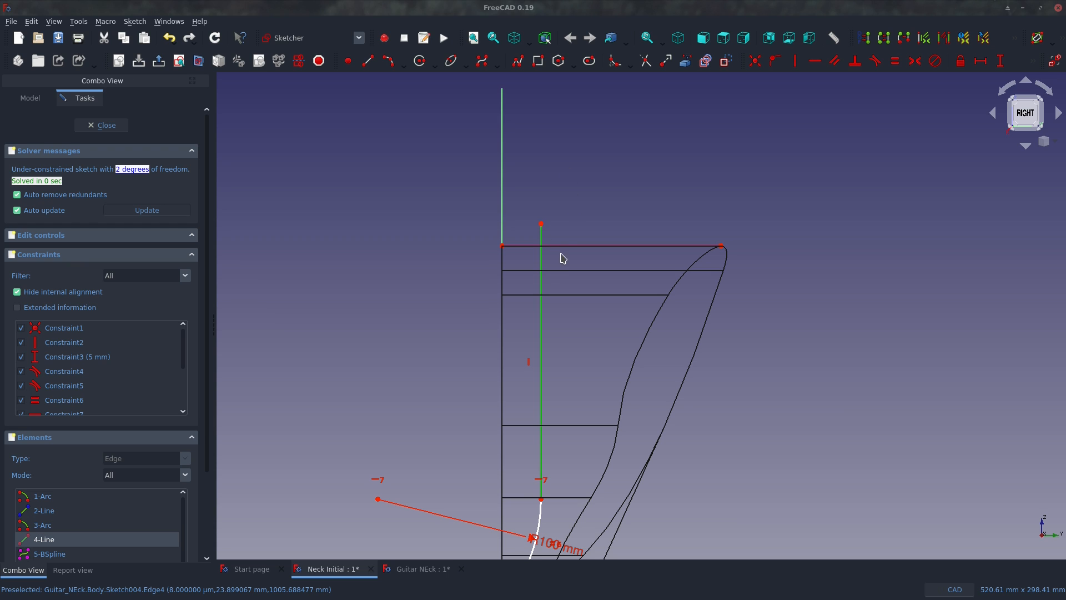
type("i")
type("1mm")
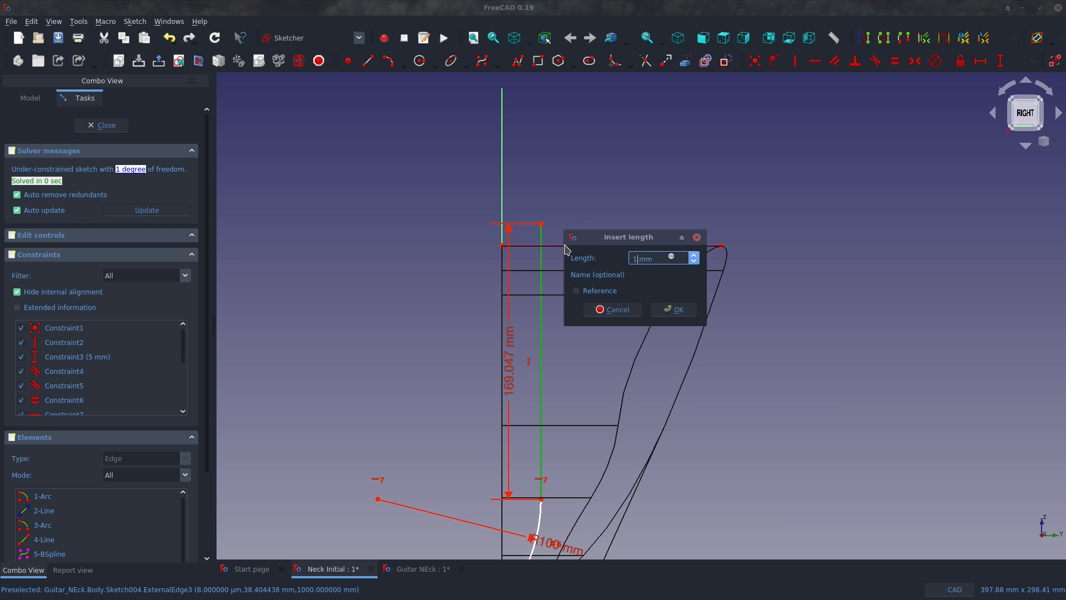
type("65")
key("Return")
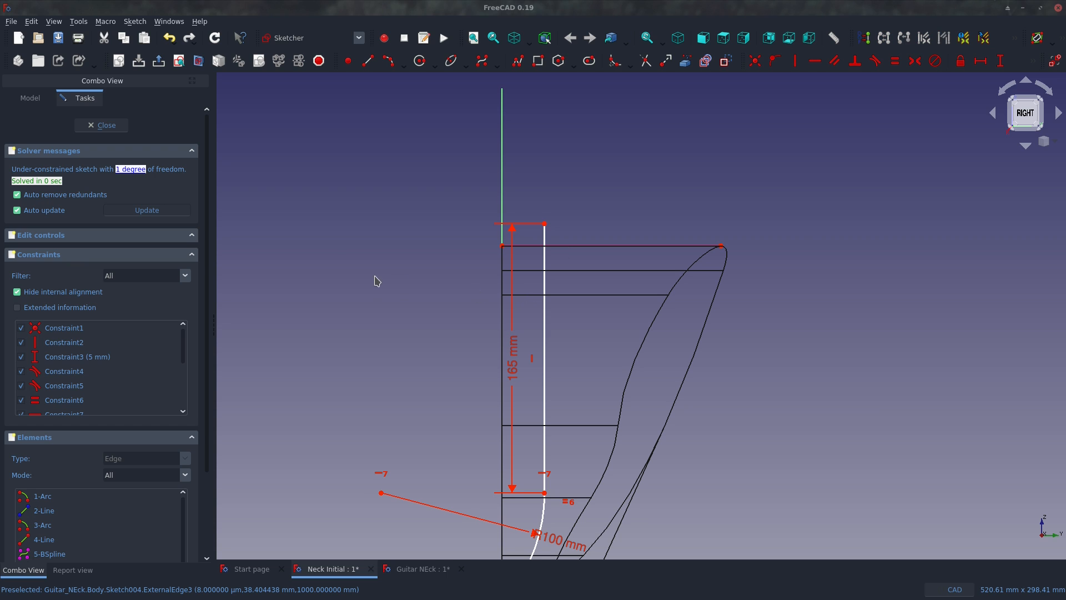
Constrain the vertical distance between the upper arc's two endpoints to 45 mm.
scroll(315, 206, "down", 2)
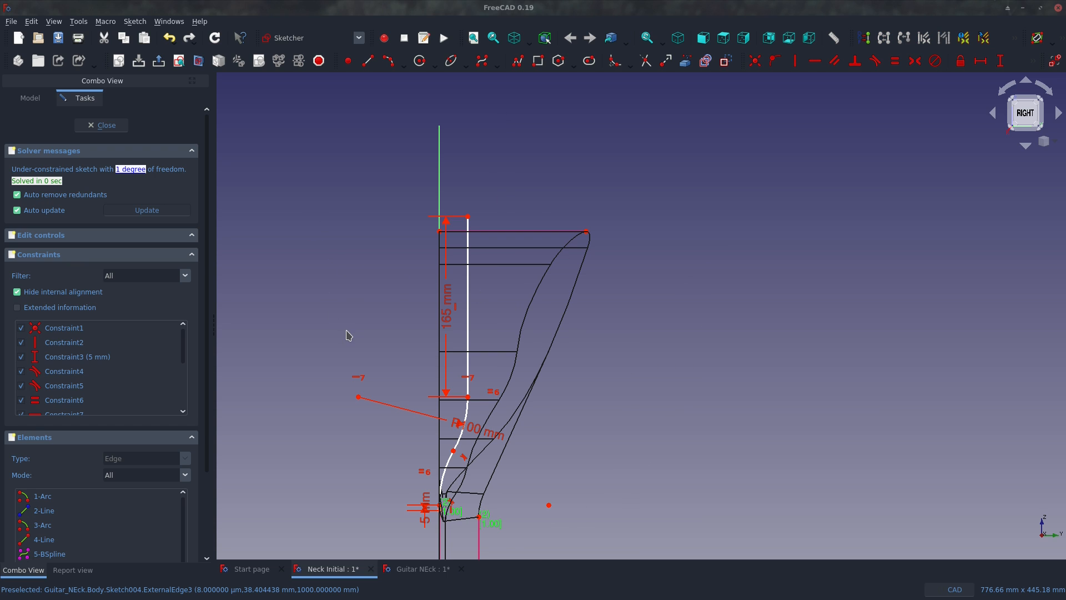
scroll(448, 520, "up", 2)
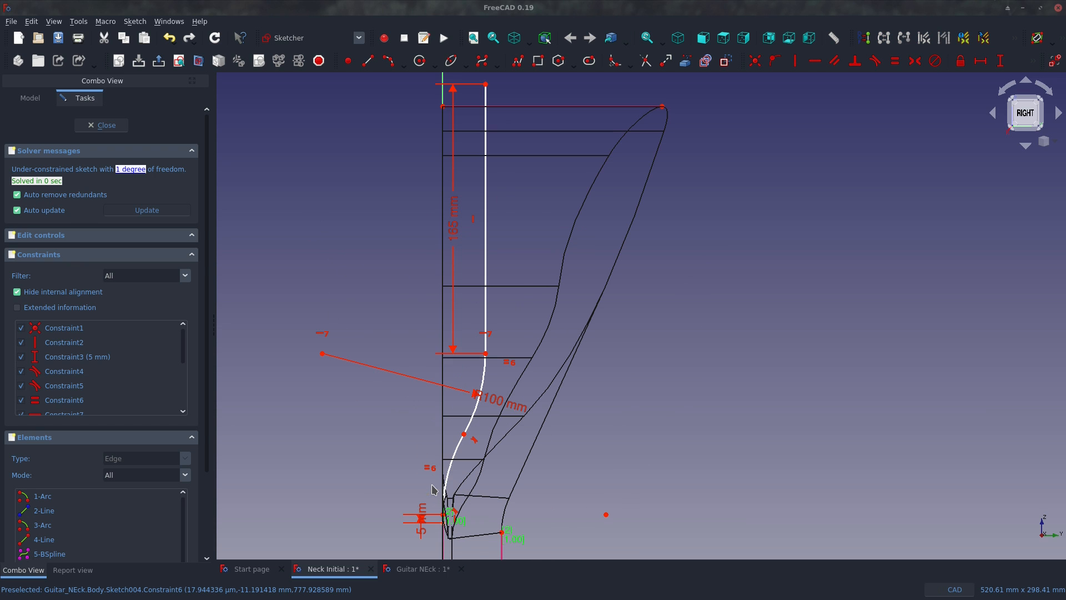
left_click(464, 433)
left_click(486, 355)
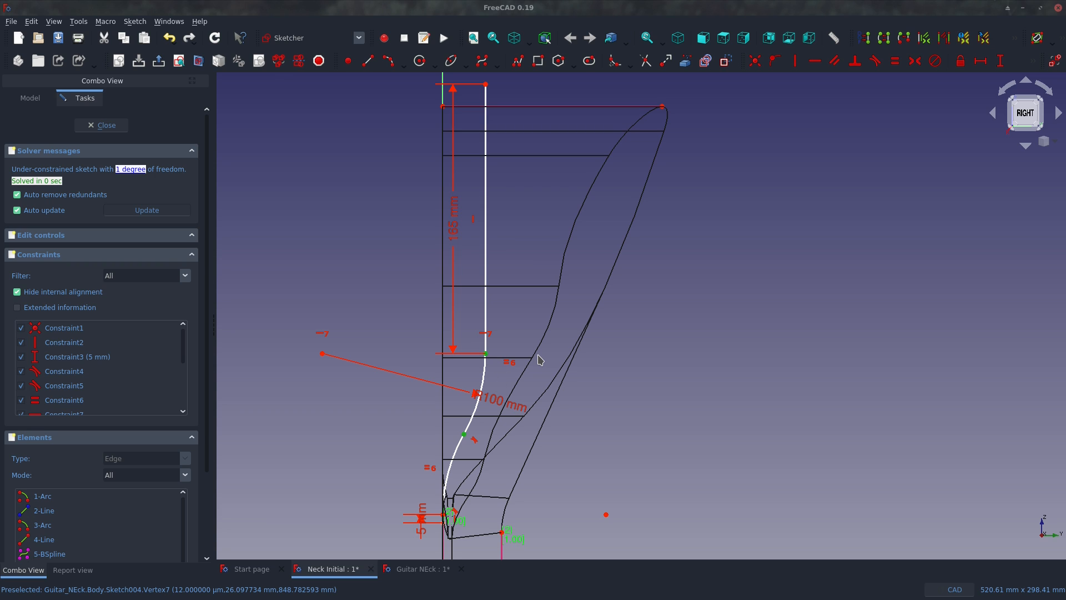
key("i")
key("Return")
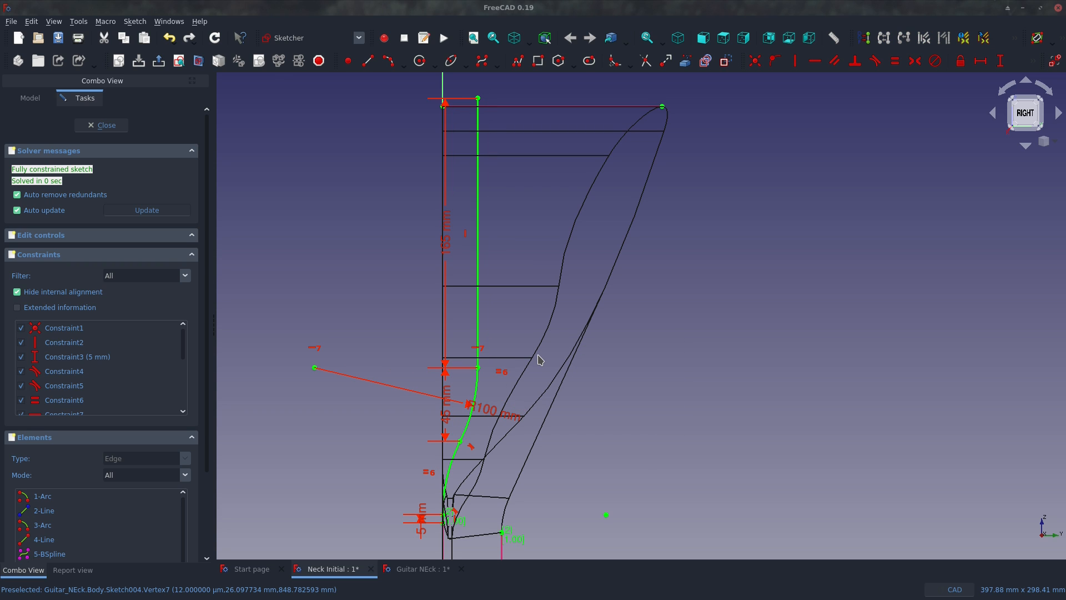
Draw a horizontal line about 50 mm long from the vertical line's top end toward the back of the headstock.
scroll(401, 121, "down", 2)
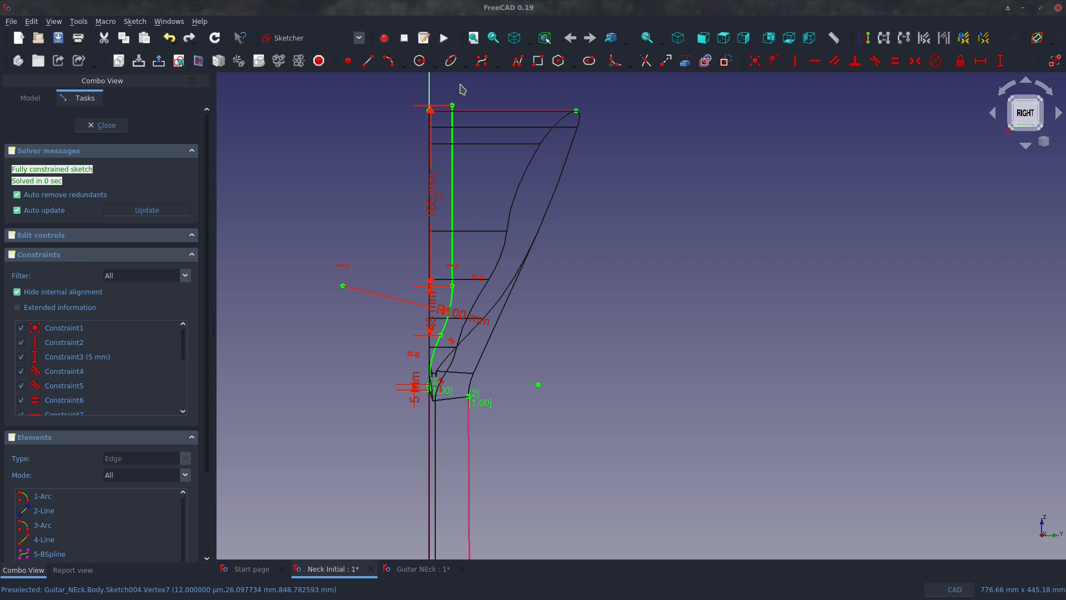
scroll(462, 89, "up", 2)
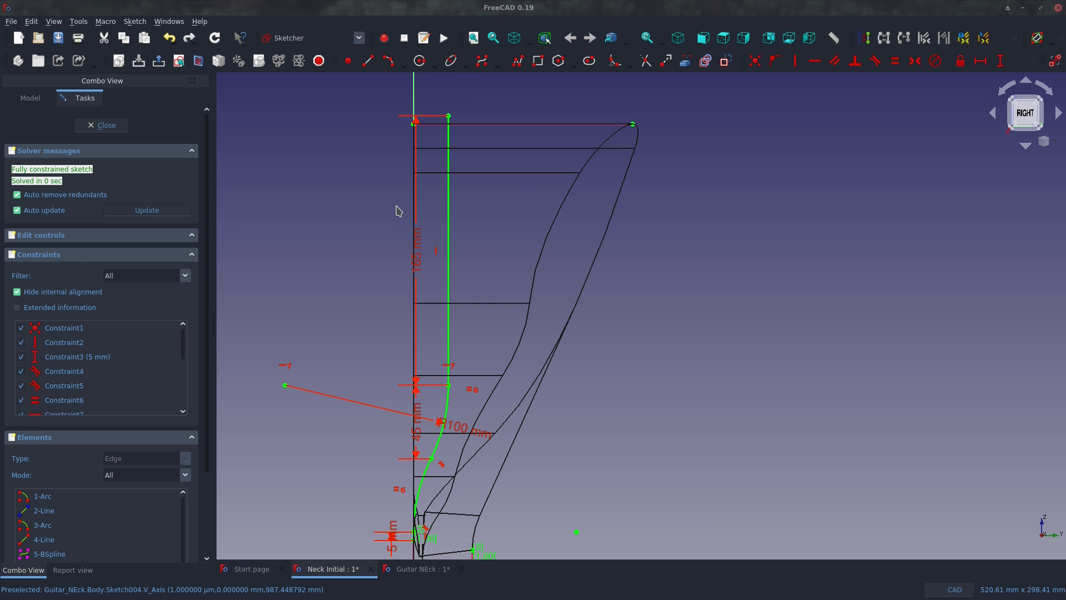
scroll(403, 194, "up", 2)
scroll(388, 193, "down", 2)
middle_click_drag(462, 181, 413, 260)
left_click(368, 60)
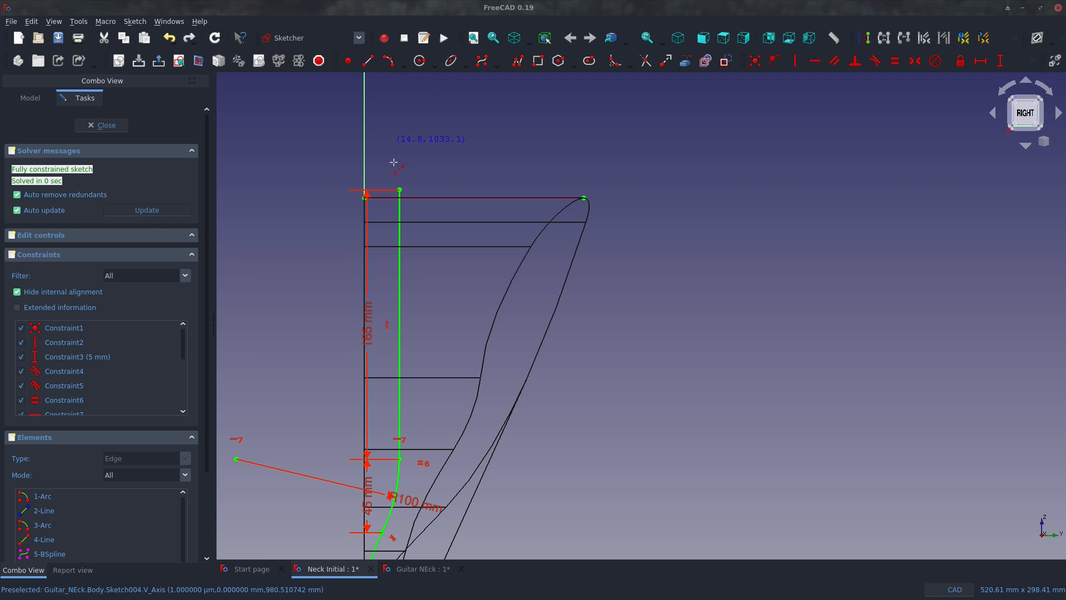
left_click(399, 190)
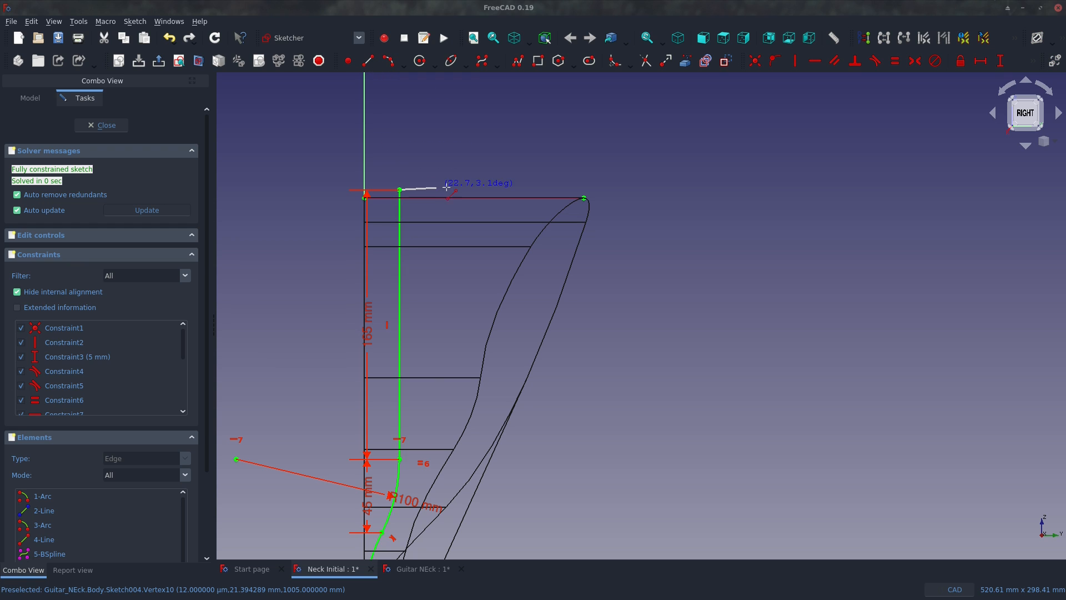
left_click(481, 189)
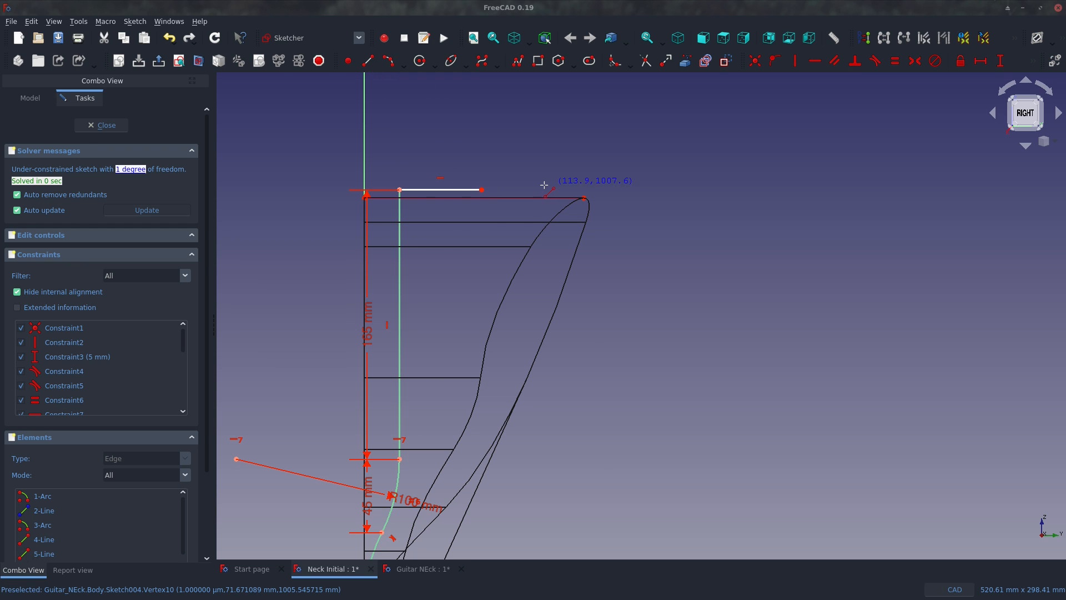
Constrain the horizontal top line's length to 30 mm.
left_click(451, 189)
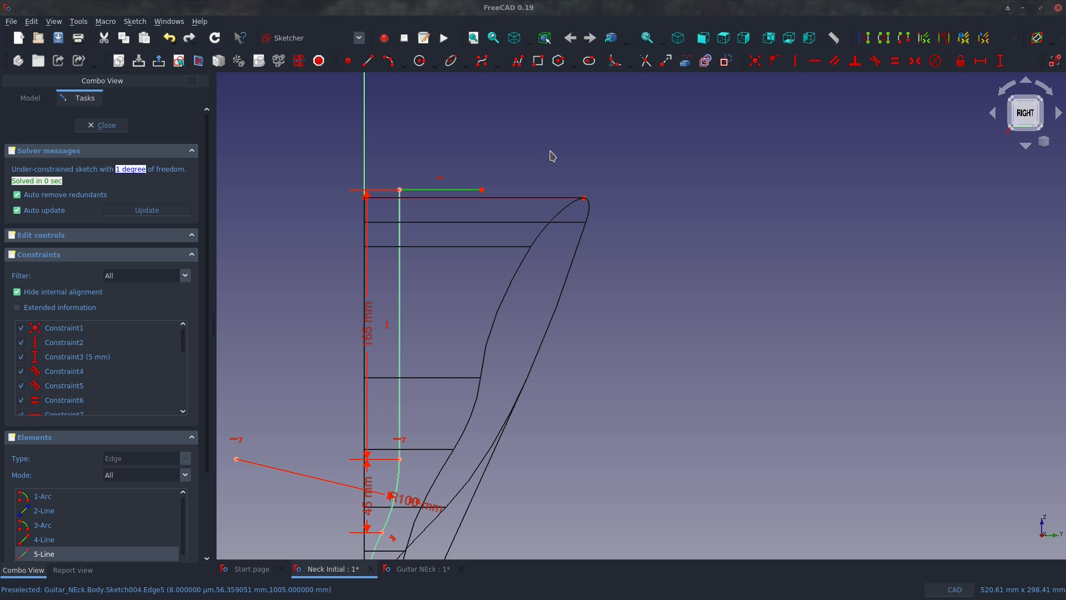
type("l")
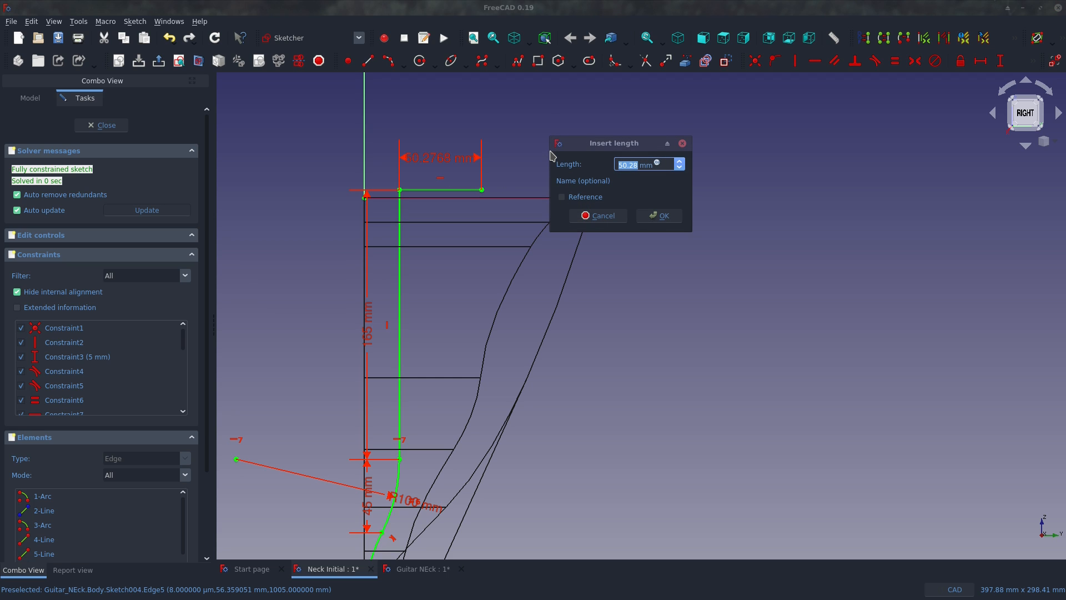
type("30")
key("Return")
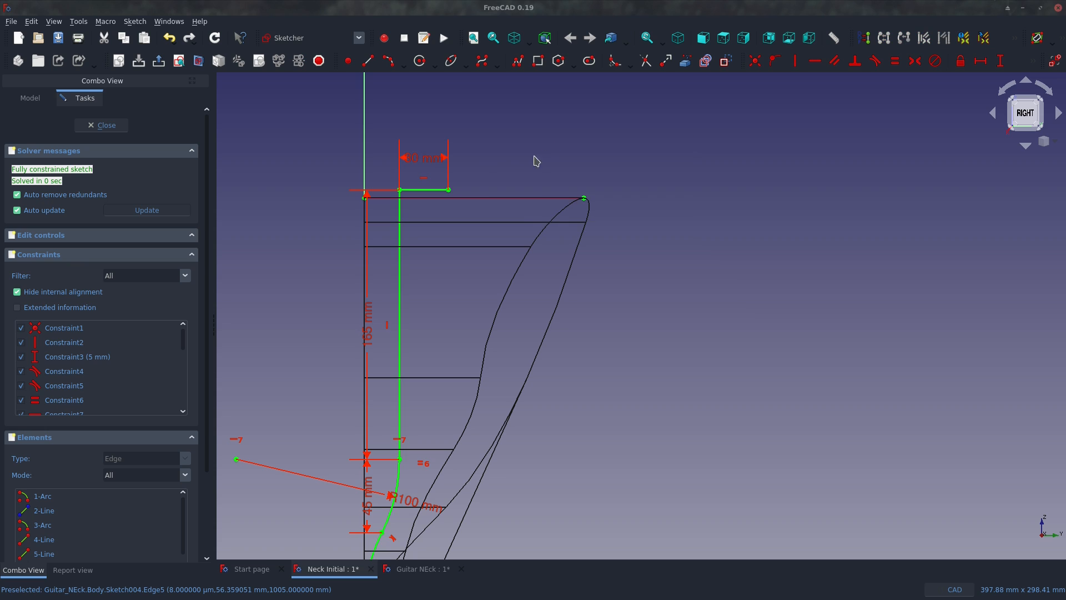
Draw a vertical line down from the 30 mm line's free end, stopping slightly above the level of the upper arc's top endpoint.
left_click(371, 58)
left_click(449, 190)
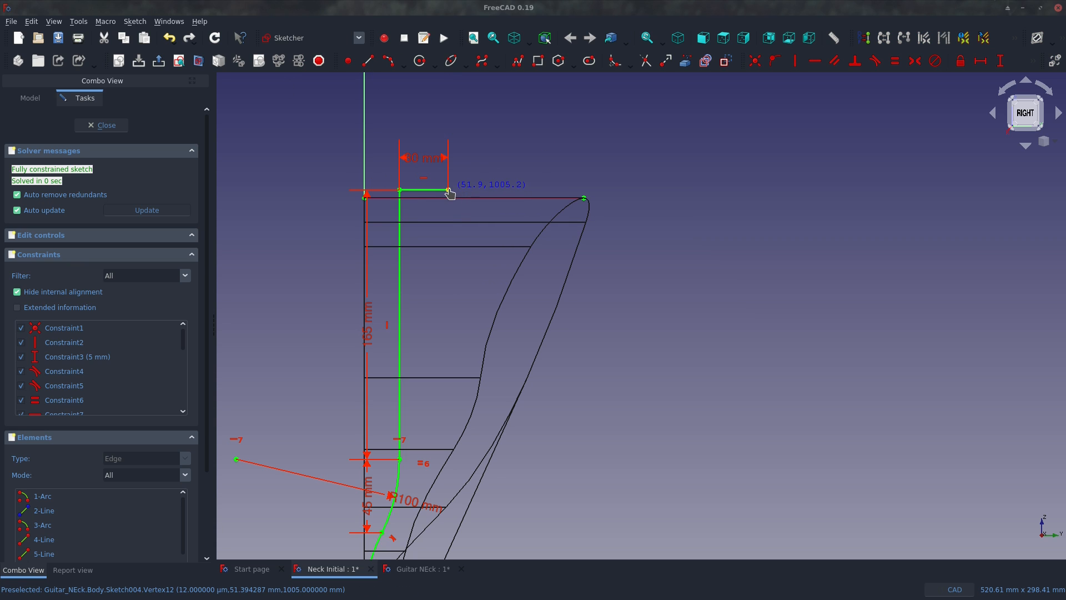
left_click(444, 440)
scroll(445, 433, "down", 3)
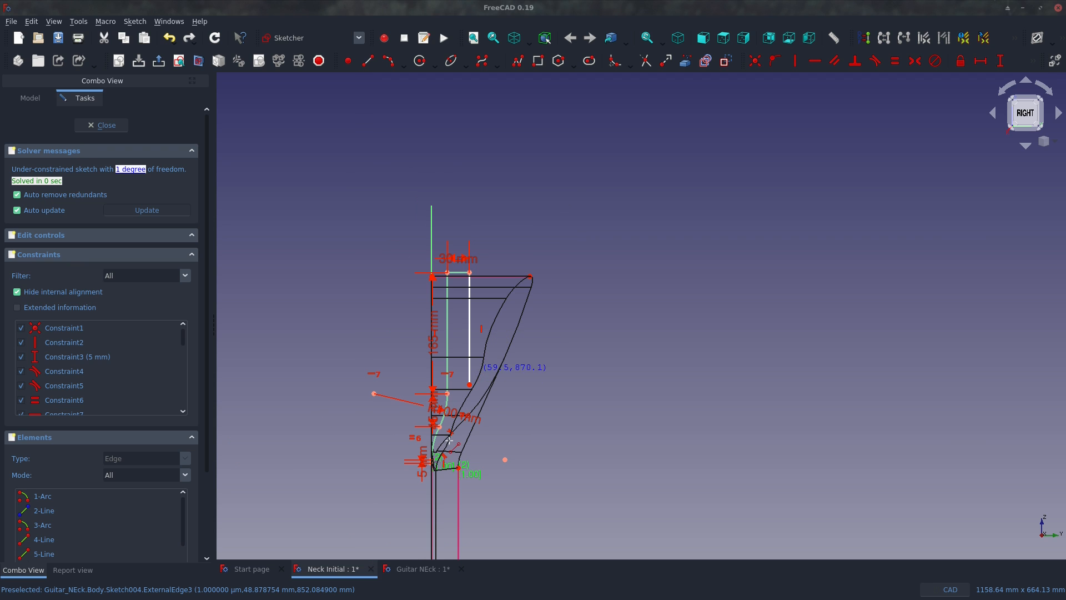
scroll(450, 425, "up", 5)
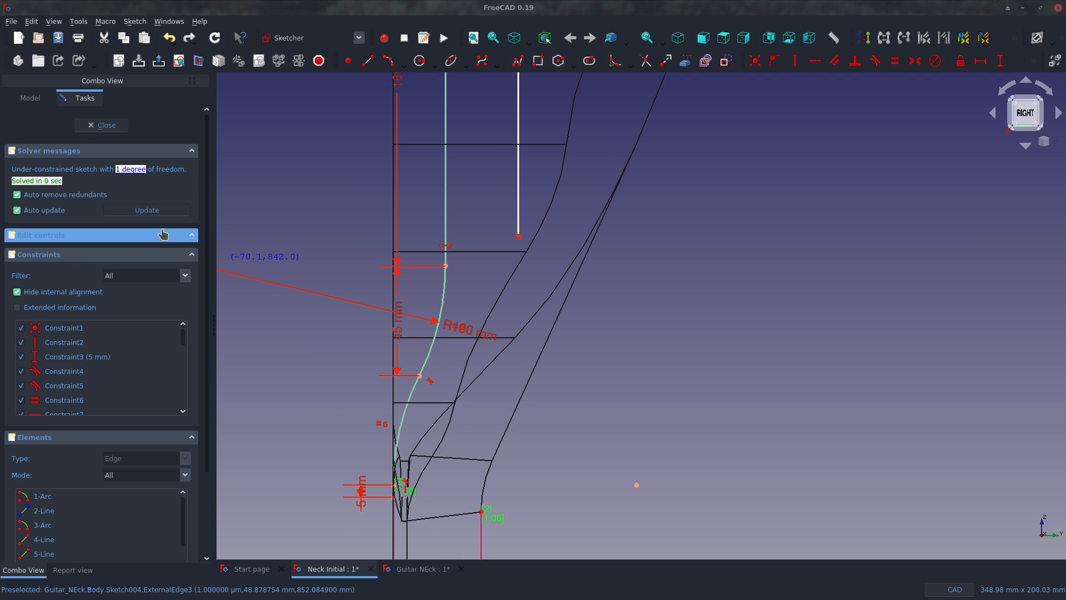
Draw an arc centred on the upper arc's centre, running down from the rear vertical line's lower end.
left_click(406, 70)
left_click(422, 77)
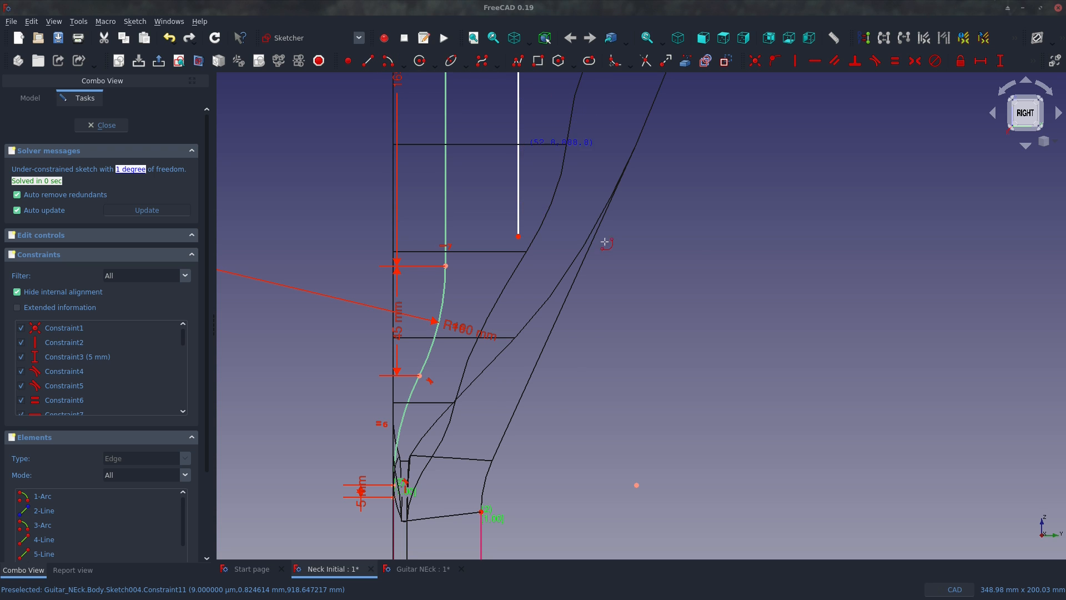
scroll(711, 276, "down", 2)
left_click(369, 270)
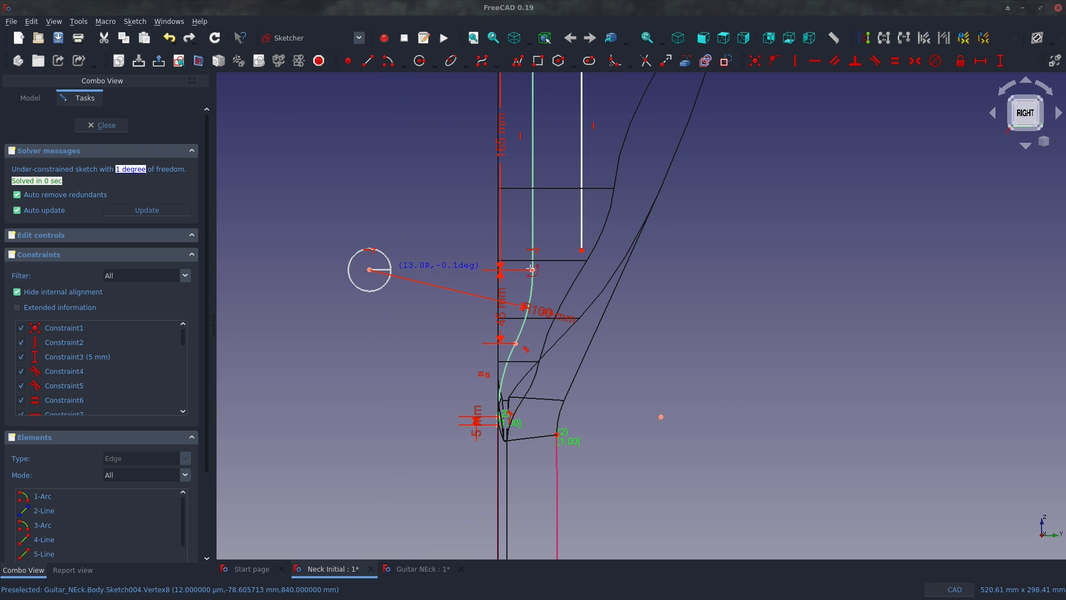
left_click(581, 250)
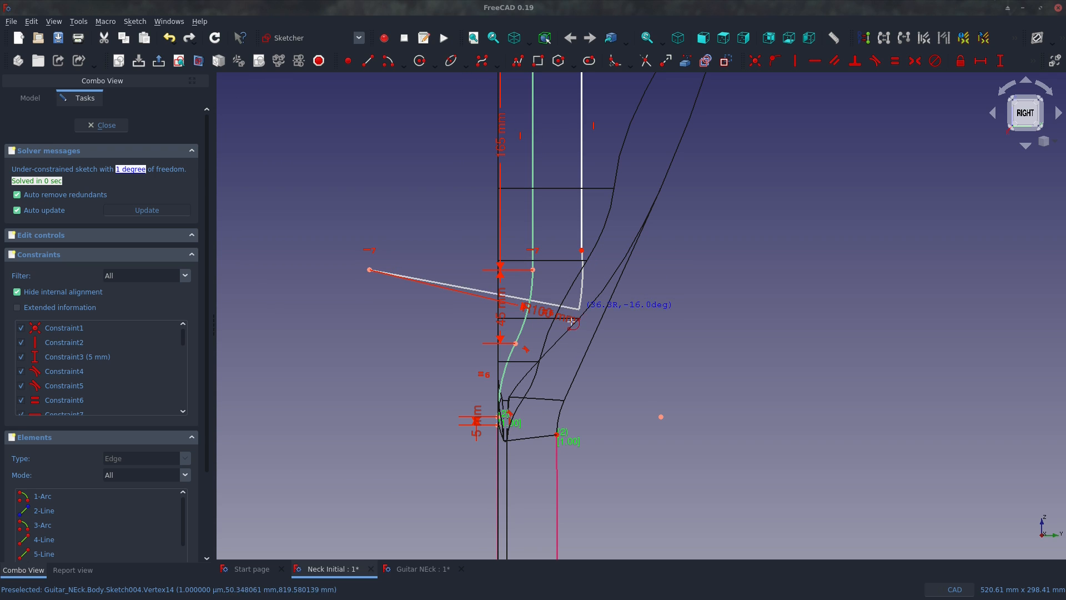
left_click(568, 348)
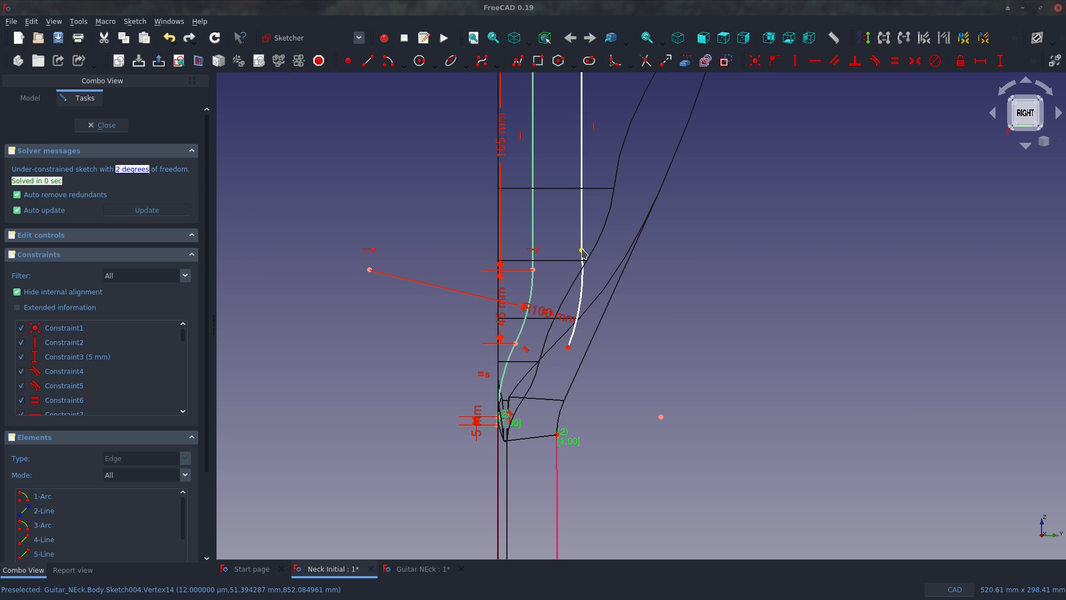
Align the rear vertical line's lower endpoint horizontally with the upper arc's centre.
left_click(370, 271)
key("h")
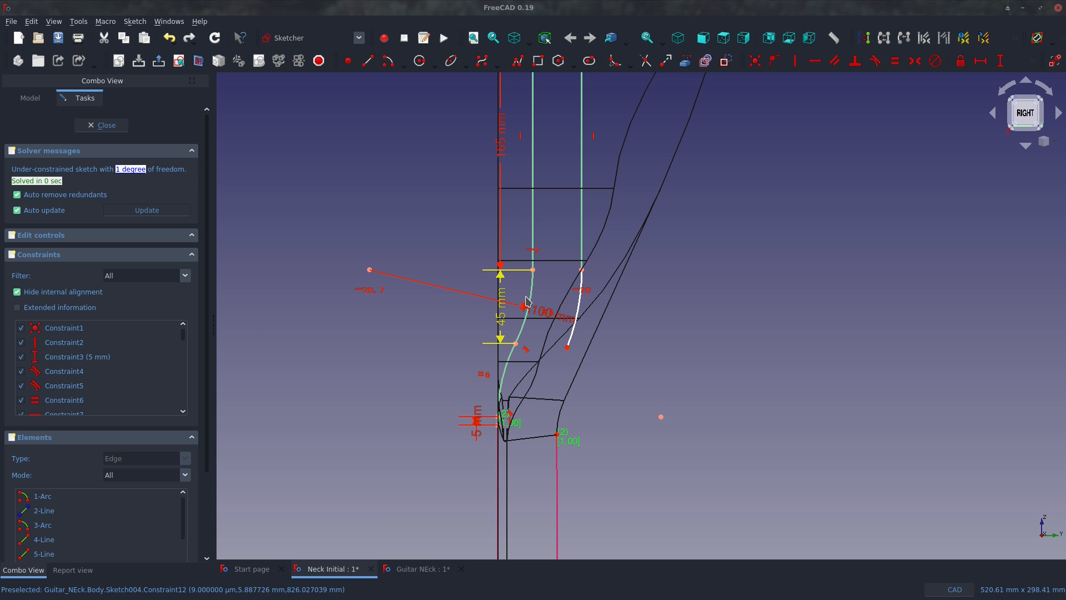
Try a radius constraint on the new concentric arc, cancel it and delete the arc.
left_click(579, 303)
key("k")
key("r")
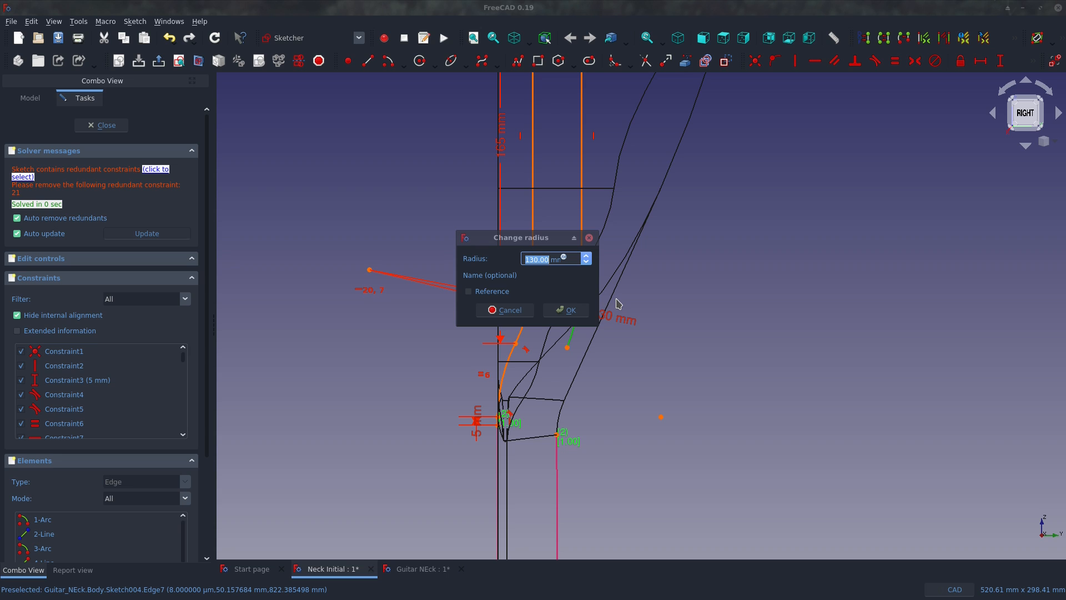
left_click(501, 310)
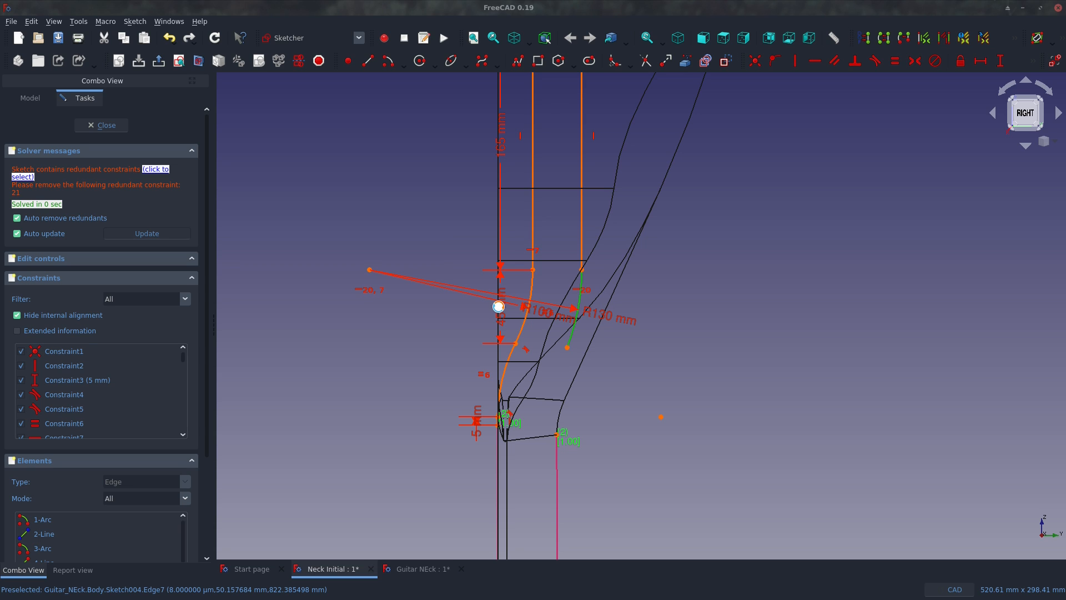
left_click(577, 302)
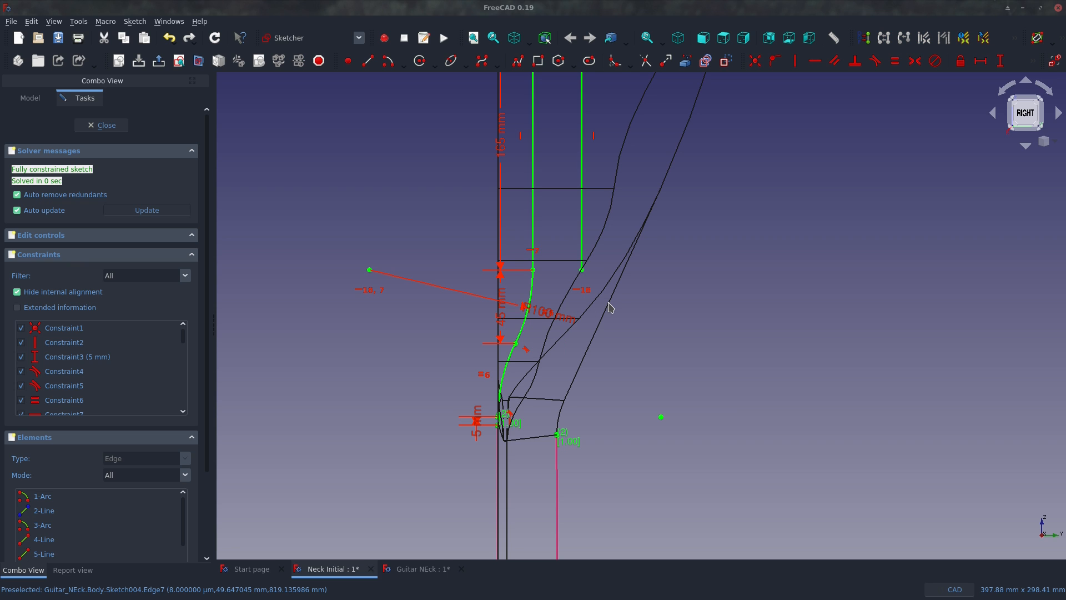
Draw a three-point arc from the rear vertical line's lower end, curving down toward the neck with a radius of about 50 mm.
scroll(582, 284, "up", 5)
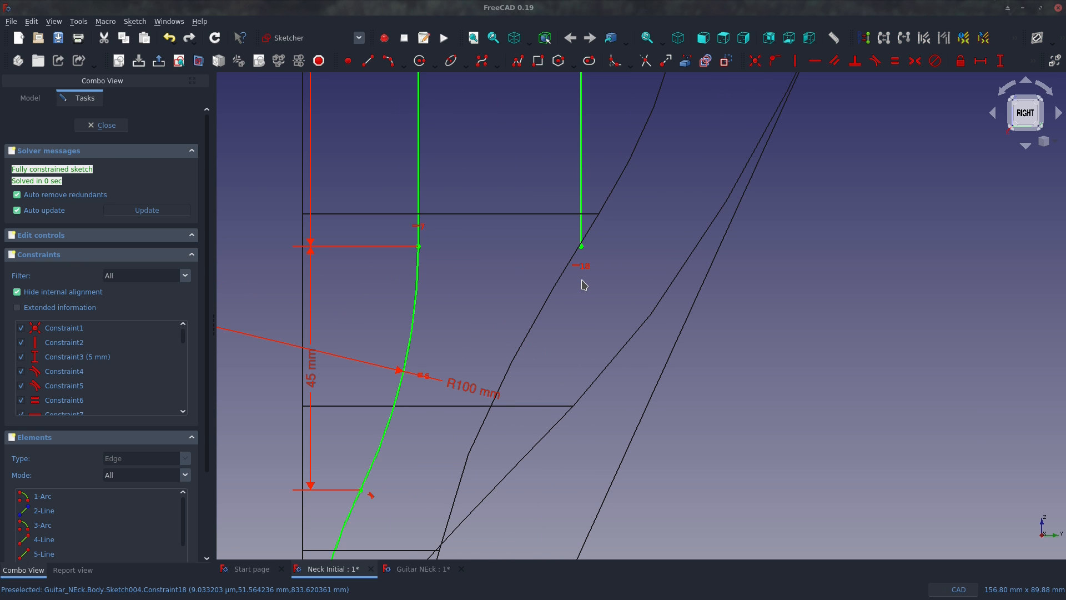
scroll(583, 284, "down", 10)
scroll(583, 284, "up", 5)
scroll(583, 284, "up", 4)
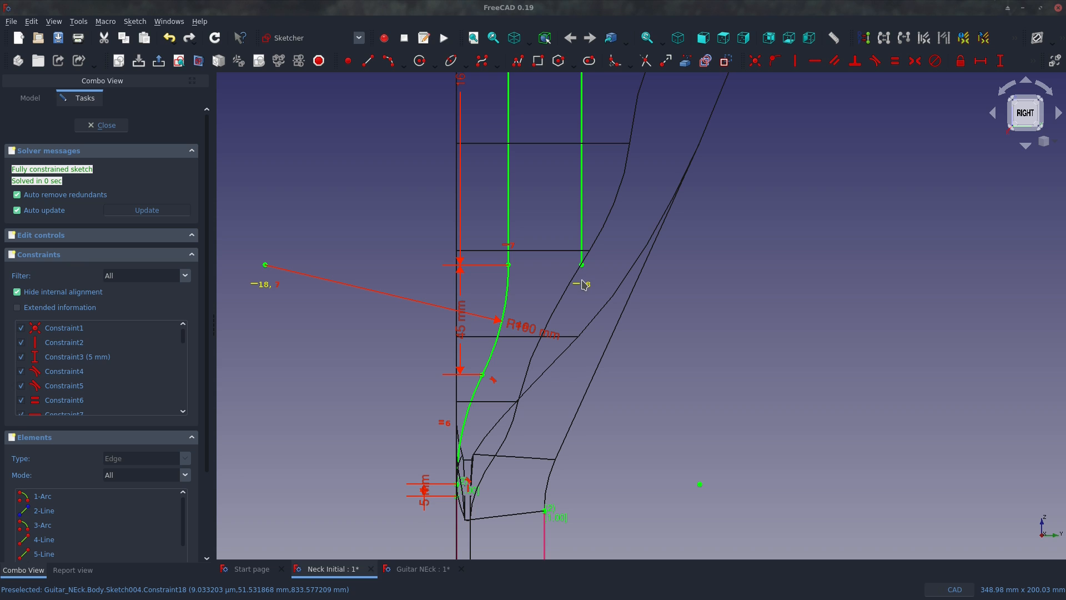
key("g")
key("a")
left_click(582, 265)
left_click(540, 362)
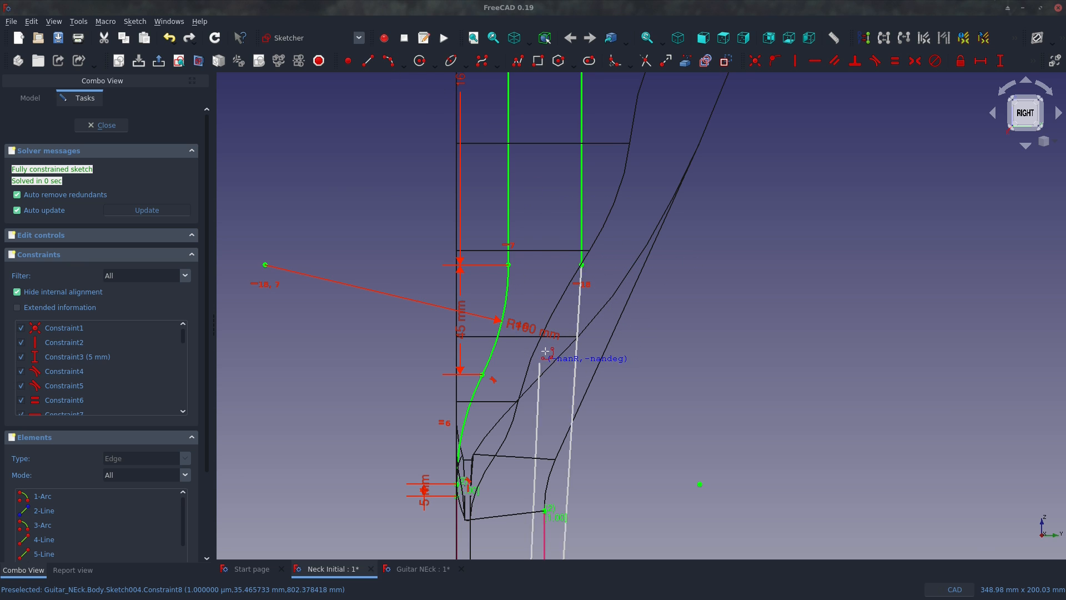
left_click(572, 324)
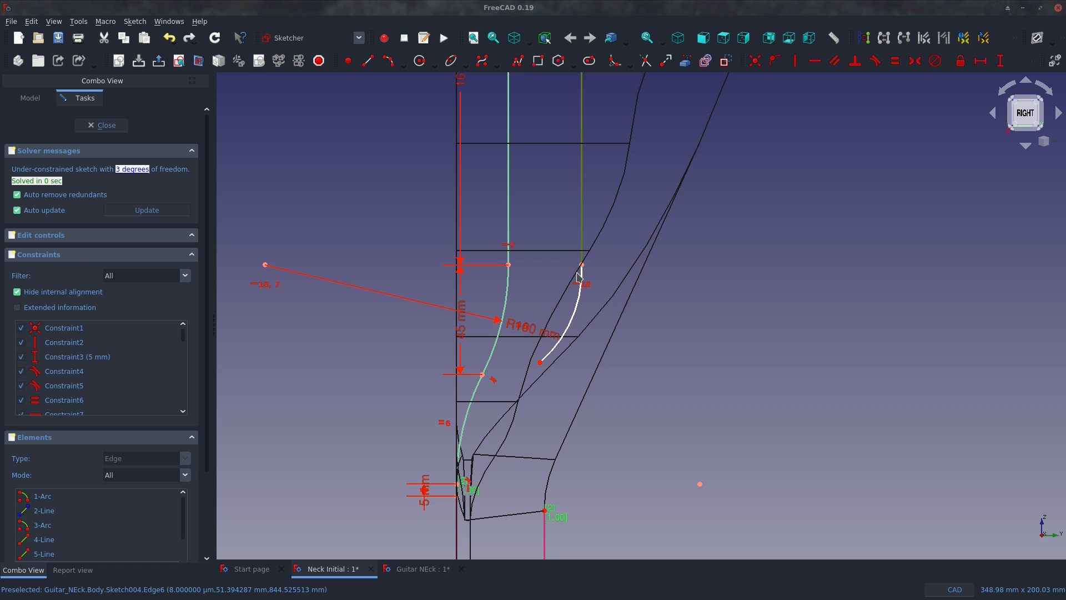
Make the rear arc tangent to the rear vertical line at their shared endpoint.
left_click(582, 253)
left_click(583, 282)
key("t")
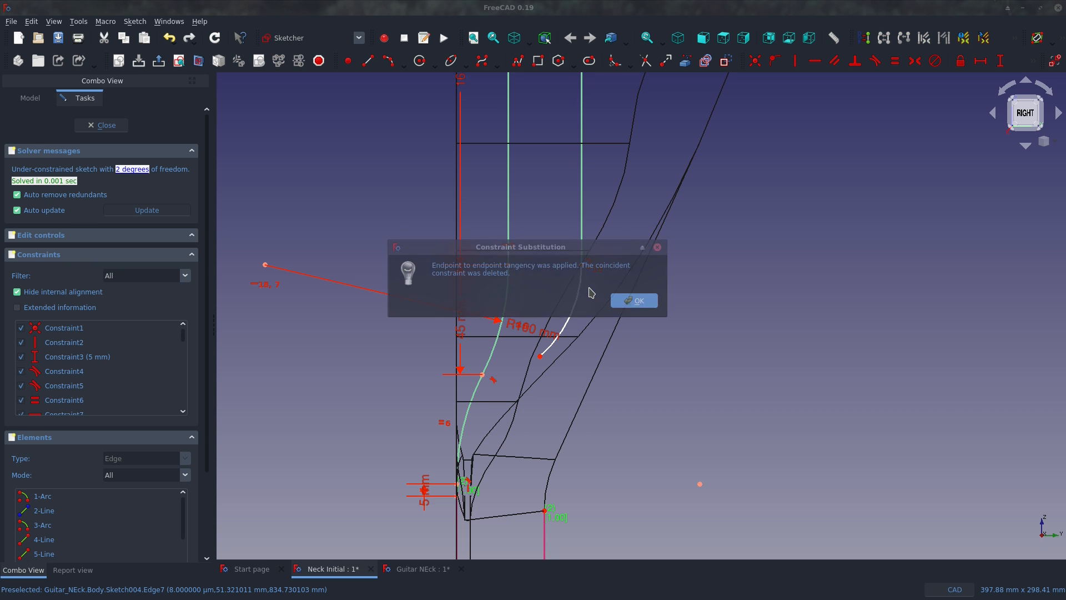
left_click(632, 308)
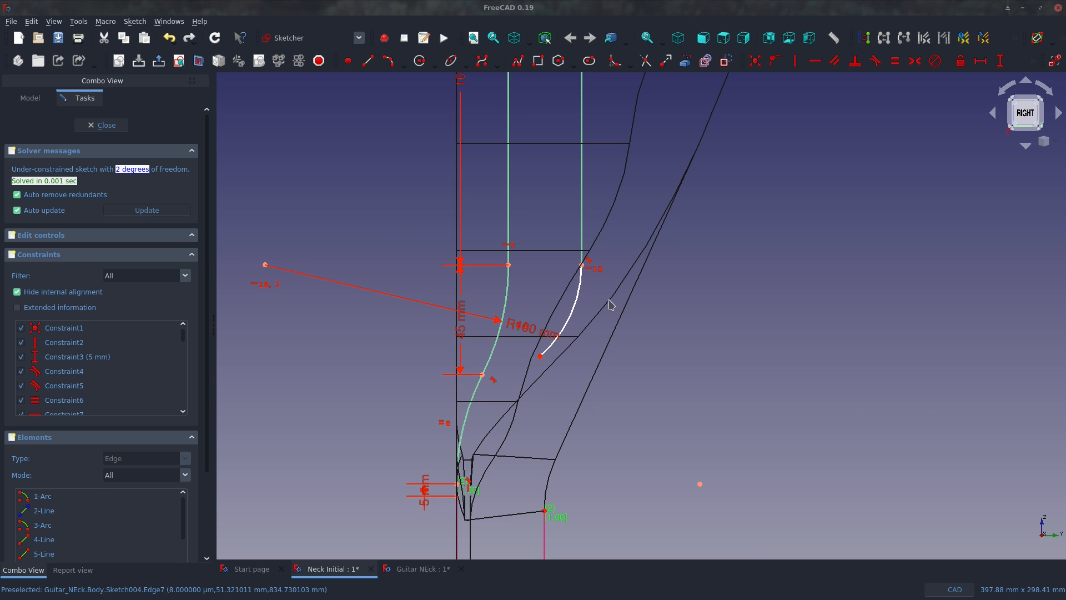
Constrain the rear arc's radius to 45 mm and shorten the arc by moving its lower endpoint upward.
left_click(563, 297)
key("shift+r")
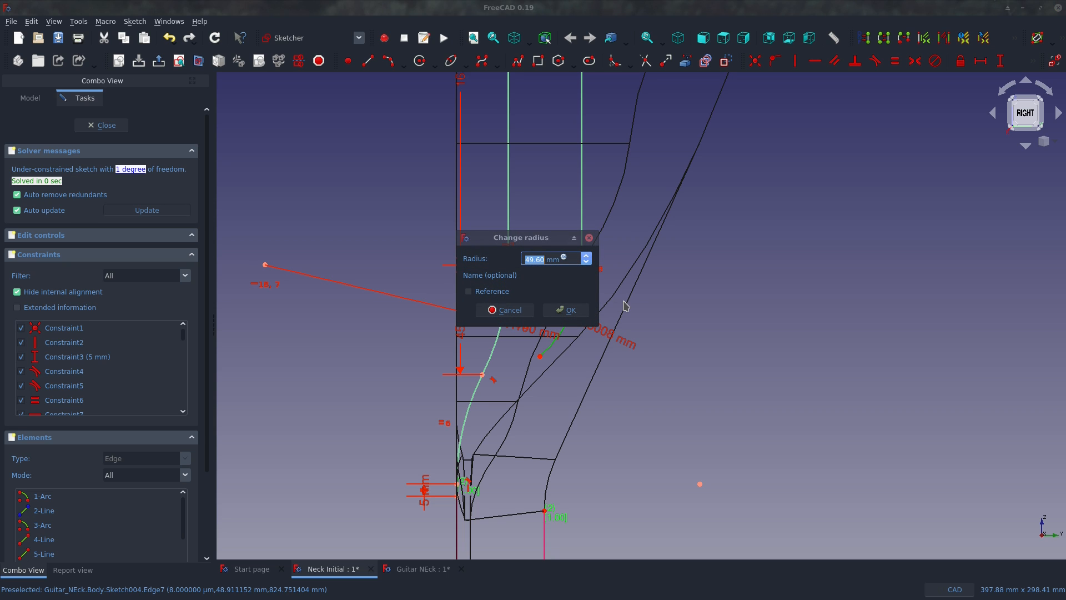
type("45")
key("Return")
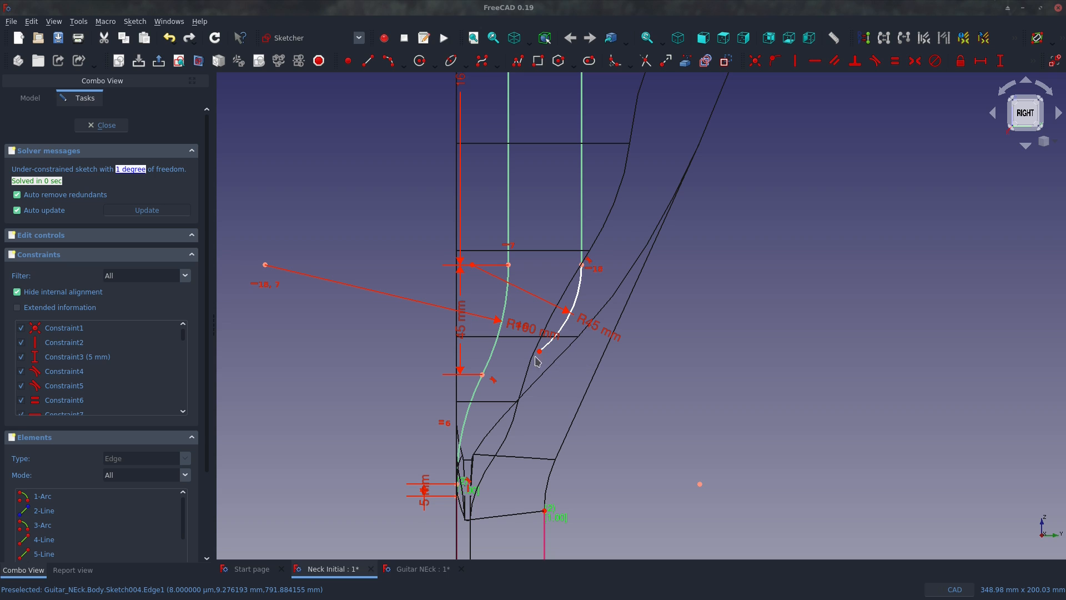
left_click_drag(539, 352, 578, 310)
Draw a three-point arc from the 45 mm rear arc's lower end to the top corner of the neck's rear edge.
left_click(389, 61)
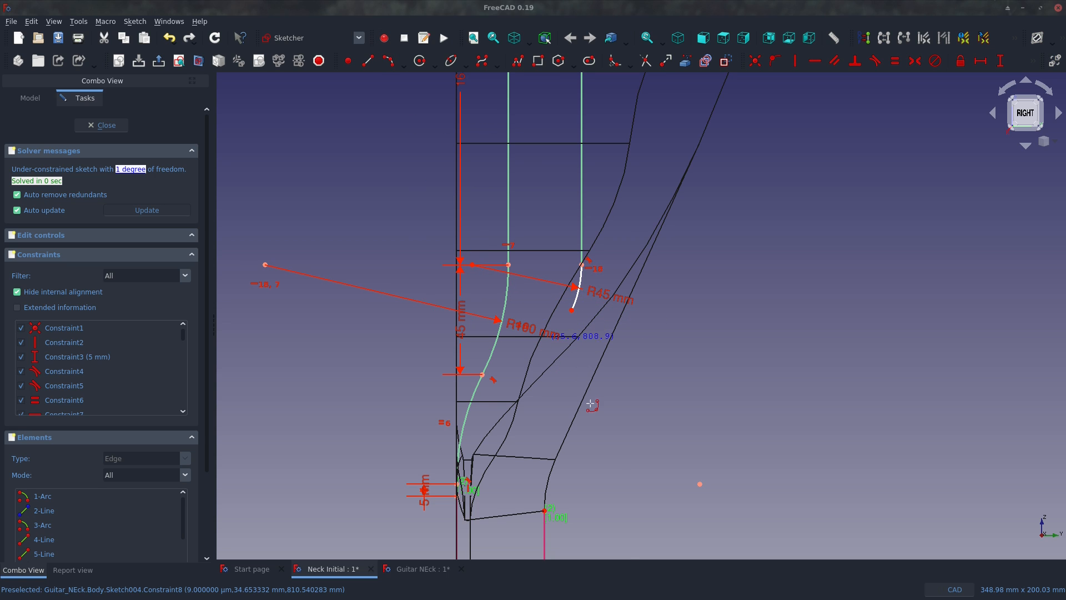
left_click(572, 310)
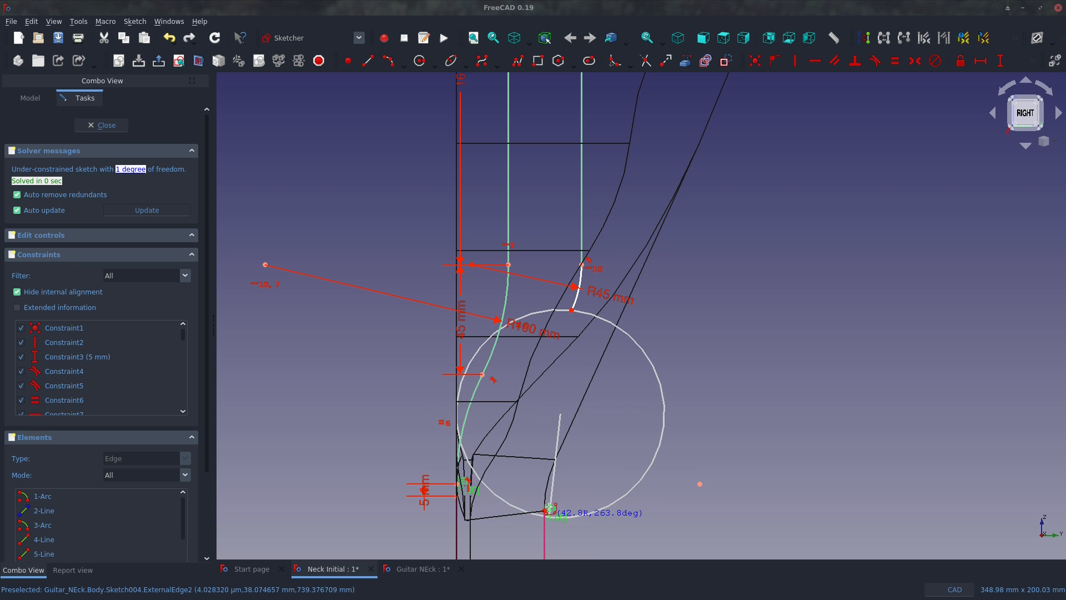
left_click(544, 509)
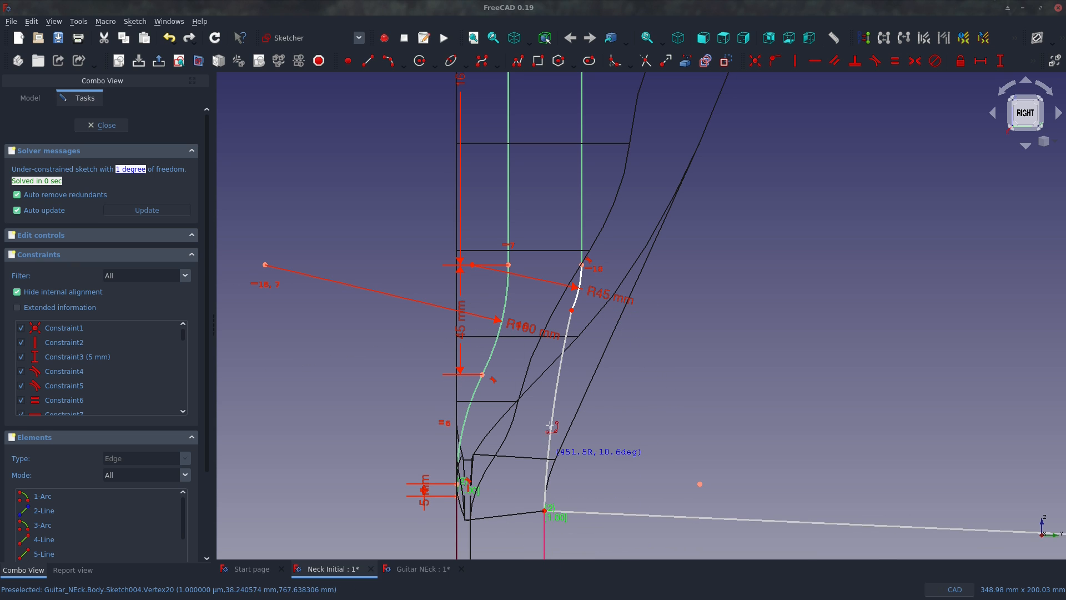
left_click(551, 411)
Make the 45 mm rear arc and the new lower rear arc tangent at their shared endpoint.
left_click(577, 310)
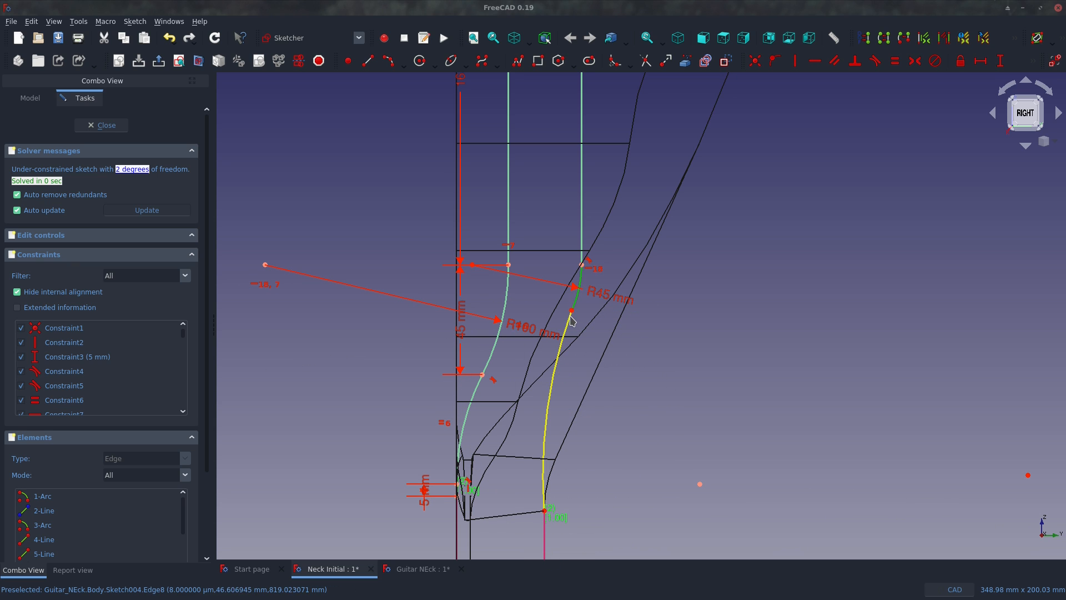
left_click(577, 321)
key("t")
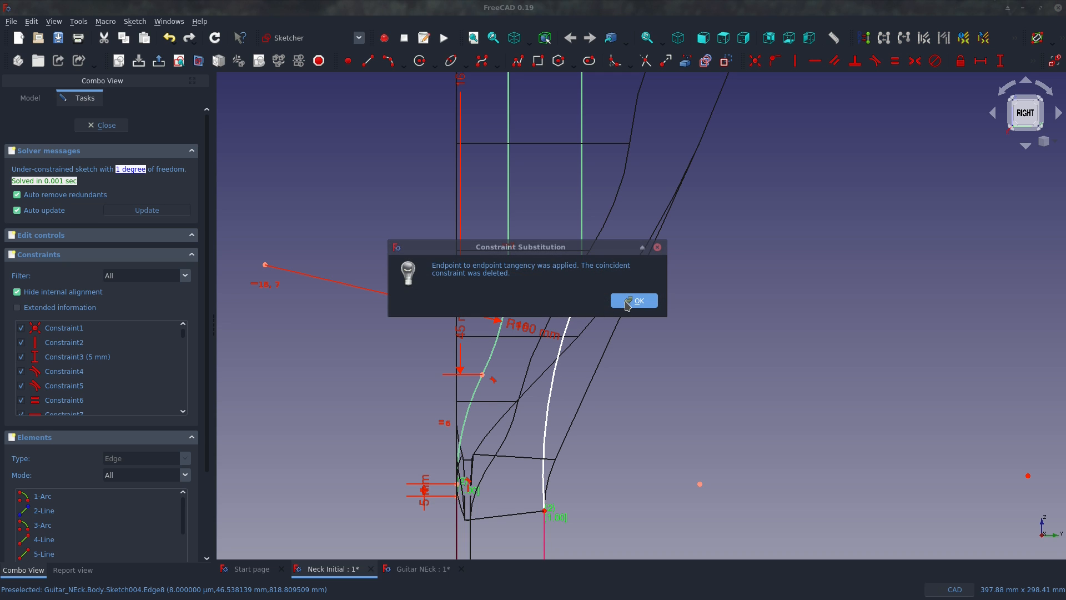
left_click(630, 301)
Try to make the lower rear arc tangent to the neck's rear edge.
left_click(545, 474)
left_click(545, 525)
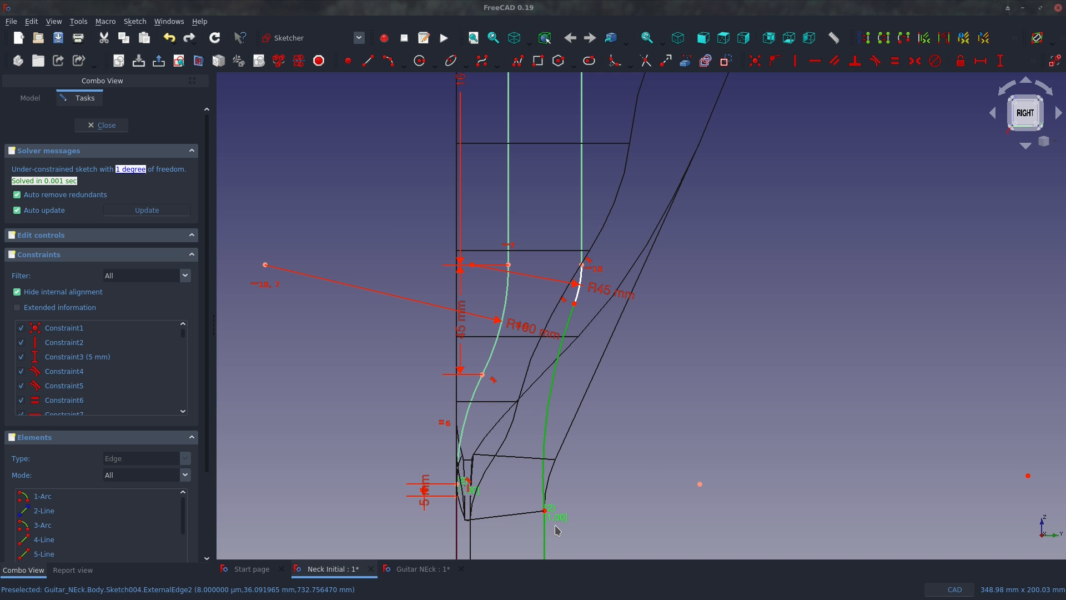
key("t")
left_click(605, 301)
Align the lower rear arc's centre horizontally with the arc's lower endpoint at the neck.
scroll(624, 402, "down", 2)
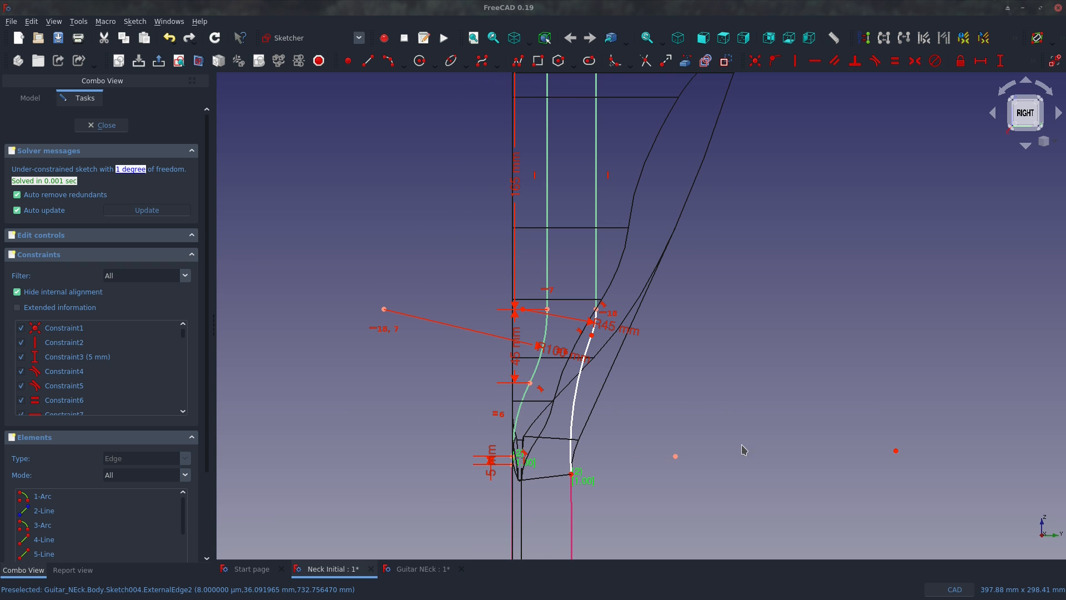
left_click_drag(896, 450, 1008, 474)
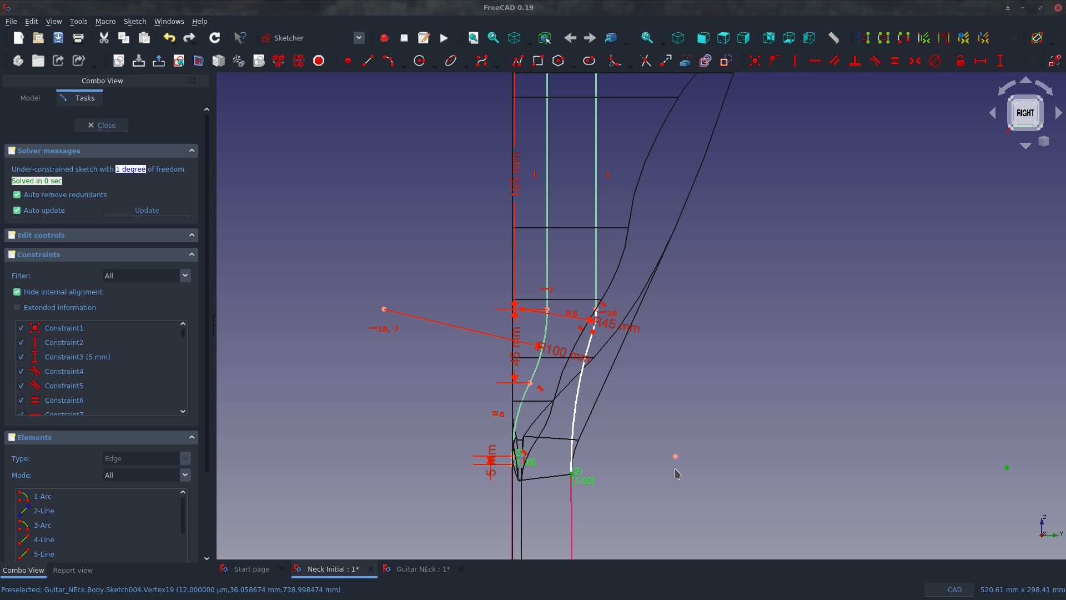
key("h")
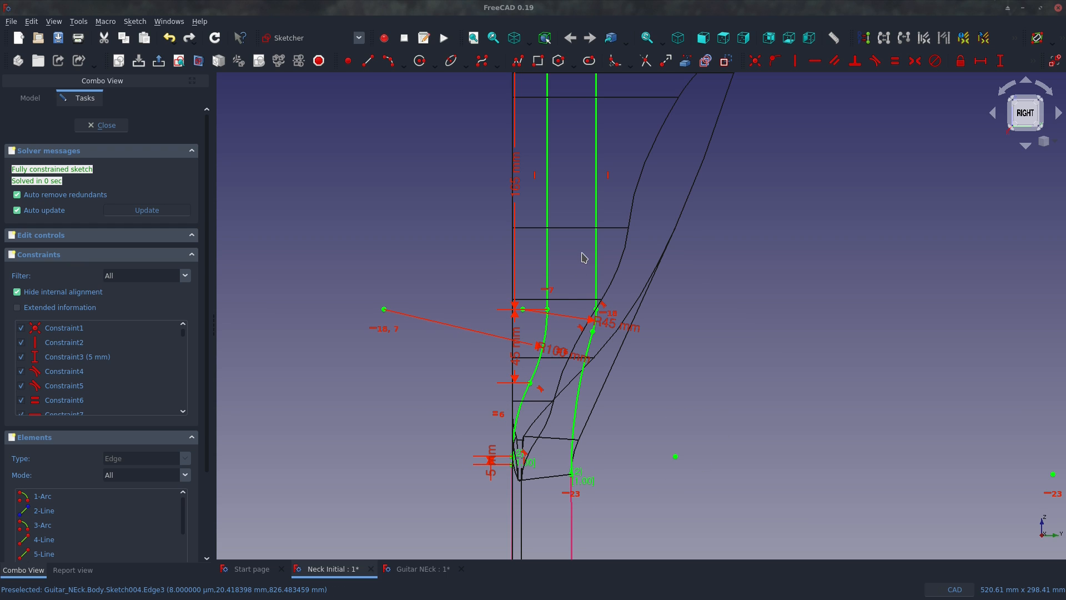
Draw a horizontal line about 41 mm long outward from the front arc's lower end, away from the headstock.
scroll(588, 347, "down", 4)
scroll(514, 279, "up", 3)
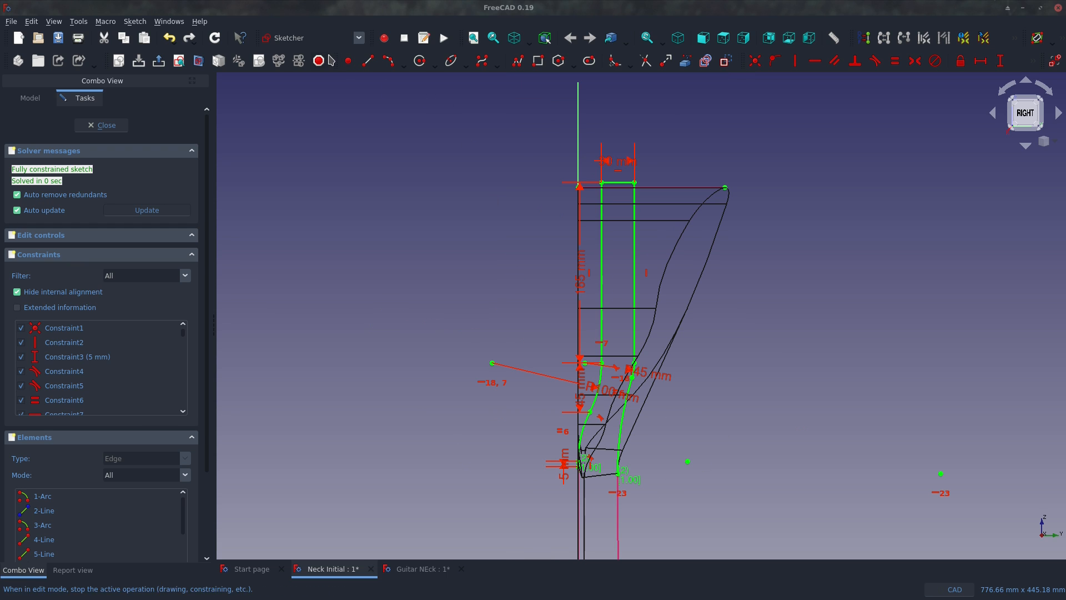
left_click(367, 60)
scroll(583, 477, "up", 3)
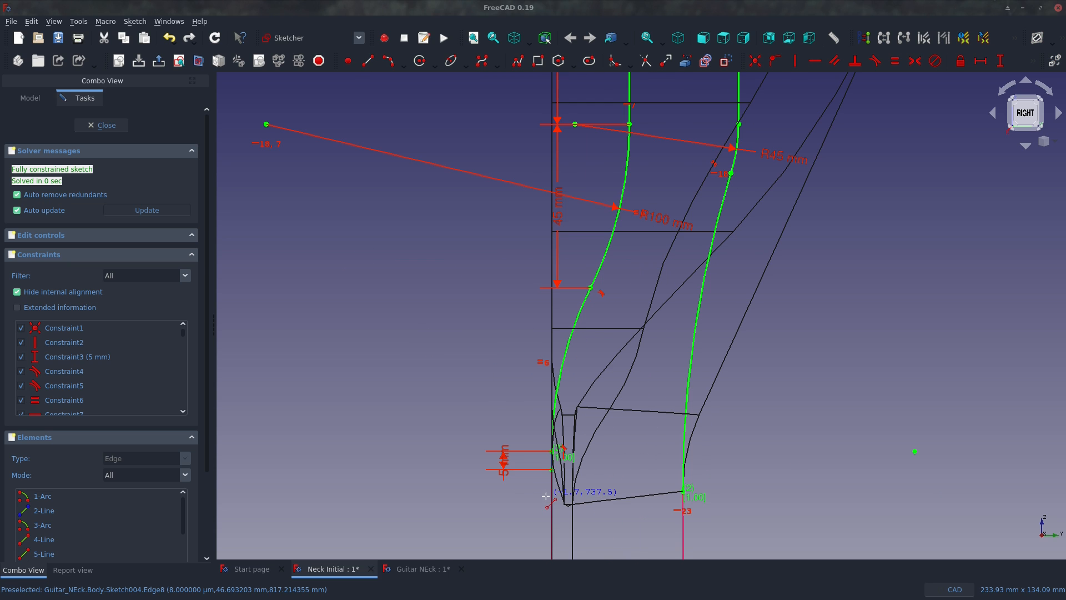
scroll(556, 483, "up", 3)
left_click(553, 451)
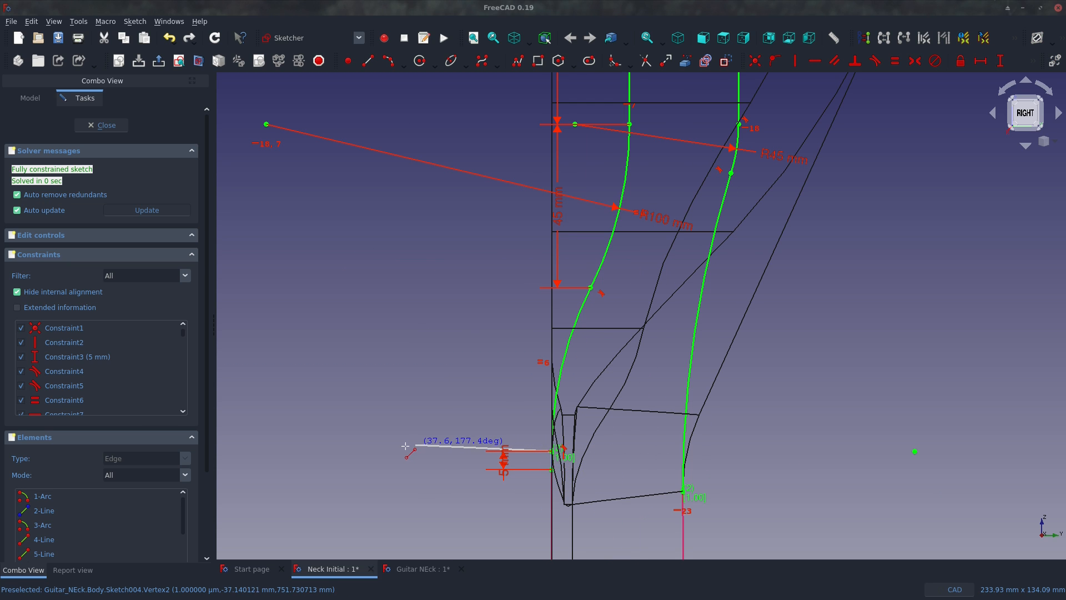
left_click(404, 451)
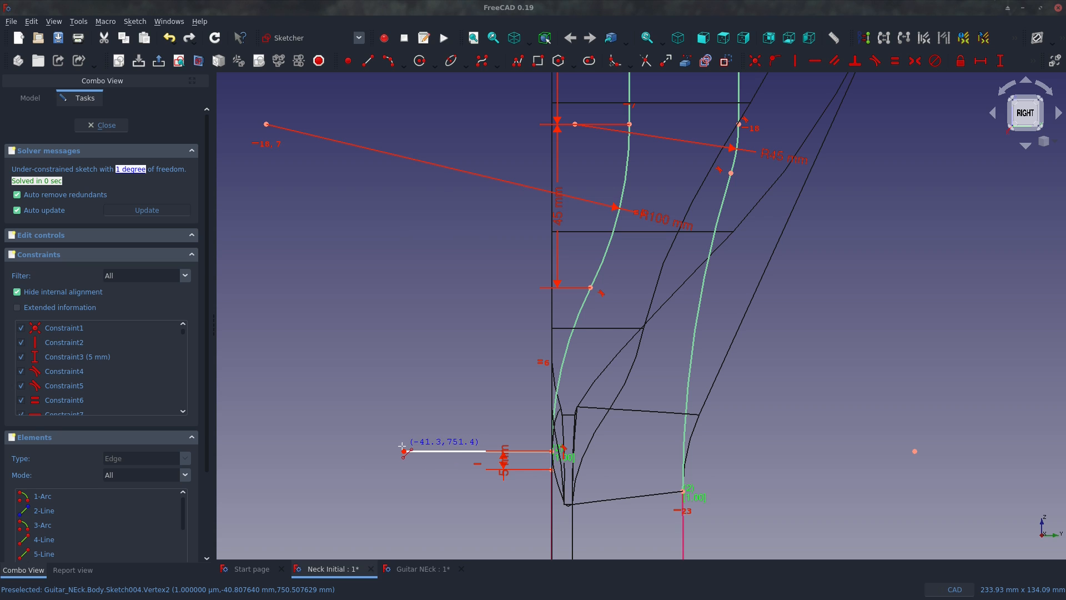
Continue the lines around the headstock, about 309 mm high, to the lower rear arc's end and make the closing line horizontal.
scroll(404, 484, "down", 6)
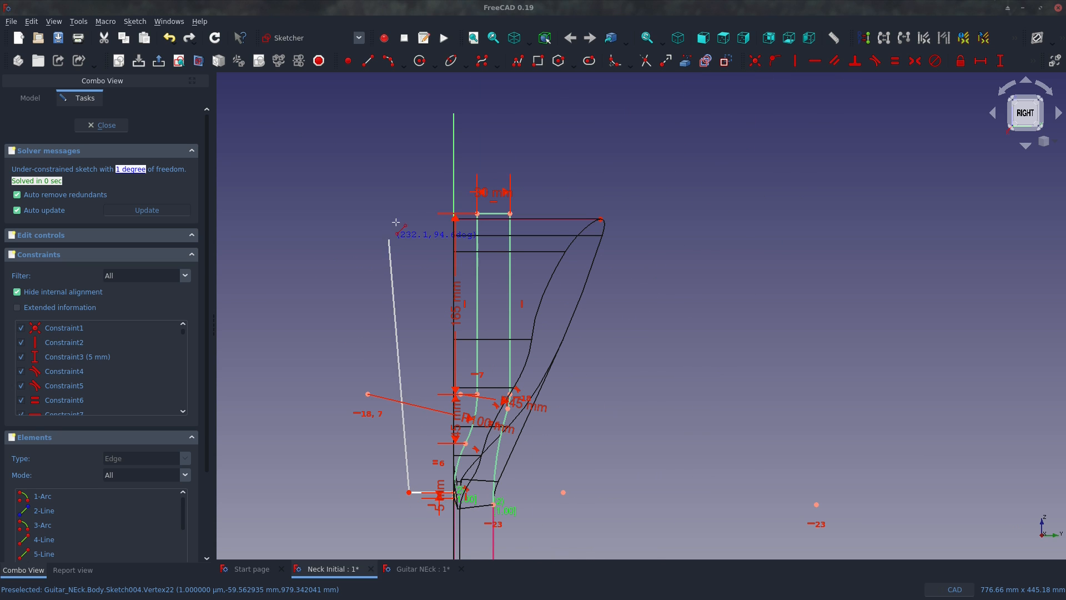
left_click(410, 155)
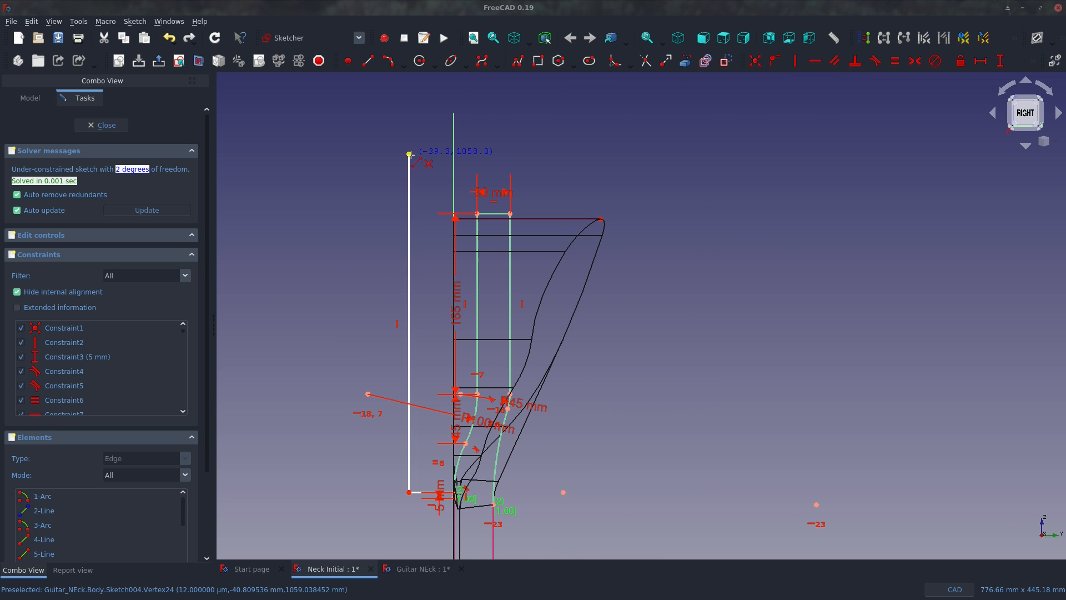
left_click(650, 155)
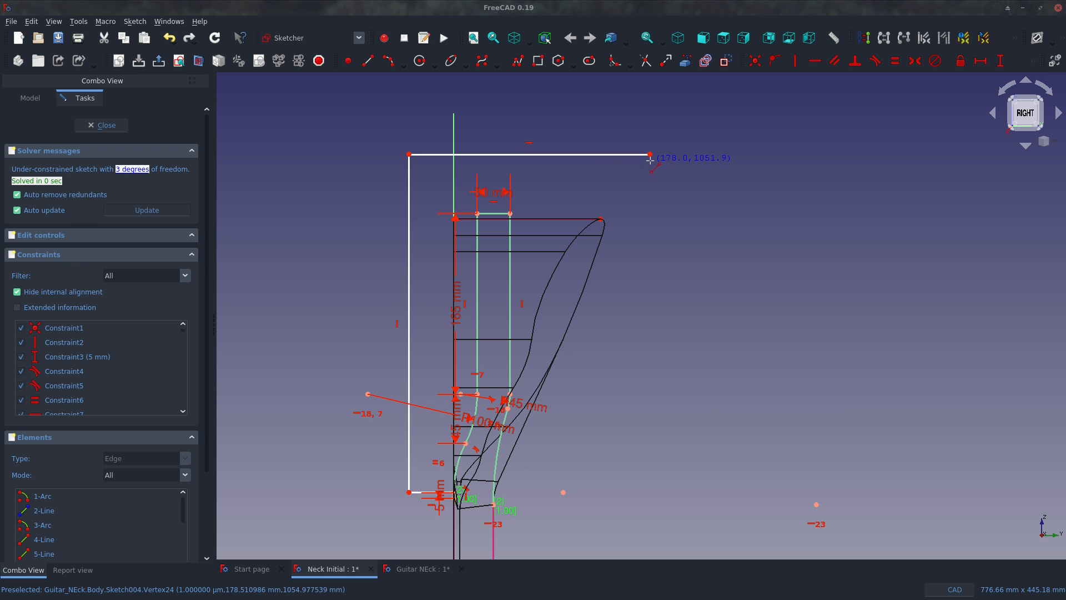
left_click(650, 494)
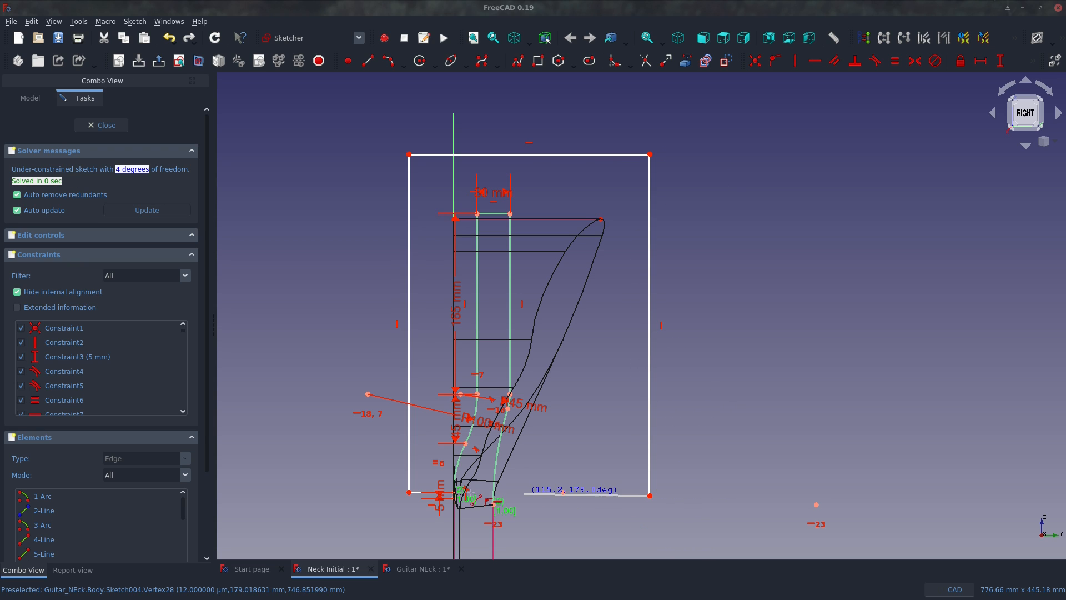
left_click(493, 503)
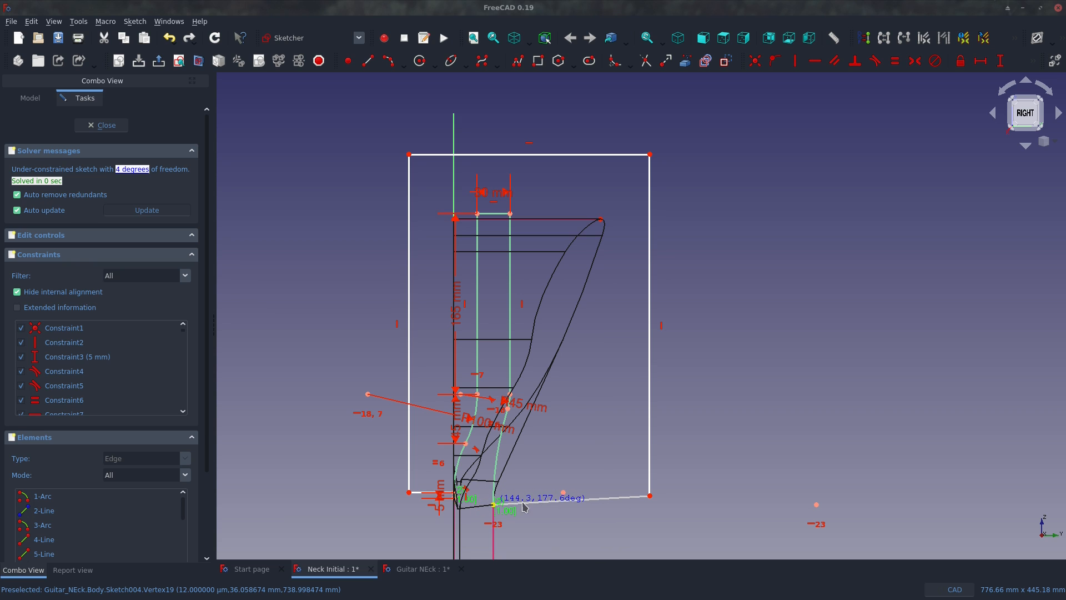
key("Escape")
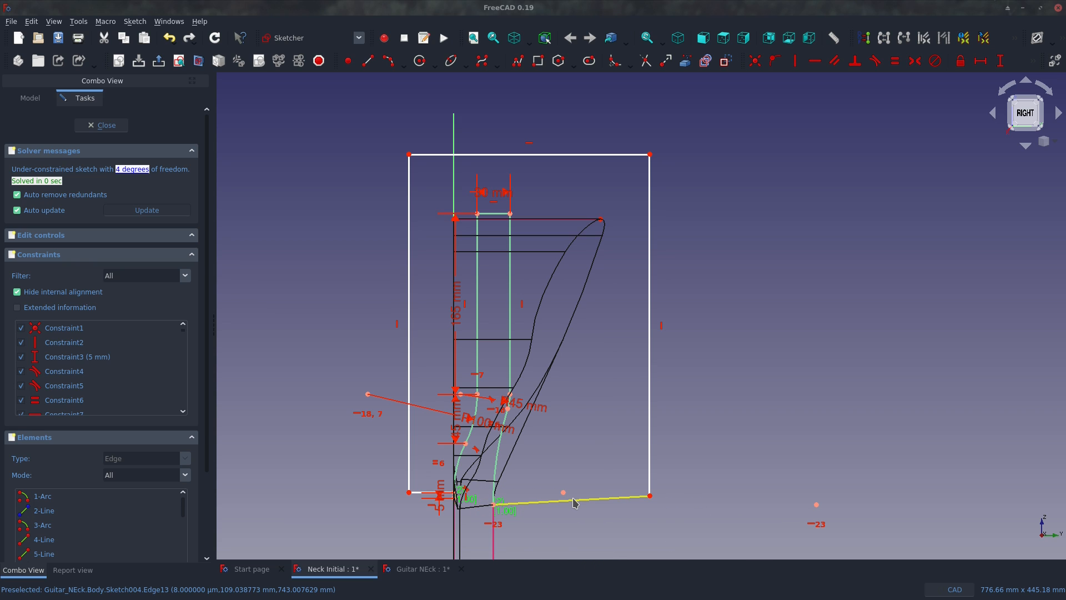
left_click(574, 501)
key("h")
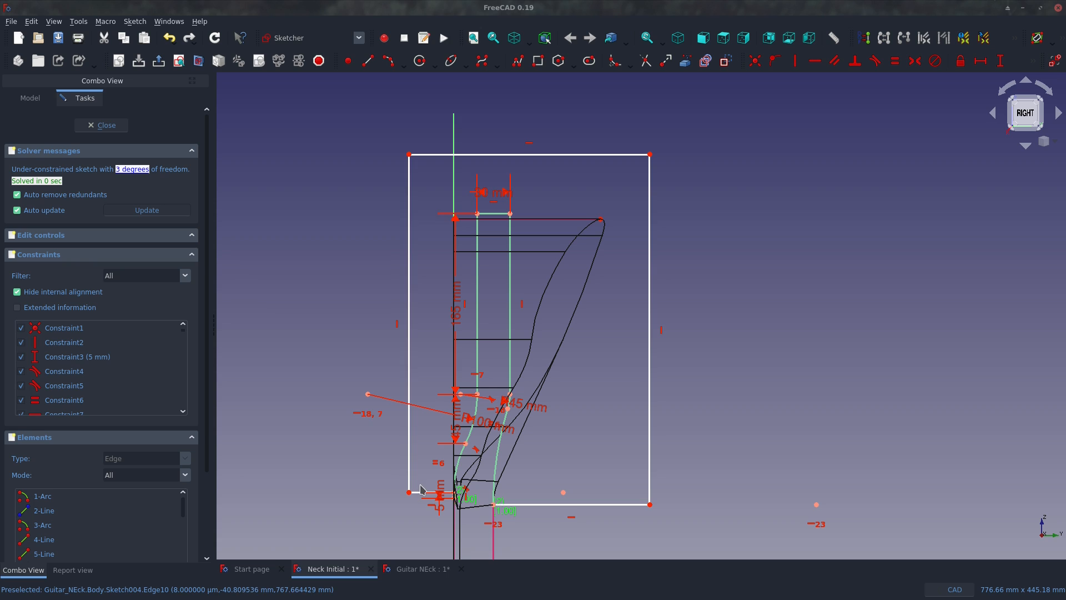
Set the short horizontal line's length to 25 mm and the front outer vertical line's length to 285 mm.
left_click(438, 492)
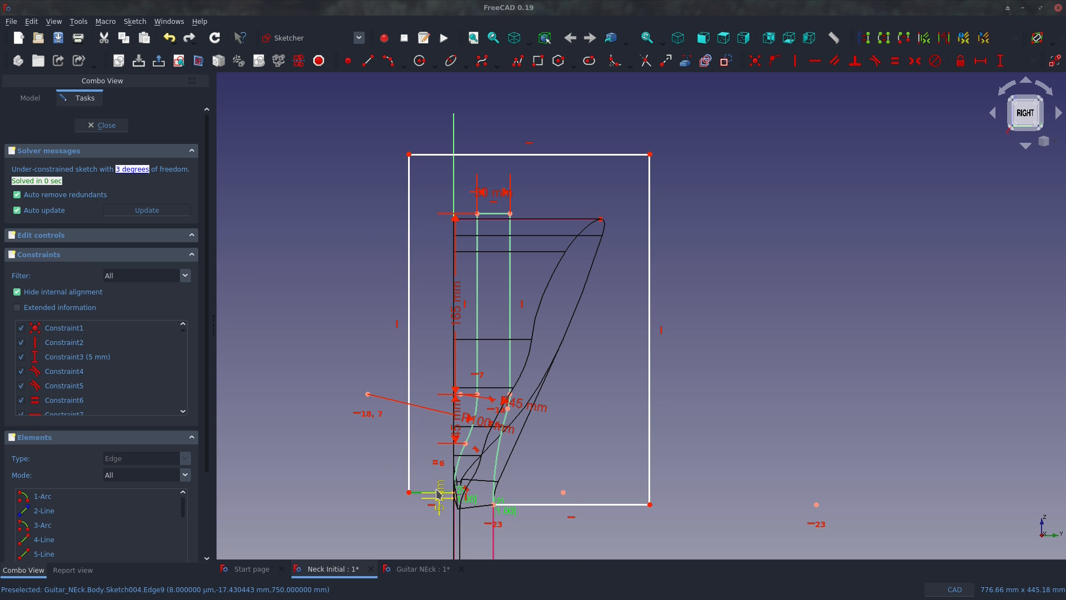
key("l")
key("Return")
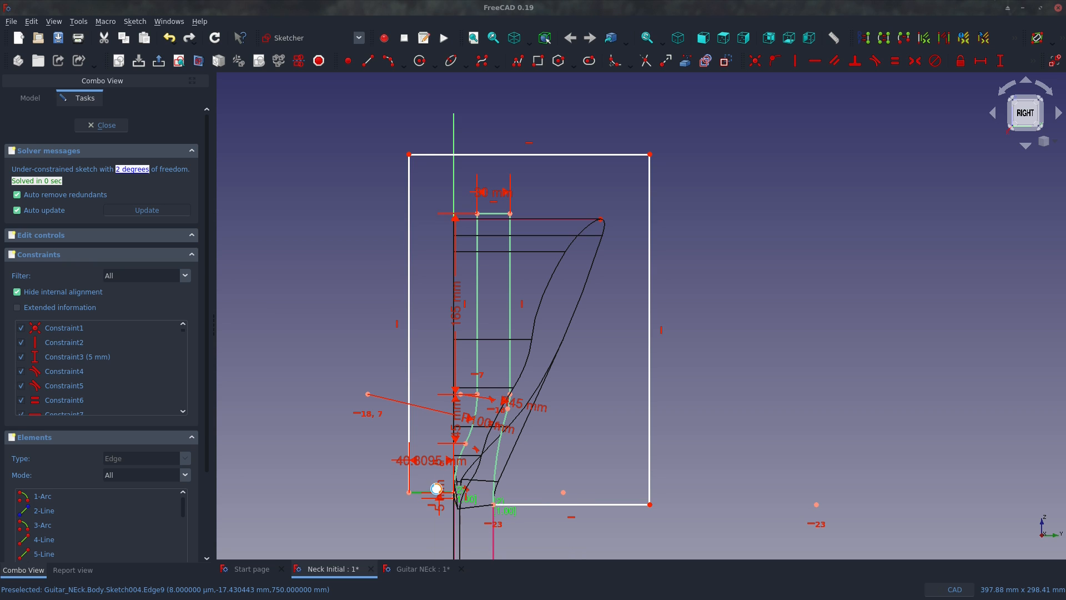
left_click(428, 268)
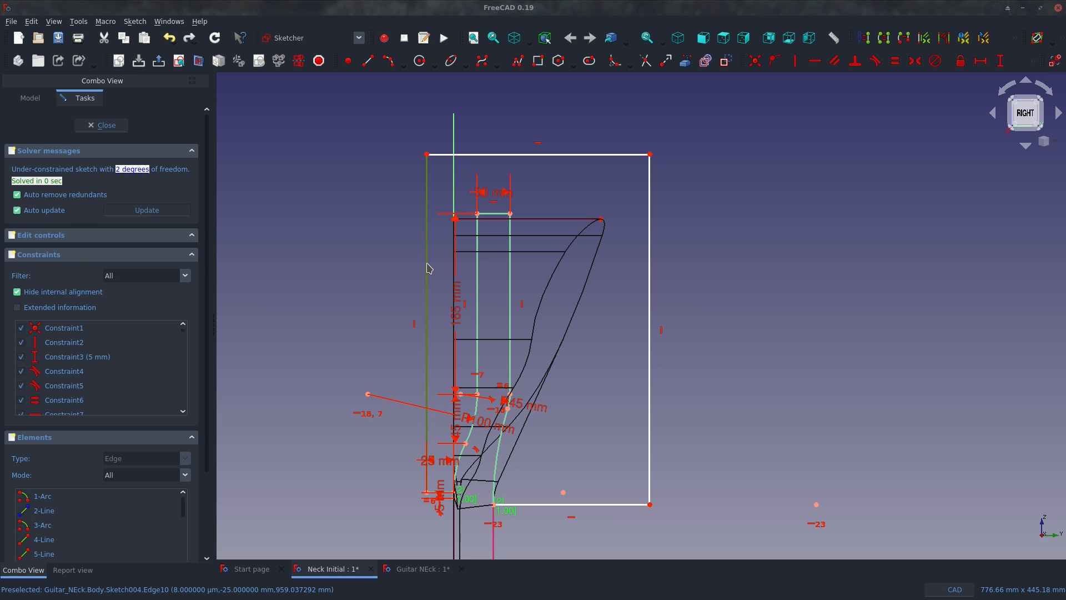
key("i")
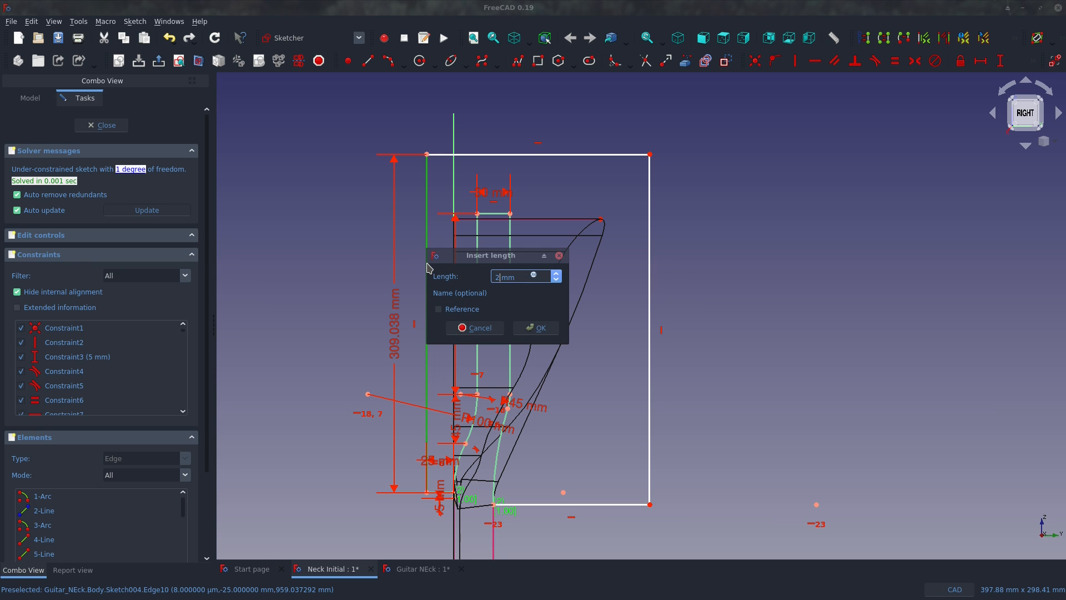
key("Return")
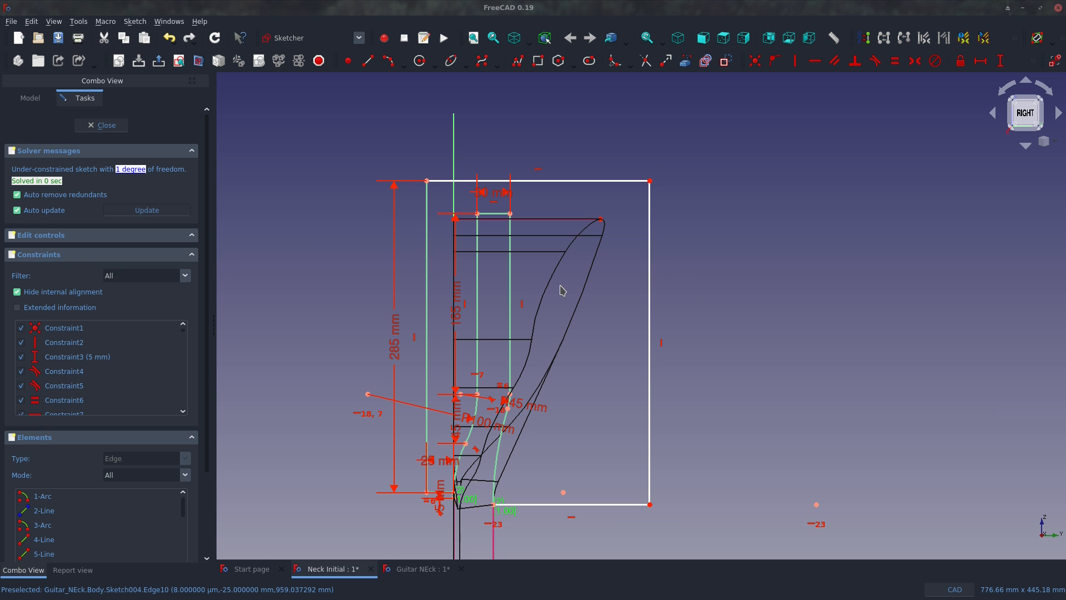
Set the lower rear horizontal line's length to 200 mm and close the sketch.
left_click(587, 505)
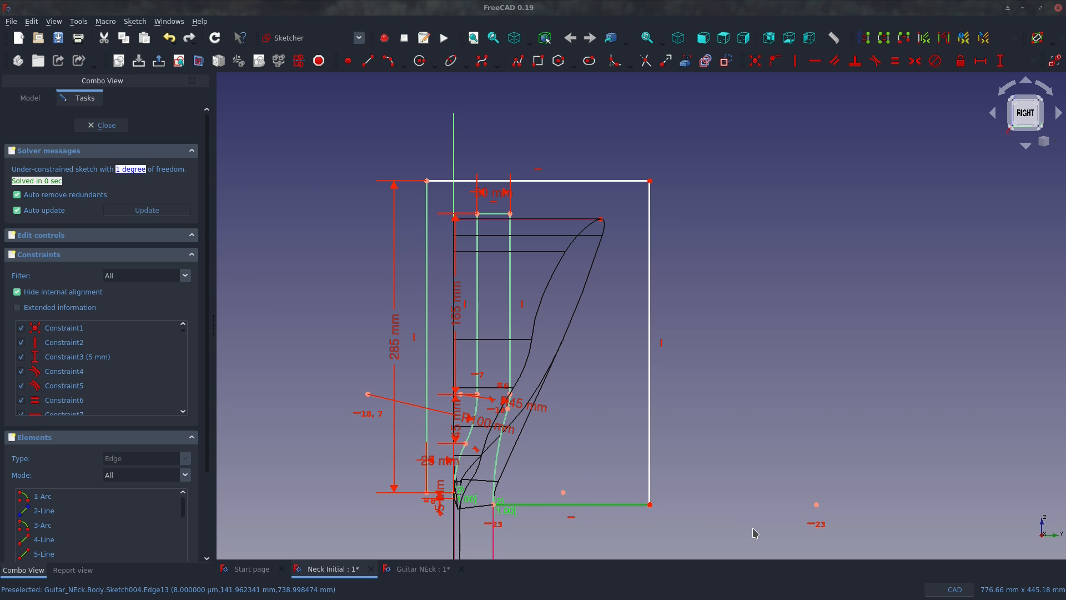
type("l200")
key("Return")
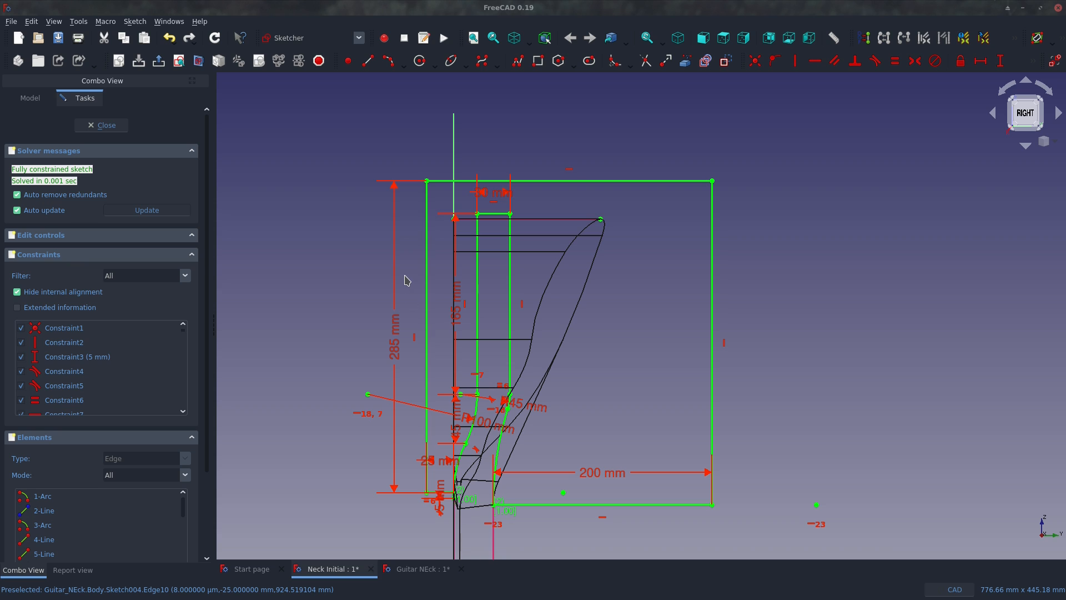
left_click(113, 124)
Pocket the headstock profile sketch with type Through all, symmetric to the sketch plane.
scroll(589, 250, "up", 6)
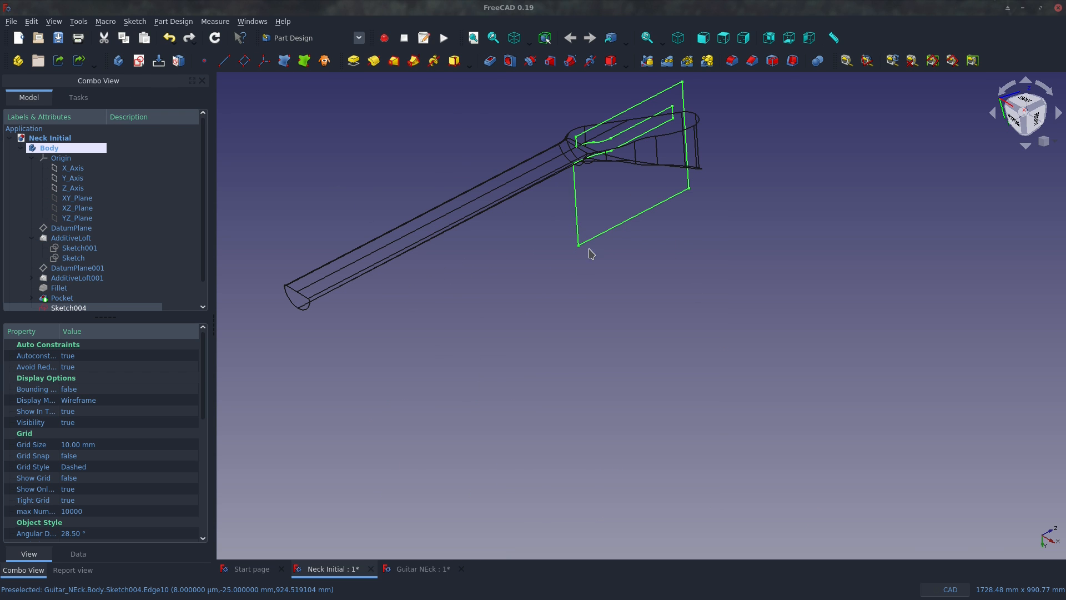
scroll(570, 332, "down", 2)
scroll(647, 147, "up", 4)
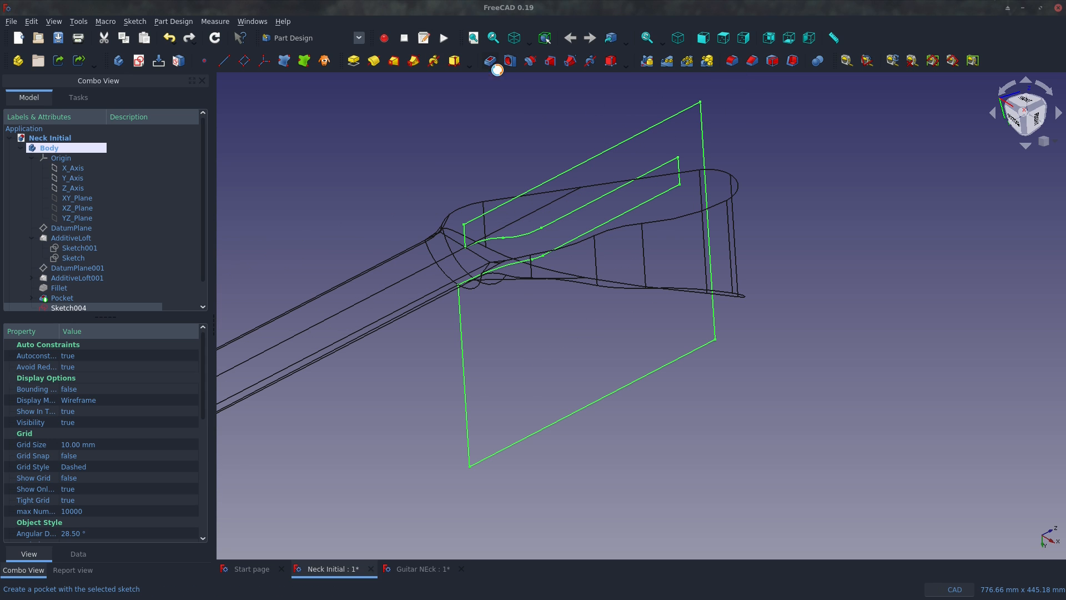
left_click(491, 62)
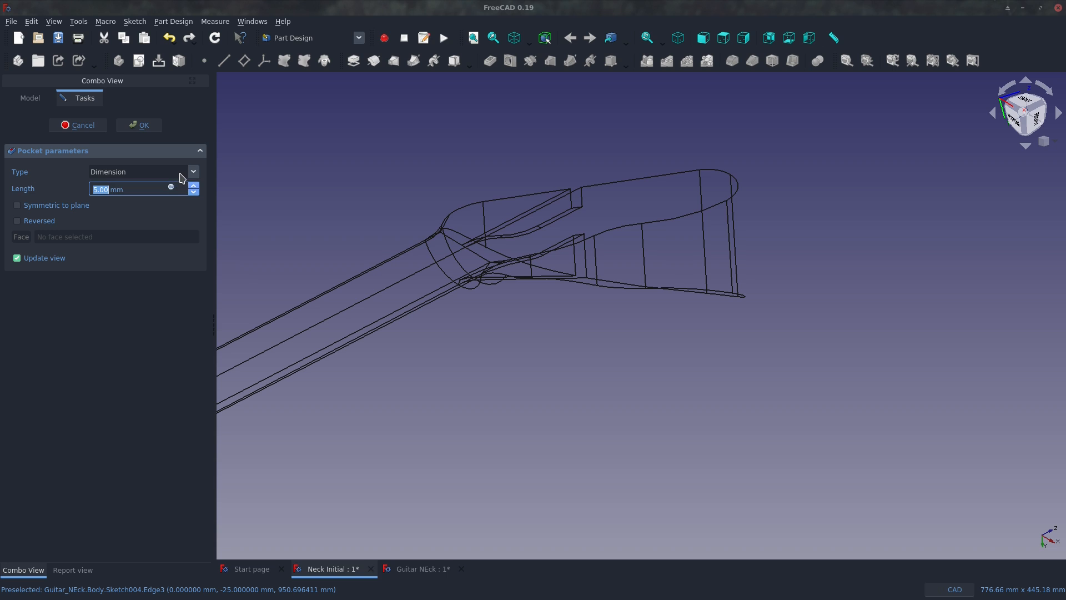
left_click(181, 177)
left_click(145, 191)
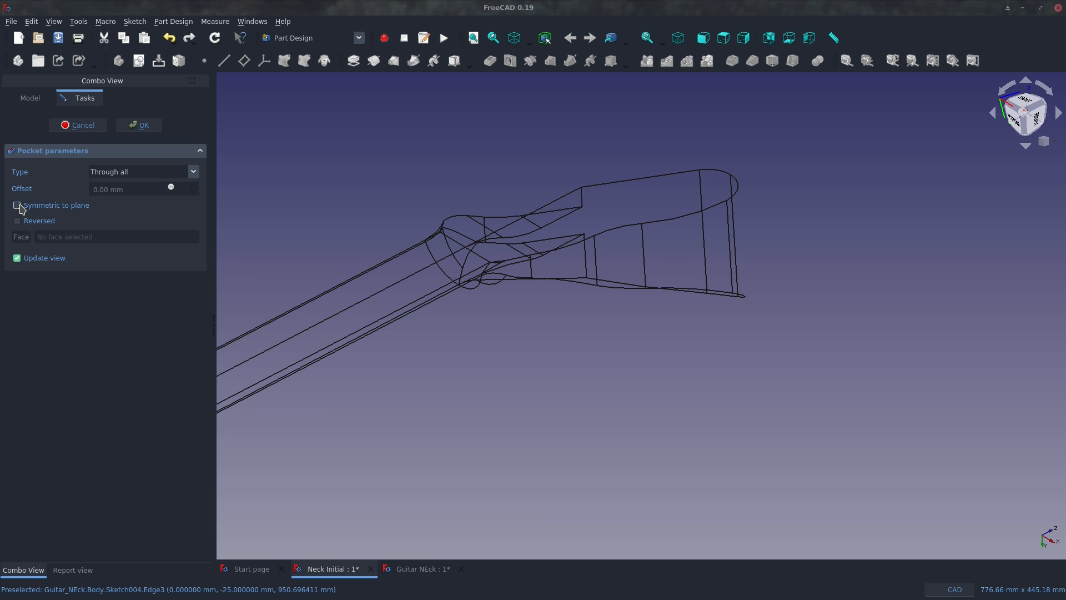
left_click(145, 210)
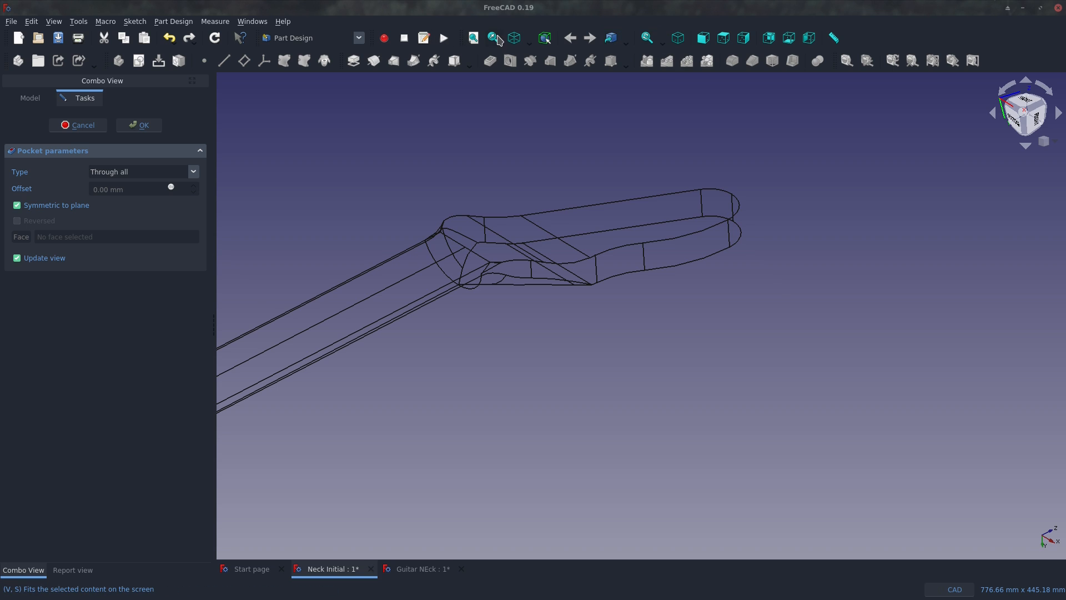
Switch the model from wireframe back to a solid display style and accept the pocket.
left_click(514, 38)
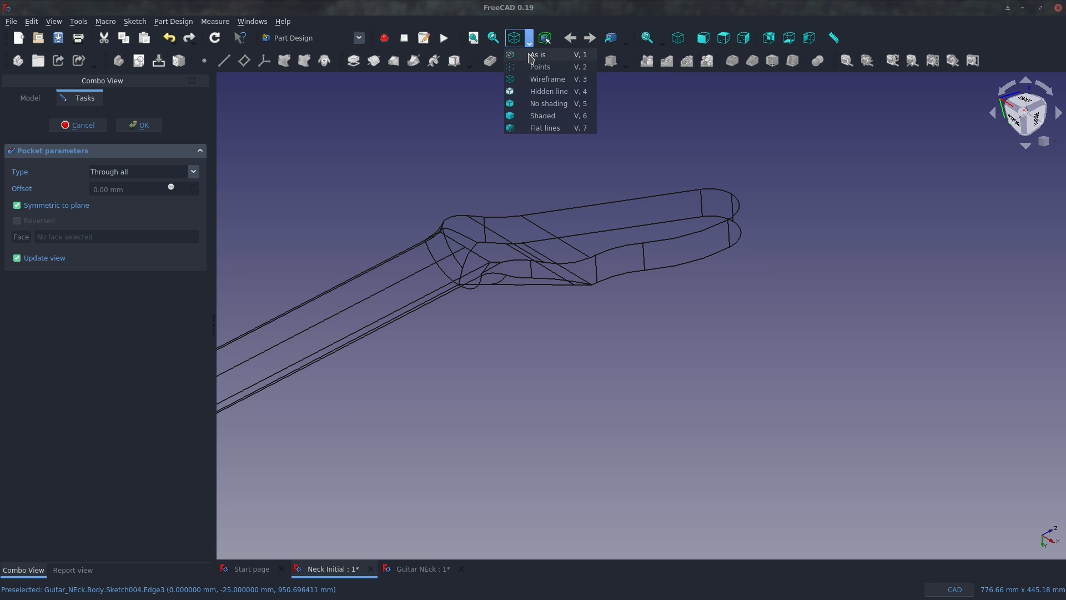
left_click(542, 115)
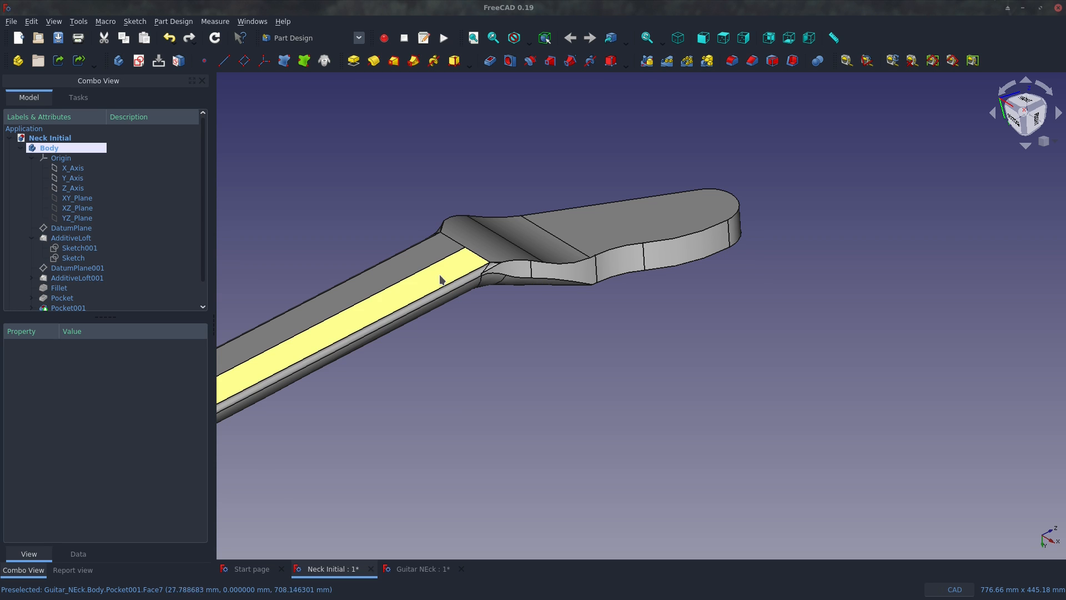
Examine the front face of the headstock and the side faces where it meets the neck after the pocket.
scroll(547, 227, "up", 5)
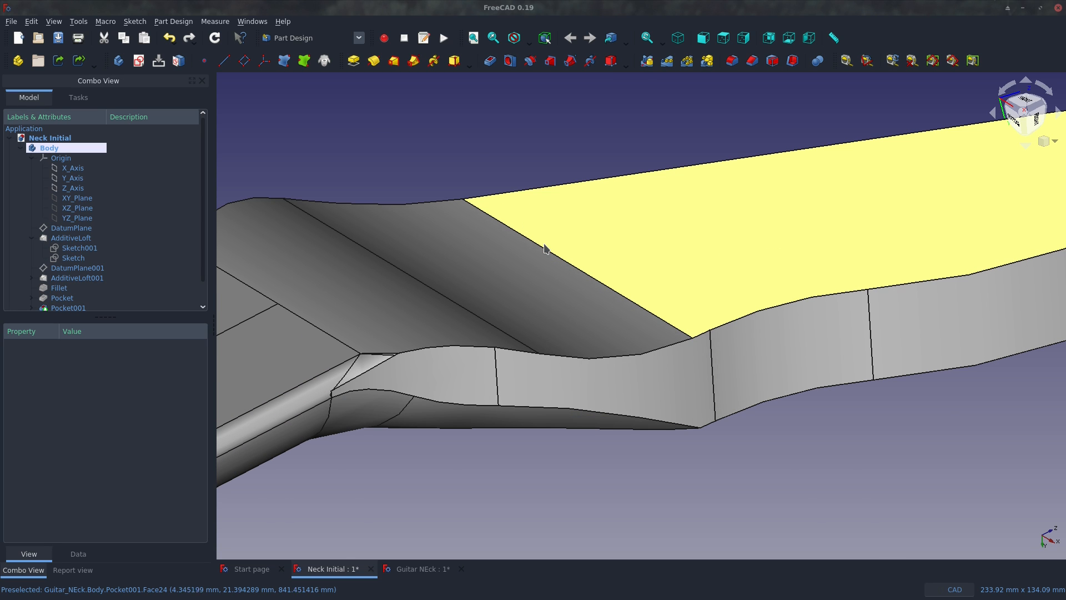
scroll(545, 225, "down", 5)
scroll(544, 248, "up", 2)
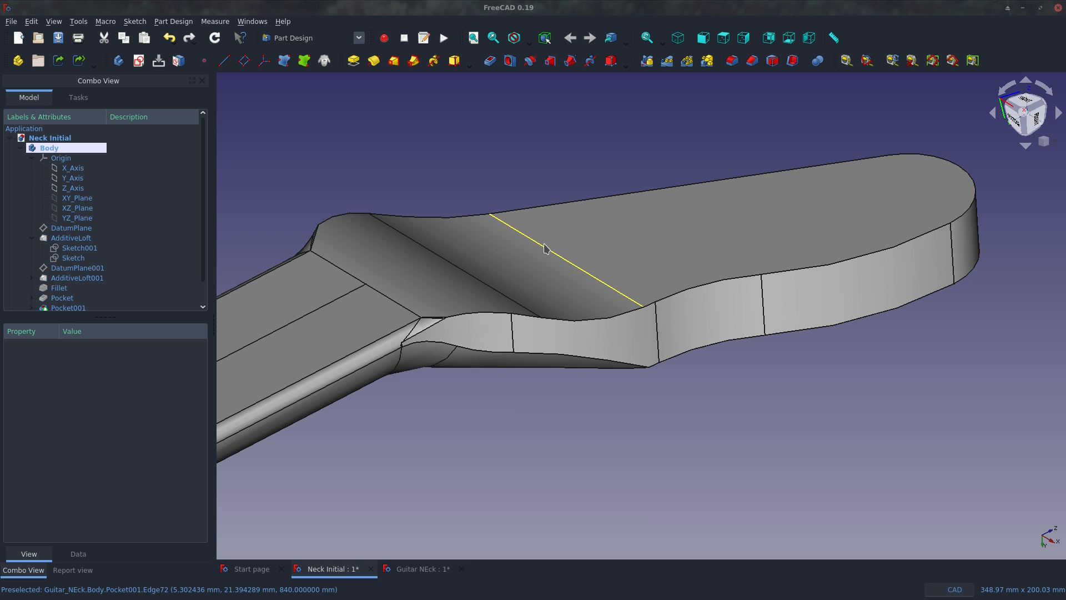
middle_click_drag(590, 274, 726, 281)
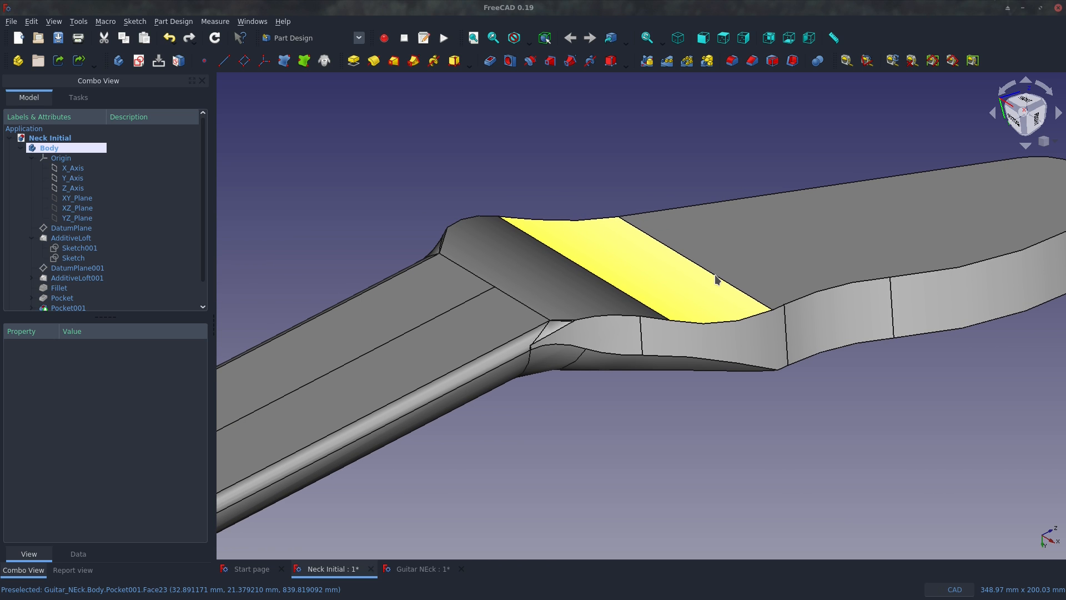
scroll(594, 380, "up", 3)
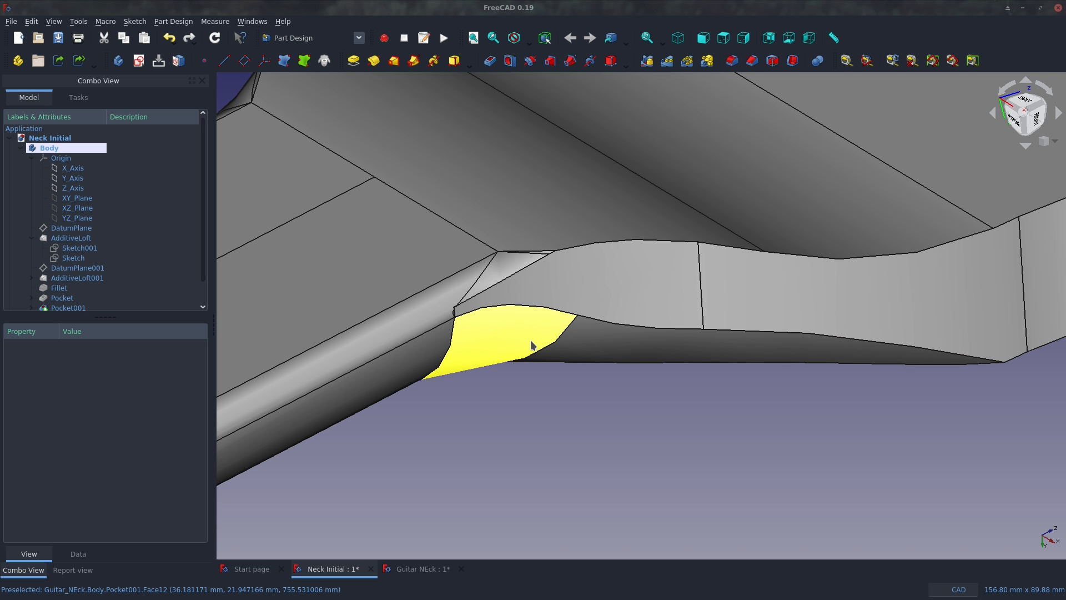
scroll(532, 346, "down", 2)
Examine the rear of the headstock, especially the pointed corner where the neck transition, side wall and rear face meet.
middle_click_drag(609, 338, 603, 189)
scroll(404, 423, "up", 8)
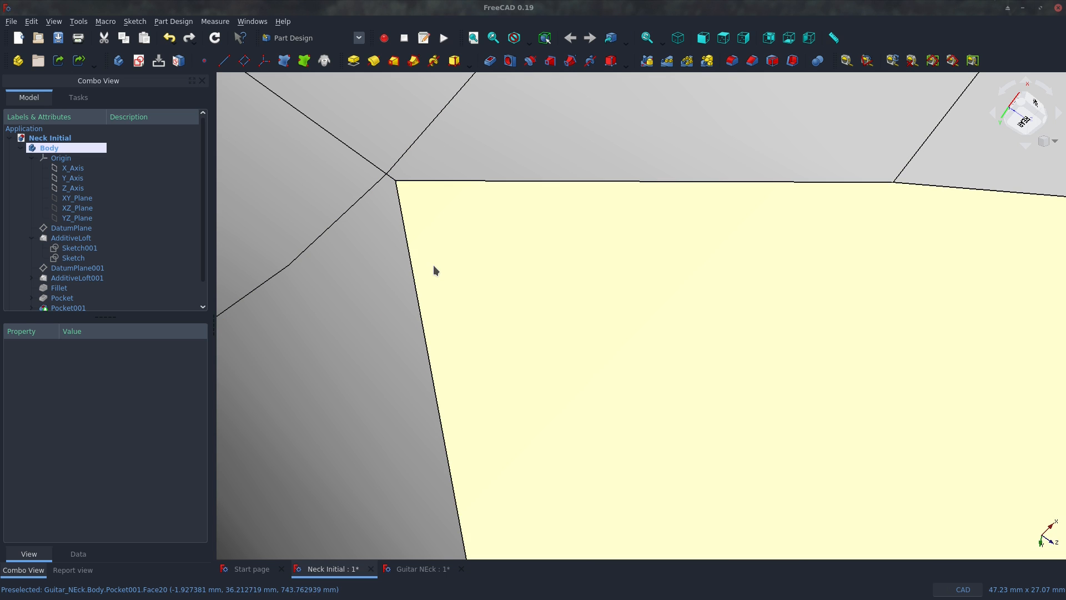
scroll(433, 269, "down", 10)
middle_click_drag(524, 245, 479, 269)
scroll(764, 281, "up", 7)
scroll(566, 289, "up", 7)
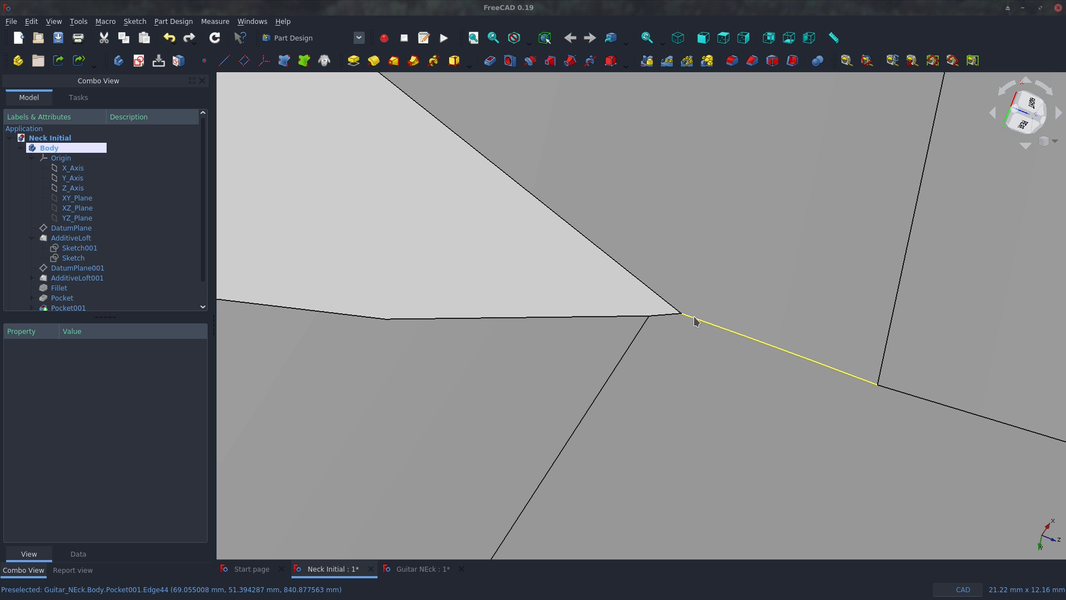
scroll(781, 371, "down", 10)
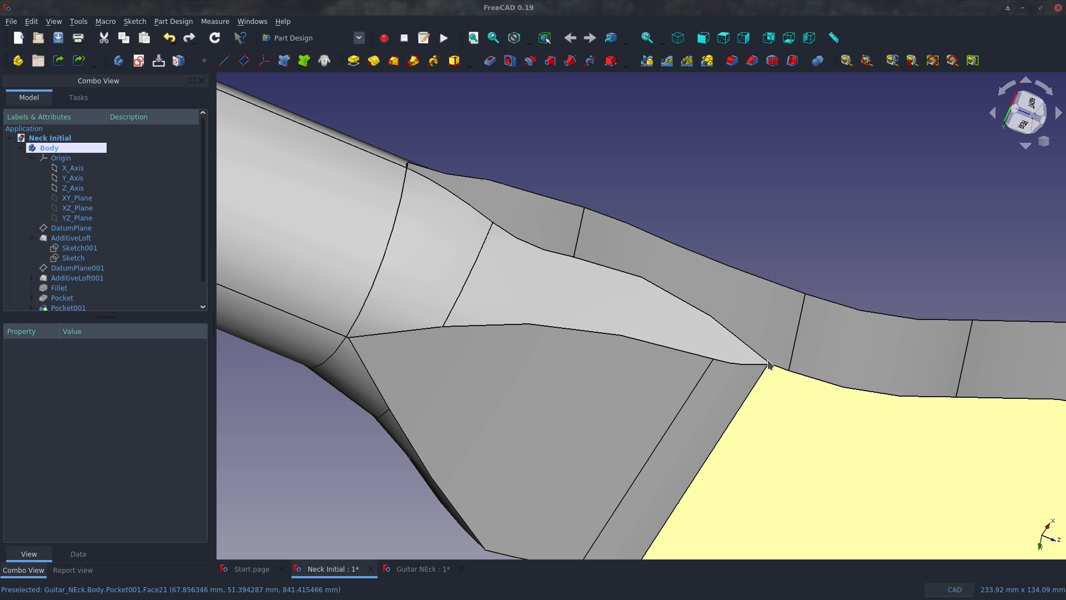
middle_click_drag(652, 334, 738, 405)
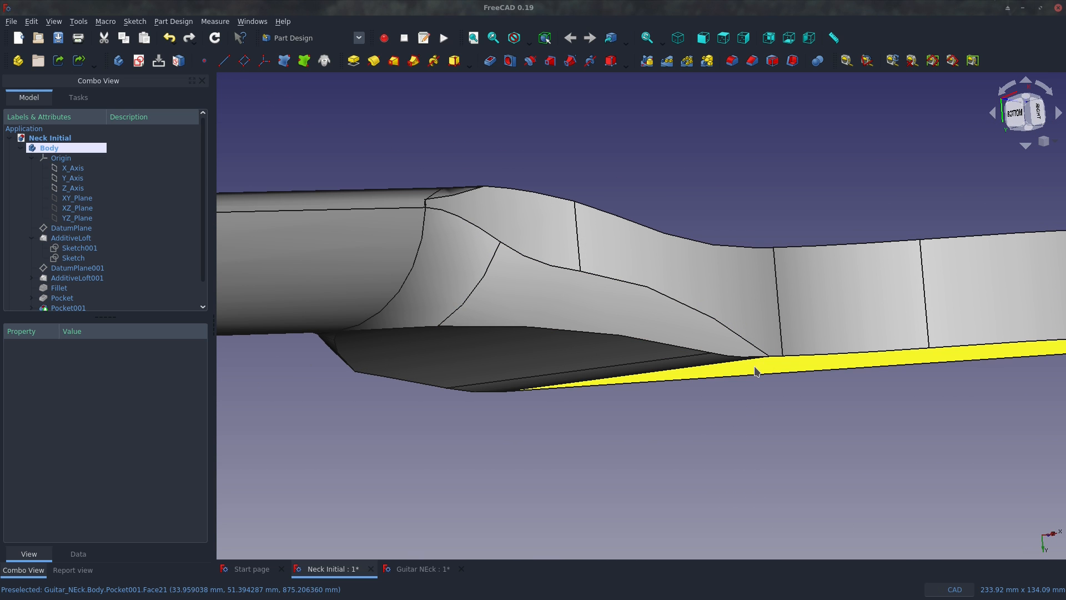
scroll(752, 369, "up", 5)
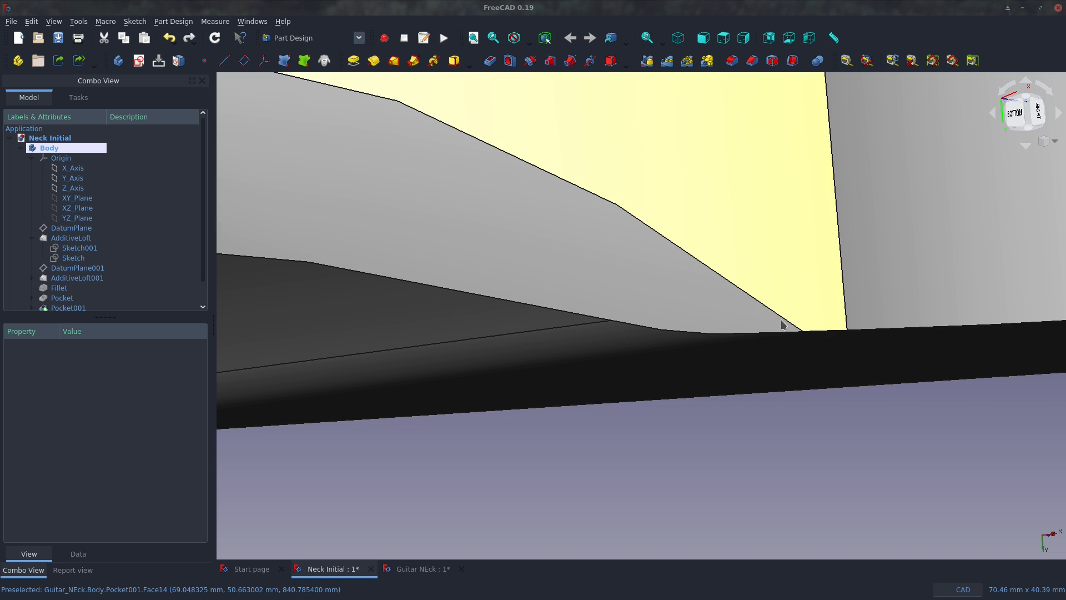
scroll(812, 323, "down", 5)
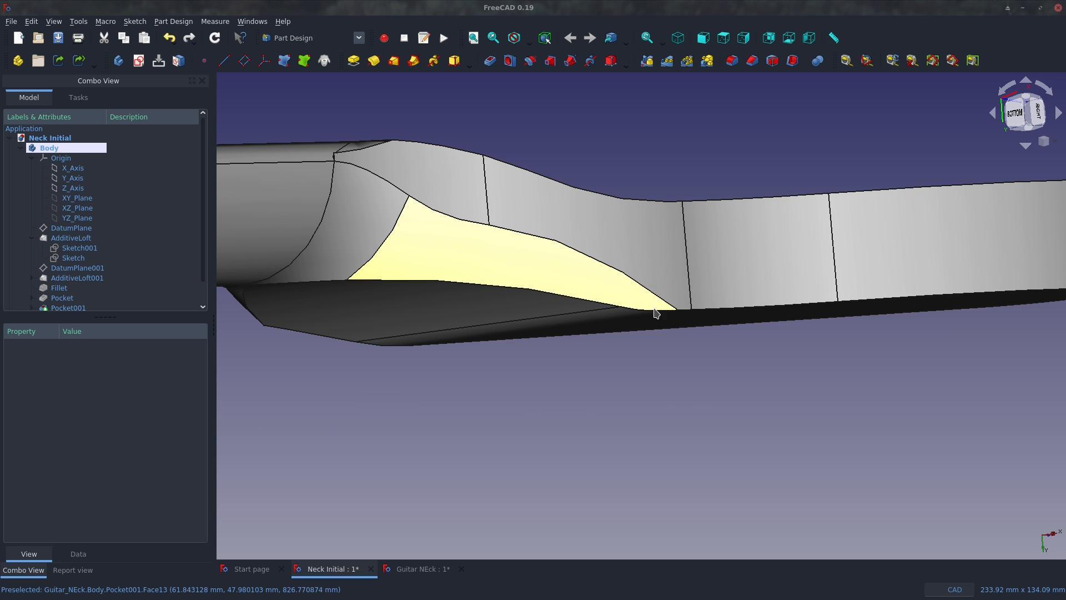
middle_click_drag(657, 310, 614, 354)
scroll(618, 304, "up", 4)
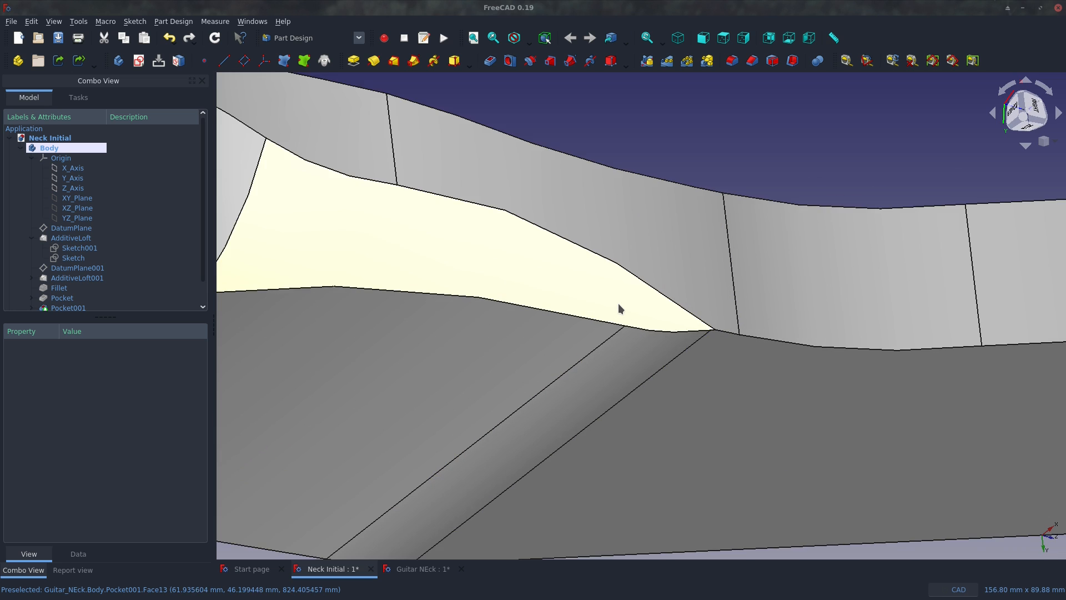
scroll(684, 326, "down", 4)
scroll(780, 345, "up", 5)
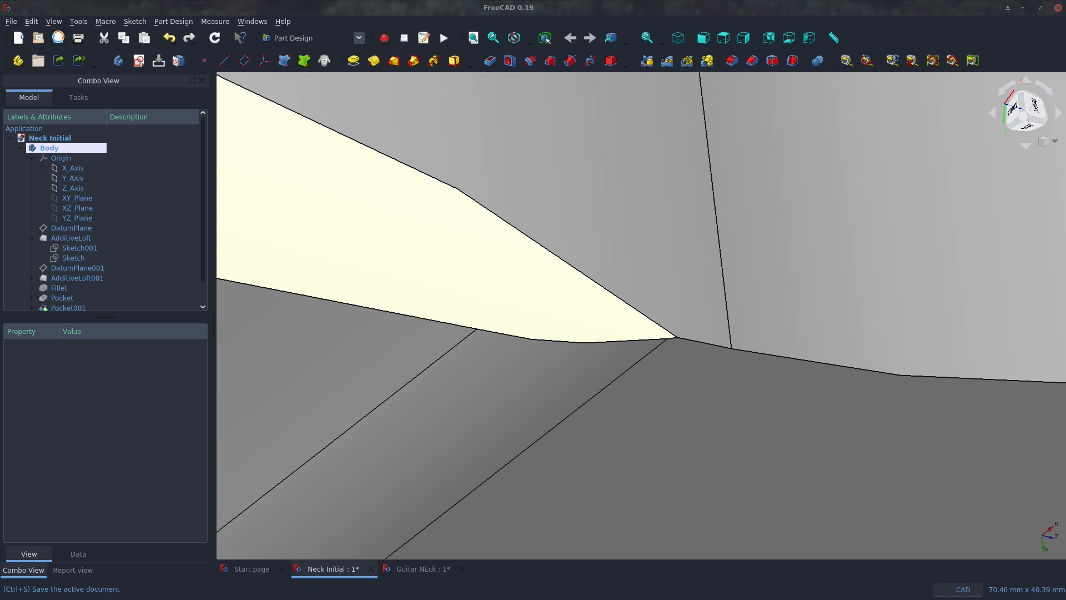
Save the document and fillet the headstock's rear outline edge with a 4 mm radius.
left_click(58, 38)
scroll(550, 315, "down", 3)
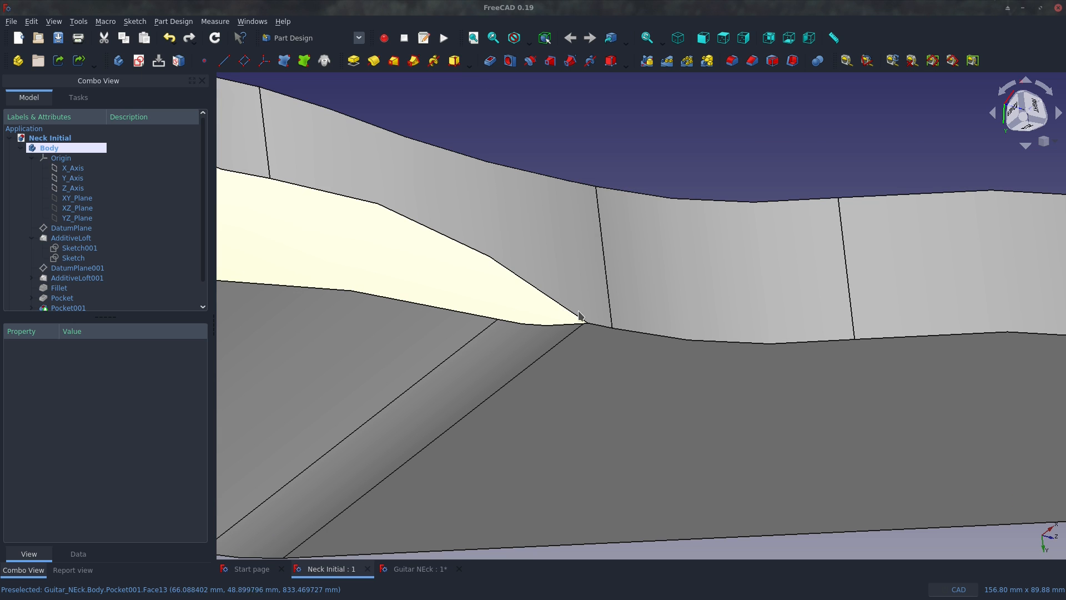
left_click(679, 337)
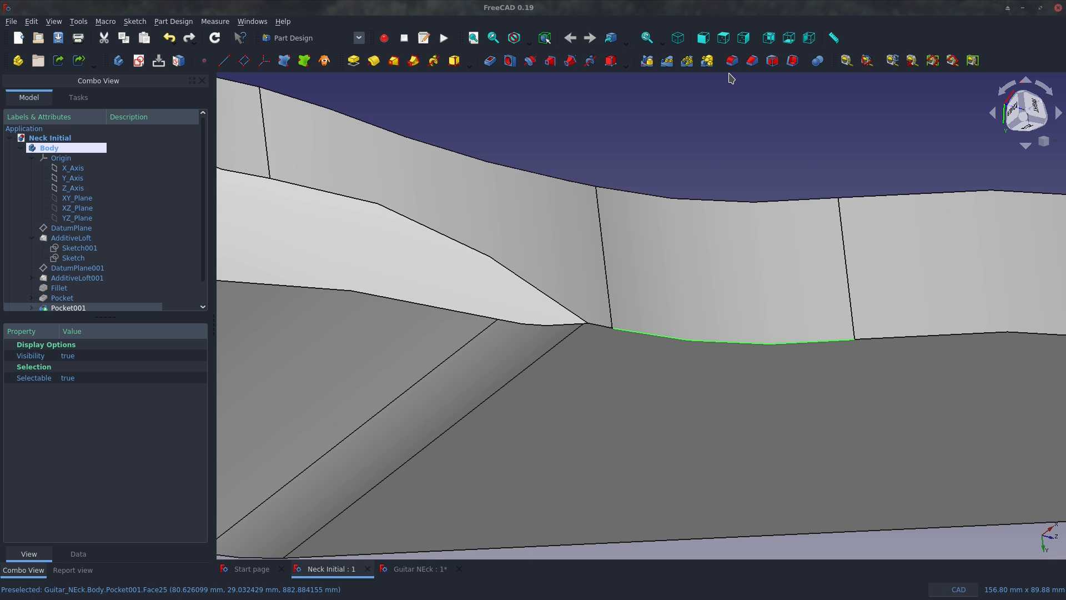
left_click(732, 62)
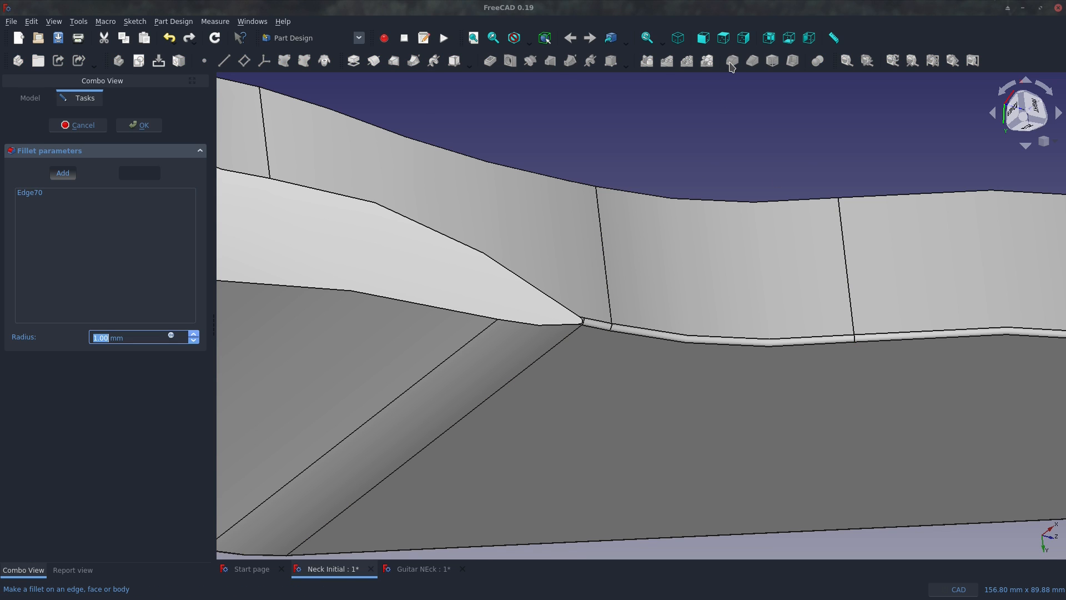
scroll(622, 266, "down", 5)
scroll(571, 305, "up", 4)
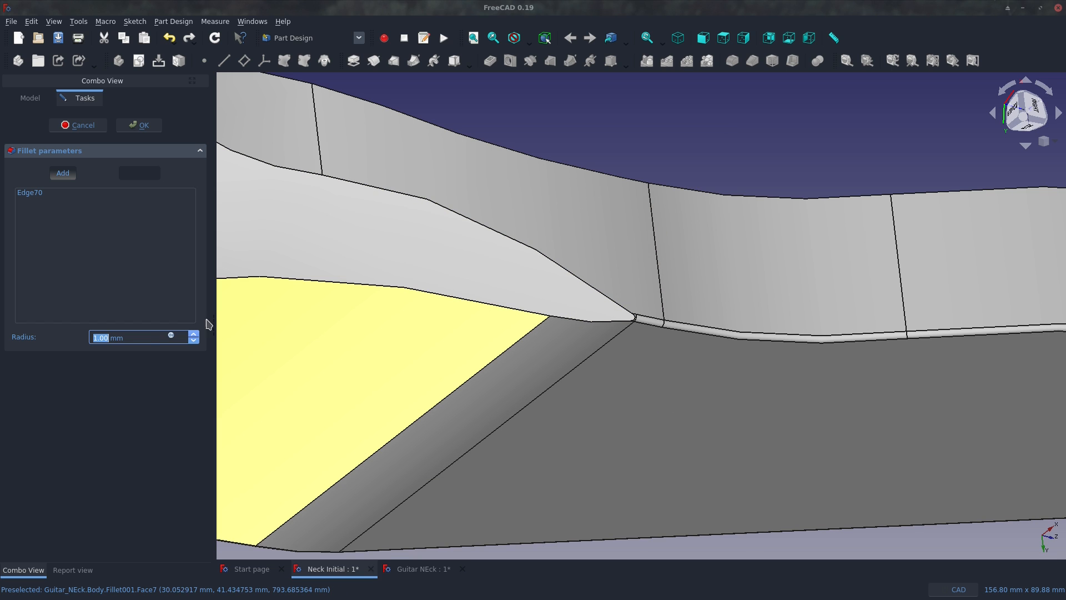
left_click(194, 335)
left_click(194, 335)
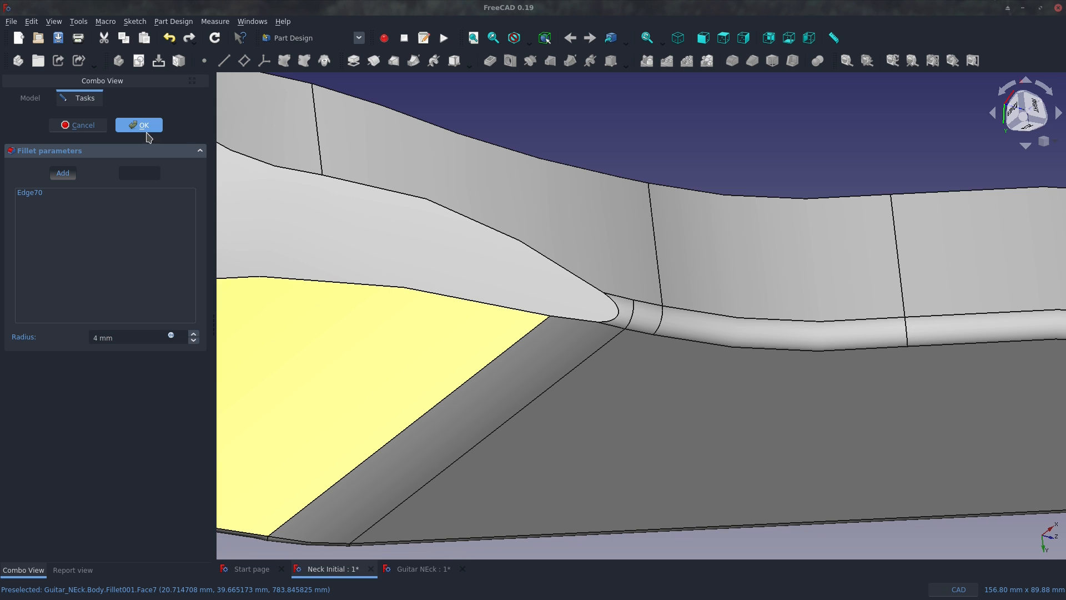
left_click(141, 126)
Start a fillet on the curved edge between the neck transition and the sloped rear face of the headstock.
left_click(452, 299)
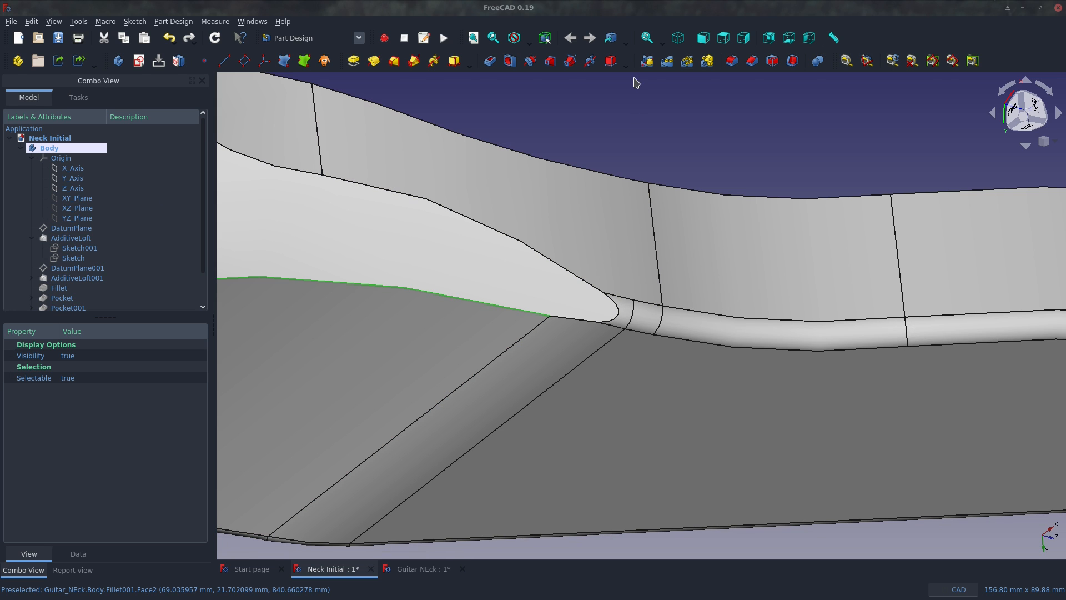
left_click(732, 60)
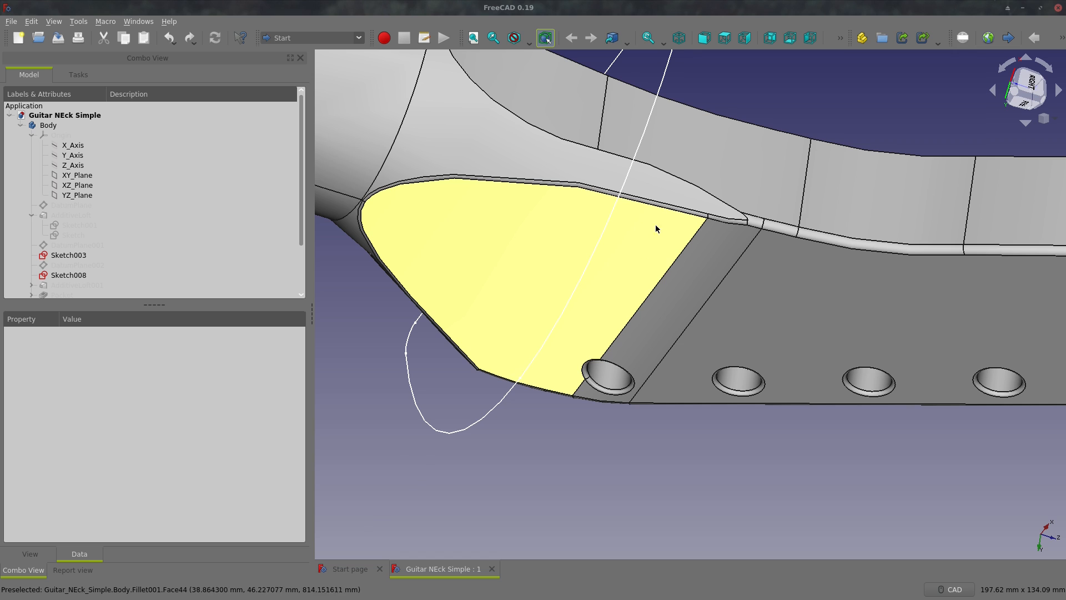
Examine the narrow edge fillets around the neck-to-headstock transition in the Guitar NEck Simple document.
scroll(656, 228, "up", 10)
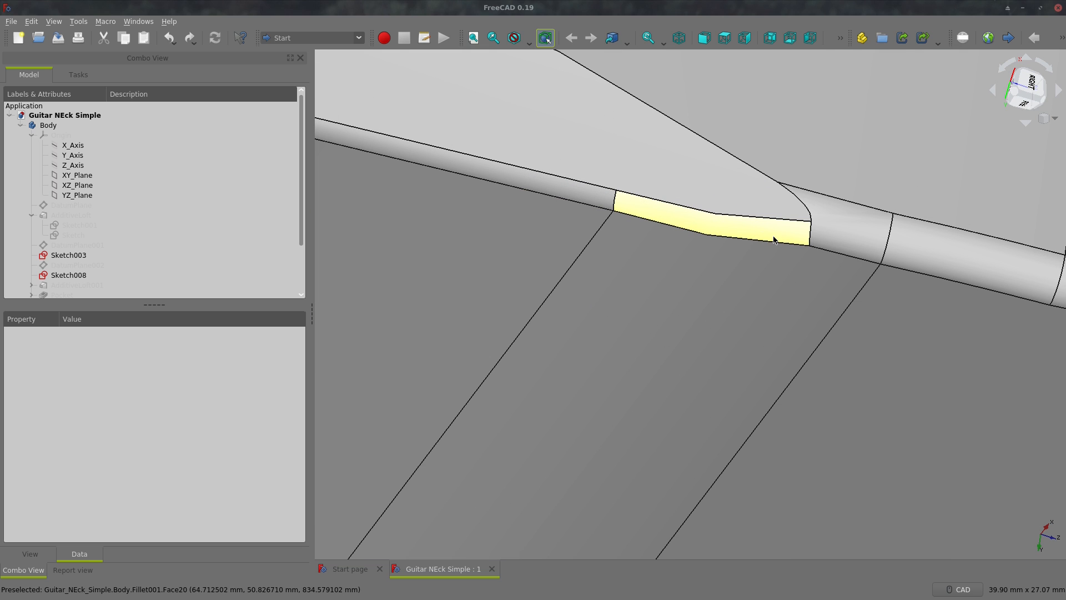
middle_click_drag(775, 240, 751, 257)
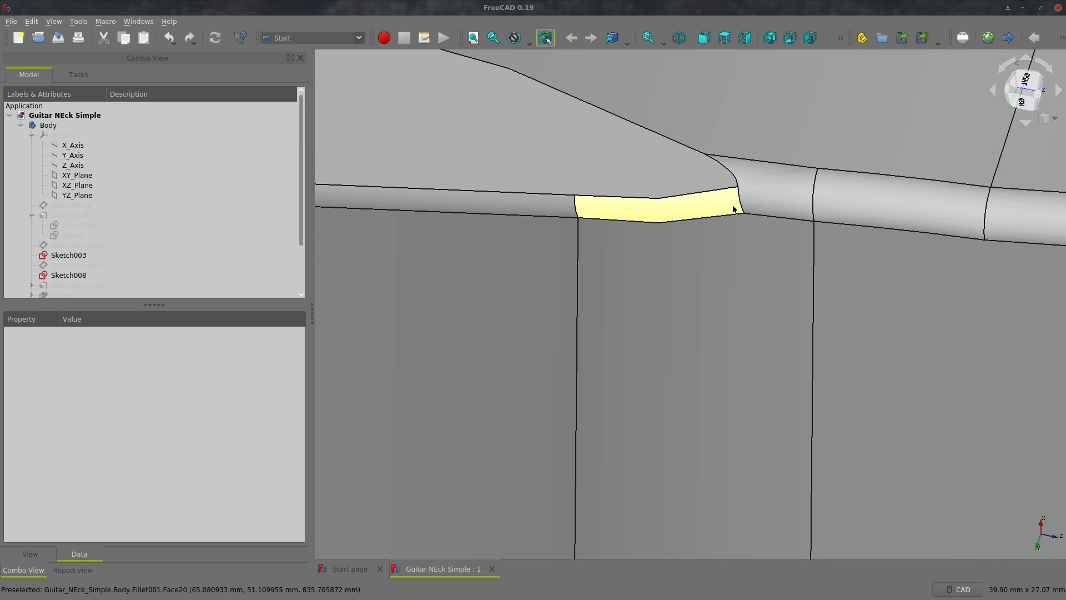
scroll(197, 225, "down", 2)
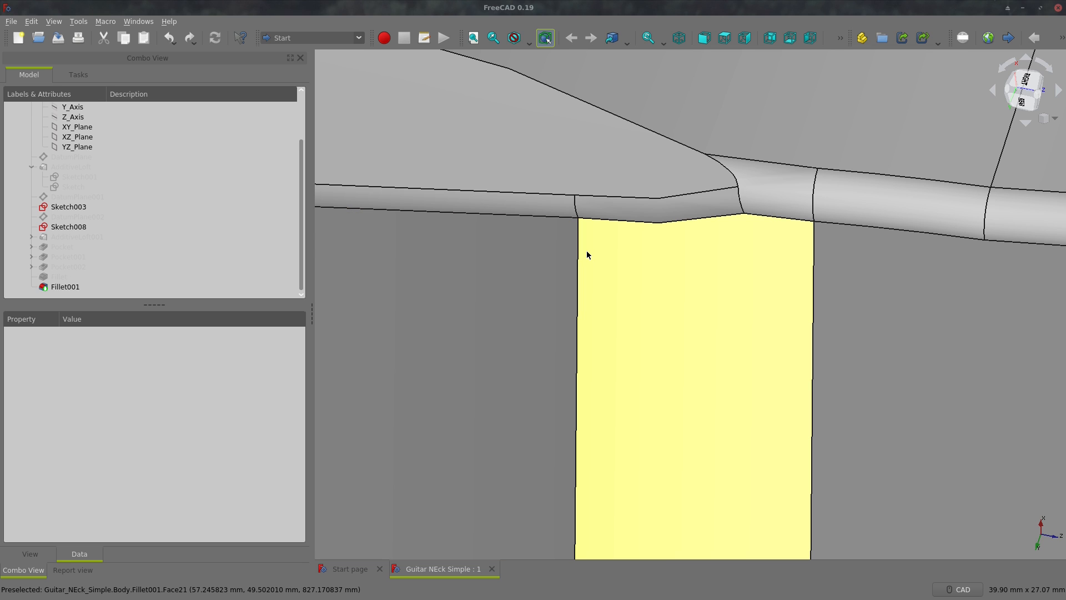
scroll(626, 257, "up", 2)
scroll(626, 257, "down", 6)
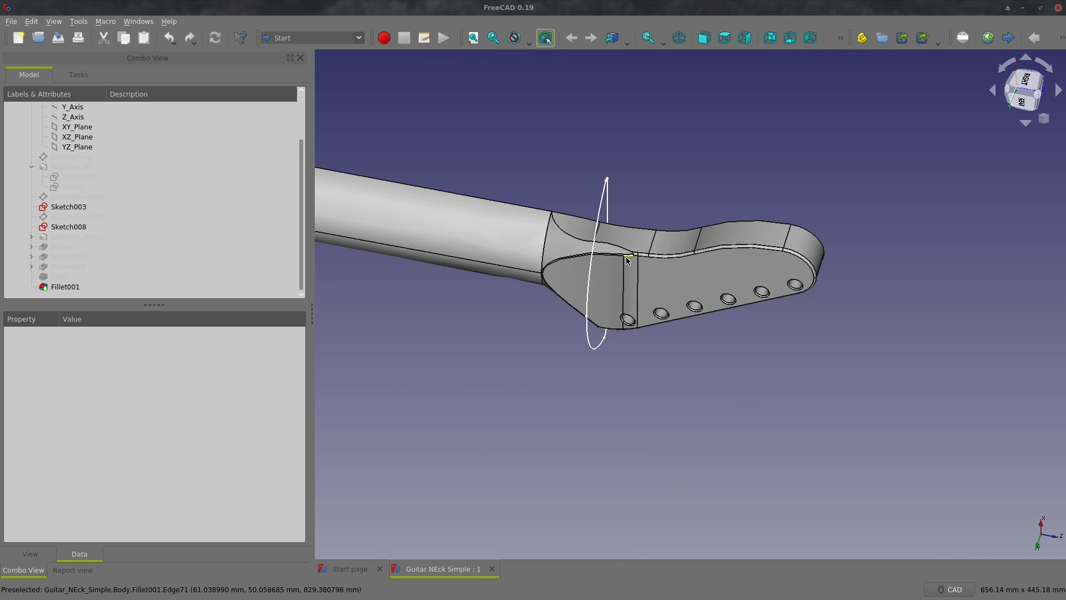
middle_click_drag(606, 294, 655, 168)
scroll(578, 392, "up", 6)
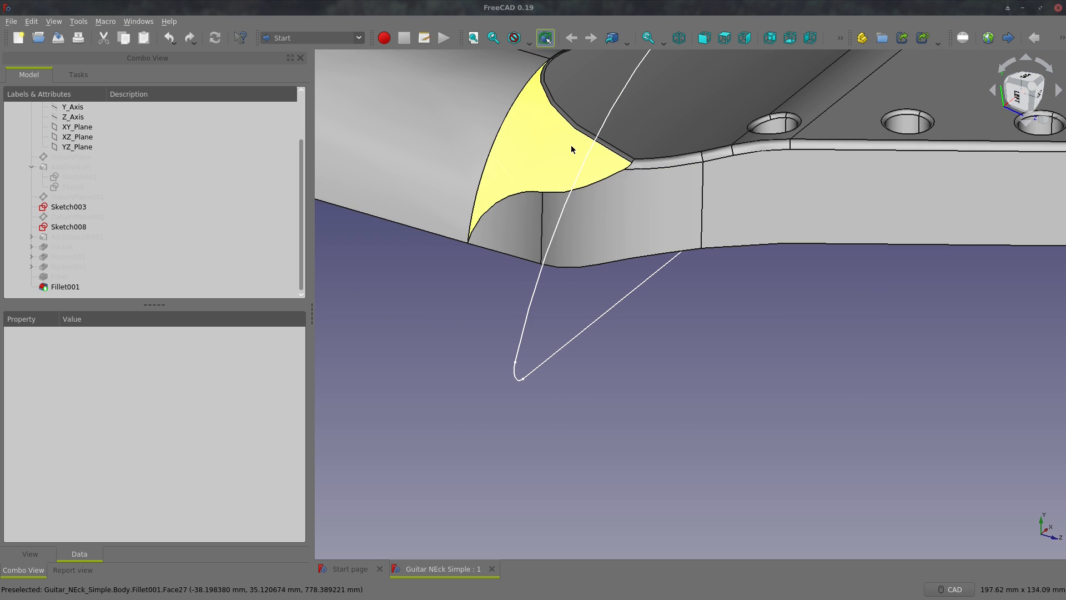
scroll(611, 156, "up", 3)
scroll(770, 141, "down", 6)
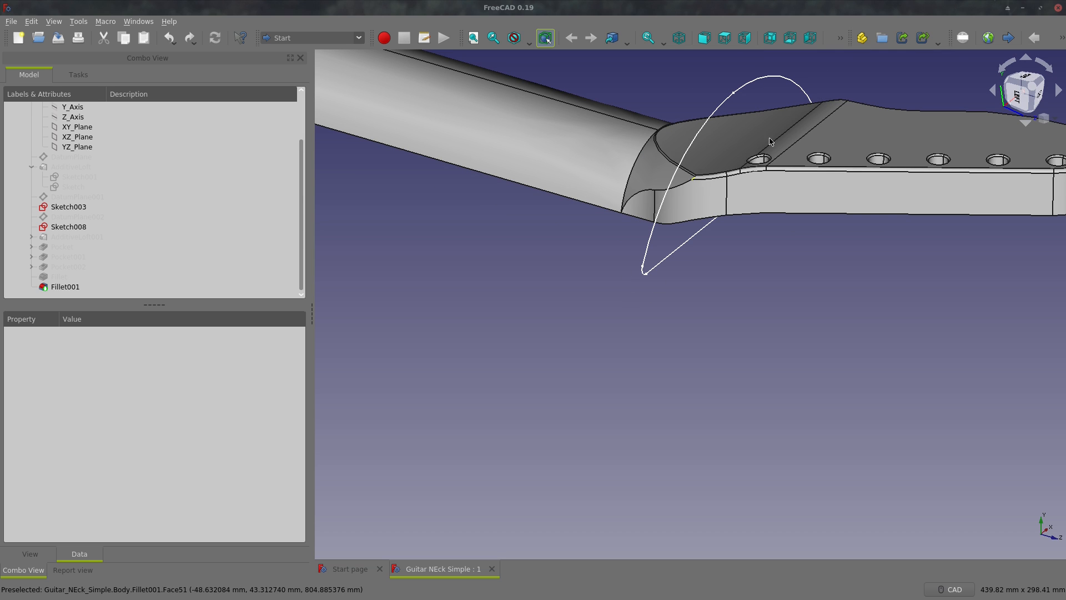
Examine the rear of the filleted headstock, including the tuner holes and the neck transition, from several angles.
scroll(770, 142, "down", 2)
middle_click_drag(770, 143, 789, 364)
middle_click_drag(898, 105, 723, 51)
scroll(614, 167, "down", 4)
scroll(764, 182, "up", 5)
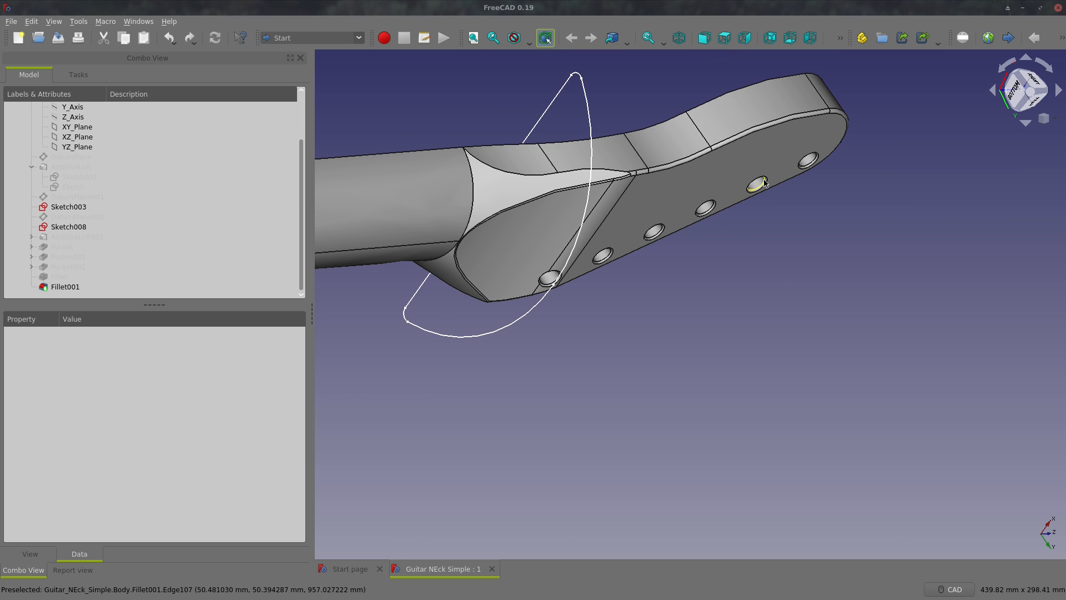
scroll(550, 171, "up", 4)
middle_click_drag(603, 295, 524, 243)
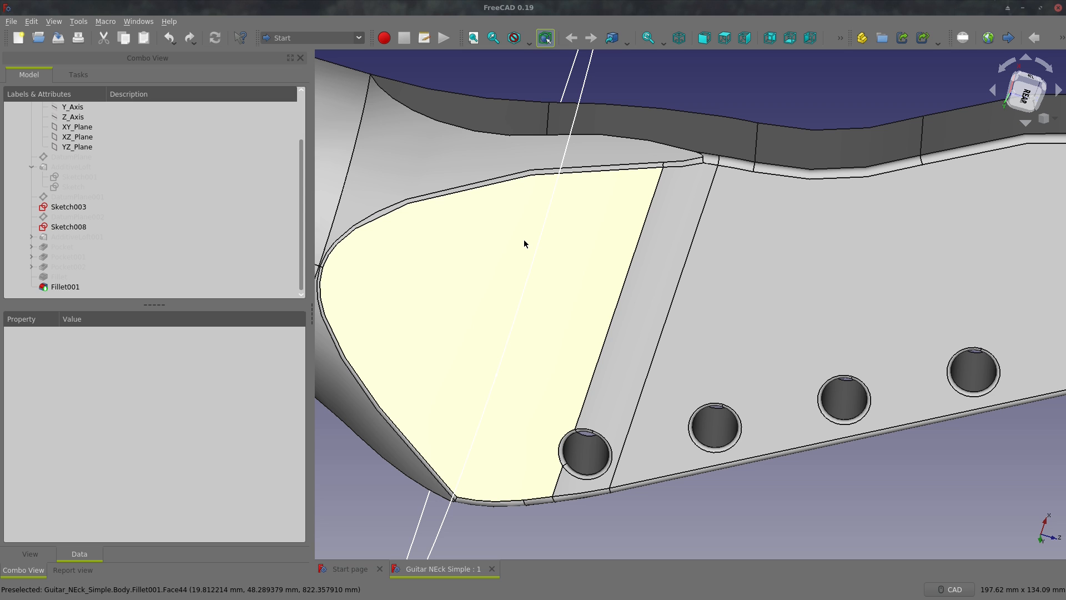
middle_click_drag(521, 221, 838, 269)
scroll(743, 207, "down", 4)
scroll(640, 136, "up", 6)
middle_click_drag(530, 191, 514, 221)
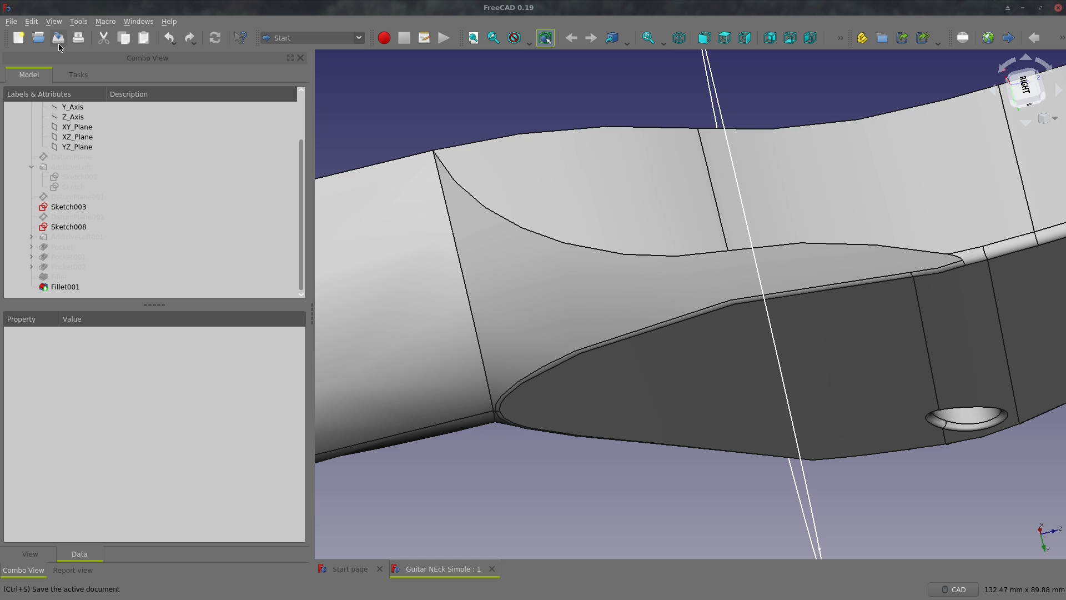
scroll(601, 331, "down", 5)
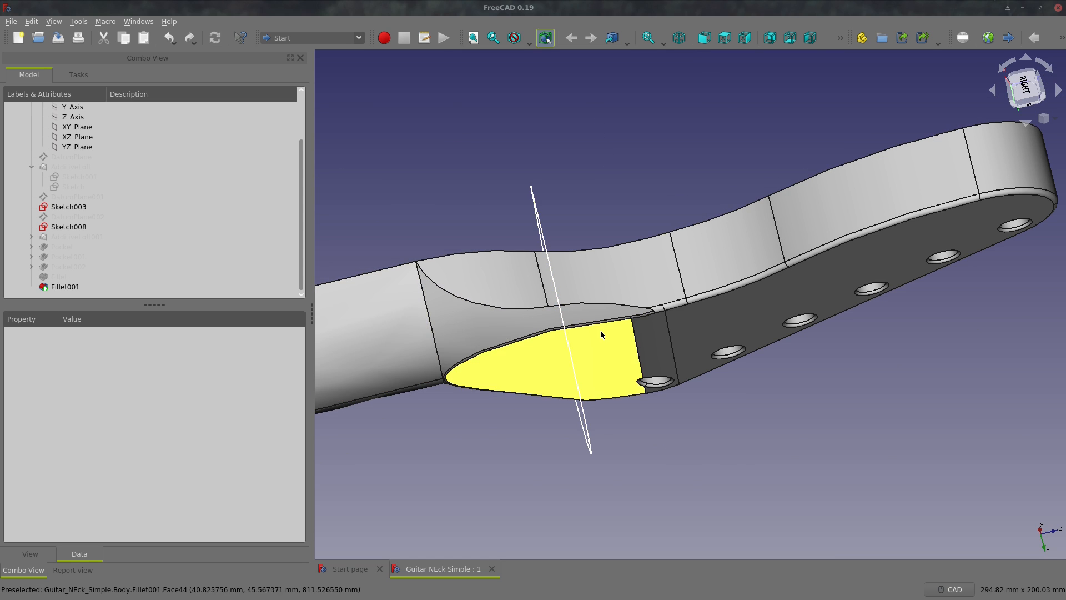
scroll(654, 306, "up", 5)
scroll(625, 295, "up", 3)
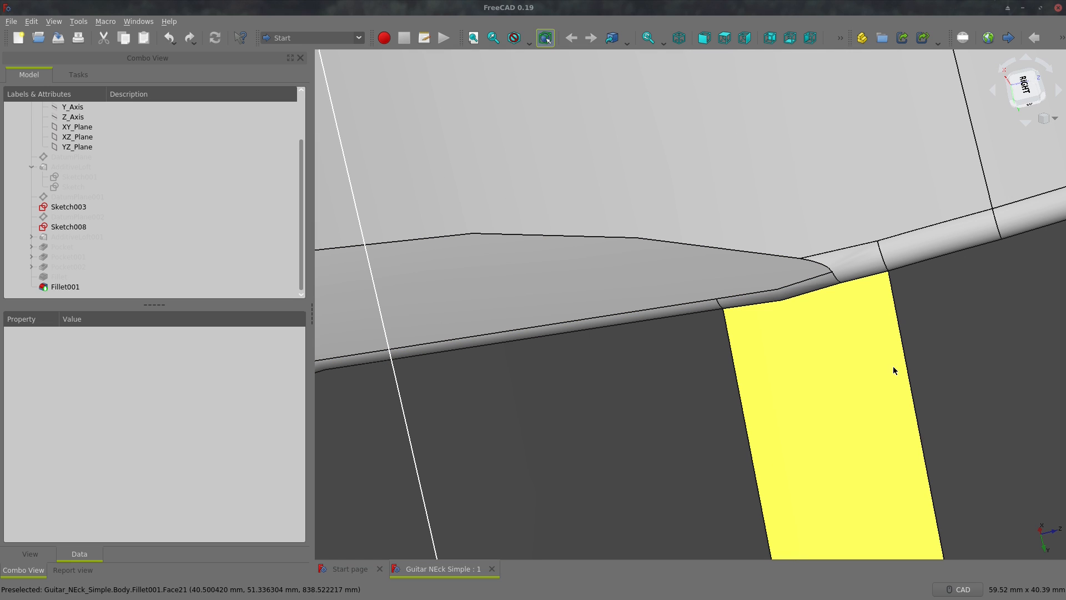
scroll(894, 369, "down", 2)
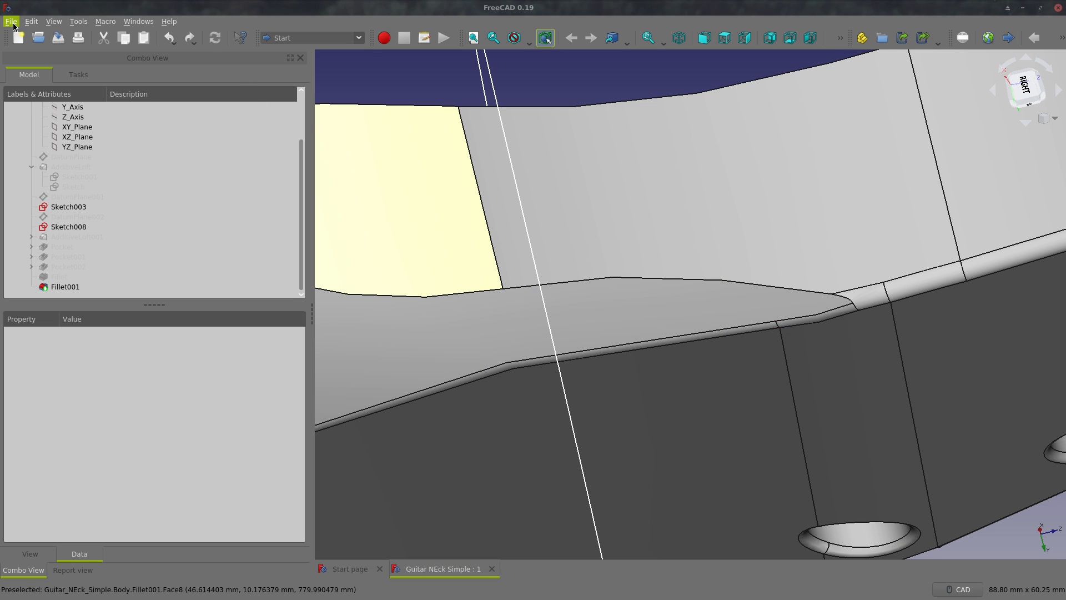
Save the neck model under the new file name Guitar NEck Video 1.FCStd.
left_click(11, 21)
left_click(45, 108)
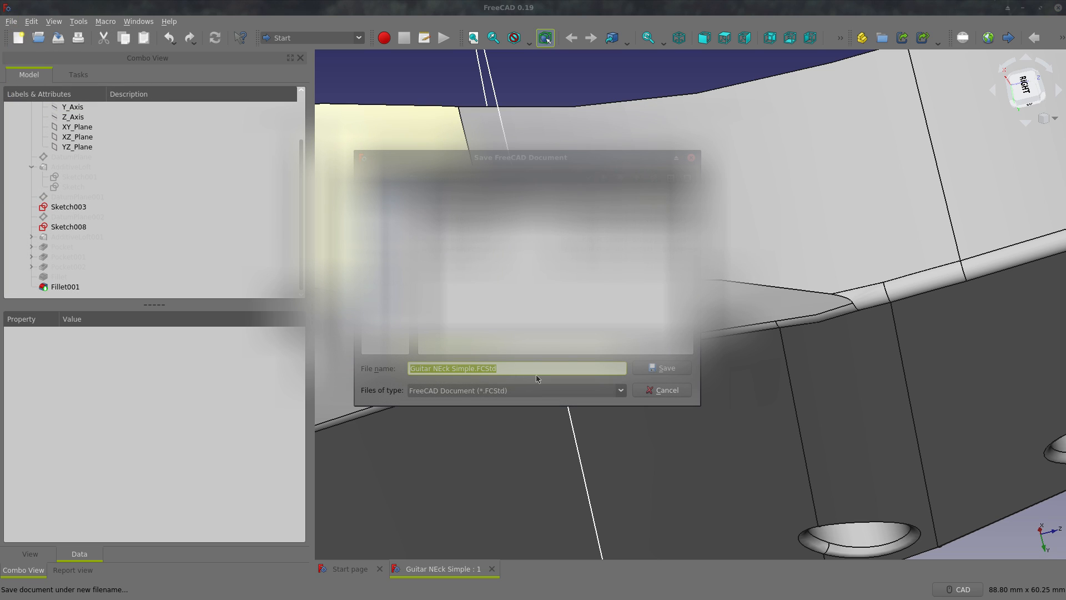
key("Home")
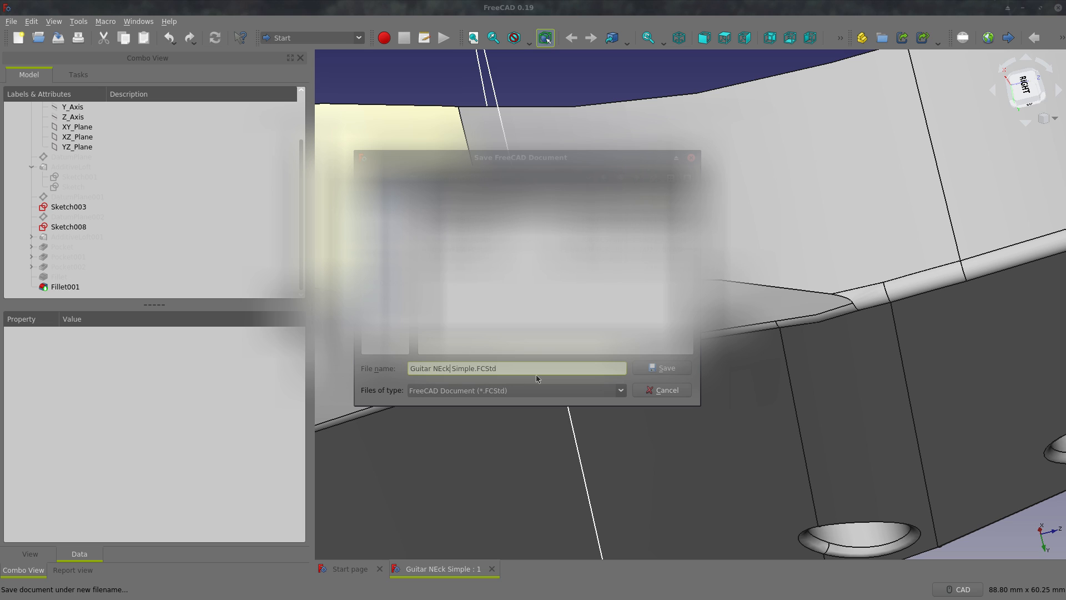
key("Delete")
key("Delete")
key("Delete")
key("Delete")
key("Delete")
key("Delete")
type("Video 1")
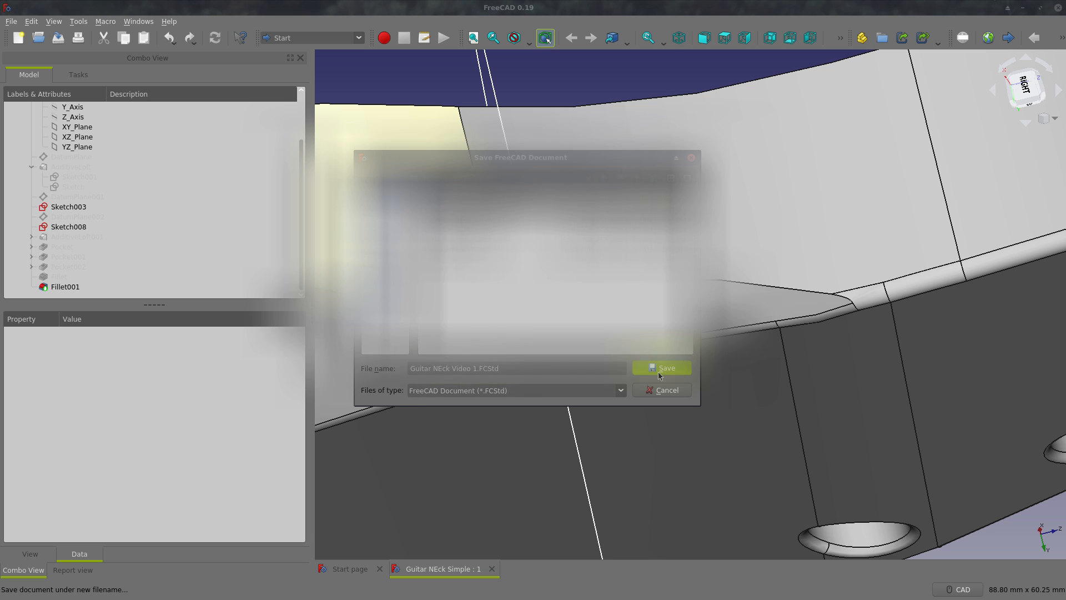
left_click(660, 368)
Save another version of the neck model as Guitar NEck Video 2.FCStd.
scroll(800, 229, "down", 6)
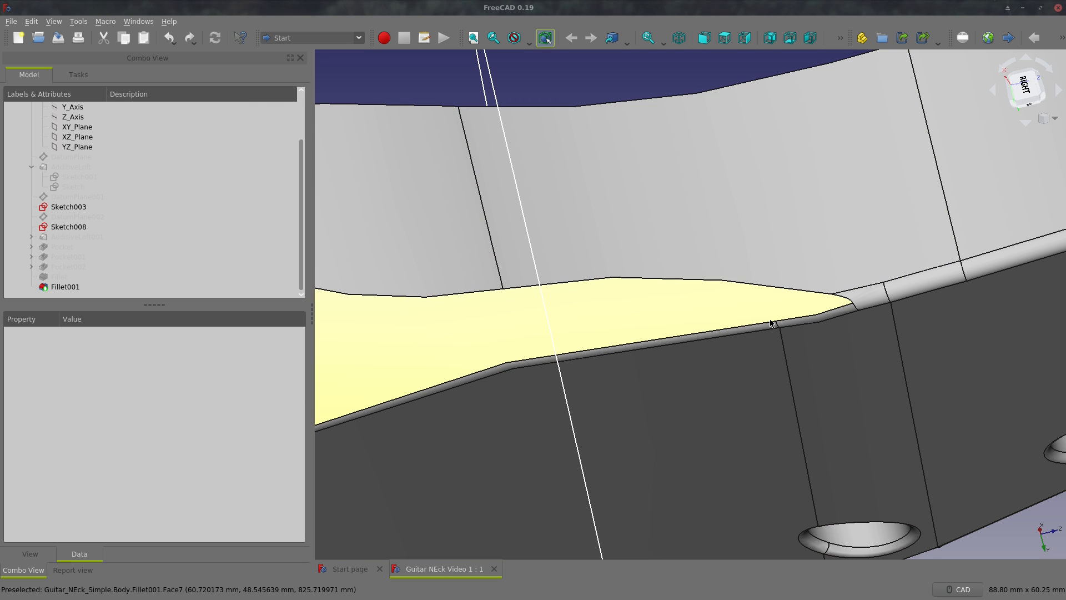
scroll(708, 320, "up", 4)
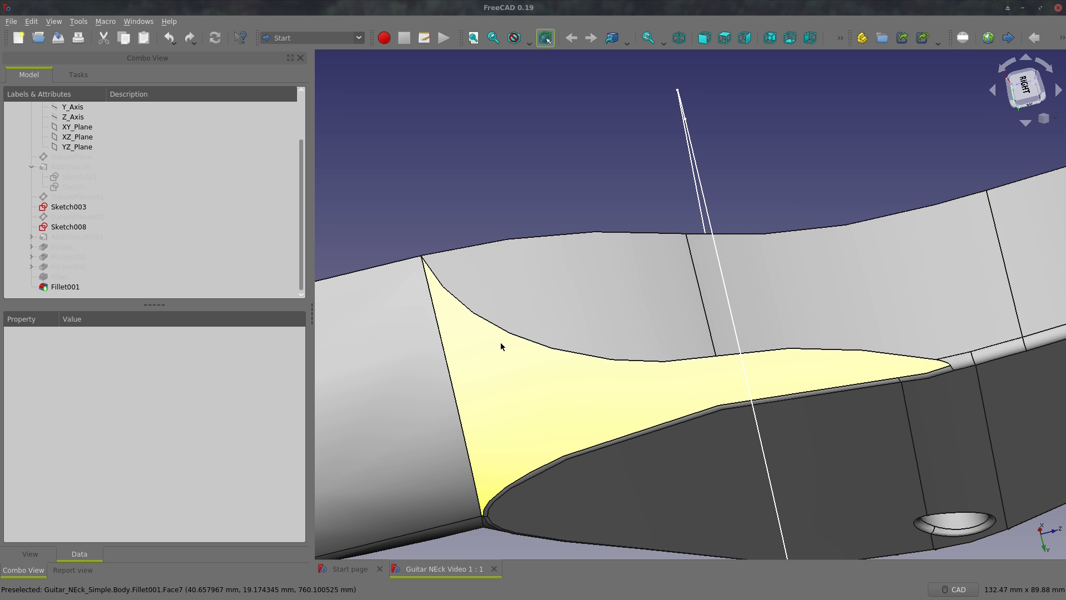
left_click(12, 22)
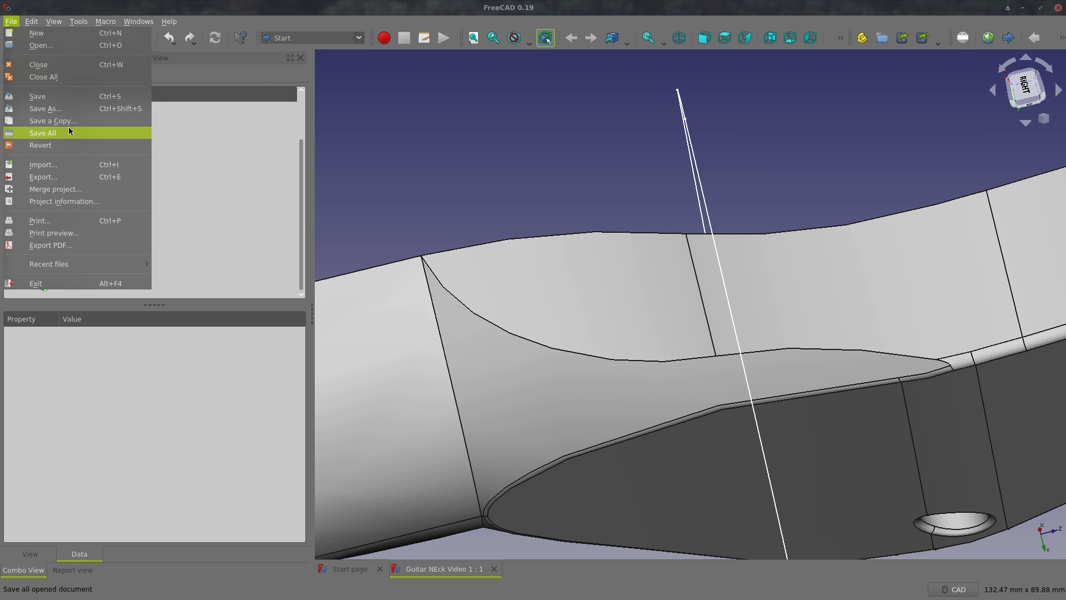
left_click(65, 107)
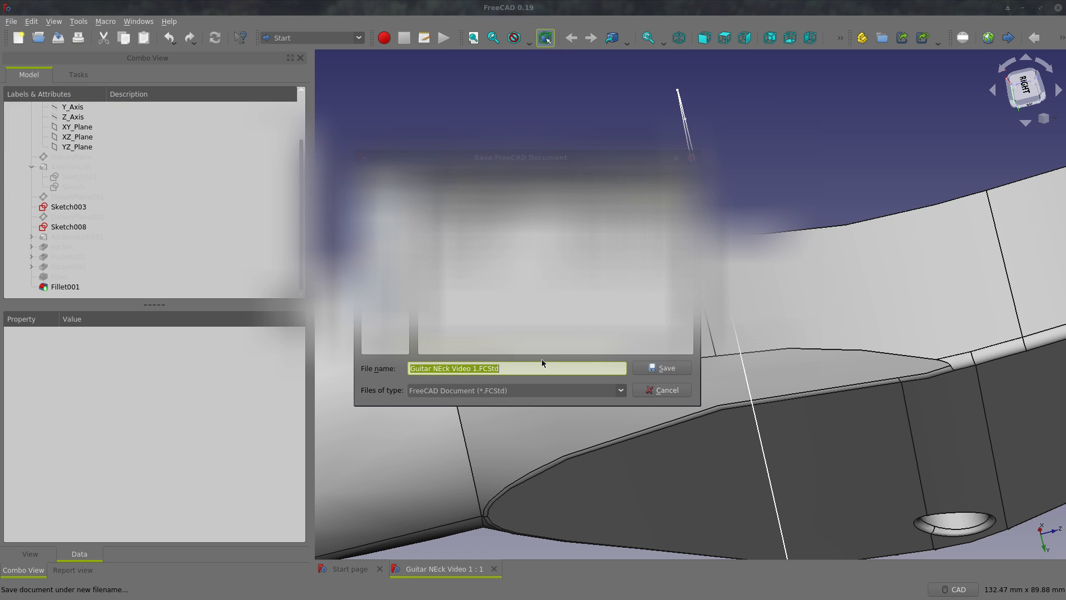
key("Left")
key("Right")
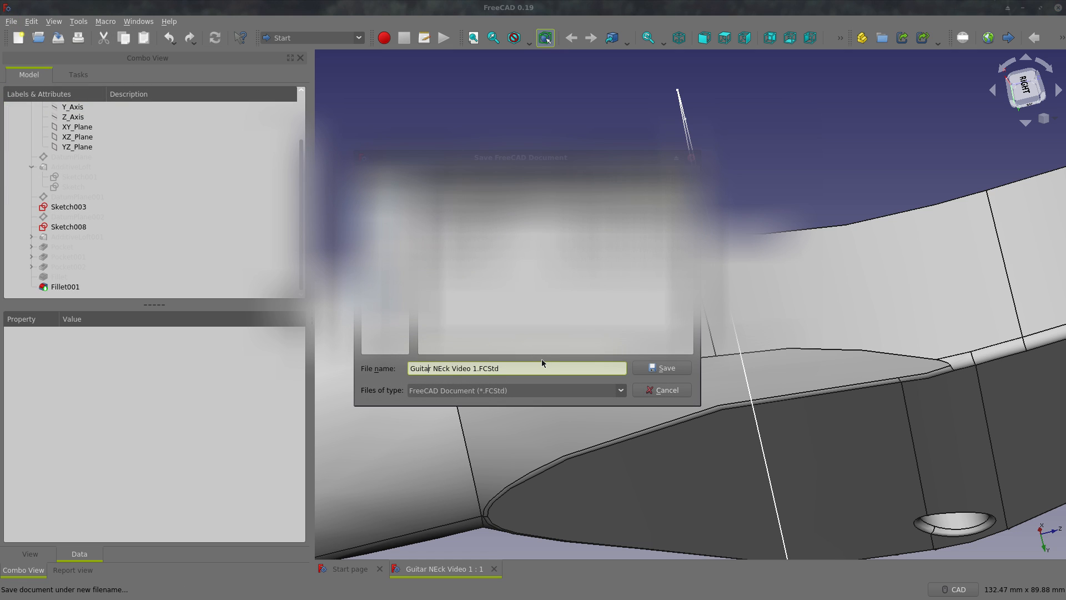
key("Delete")
type("2")
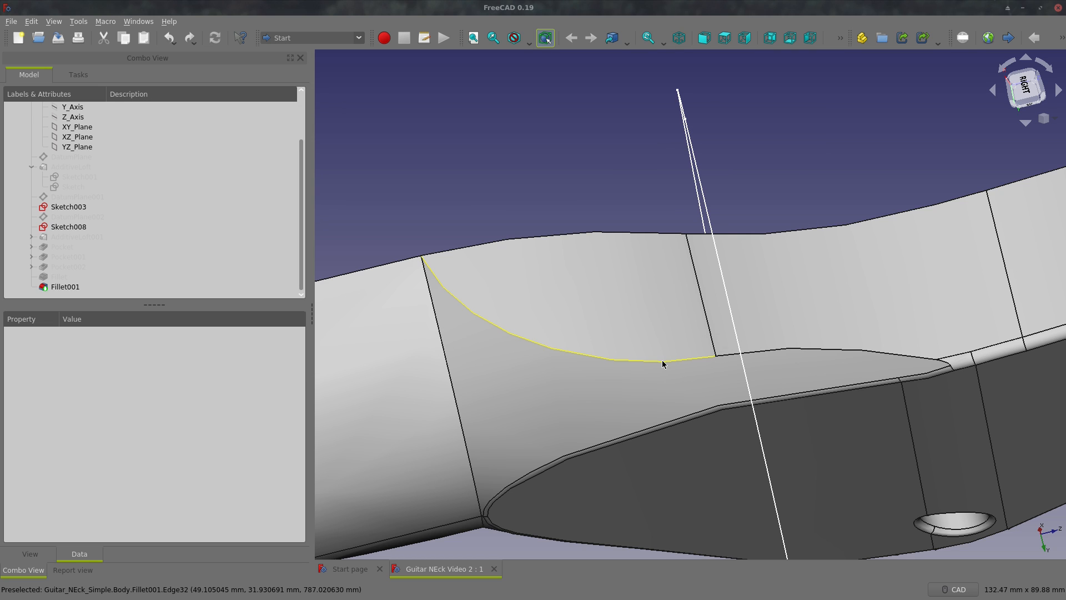
Select the curved edge between the neck transition and the headstock's side face, and switch to the Part Design workbench.
left_click(662, 362)
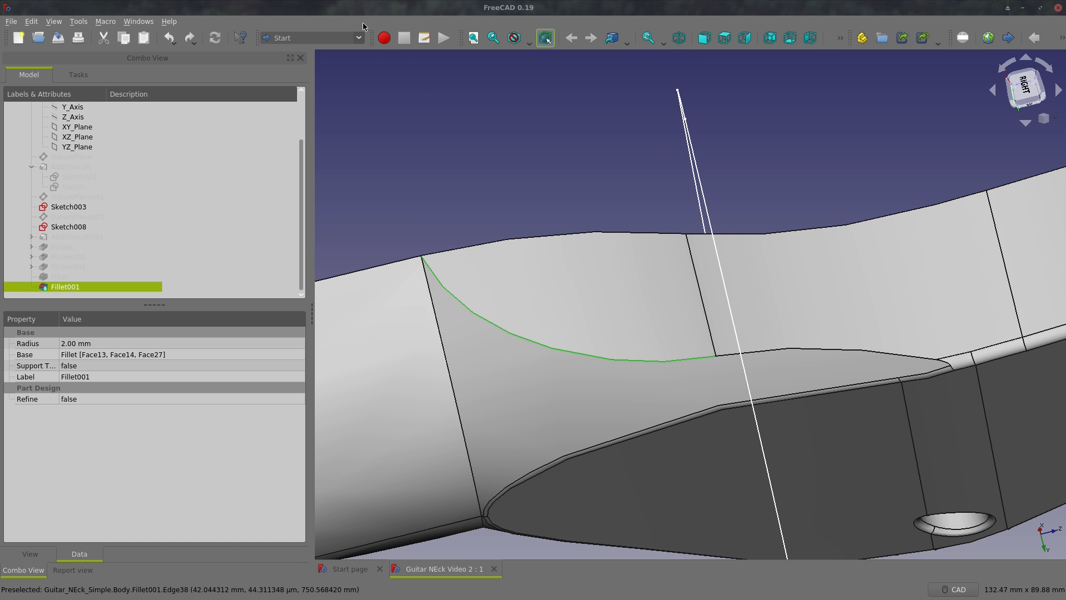
left_click(350, 38)
left_click(308, 150)
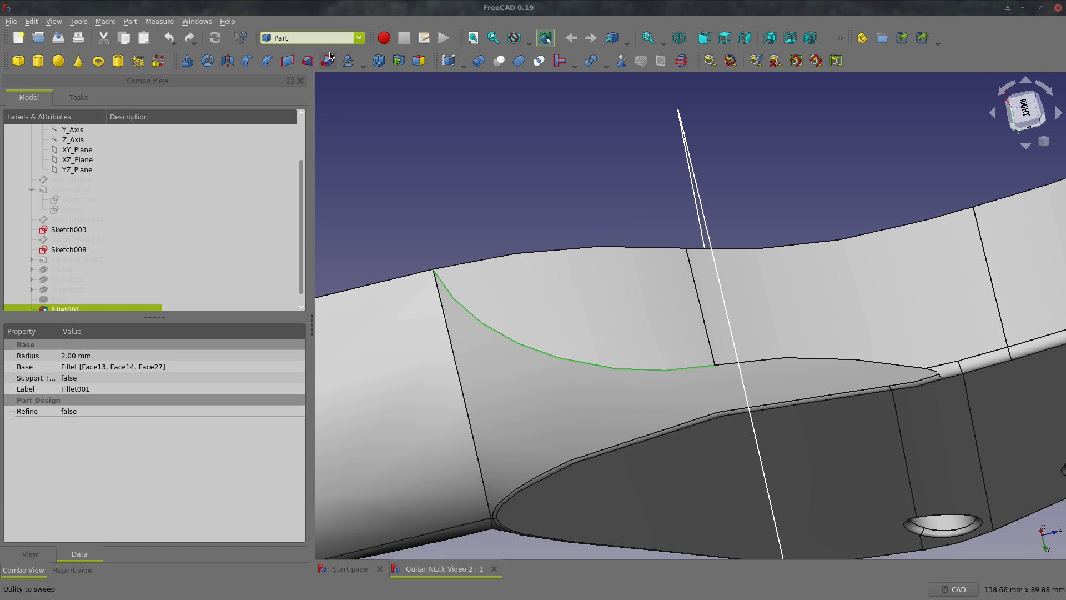
left_click(333, 37)
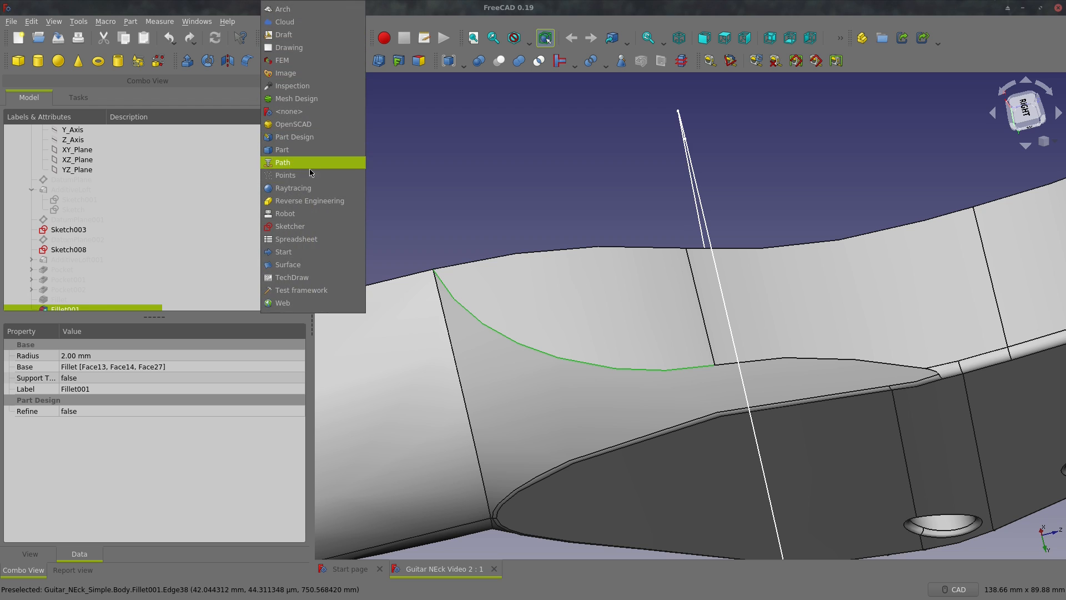
left_click(311, 140)
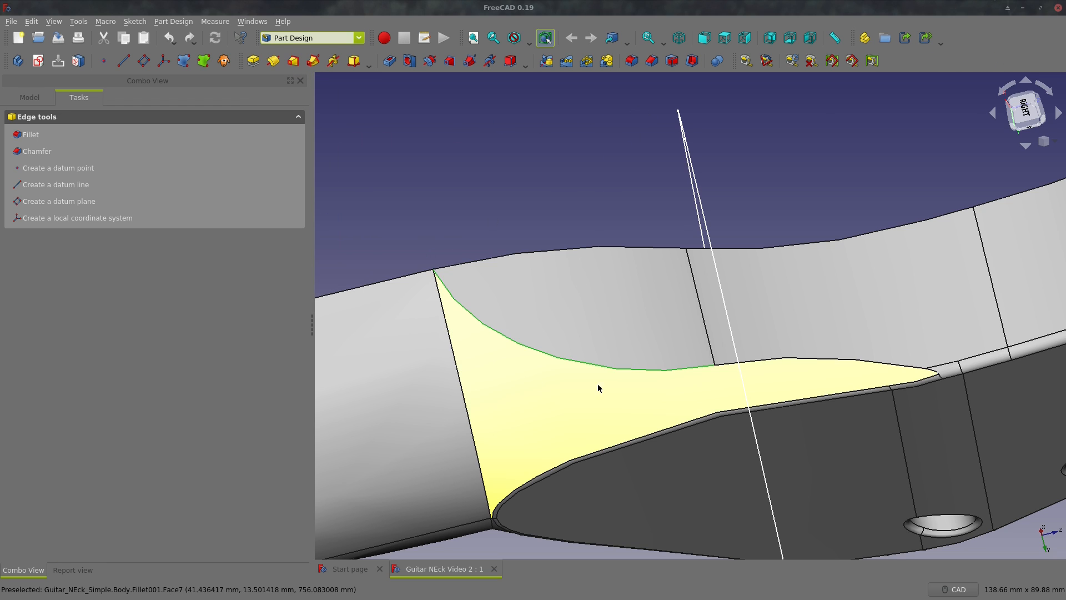
Try to fillet the selected curved transition edge with a 1 mm radius.
left_click(632, 61)
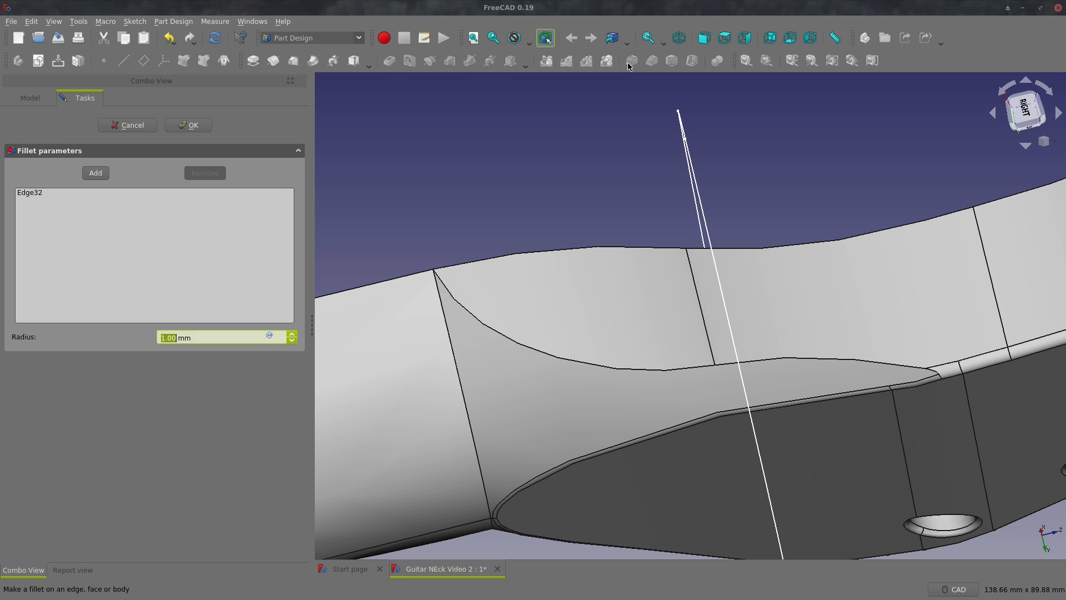
left_click(188, 125)
left_click(549, 296)
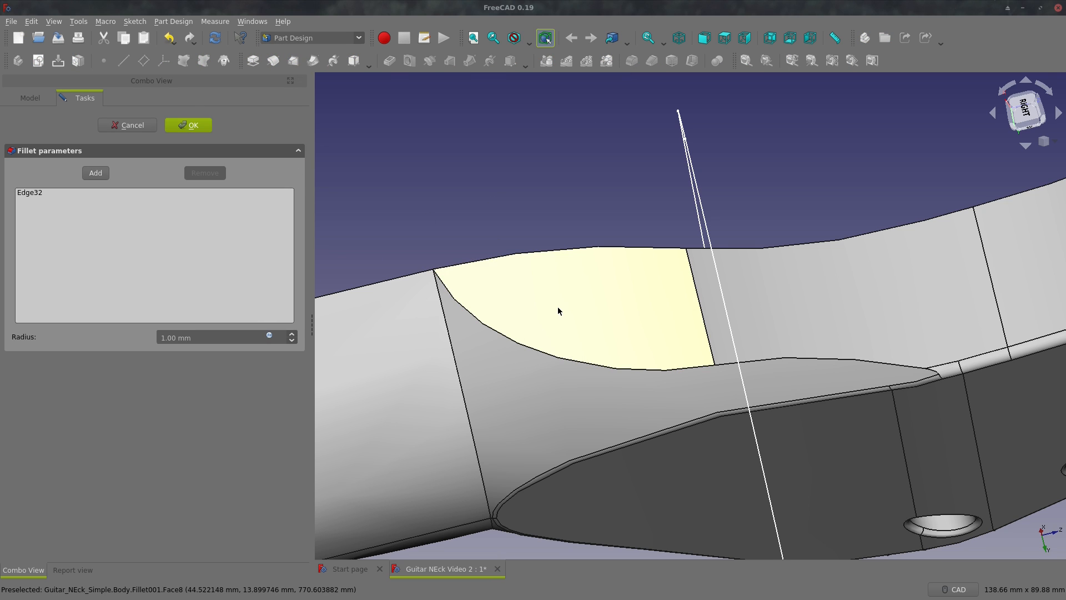
Try to remove the curved edge from the fillet in favour of the neck's long side edge, and cancel the fillet.
middle_click_drag(557, 306, 552, 221)
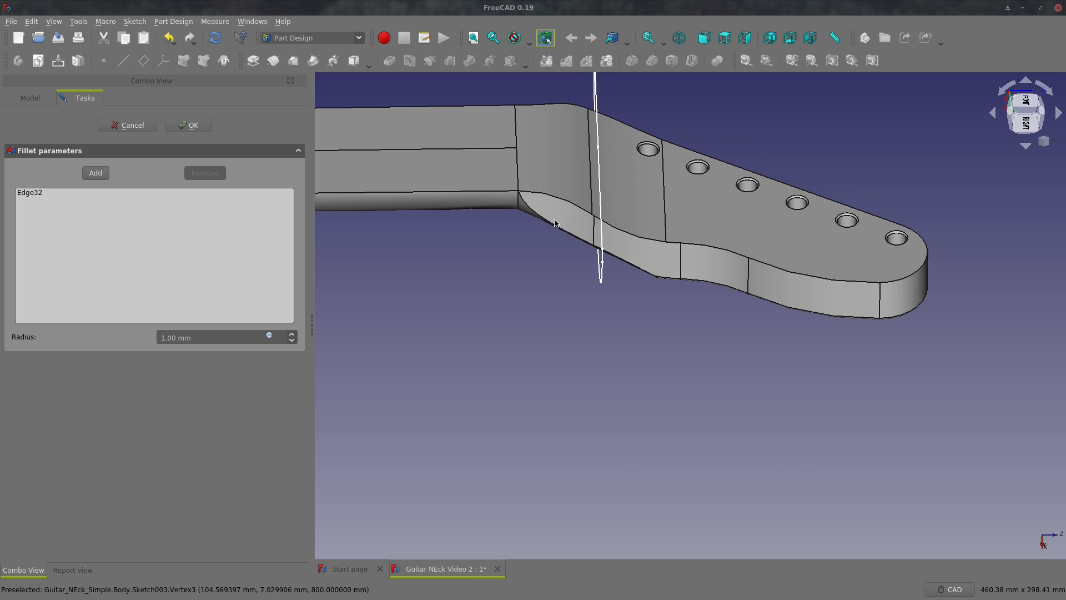
scroll(611, 194, "up", 5)
scroll(625, 214, "down", 2)
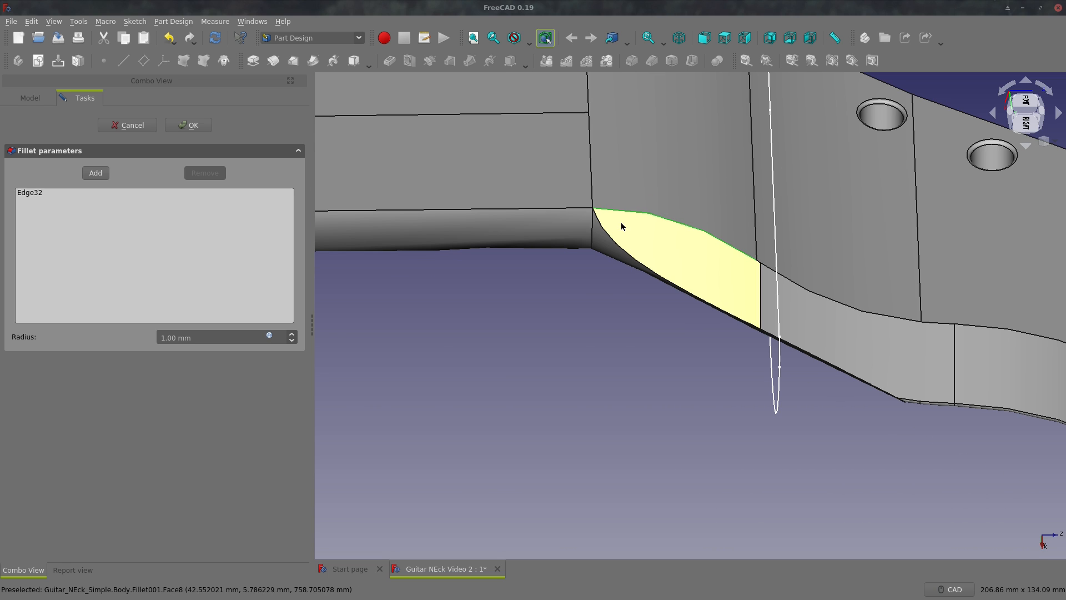
scroll(617, 220, "up", 2)
scroll(549, 180, "up", 4)
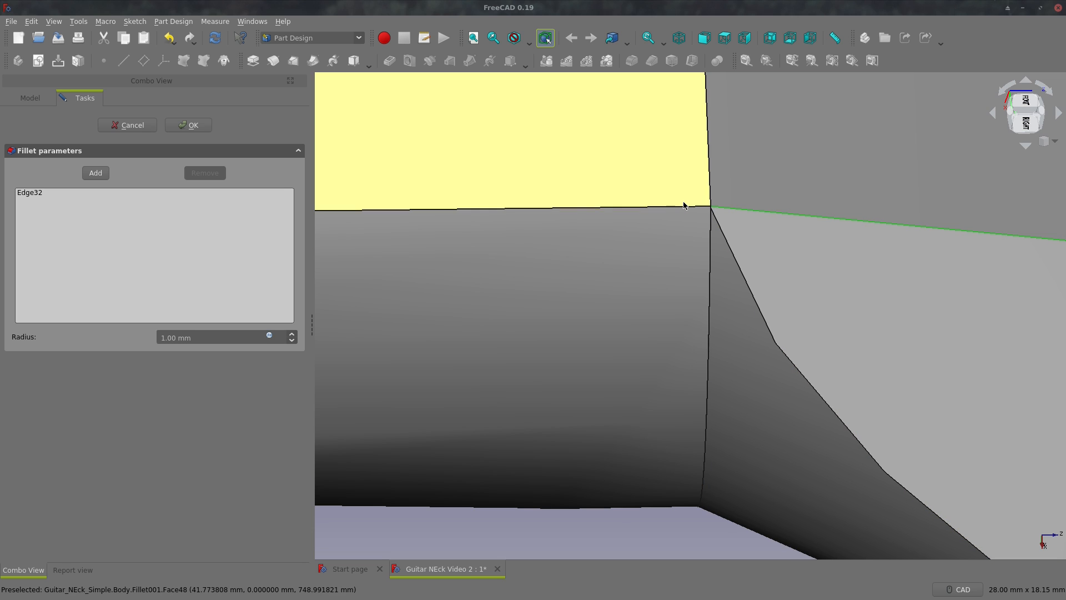
left_click(683, 208)
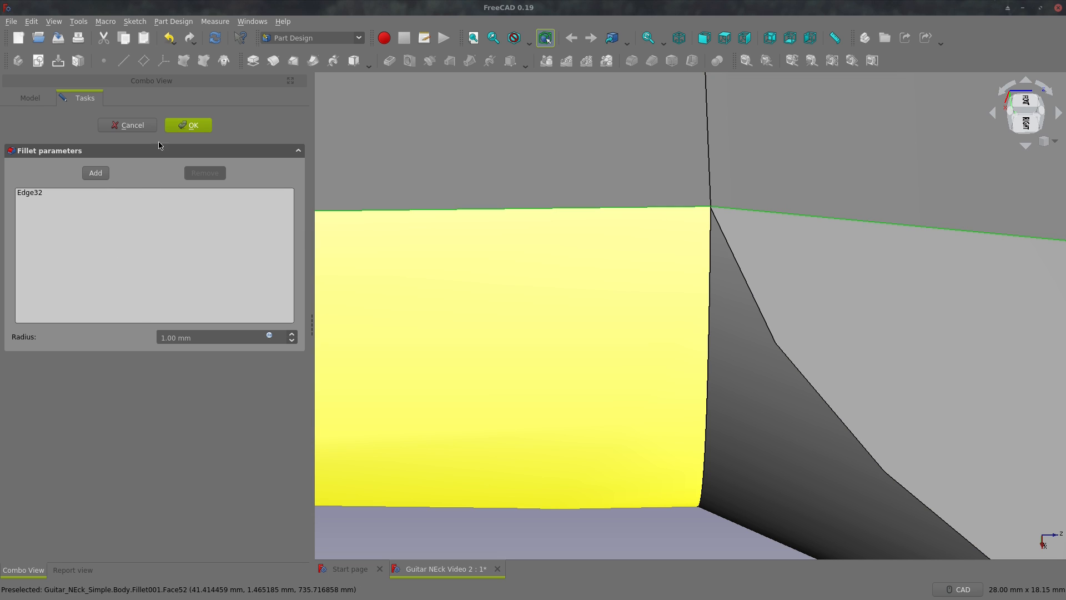
left_click(33, 192)
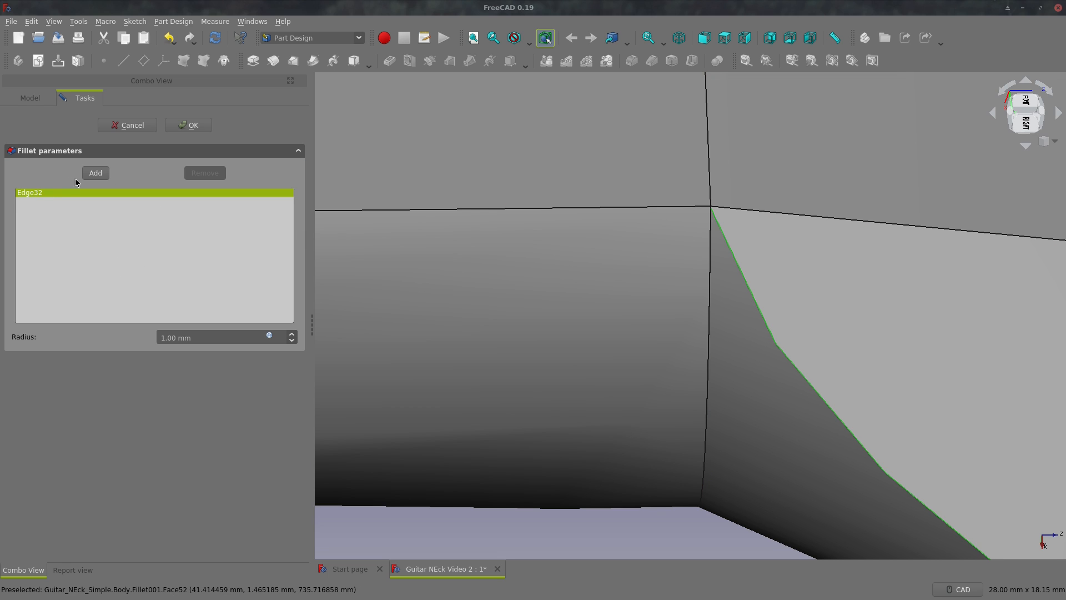
right_click(62, 196)
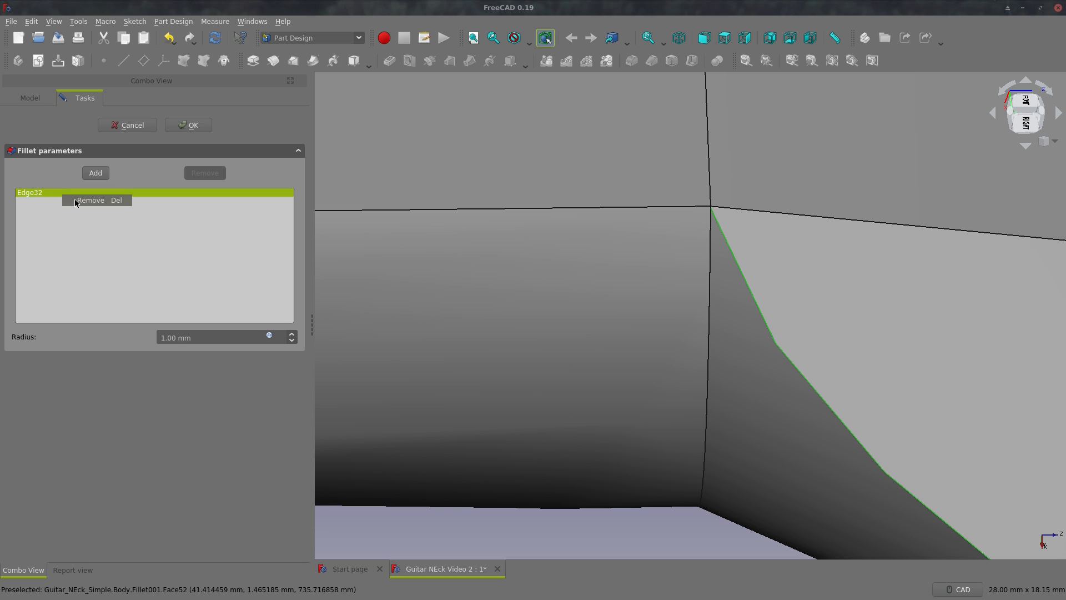
left_click(40, 200)
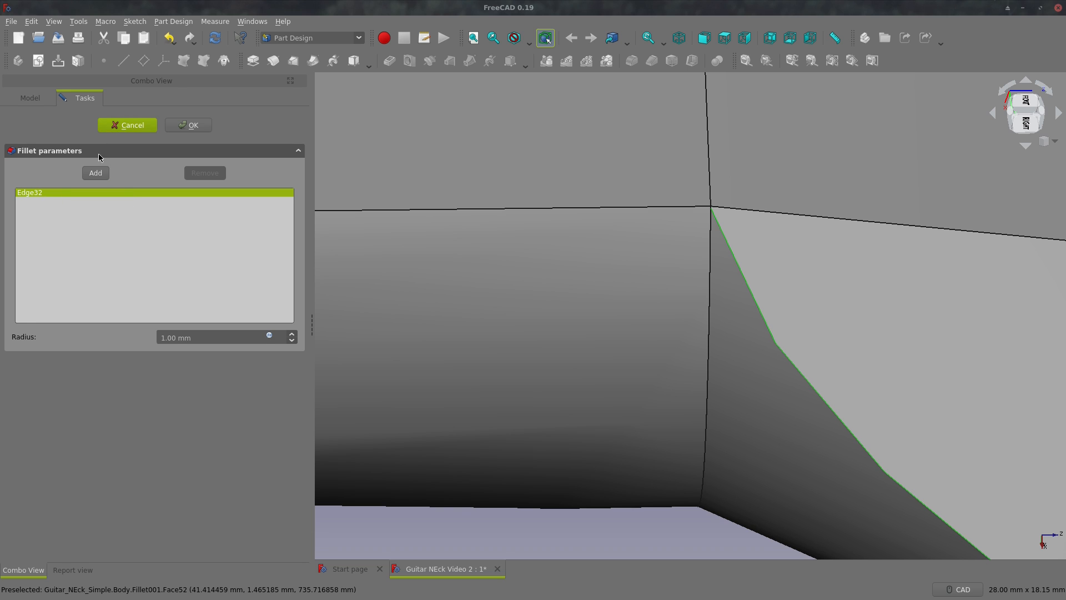
left_click(114, 127)
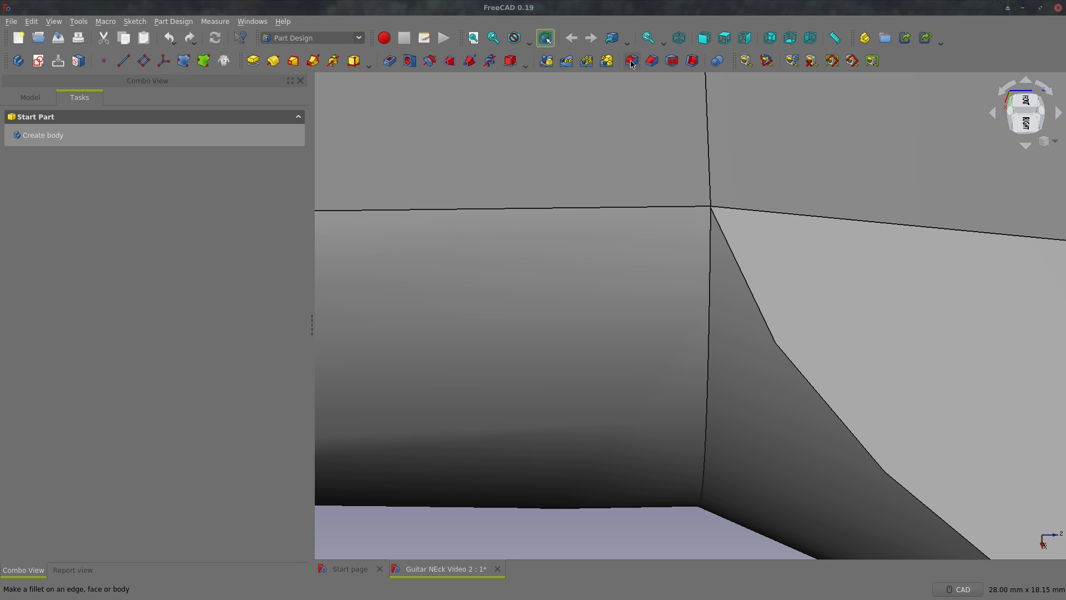
Start a fillet on the neck's long side edge that ends at the headstock transition.
left_click(667, 209)
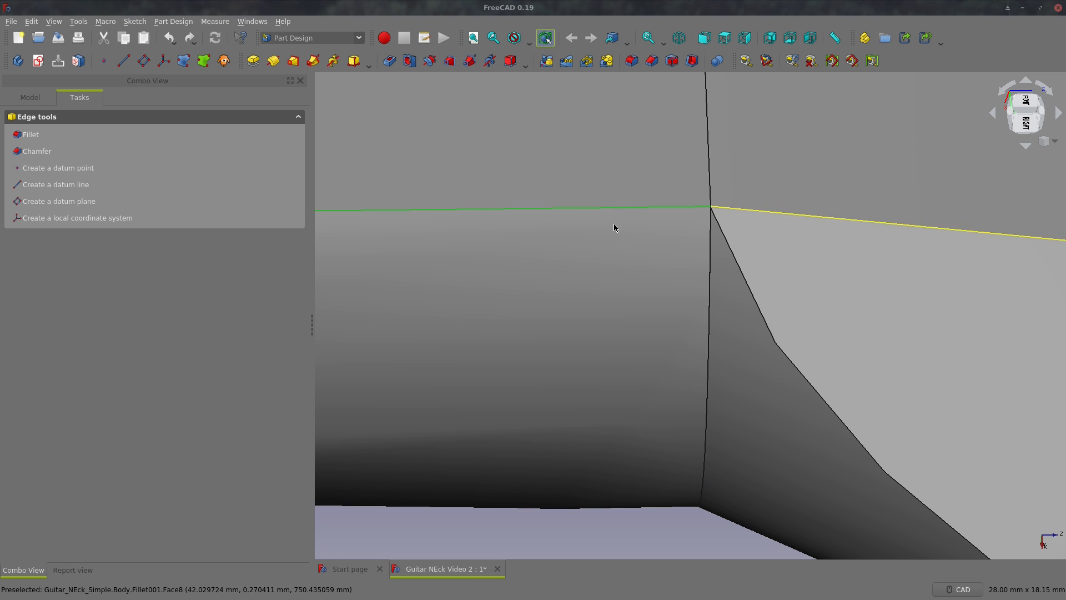
left_click(632, 61)
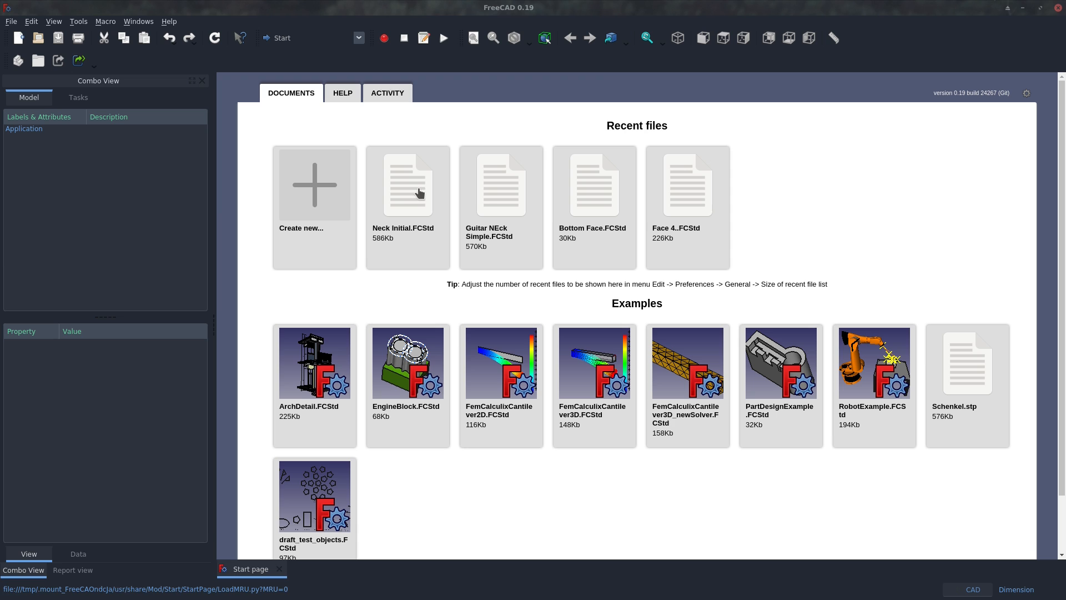
Open the recent file Guitar NEck Simple.FCStd and examine the front of the headstock and its neck transition.
left_click(486, 188)
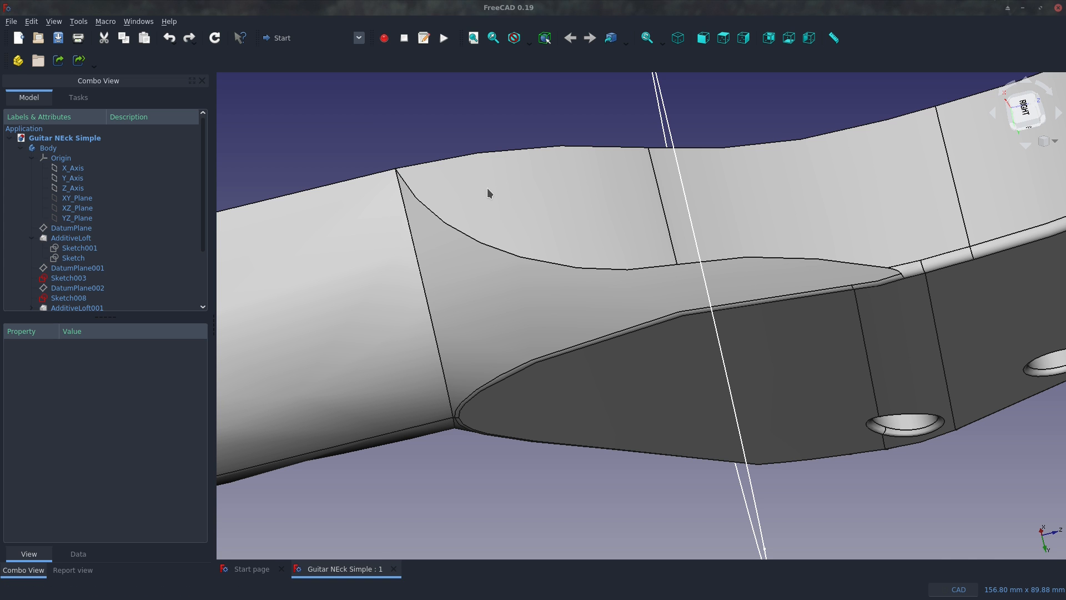
middle_click_drag(706, 355, 707, 438)
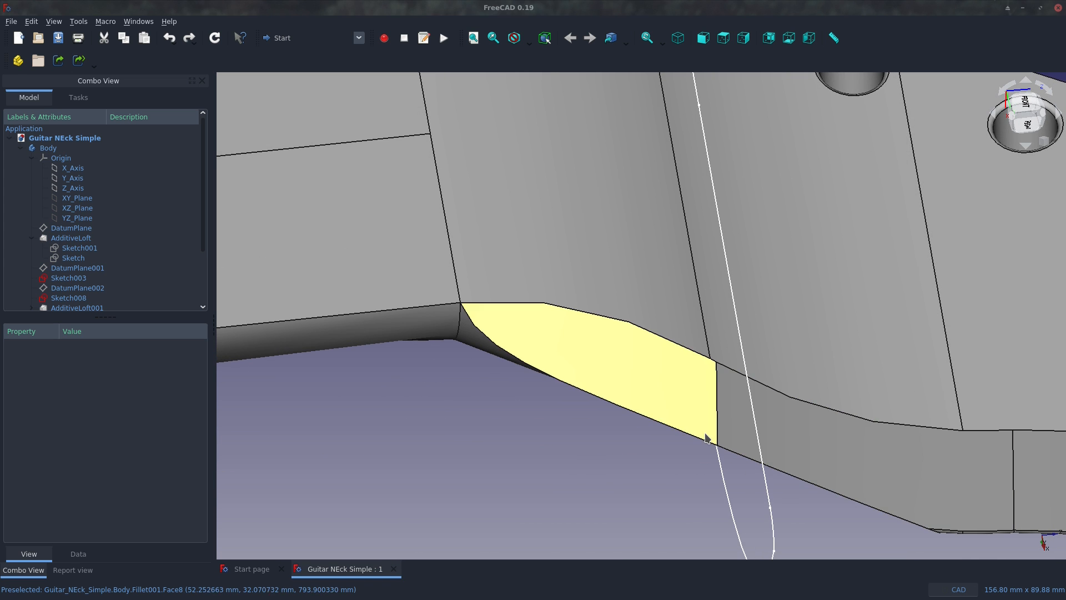
scroll(707, 438, "down", 6)
scroll(831, 488, "up", 2)
middle_click_drag(663, 474, 743, 463)
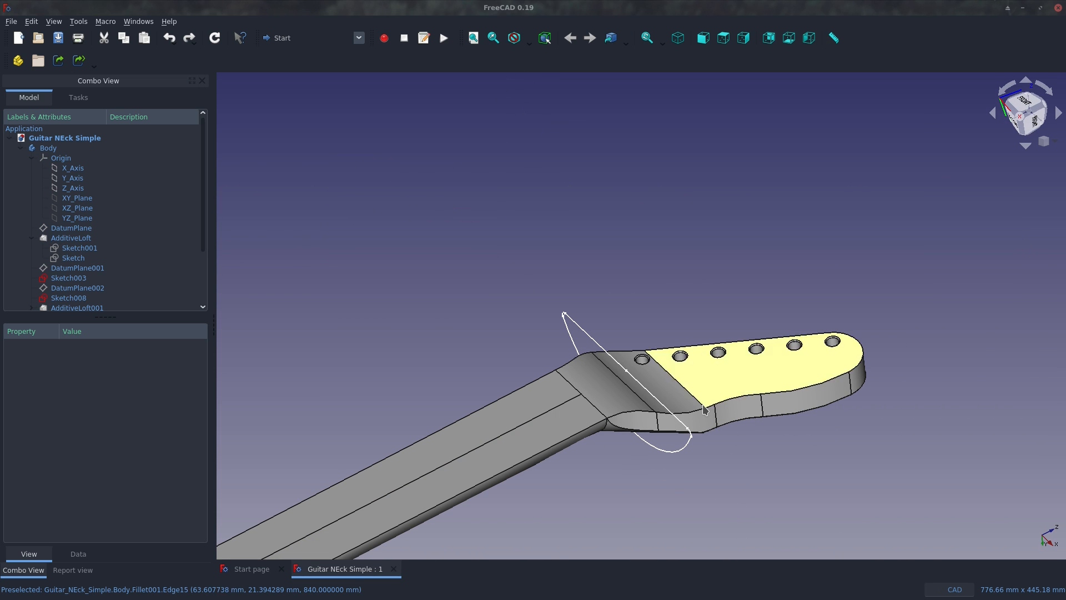
scroll(615, 439, "up", 4)
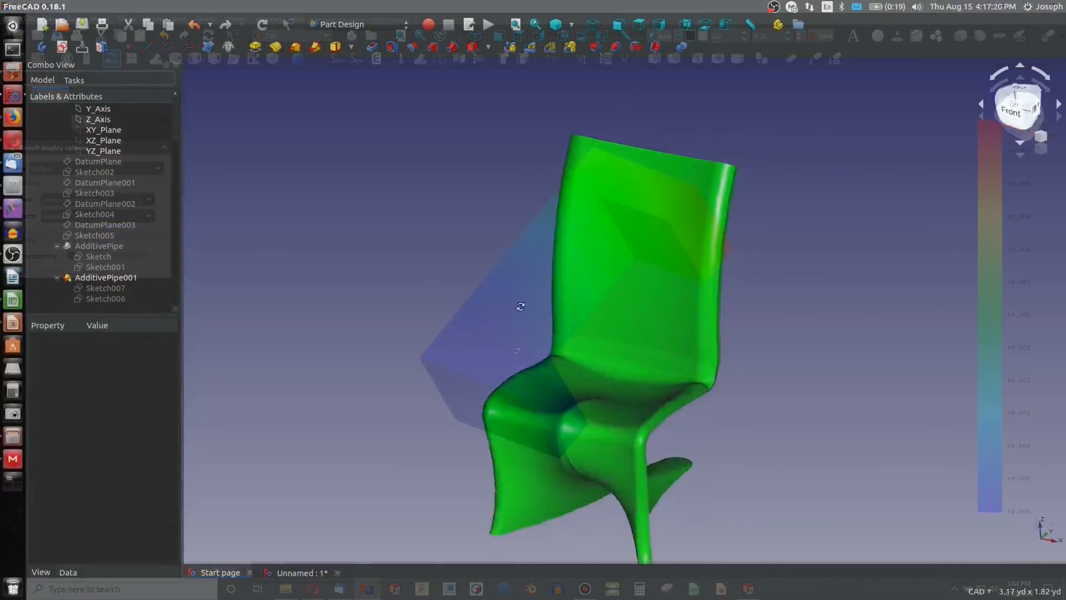
middle_click_drag(520, 306, 657, 266)
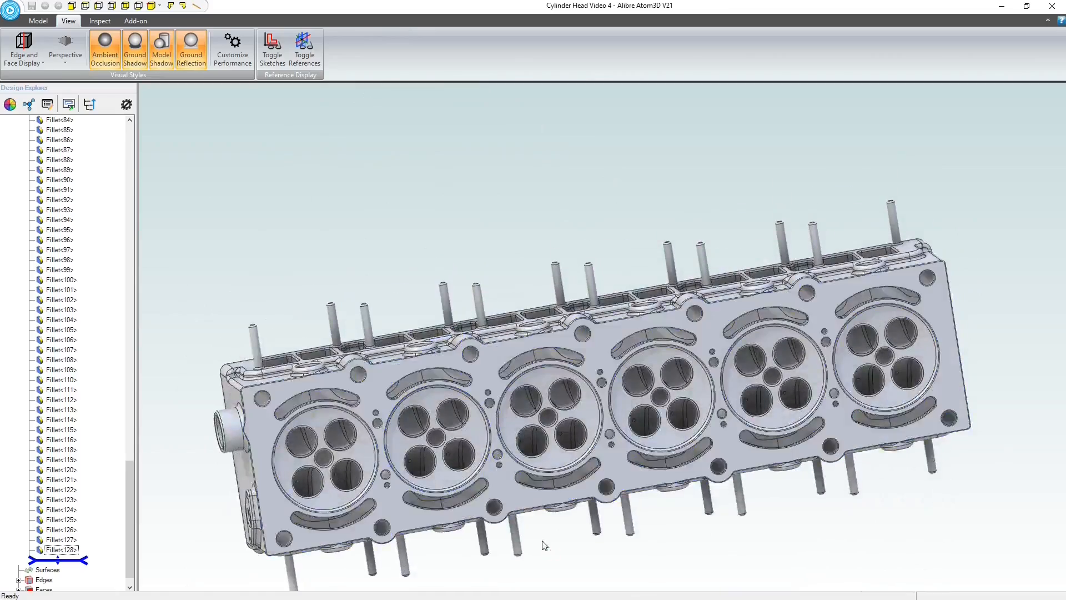
scroll(543, 541, "up", 2)
scroll(564, 342, "down", 1)
middle_click_drag(564, 341, 665, 346)
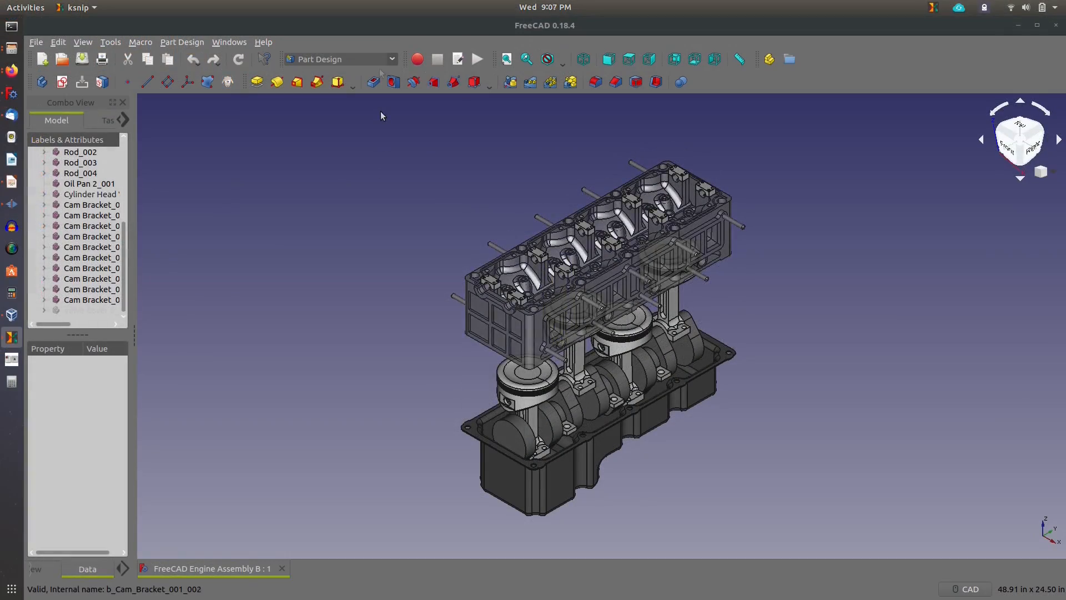